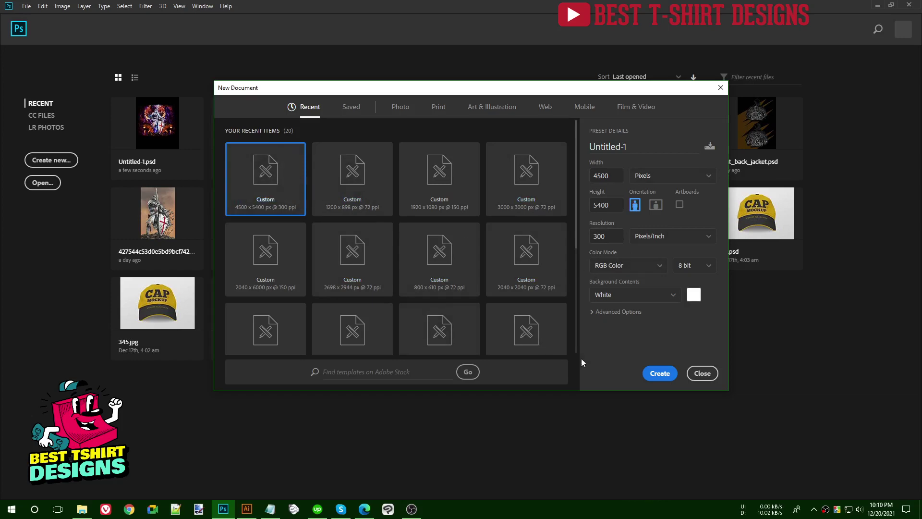
# Create a new 4500 × 5400 pixel document at 300 pixels/inch in RGB Color with a white background
pyautogui.click(658, 373)
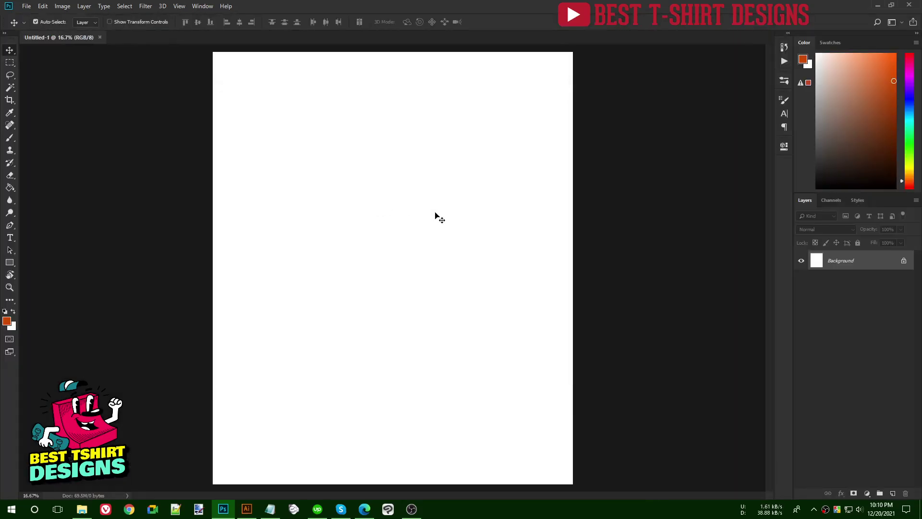
# Browse the 167 Storm image folder and preview the transparent knight cutout at full size
pyautogui.click(82, 509)
pyautogui.scroll(-1, 363, 379)
pyautogui.scroll(5, 336, 384)
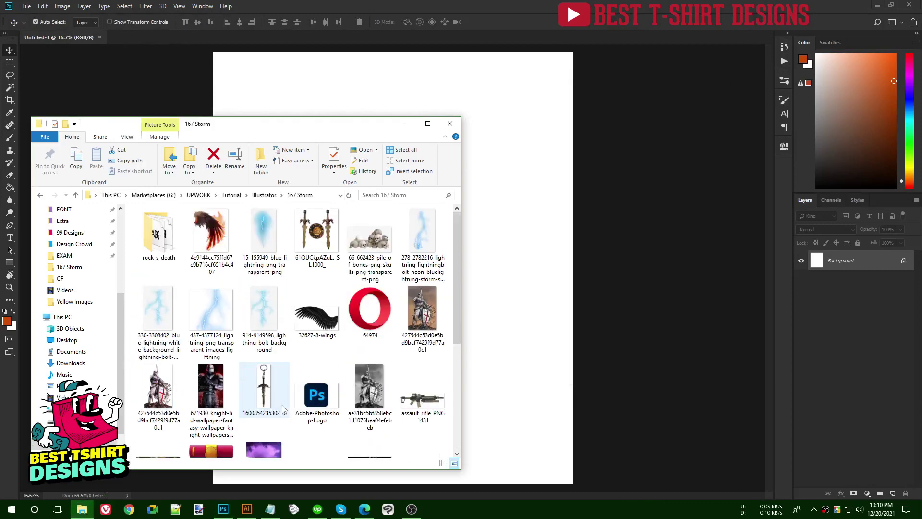
pyautogui.scroll(-5, 289, 403)
pyautogui.click(290, 438)
pyautogui.scroll(2, 291, 438)
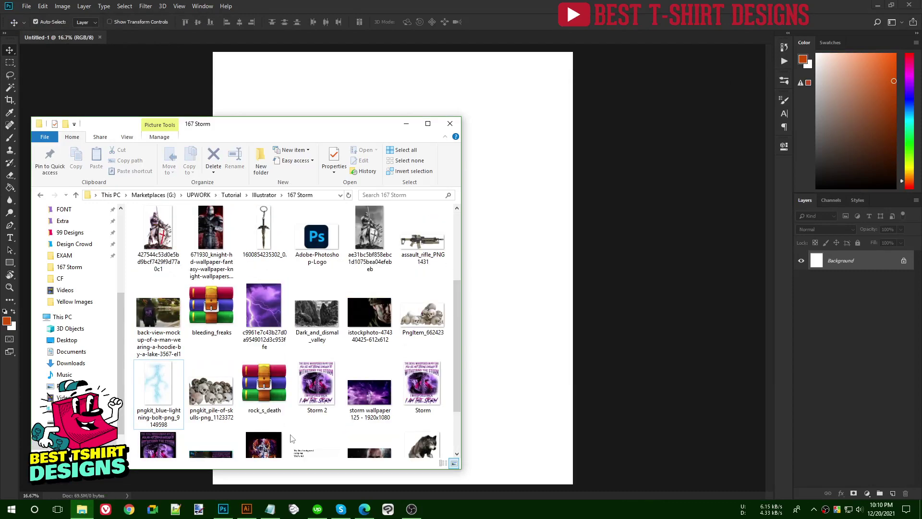
pyautogui.doubleClick(177, 233)
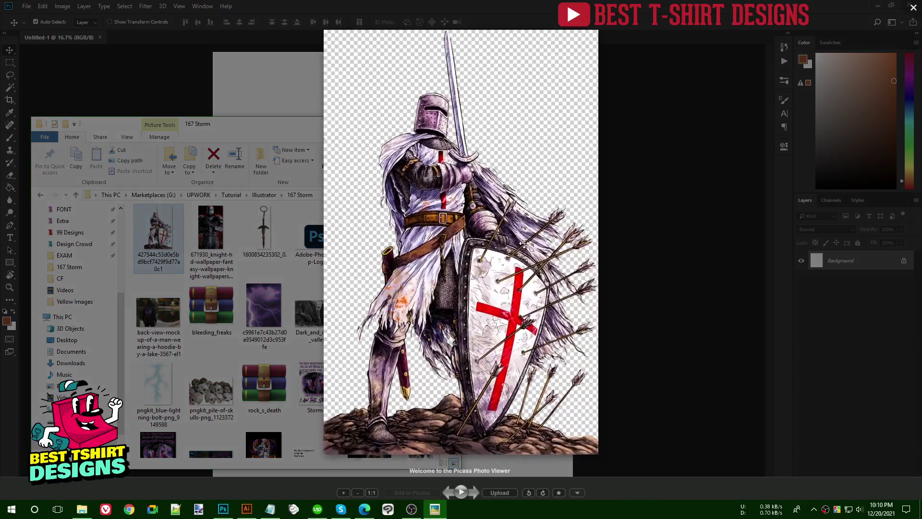
pyautogui.click(382, 483)
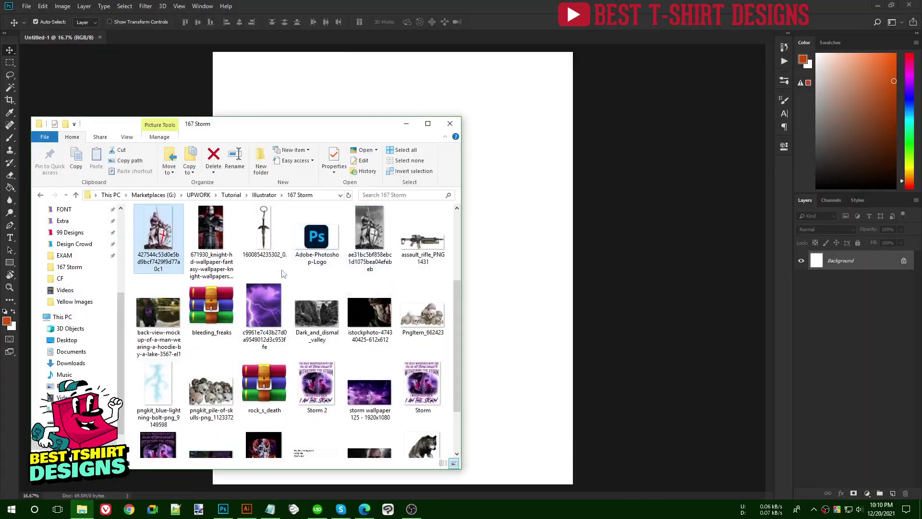
# Place the knight image with the orange sky from the 167 Storm folder and enlarge it to fill most of the canvas height
pyautogui.scroll(3, 283, 273)
pyautogui.moveTo(433, 313); pyautogui.dragTo(531, 297)
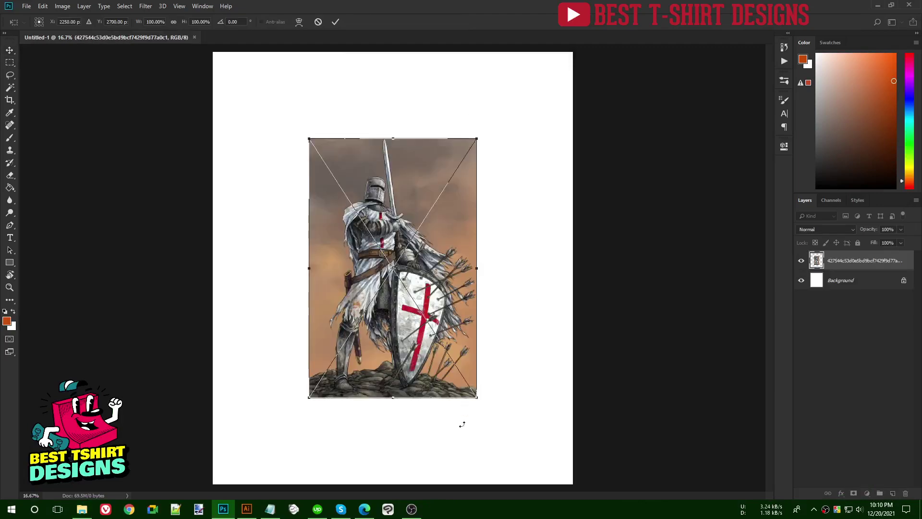
pyautogui.moveTo(477, 398); pyautogui.dragTo(540, 449)
pyautogui.press('Return')
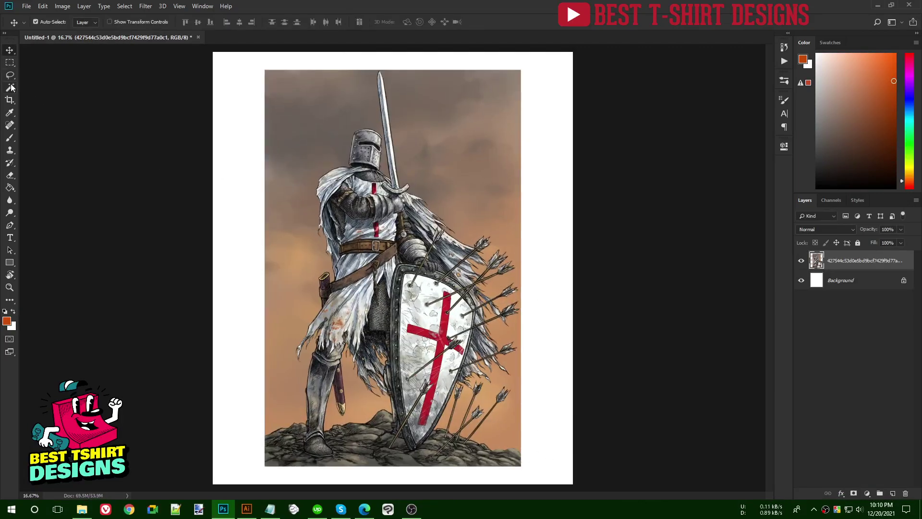
# Rasterize the placed knight layer and deselect it
pyautogui.rightClick(846, 261)
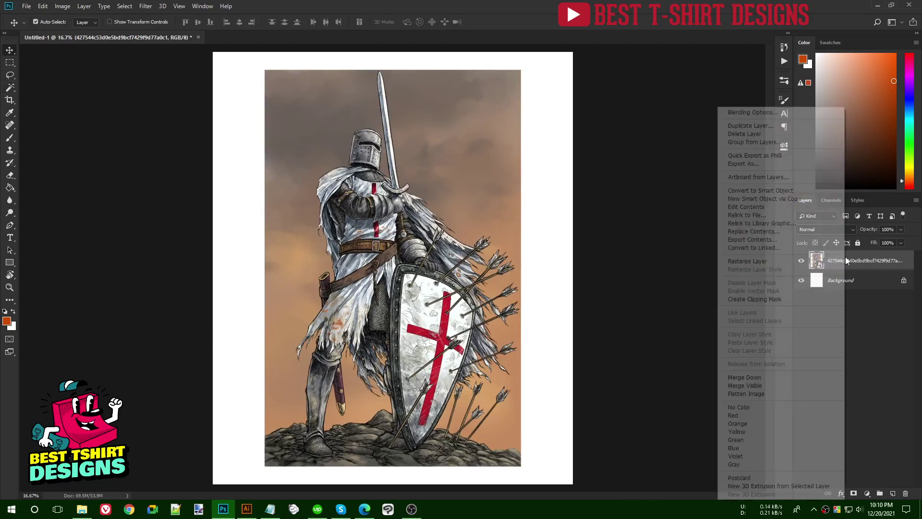
pyautogui.click(747, 262)
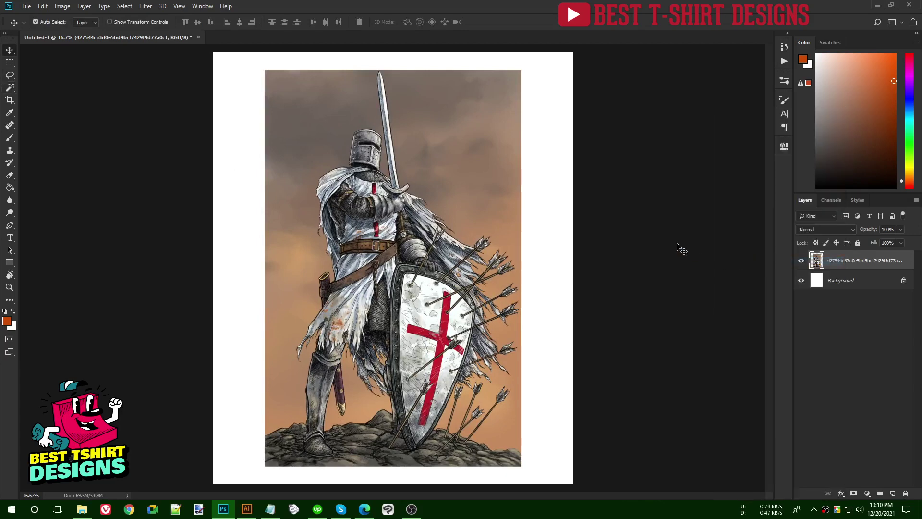
pyautogui.click(673, 244)
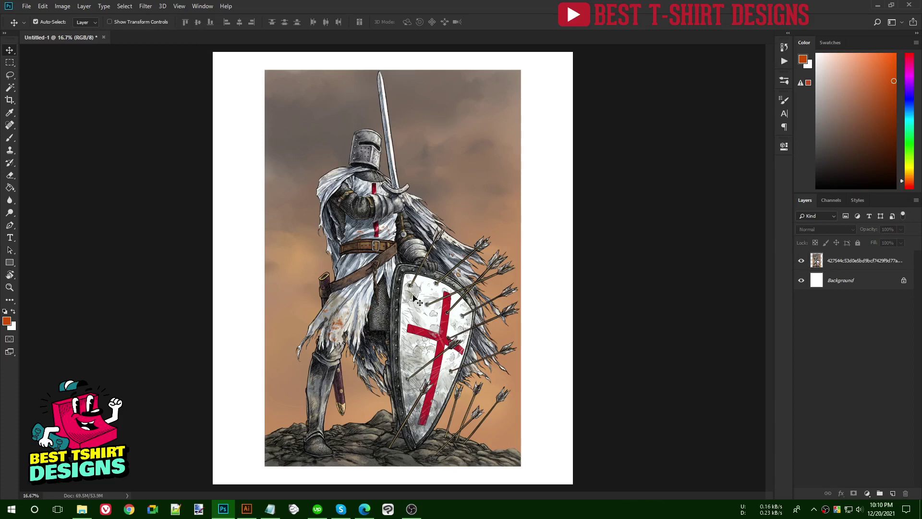
# Select the entire sky around the knight with the Magic Wand, adding the areas beside the cape, between the legs and behind the arrows
pyautogui.scroll(1, 376, 289)
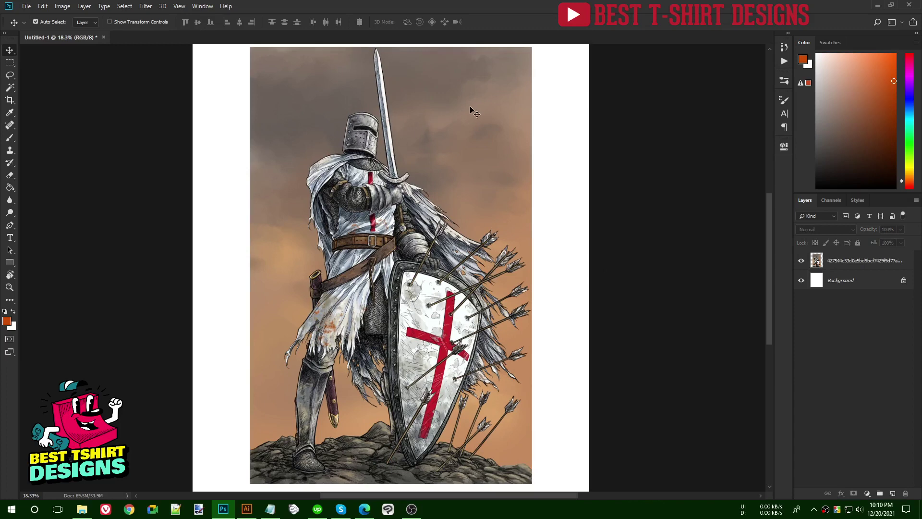
pyautogui.click(11, 88)
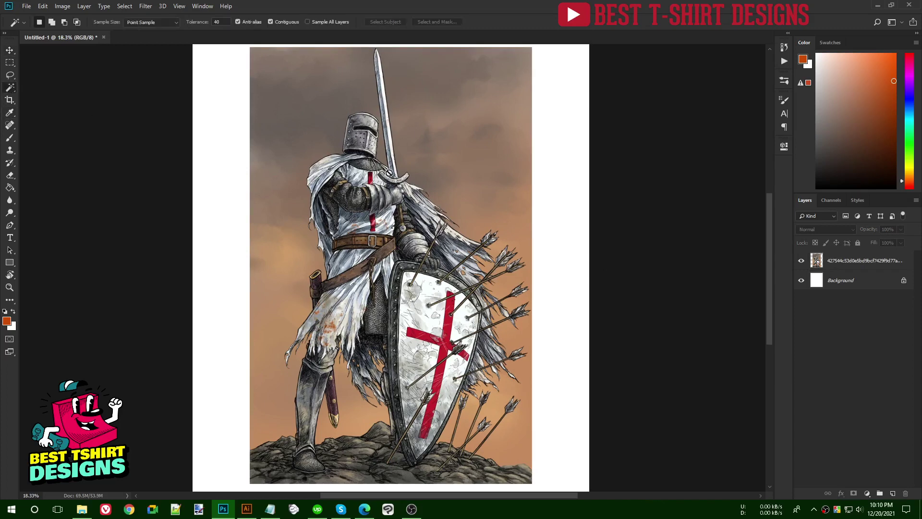
pyautogui.click(856, 261)
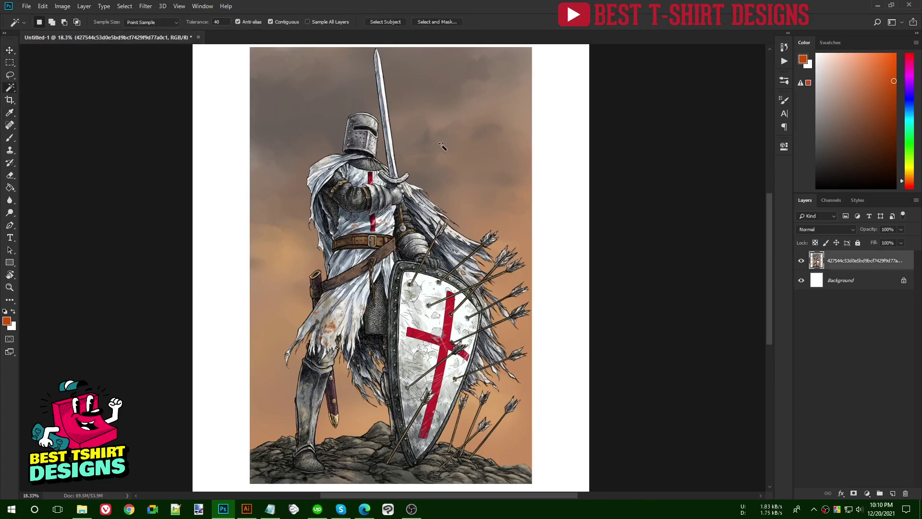
pyautogui.click(442, 145)
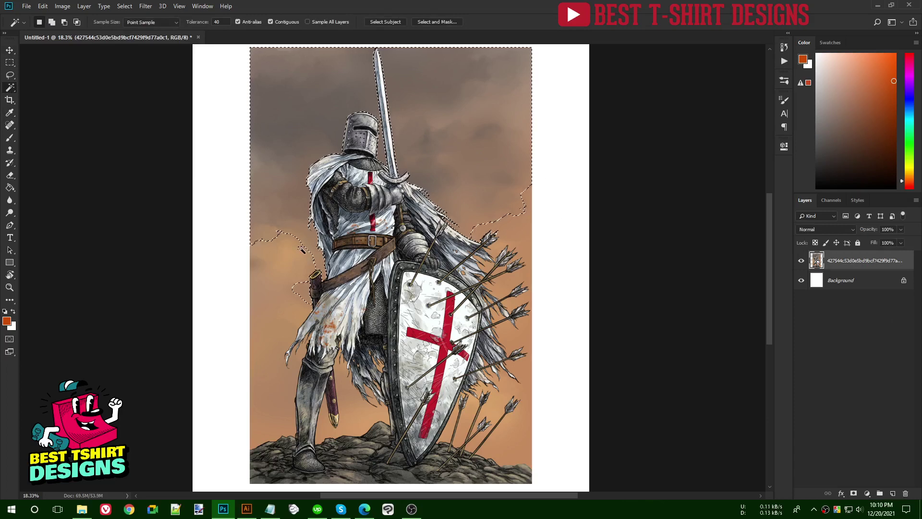
pyautogui.keyDown('shift'); pyautogui.click(288, 250); pyautogui.keyUp('shift')
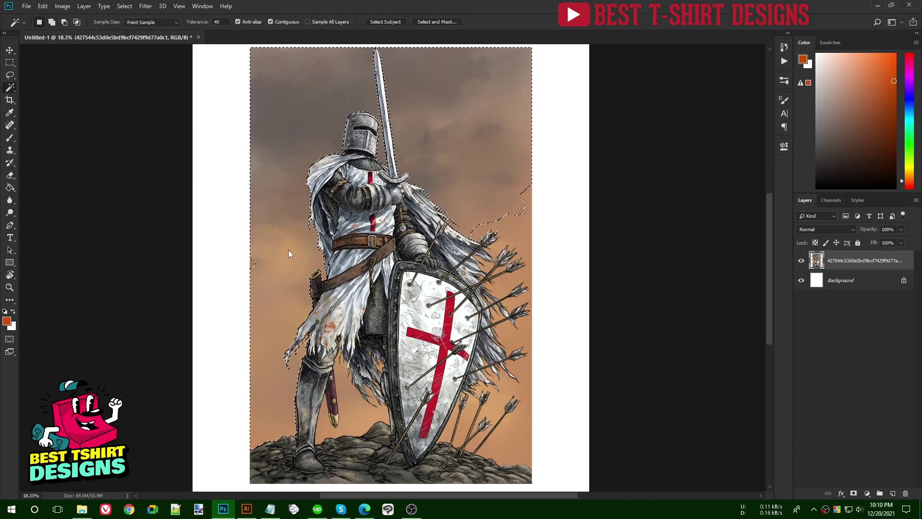
pyautogui.keyDown('shift'); pyautogui.click(353, 407); pyautogui.keyUp('shift')
pyautogui.keyDown('shift'); pyautogui.click(494, 408); pyautogui.keyUp('shift')
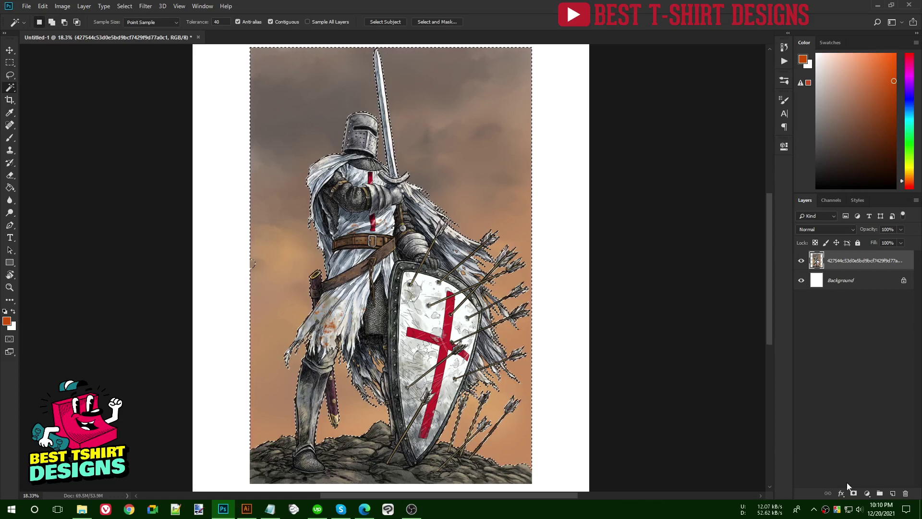
# Invert the sky selection and add a layer mask that hides the sky behind the knight
pyautogui.click(853, 493)
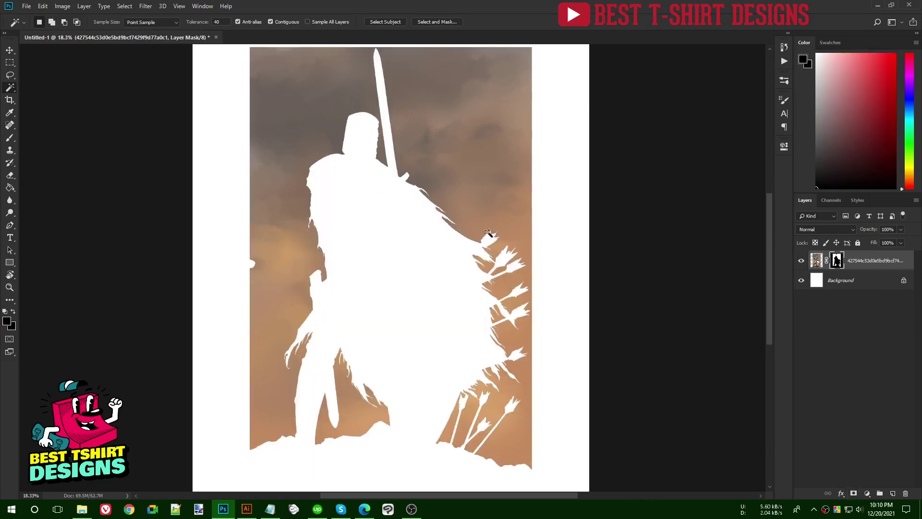
pyautogui.hotkey('ctrl', 'z')
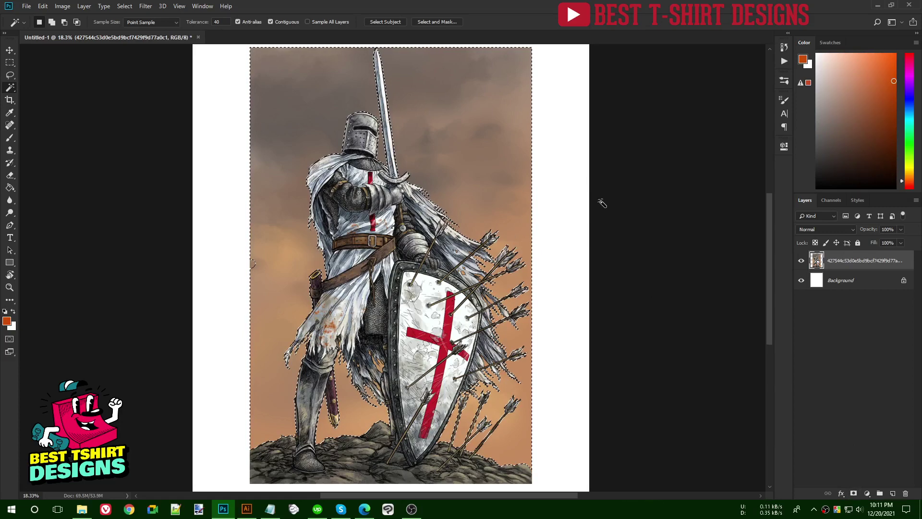
pyautogui.click(126, 6)
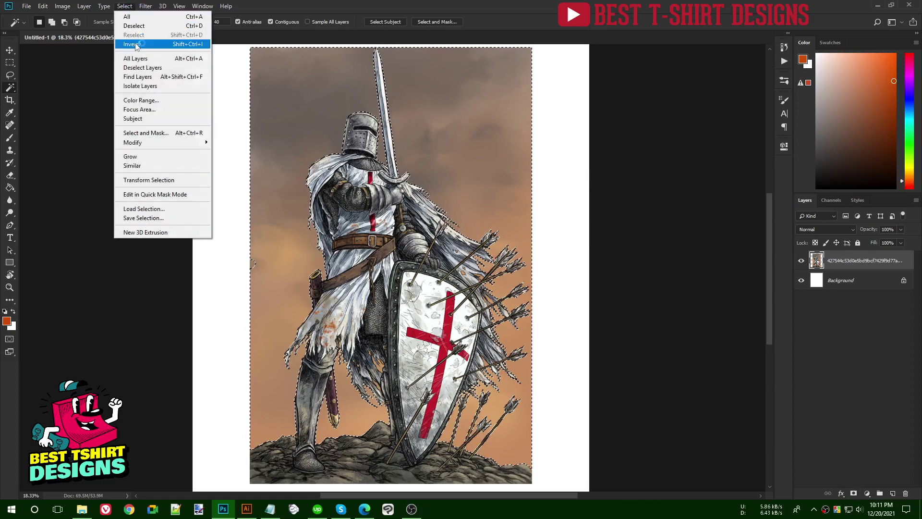
pyautogui.click(132, 45)
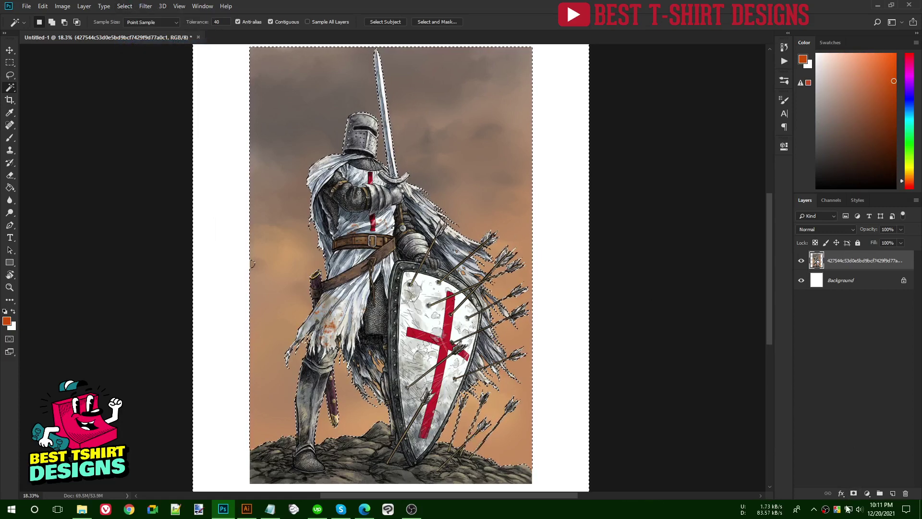
pyautogui.click(853, 493)
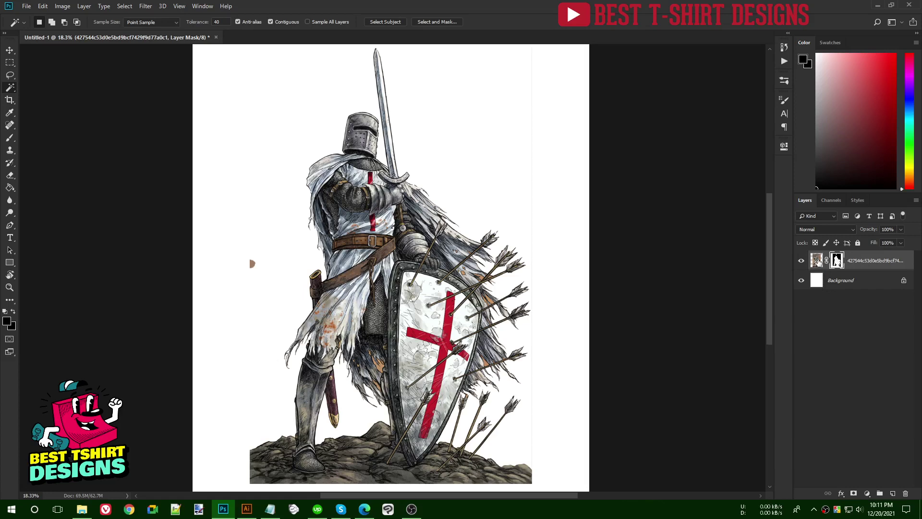
# Select the leftover orange patches in the torn cape beside the shield with the Magic Wand on the image itself
pyautogui.hotkey('ctrl', '2')
pyautogui.hotkey('ctrl', '\\')
pyautogui.click(816, 260)
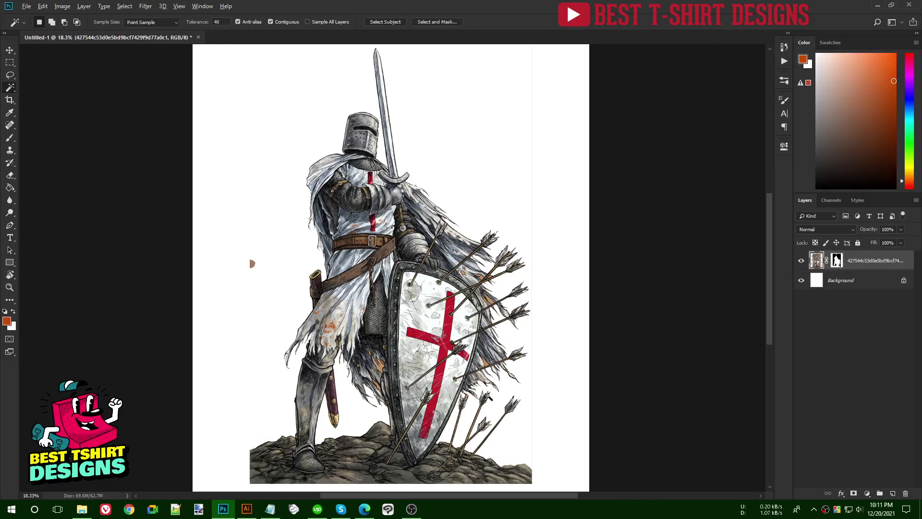
pyautogui.scroll(2, 498, 373)
pyautogui.scroll(5, 498, 373)
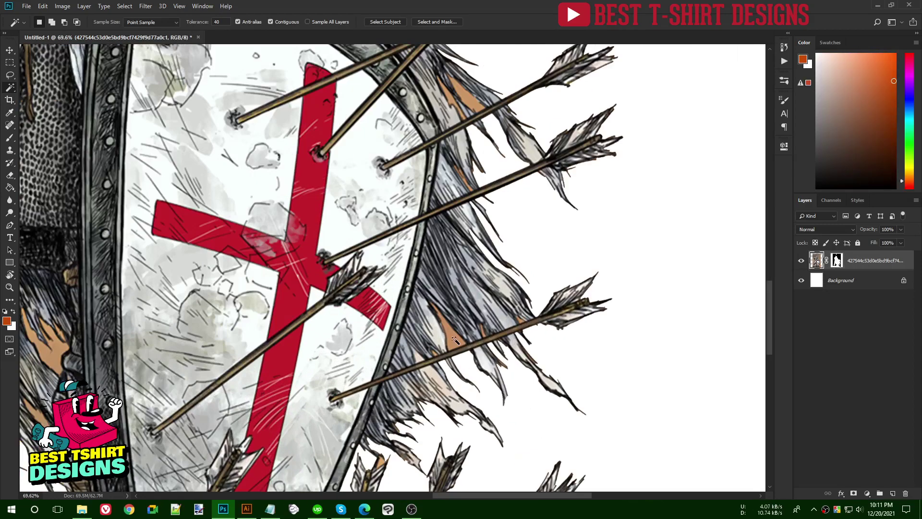
pyautogui.scroll(3, 529, 363)
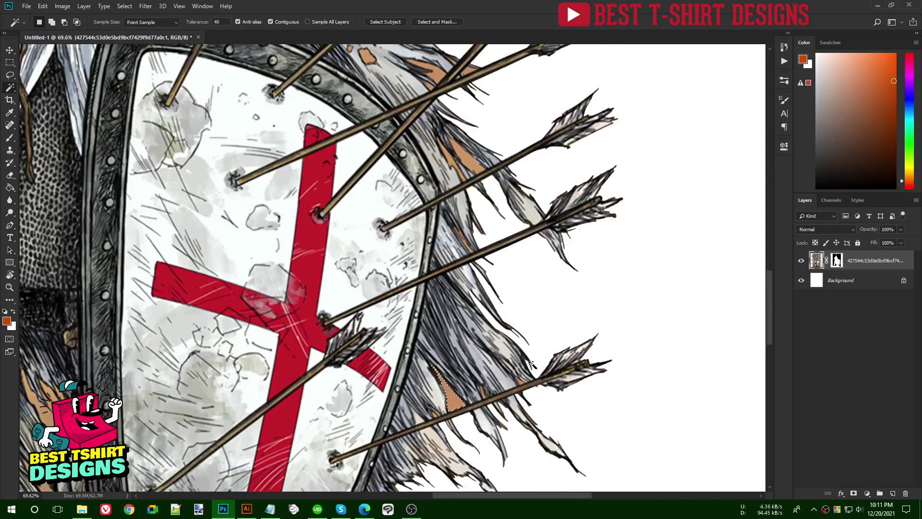
pyautogui.keyDown('shift'); pyautogui.click(472, 164); pyautogui.keyUp('shift')
pyautogui.scroll(2, 484, 175)
pyautogui.keyDown('shift'); pyautogui.click(438, 125); pyautogui.keyUp('shift')
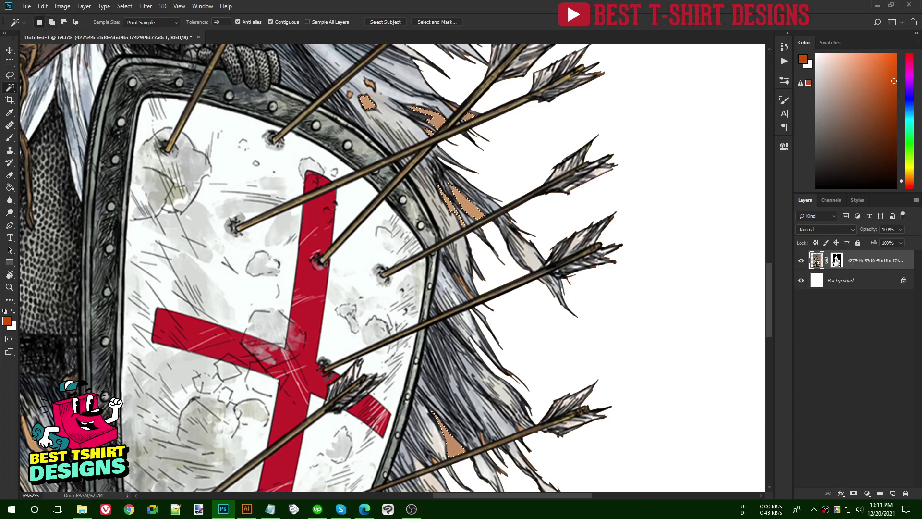
# Paint black on the layer mask over the selected cape patches to hide them
pyautogui.click(836, 260)
pyautogui.press('b')
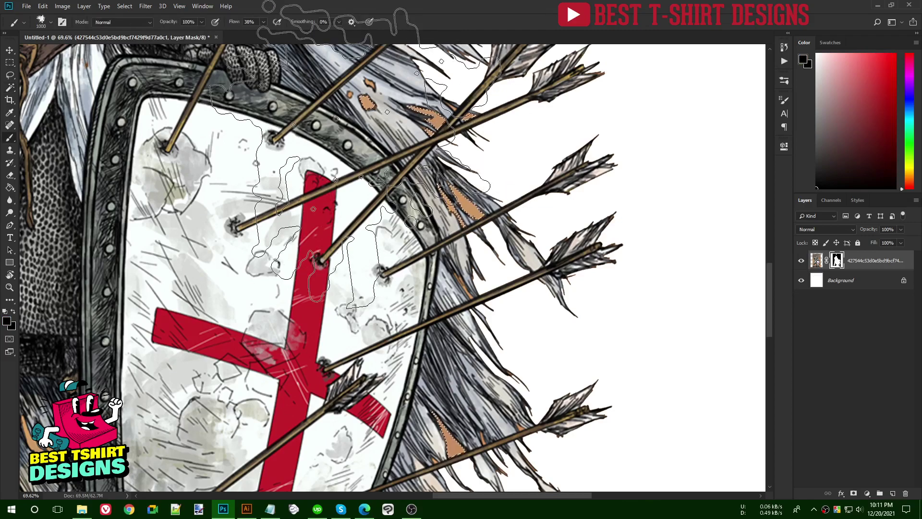
pyautogui.moveTo(456, 168)
pyautogui.mouseDown()
pyautogui.moveTo(384, 144)
pyautogui.moveTo(336, 216)
pyautogui.moveTo(406, 392)
pyautogui.moveTo(433, 399)
pyautogui.moveTo(481, 313)
pyautogui.moveTo(427, 145)
pyautogui.mouseUp()
pyautogui.scroll(-8, 435, 240)
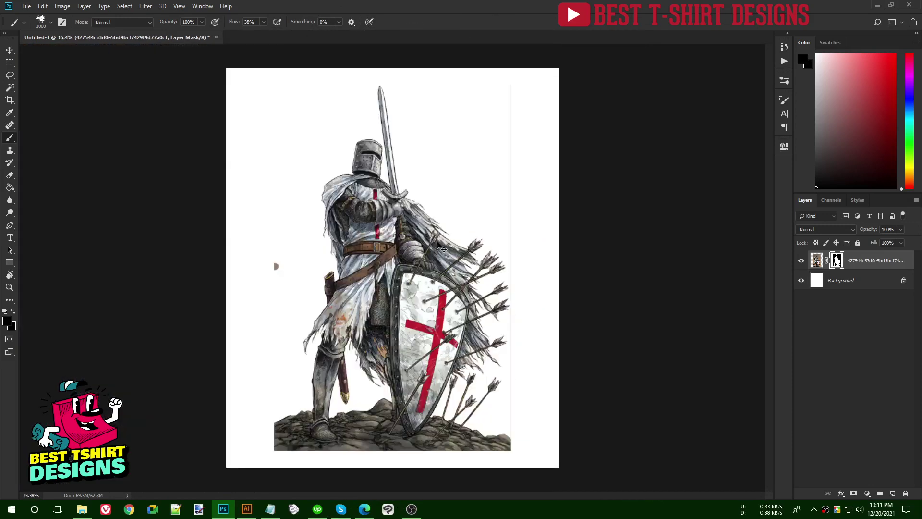
# Check the cutout by hiding and reshowing the Background layer, and delete the masked knight layer
pyautogui.press('v')
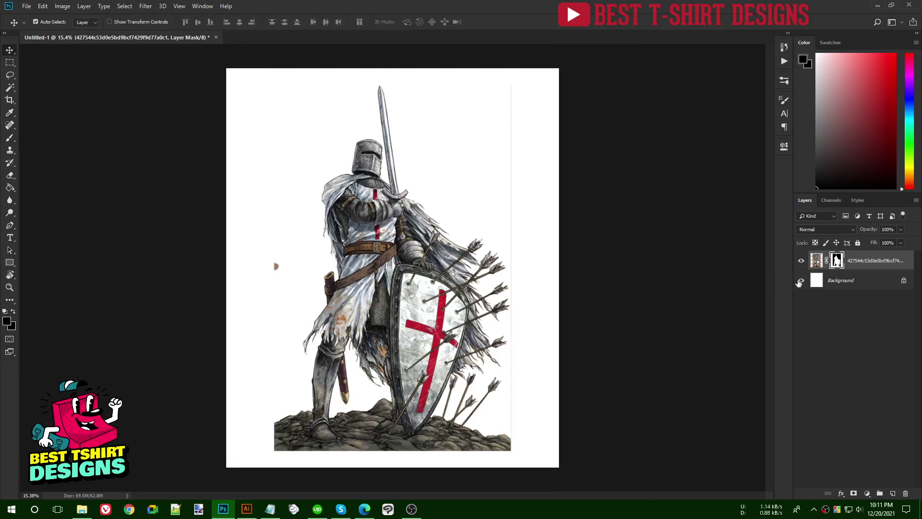
pyautogui.click(802, 281)
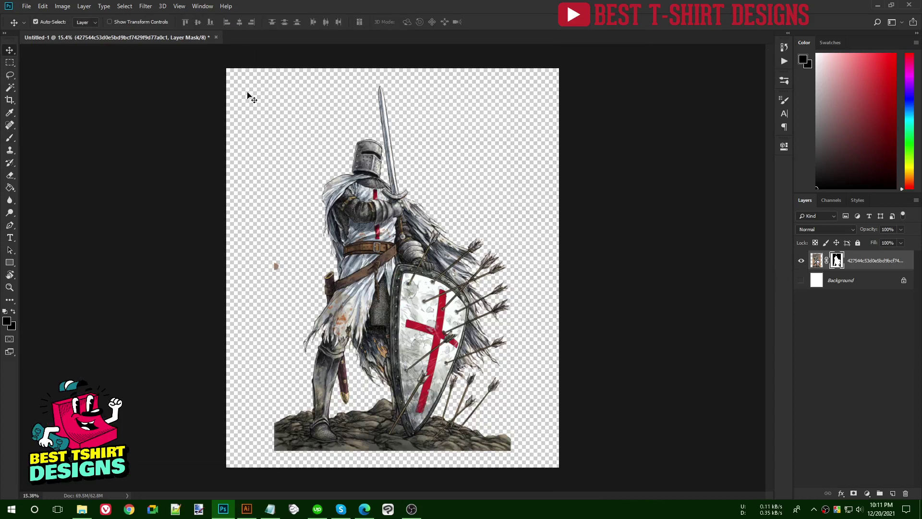
pyautogui.click(801, 282)
pyautogui.click(817, 261)
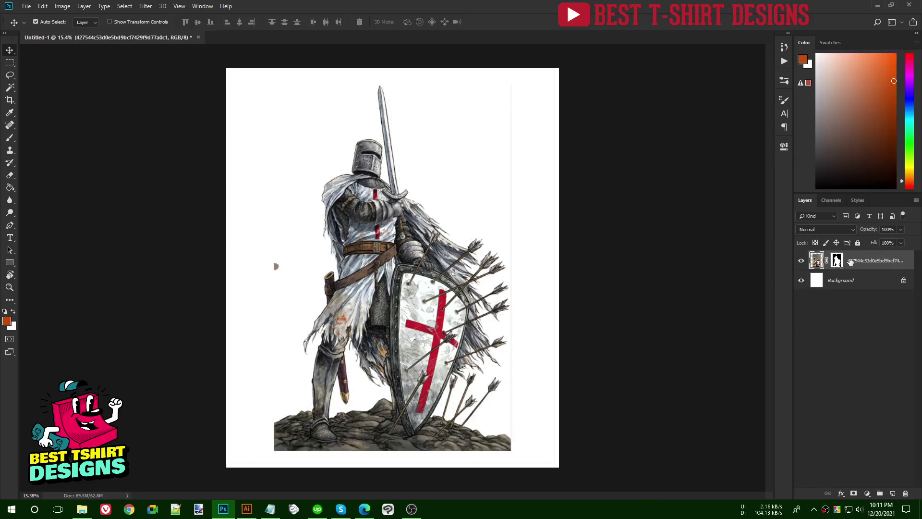
pyautogui.press('Delete')
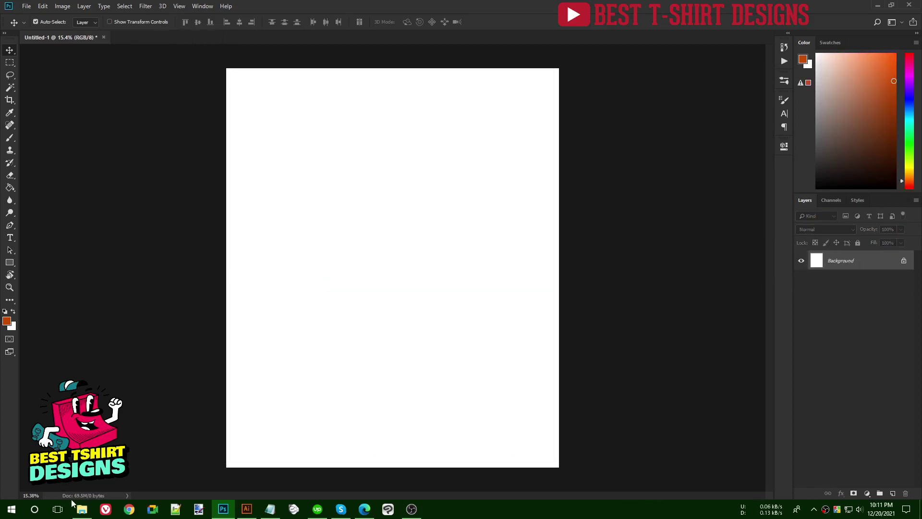
# Place the transparent knight cutout from the 167 Storm folder and position it near the centre of the canvas
pyautogui.click(80, 509)
pyautogui.click(160, 397)
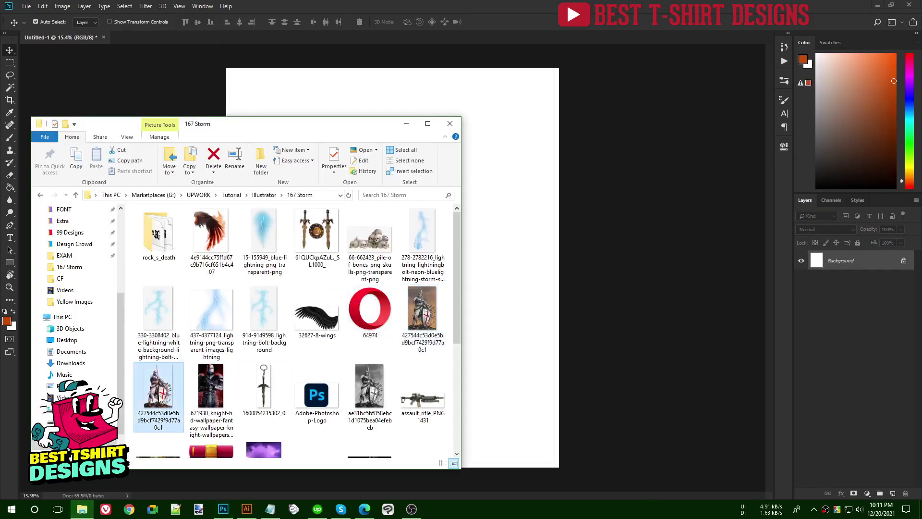
pyautogui.moveTo(160, 397); pyautogui.dragTo(468, 384)
pyautogui.moveTo(413, 341); pyautogui.dragTo(413, 329)
pyautogui.press('Return')
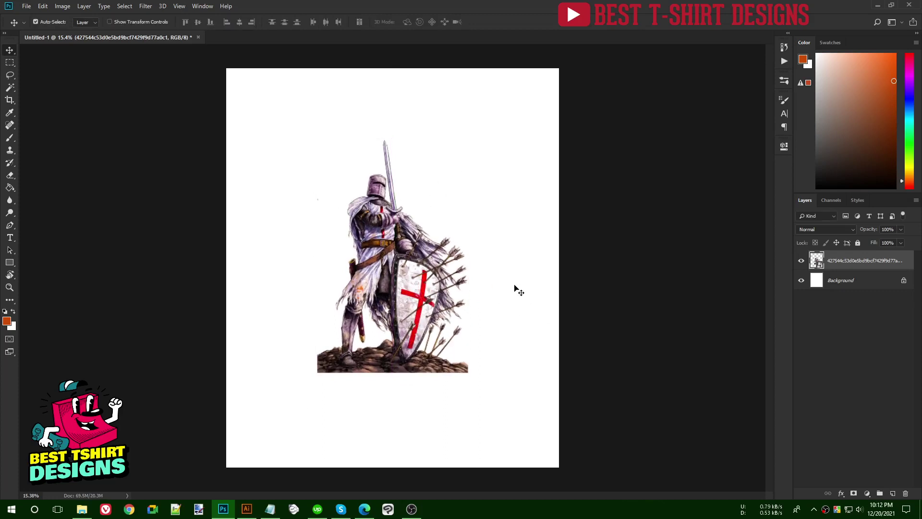
pyautogui.moveTo(440, 283); pyautogui.dragTo(481, 291)
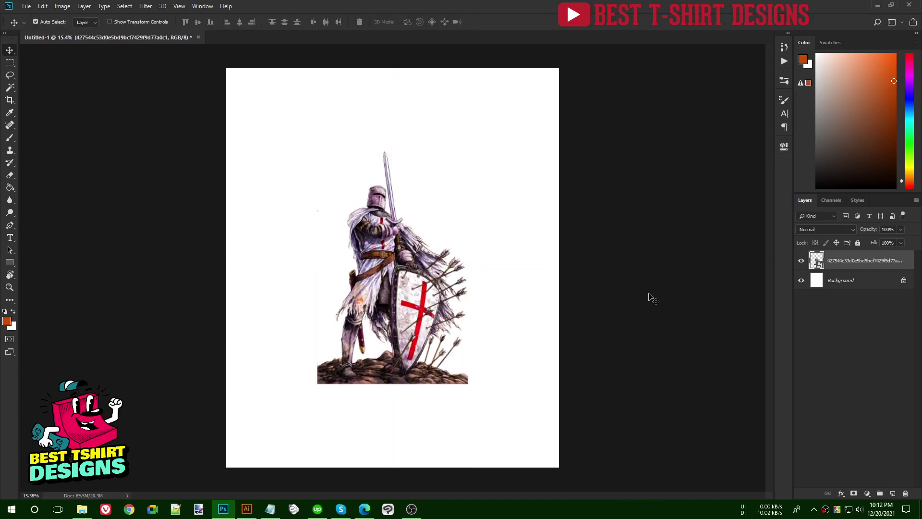
# Add a Solid Color fill layer in black (000000) directly above the Background layer
pyautogui.click(849, 280)
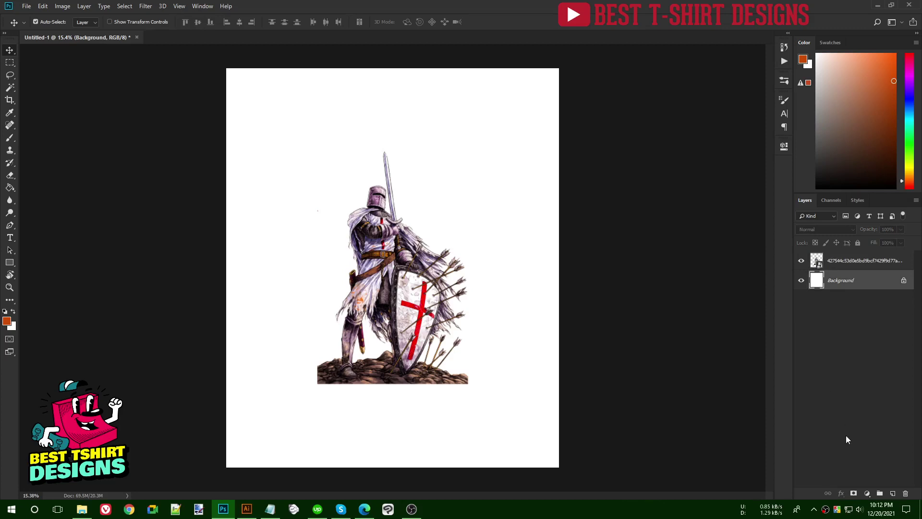
pyautogui.click(867, 493)
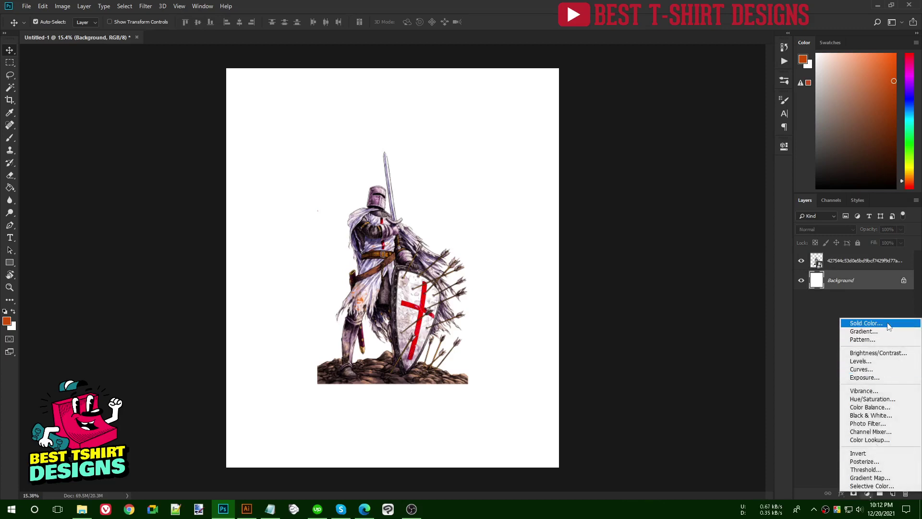
pyautogui.click(860, 321)
pyautogui.write('000000')
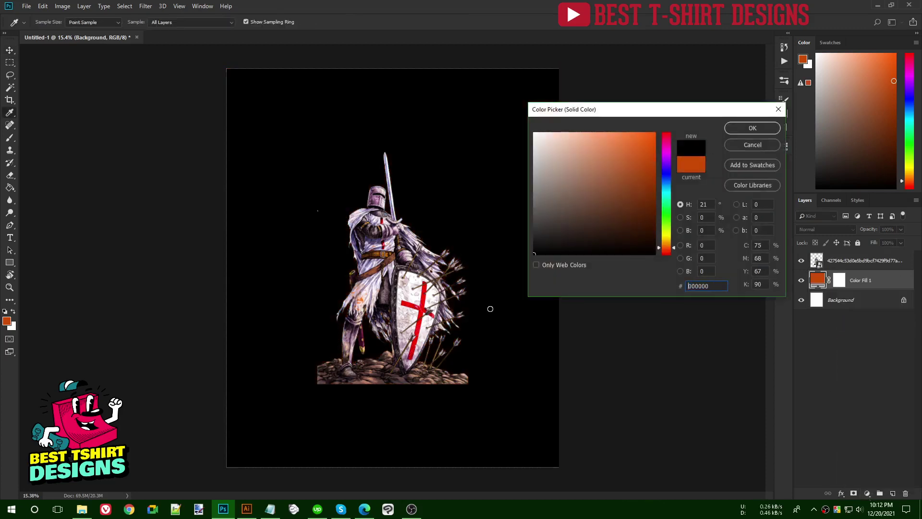
pyautogui.click(772, 130)
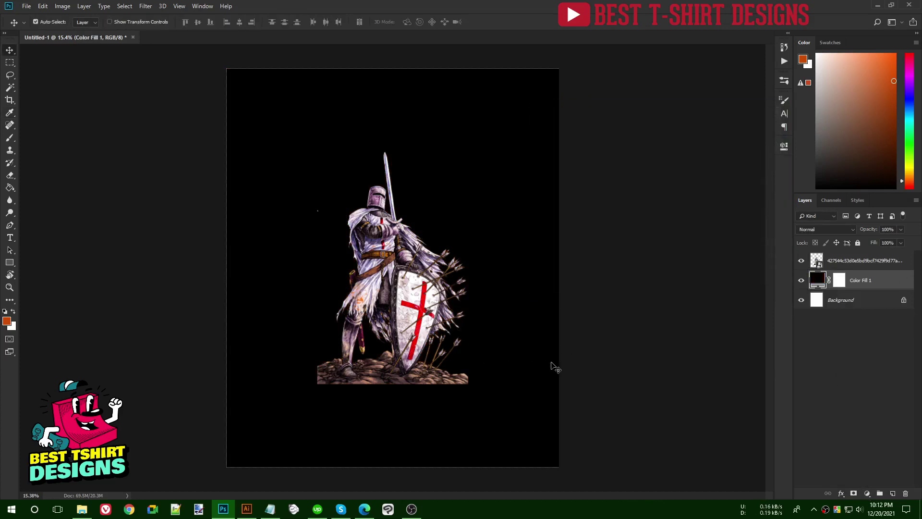
# Rasterize the knight layer and erase the stray speck beside the knight's head
pyautogui.moveTo(421, 309)
pyautogui.mouseDown()
pyautogui.moveTo(435, 309)
pyautogui.moveTo(408, 310)
pyautogui.moveTo(435, 310)
pyautogui.moveTo(419, 310)
pyautogui.mouseUp()
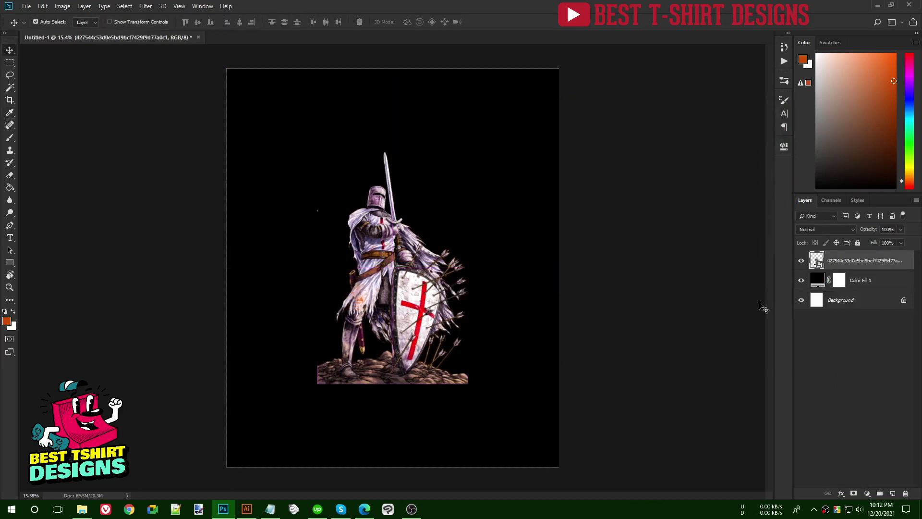
pyautogui.rightClick(854, 259)
pyautogui.click(742, 260)
pyautogui.press('e')
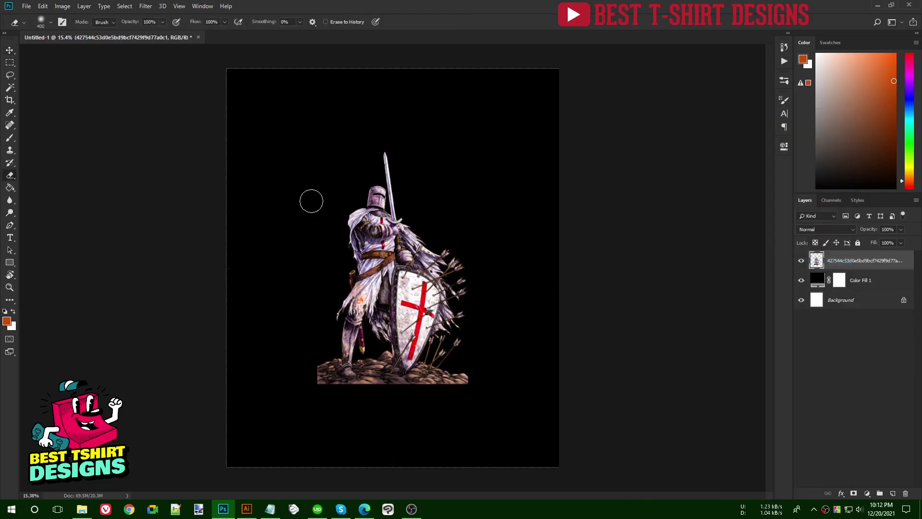
pyautogui.scroll(5, 320, 207)
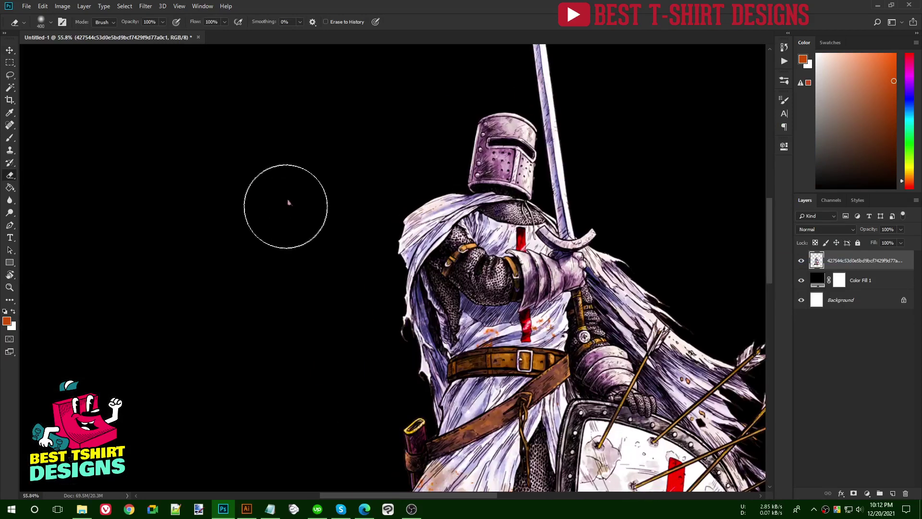
pyautogui.scroll(-5, 283, 206)
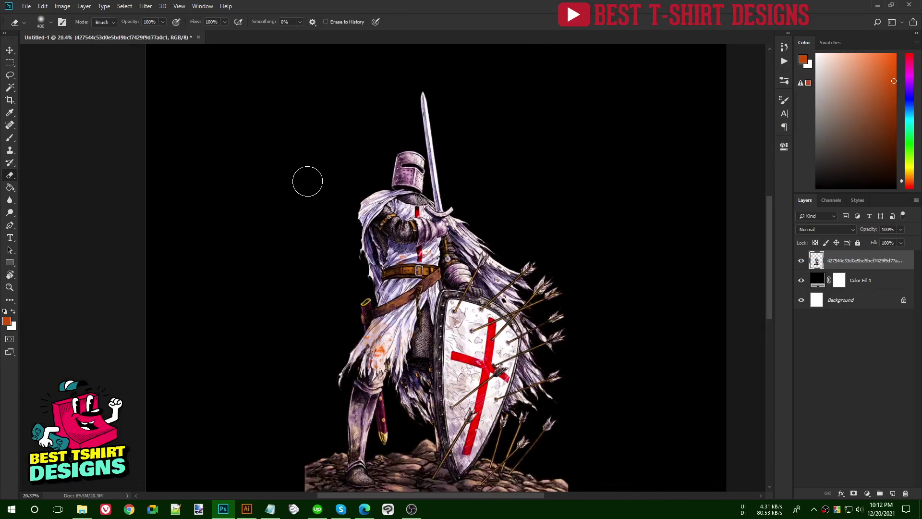
pyautogui.press('v')
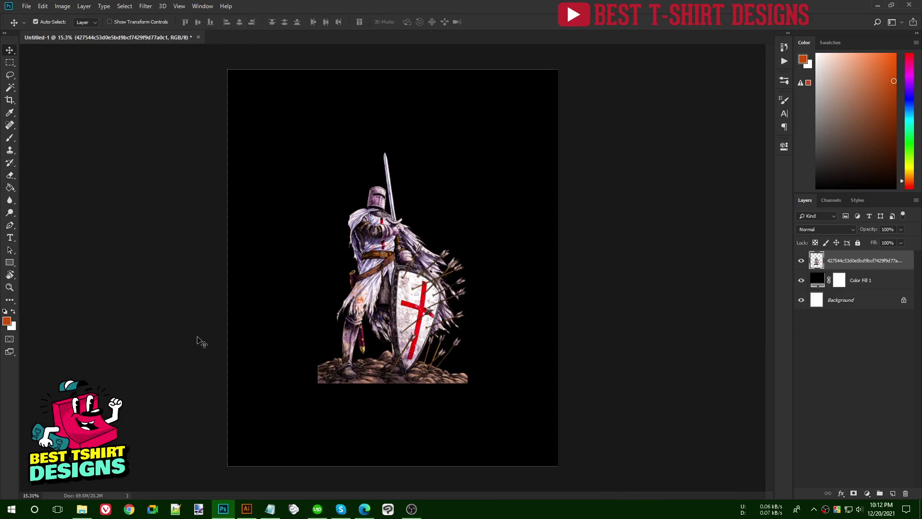
# Find the Dark_and_dismal_valley image in the 167 Storm folder and preview it at full size
pyautogui.press('F10')
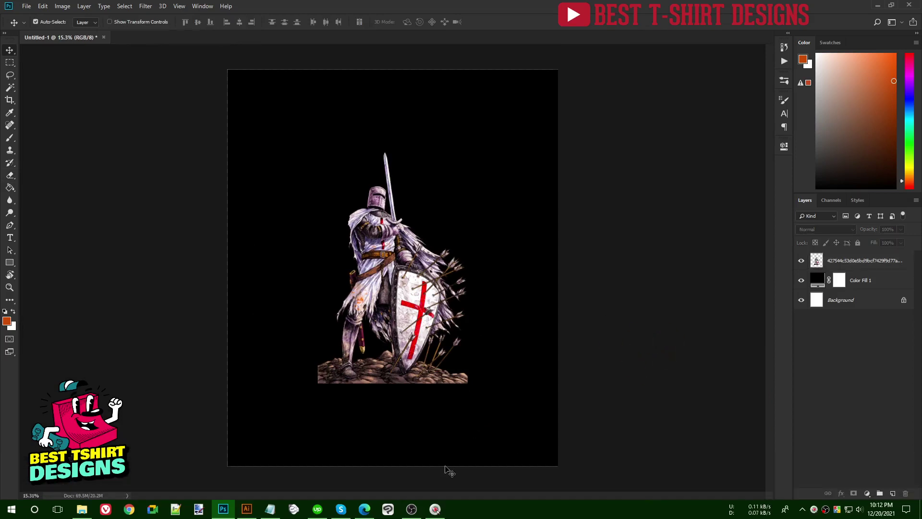
pyautogui.press('space')
pyautogui.click(81, 508)
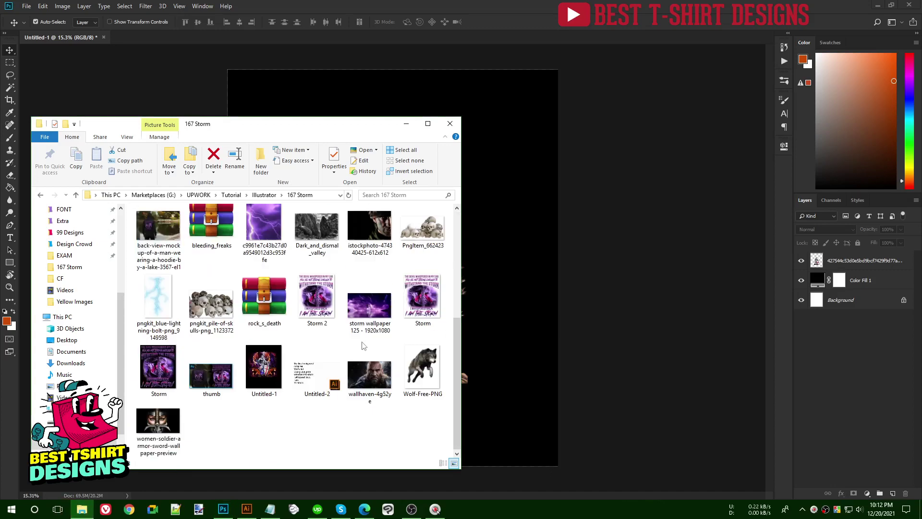
pyautogui.scroll(10, 350, 345)
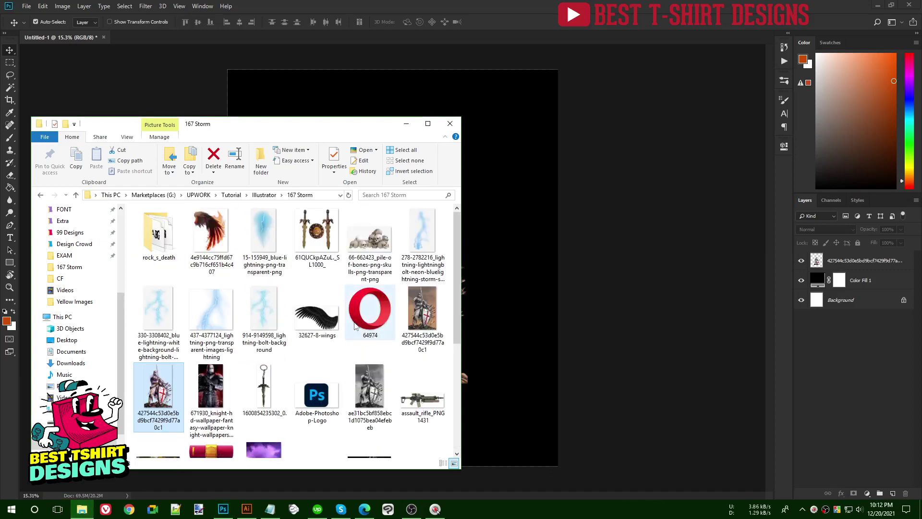
pyautogui.scroll(-3, 326, 341)
pyautogui.click(316, 342)
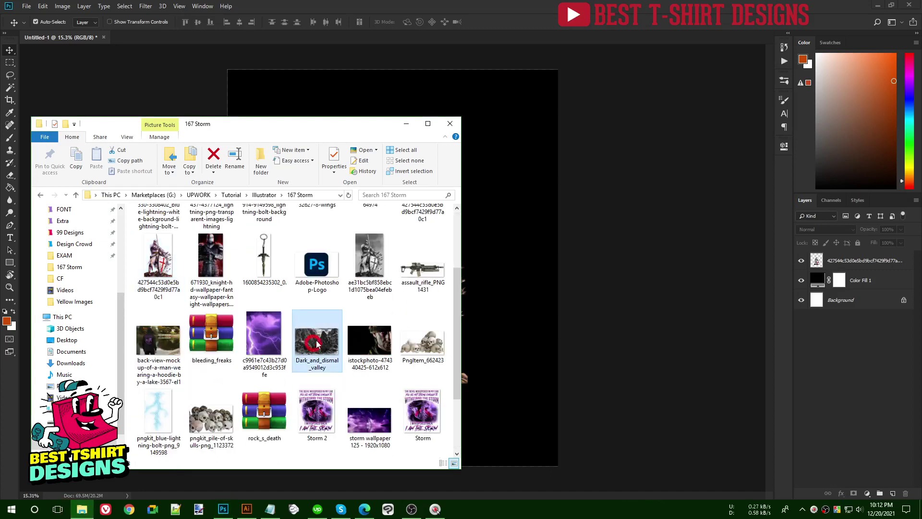
pyautogui.doubleClick(319, 343)
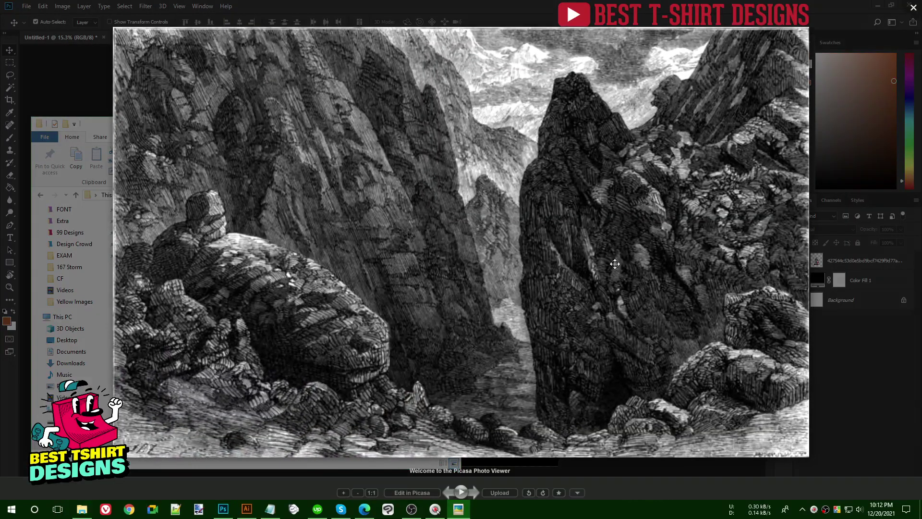
pyautogui.press('Escape')
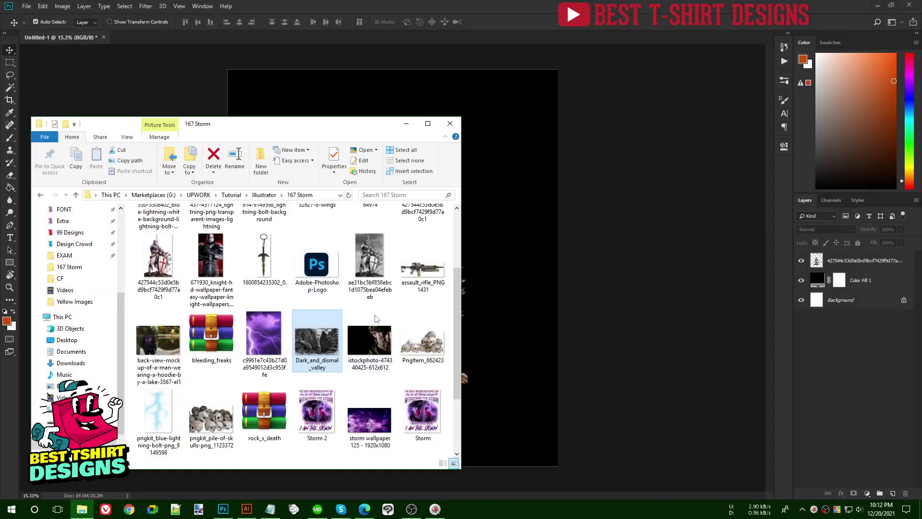
# Place the Dark_and_dismal_valley image centred on the canvas and enlarge it proportionally to about 104%, past both side edges
pyautogui.click(601, 326)
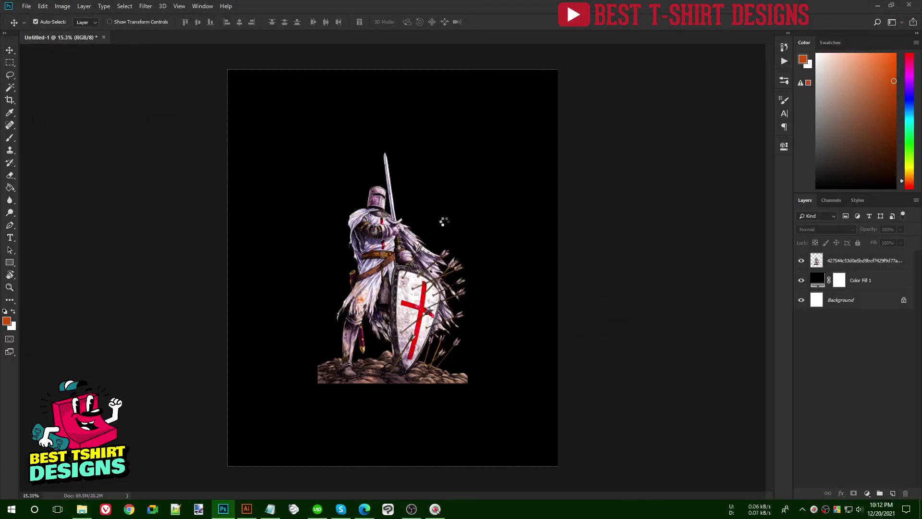
pyautogui.hotkey('ctrl', 't')
pyautogui.moveTo(557, 370); pyautogui.dragTo(609, 393)
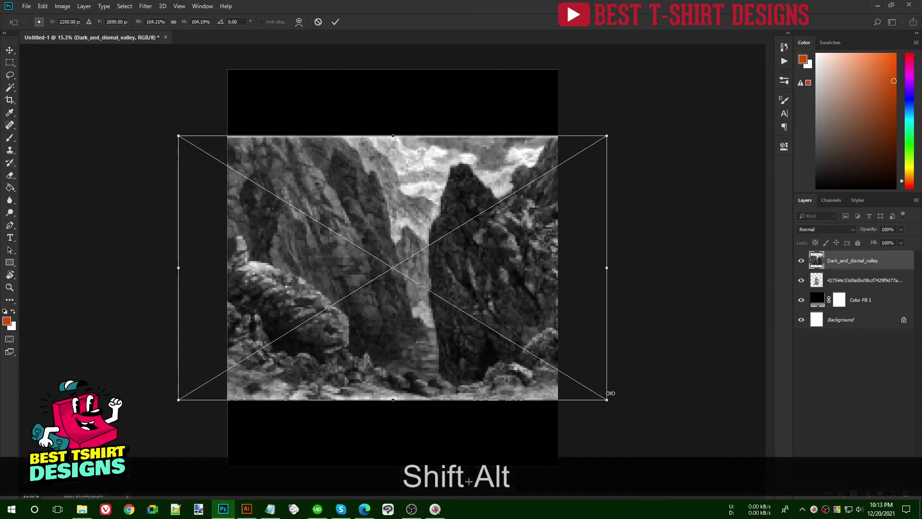
pyautogui.hotkey('shift', 'alt', 'Return')
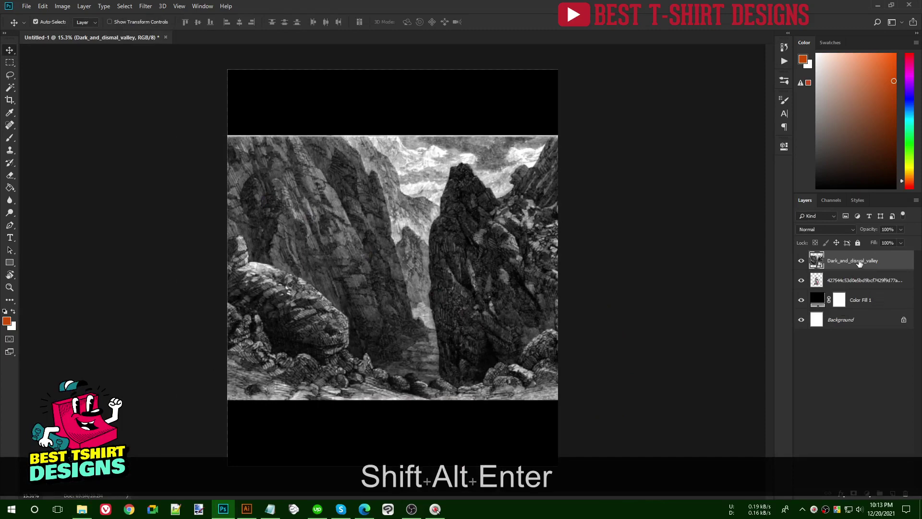
# Move the valley layer beneath the knight layer and shift the knight slightly down and right toward the valley floor
pyautogui.moveTo(860, 264); pyautogui.dragTo(858, 284)
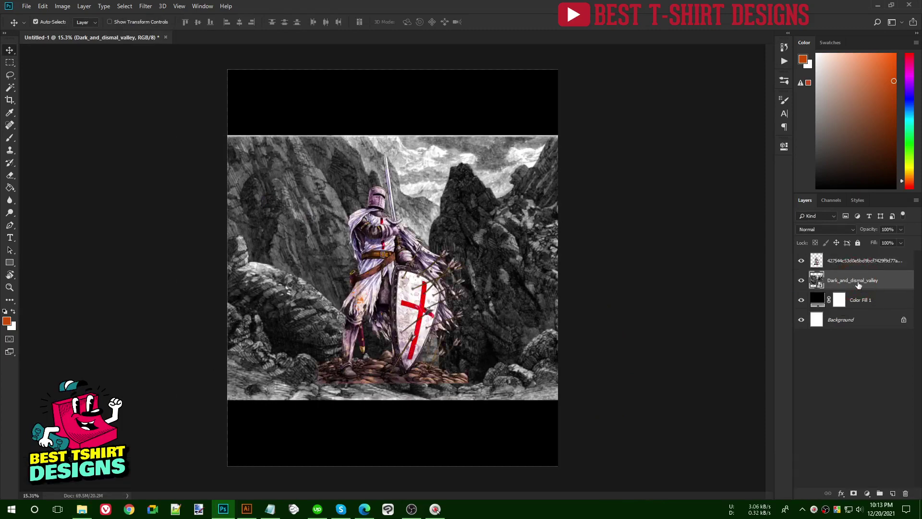
pyautogui.moveTo(394, 285)
pyautogui.mouseDown()
pyautogui.moveTo(397, 303)
pyautogui.moveTo(405, 290)
pyautogui.mouseUp()
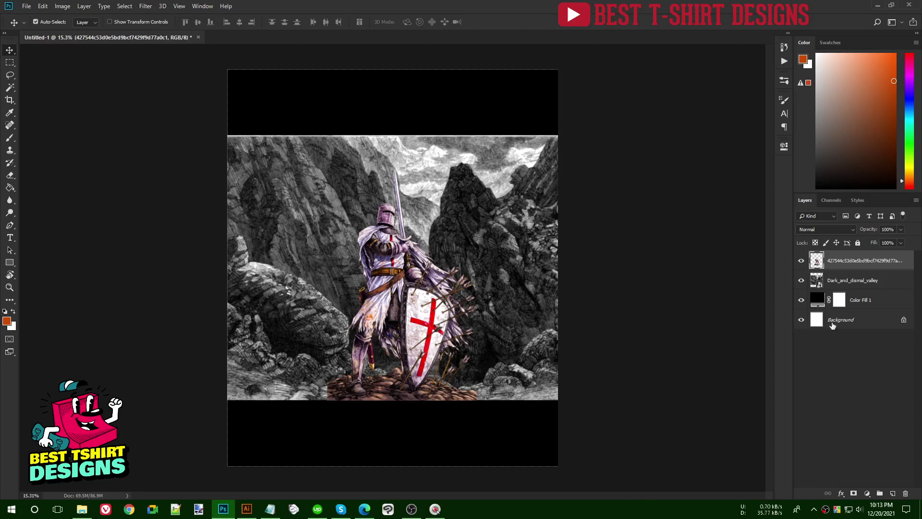
# Rasterize the Dark_and_dismal_valley layer and add a layer mask to it
pyautogui.click(842, 284)
pyautogui.rightClick(841, 285)
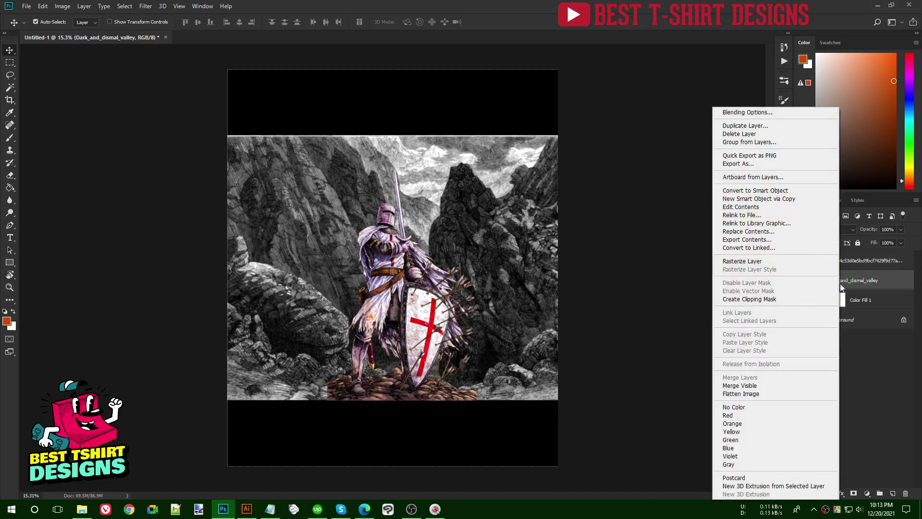
pyautogui.click(746, 261)
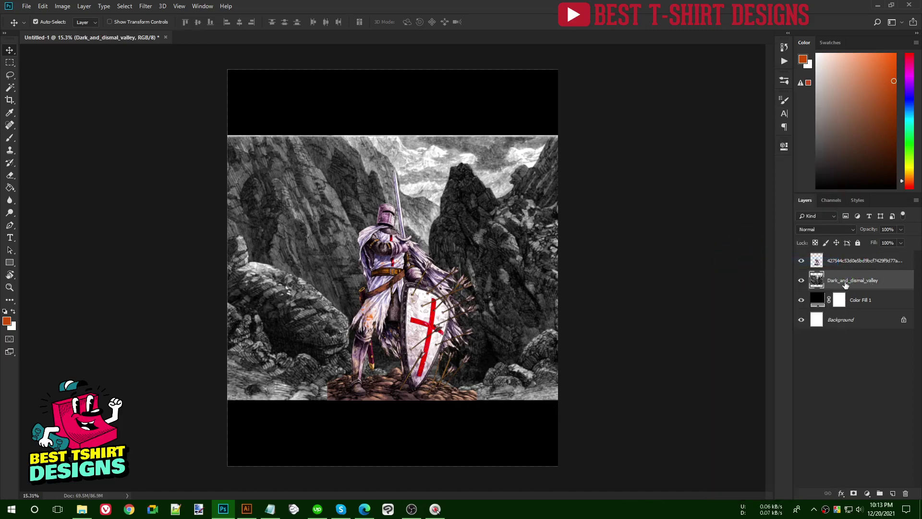
pyautogui.click(855, 495)
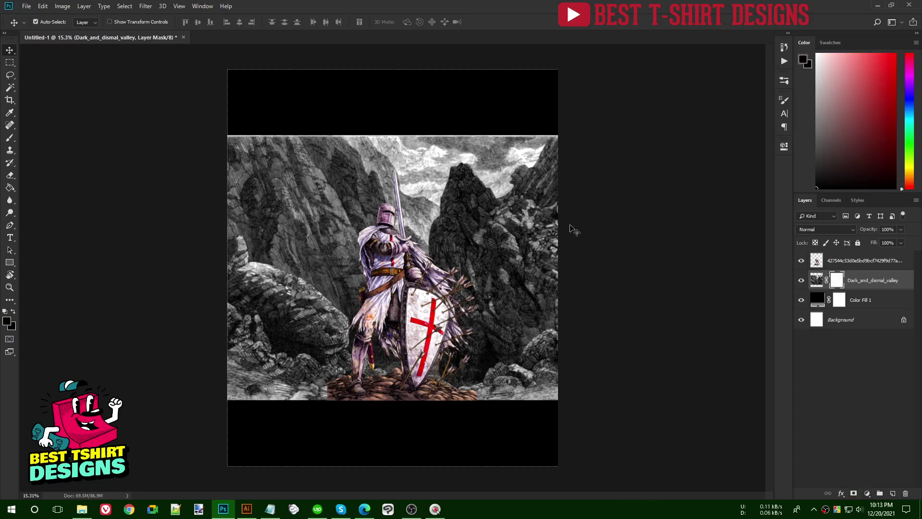
# Paint black on the valley mask along the image's top edge with 1000 px Soft Round and splatter brushes
pyautogui.press('b')
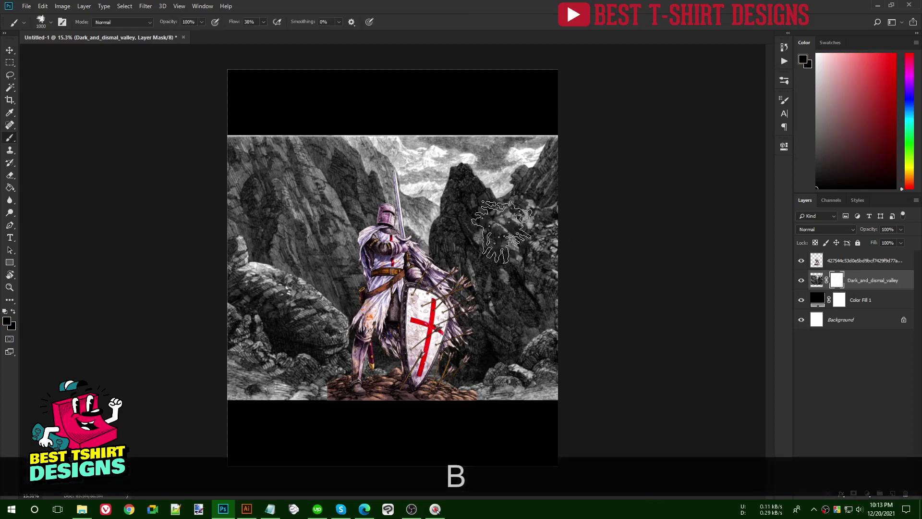
pyautogui.click(784, 82)
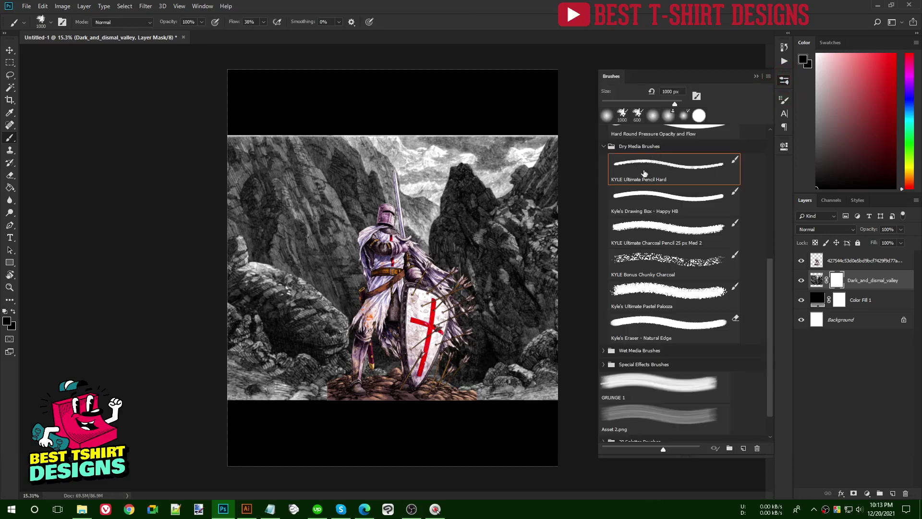
pyautogui.click(670, 184)
pyautogui.click(612, 118)
pyautogui.moveTo(353, 108)
pyautogui.mouseDown()
pyautogui.moveTo(316, 121)
pyautogui.moveTo(442, 117)
pyautogui.moveTo(218, 117)
pyautogui.mouseUp()
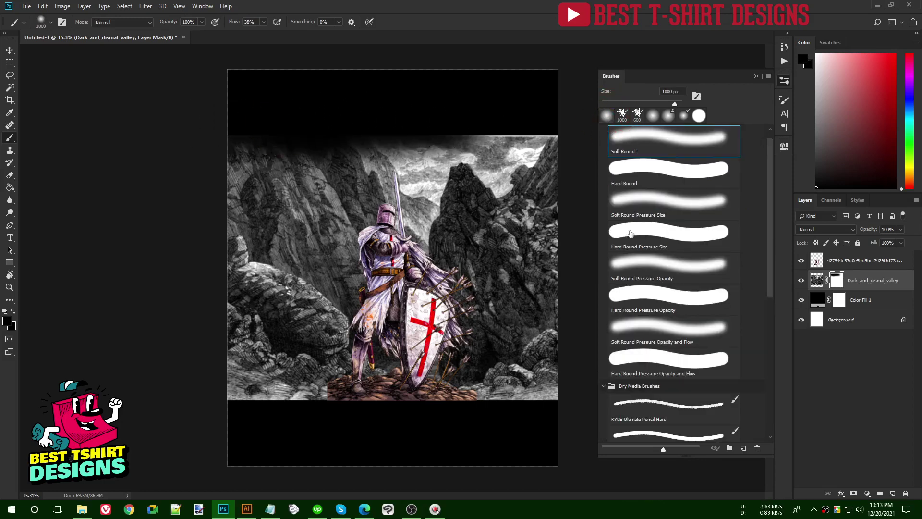
pyautogui.click(629, 115)
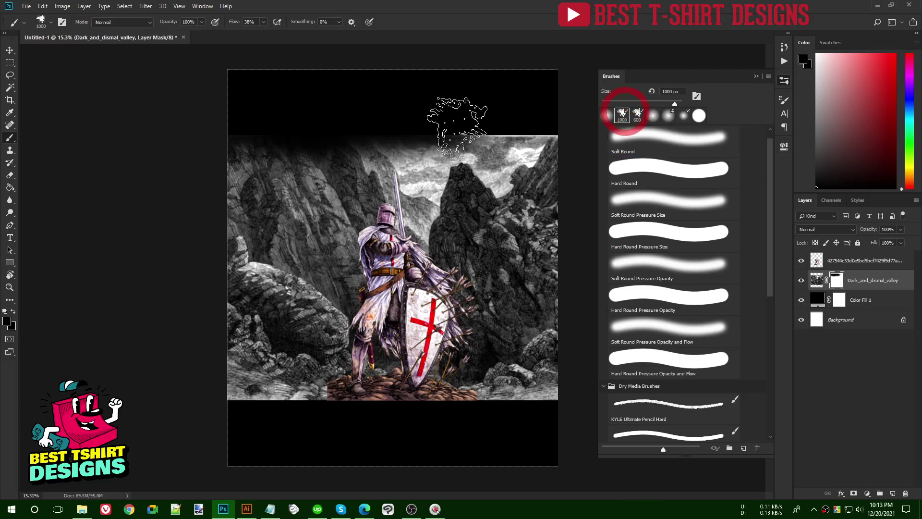
pyautogui.moveTo(447, 128)
pyautogui.mouseDown()
pyautogui.moveTo(564, 135)
pyautogui.moveTo(529, 125)
pyautogui.moveTo(548, 127)
pyautogui.mouseUp()
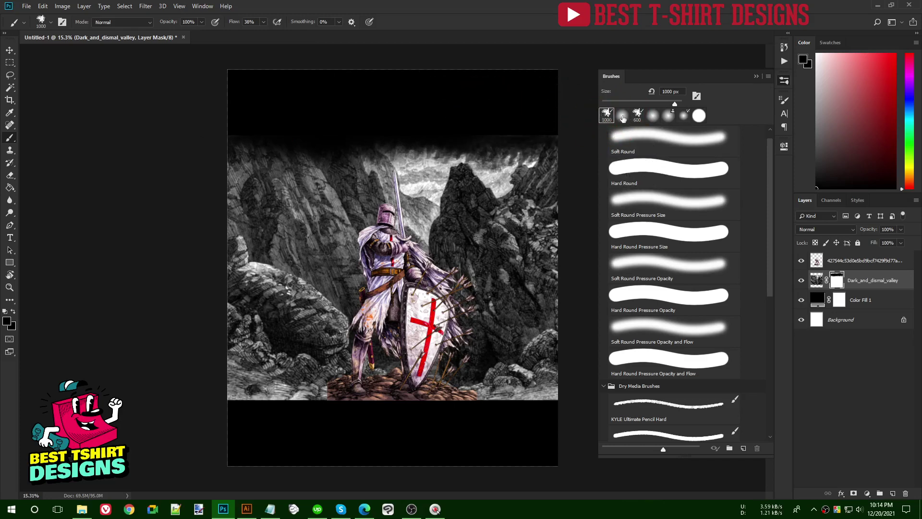
# Fade the valley image's side and bottom edges on its mask with the 1000 px Soft Round brush
pyautogui.click(623, 116)
pyautogui.moveTo(563, 148)
pyautogui.mouseDown()
pyautogui.moveTo(579, 387)
pyautogui.moveTo(575, 361)
pyautogui.moveTo(550, 438)
pyautogui.moveTo(556, 415)
pyautogui.moveTo(303, 425)
pyautogui.moveTo(217, 418)
pyautogui.moveTo(229, 416)
pyautogui.moveTo(209, 358)
pyautogui.moveTo(205, 262)
pyautogui.moveTo(199, 285)
pyautogui.moveTo(212, 125)
pyautogui.moveTo(193, 321)
pyautogui.moveTo(208, 376)
pyautogui.moveTo(227, 127)
pyautogui.moveTo(209, 339)
pyautogui.moveTo(221, 419)
pyautogui.moveTo(308, 428)
pyautogui.moveTo(259, 428)
pyautogui.moveTo(428, 425)
pyautogui.mouseUp()
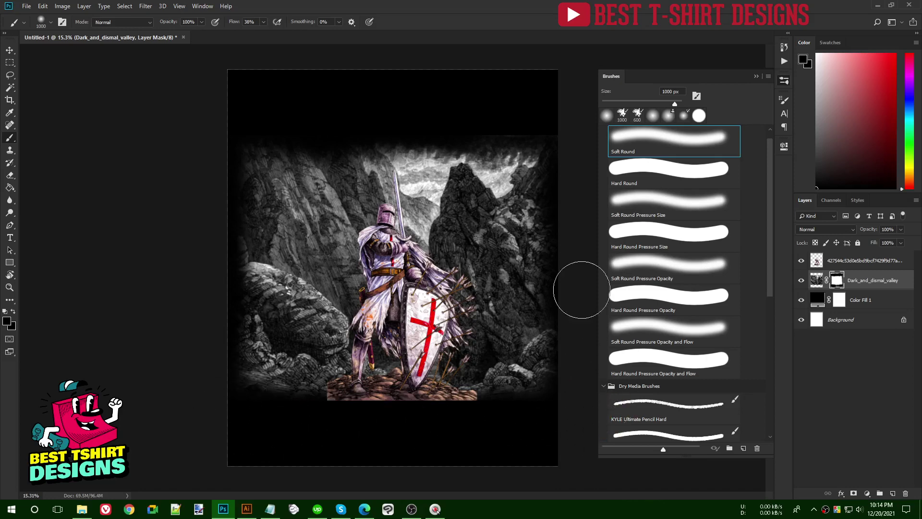
pyautogui.moveTo(577, 344)
pyautogui.mouseDown()
pyautogui.moveTo(562, 299)
pyautogui.moveTo(563, 349)
pyautogui.moveTo(570, 165)
pyautogui.moveTo(566, 423)
pyautogui.mouseUp()
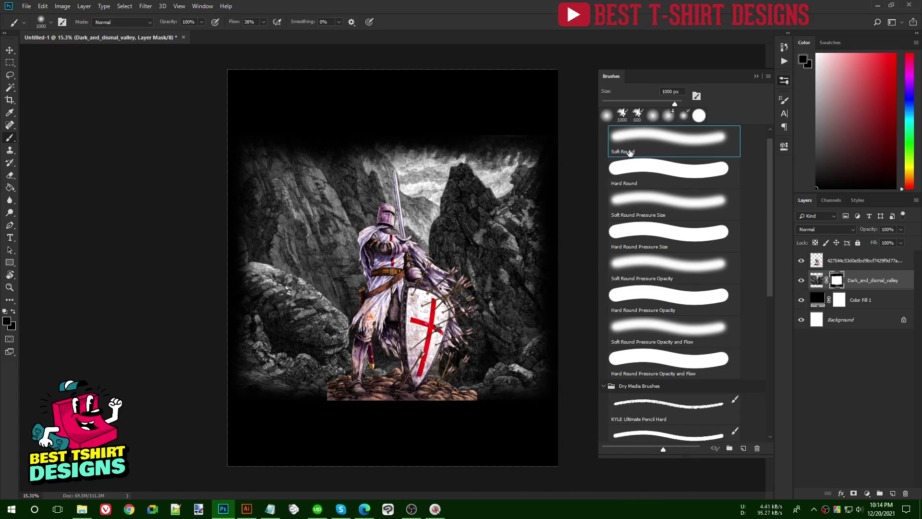
# Roughen the valley image's faded side and top edges by painting black on its mask with the 1000 px splatter brush
pyautogui.click(622, 116)
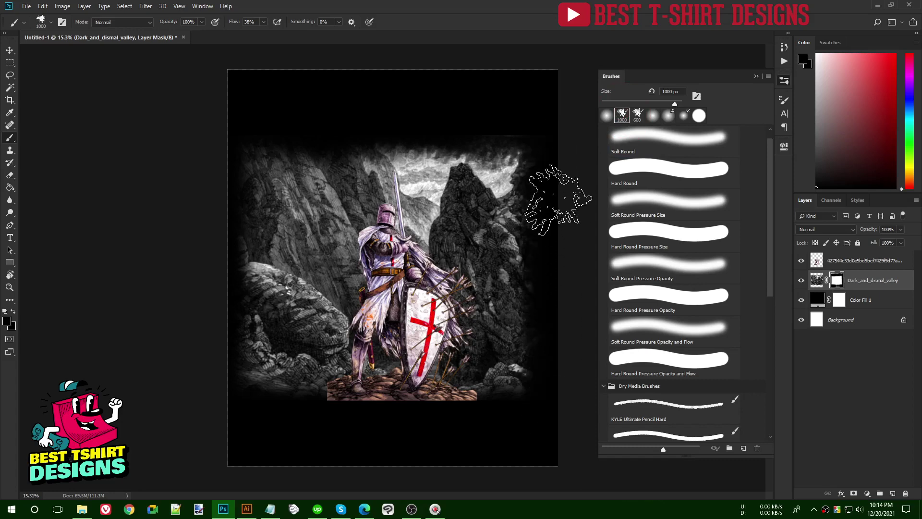
pyautogui.moveTo(562, 424); pyautogui.dragTo(545, 411)
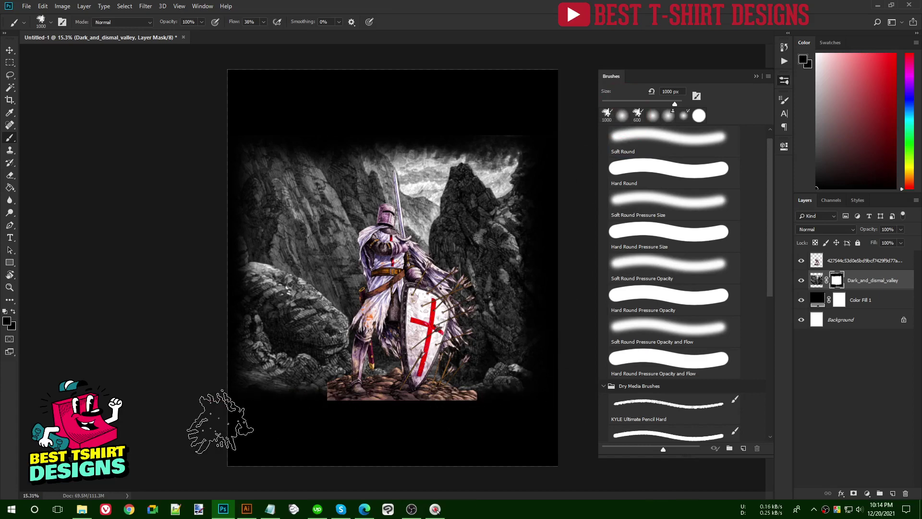
pyautogui.moveTo(240, 191)
pyautogui.mouseDown()
pyautogui.moveTo(247, 151)
pyautogui.moveTo(226, 319)
pyautogui.moveTo(233, 398)
pyautogui.mouseUp()
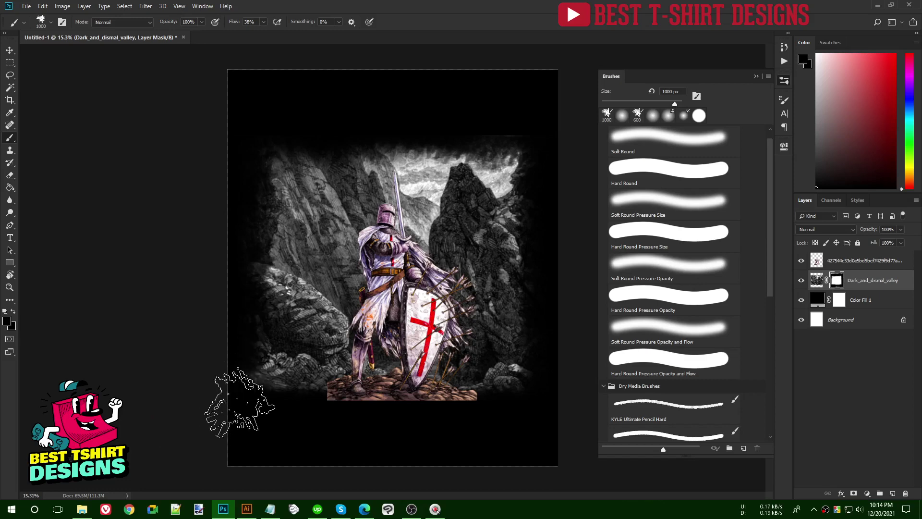
pyautogui.moveTo(236, 313); pyautogui.dragTo(233, 189)
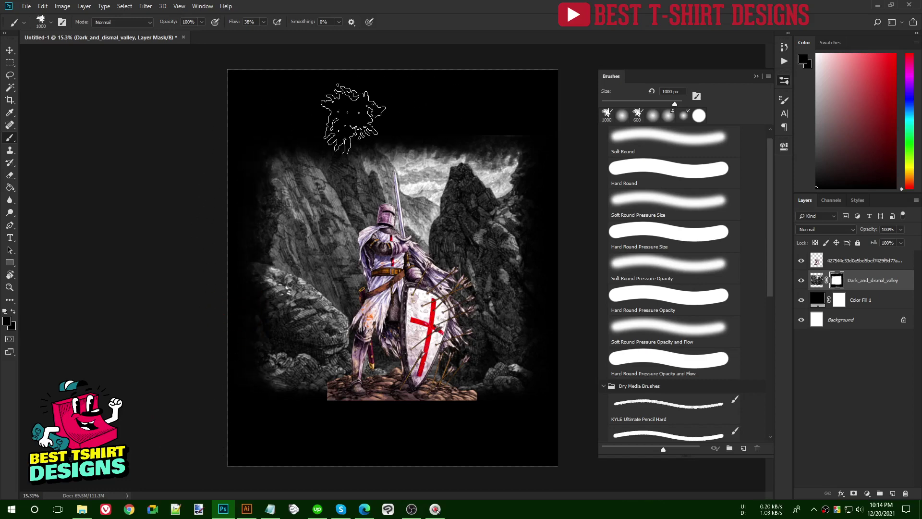
pyautogui.click(264, 129)
pyautogui.moveTo(264, 128)
pyautogui.mouseDown()
pyautogui.moveTo(305, 124)
pyautogui.moveTo(514, 148)
pyautogui.moveTo(498, 172)
pyautogui.mouseUp()
pyautogui.press('v')
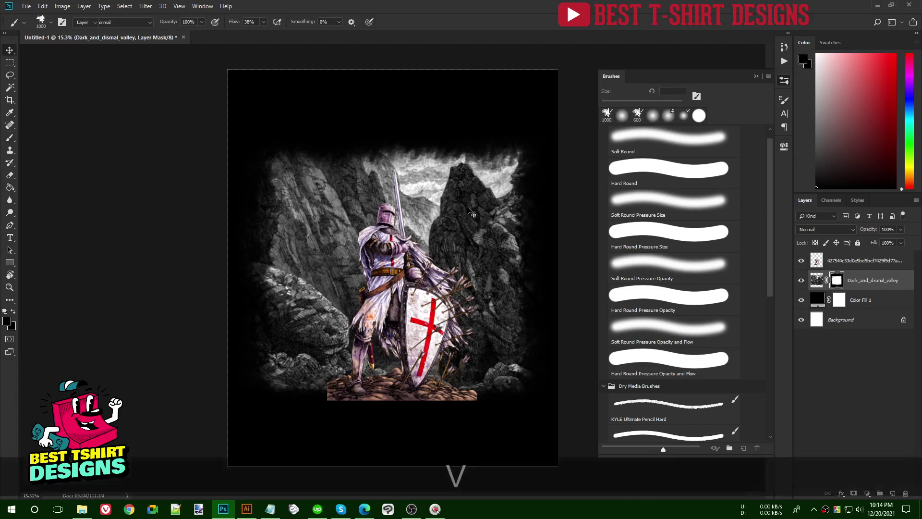
# Select the knight layer and add a layer mask to it
pyautogui.moveTo(465, 215)
pyautogui.mouseDown()
pyautogui.moveTo(457, 212)
pyautogui.moveTo(466, 219)
pyautogui.mouseUp()
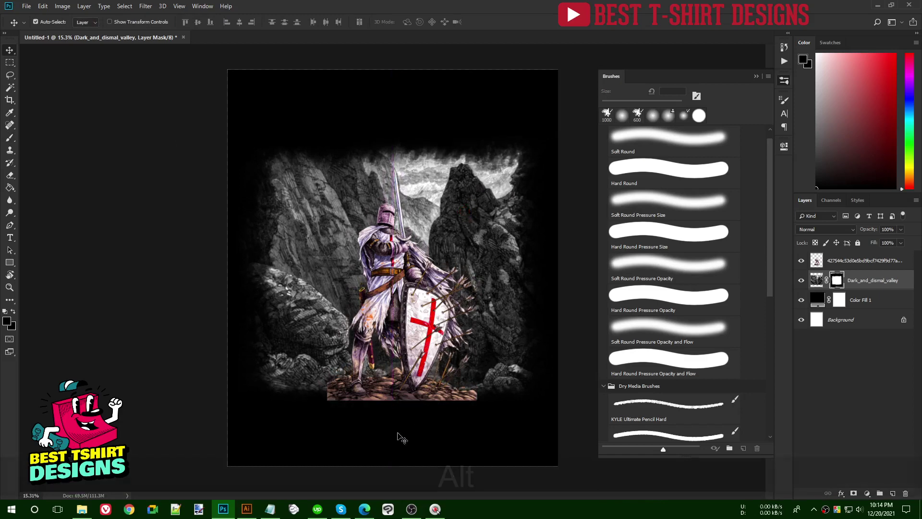
pyautogui.keyDown('alt'); pyautogui.scroll(5, 399, 440); pyautogui.keyUp('alt')
pyautogui.click(379, 327)
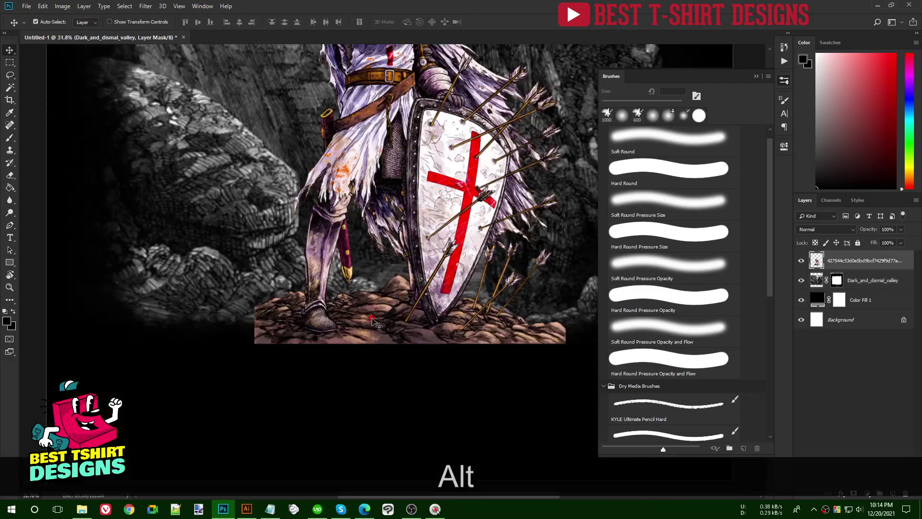
pyautogui.click(783, 82)
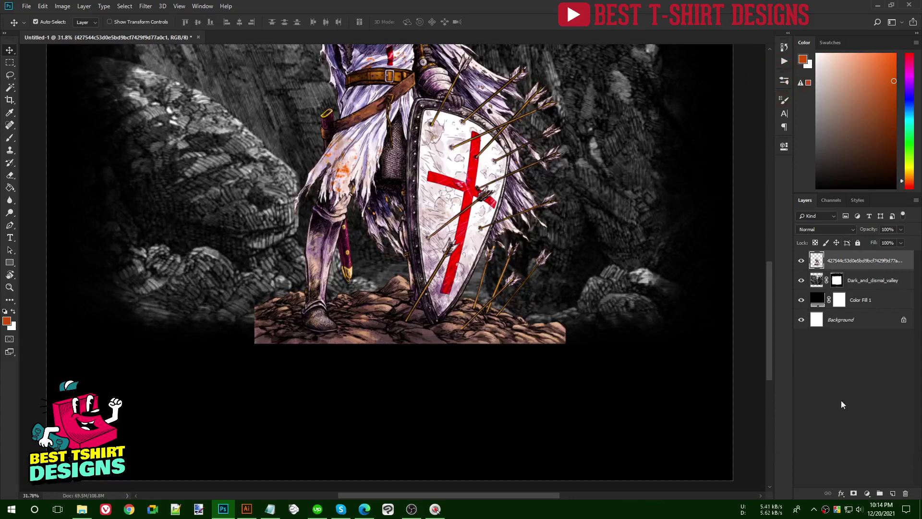
pyautogui.click(853, 494)
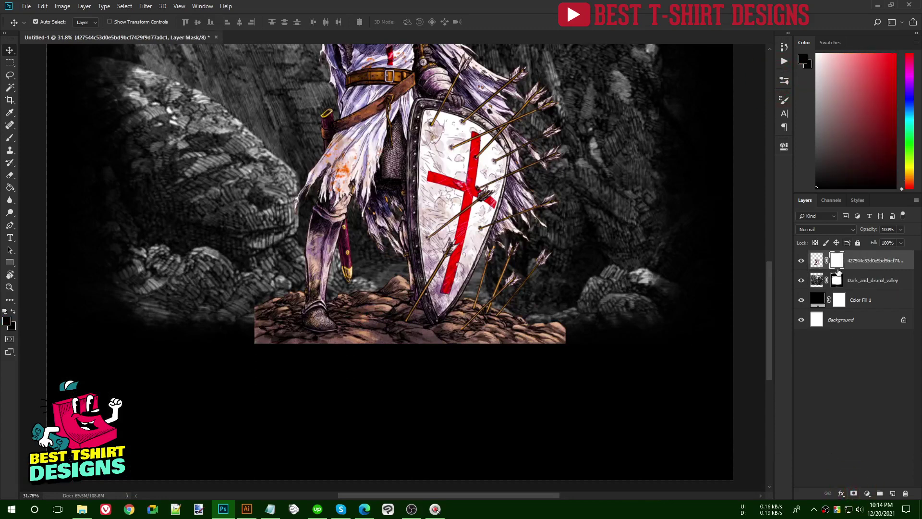
# Fade the lower and side edges of the knight's rocky ground on its mask, using the splatter brush reduced to 500 and 300 px
pyautogui.press('b')
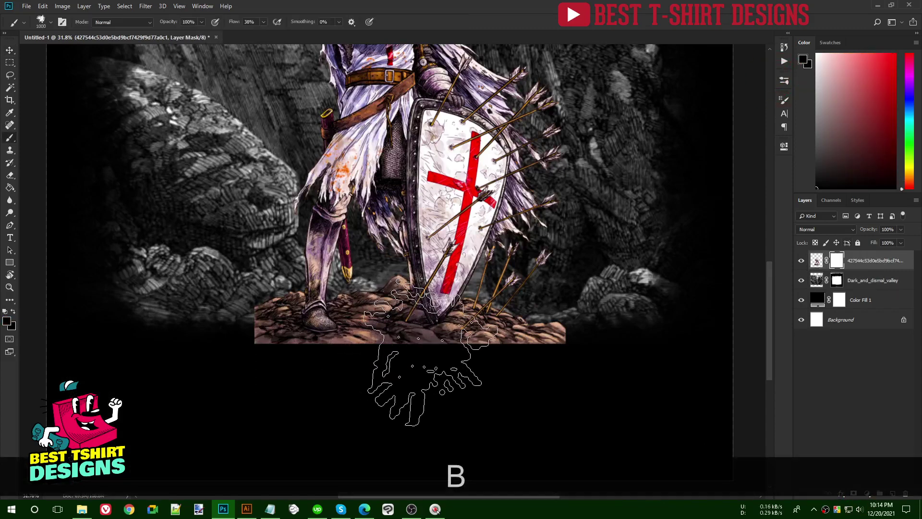
pyautogui.press('[')
pyautogui.press('[')
pyautogui.press('[')
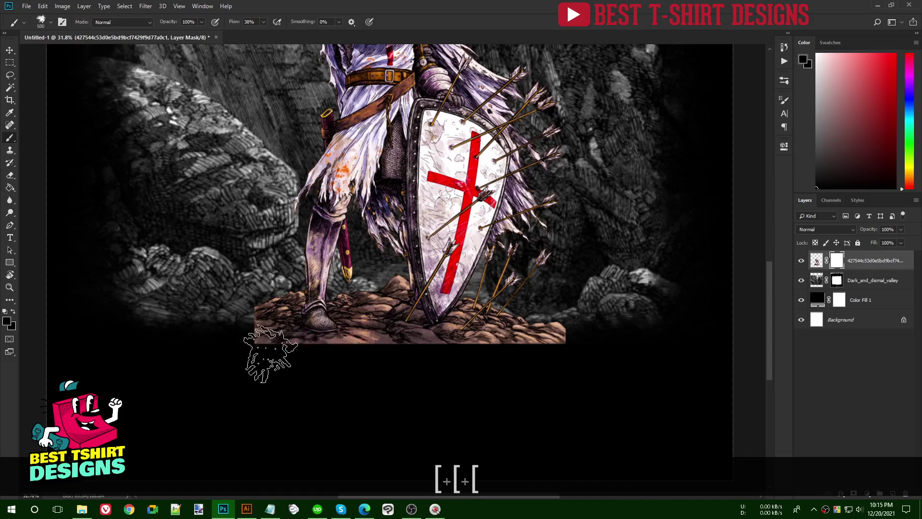
pyautogui.moveTo(264, 334)
pyautogui.mouseDown()
pyautogui.moveTo(243, 330)
pyautogui.moveTo(298, 361)
pyautogui.moveTo(515, 360)
pyautogui.moveTo(562, 359)
pyautogui.moveTo(570, 332)
pyautogui.mouseUp()
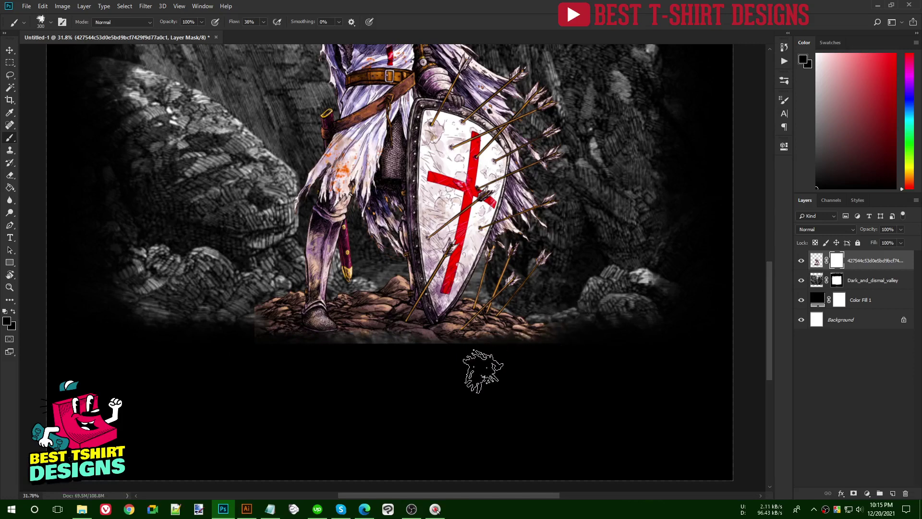
pyautogui.scroll(-3, 285, 354)
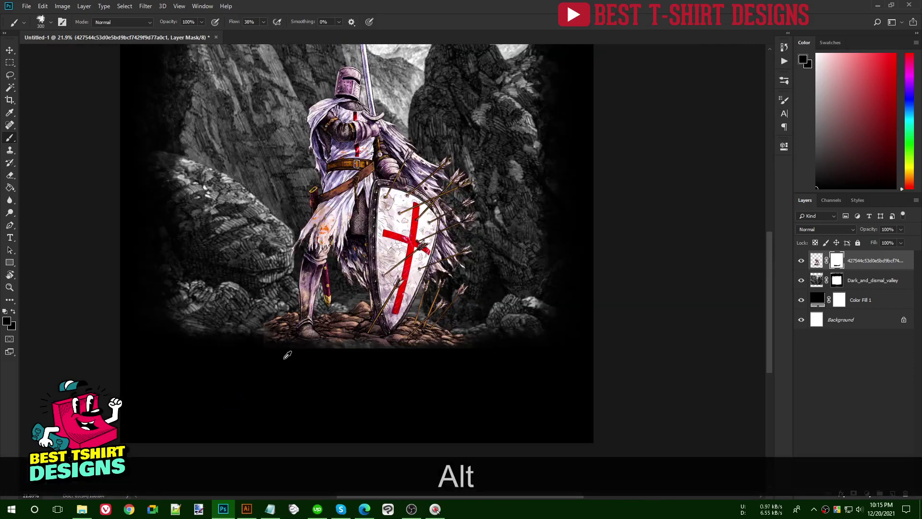
pyautogui.scroll(-1, 287, 354)
pyautogui.hotkey('alt', 'v')
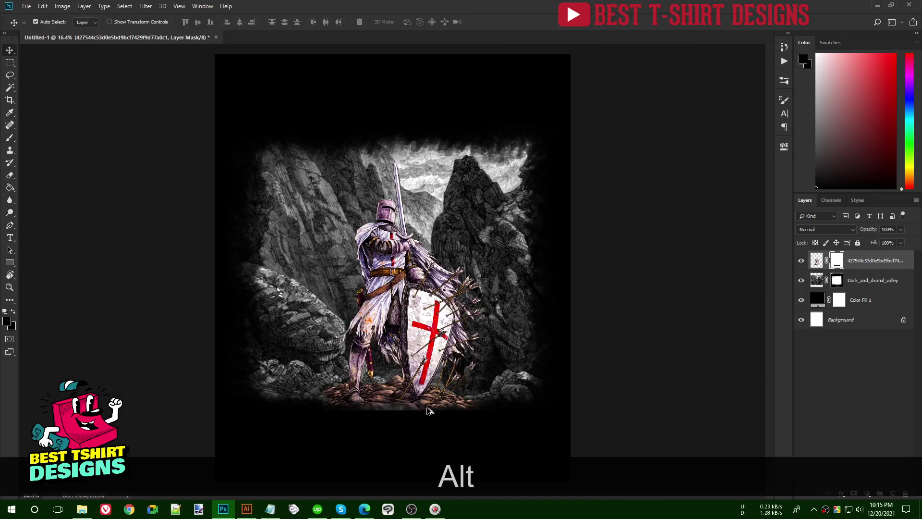
pyautogui.scroll(1, 431, 411)
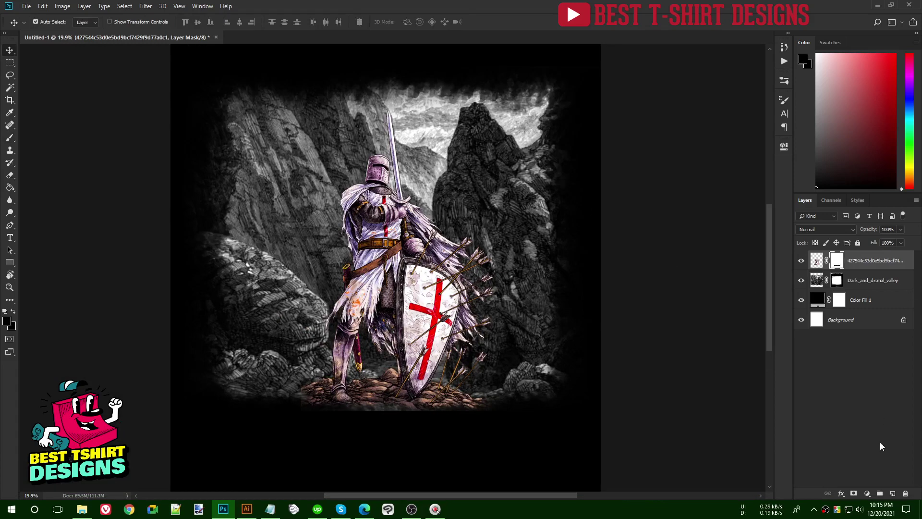
# Apply the layer masks of the knight layer and the Dark_and_dismal_valley layer
pyautogui.rightClick(837, 262)
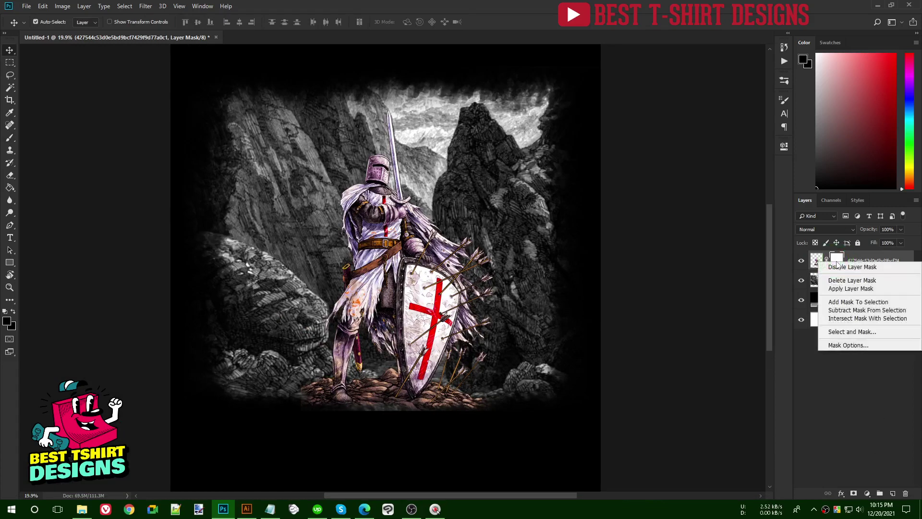
pyautogui.click(842, 289)
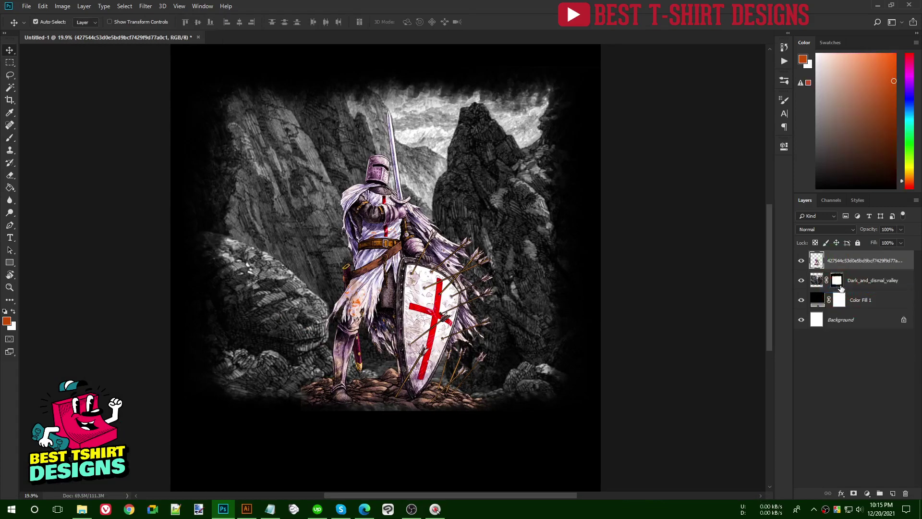
pyautogui.click(838, 280)
pyautogui.rightClick(838, 280)
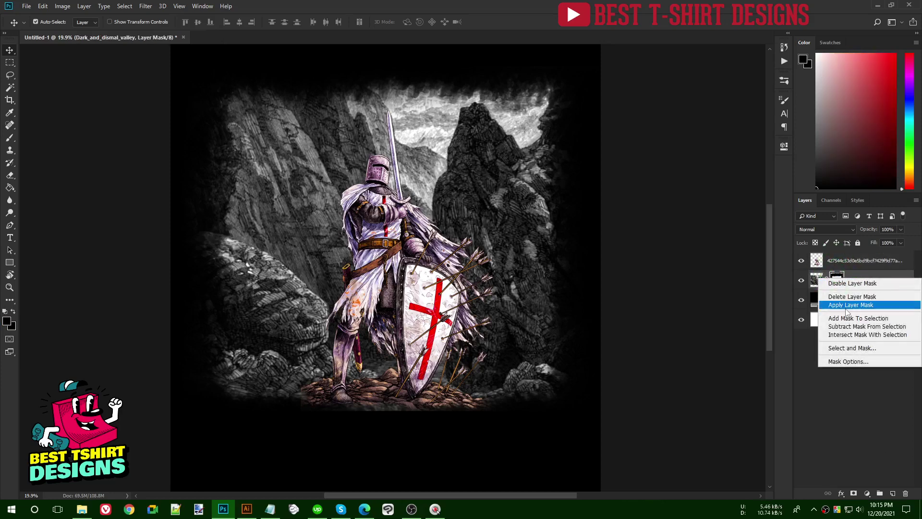
pyautogui.click(846, 305)
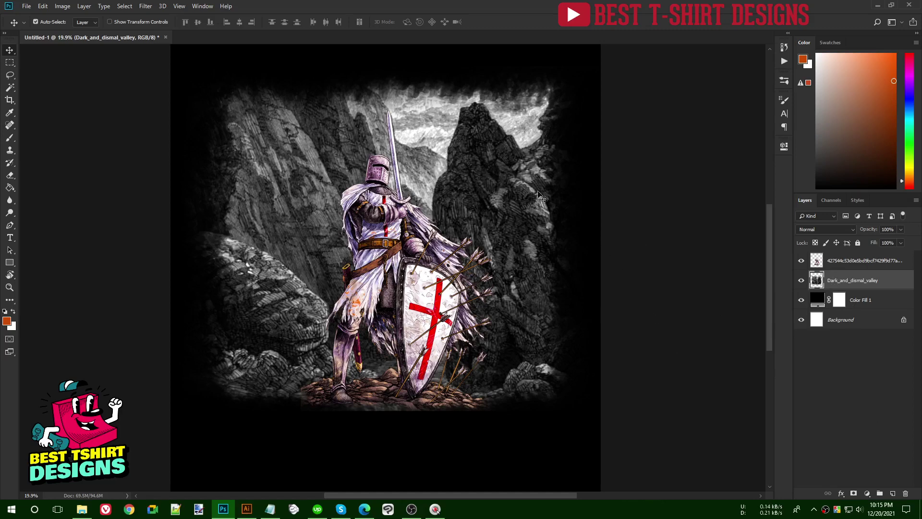
# Add a new layer above Dark_and_dismal_valley and clip it to the valley image
pyautogui.click(892, 495)
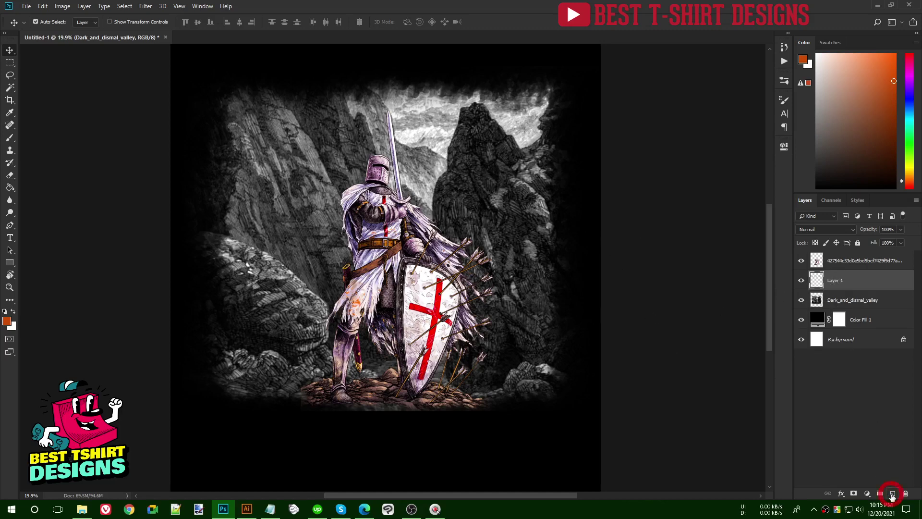
pyautogui.rightClick(842, 281)
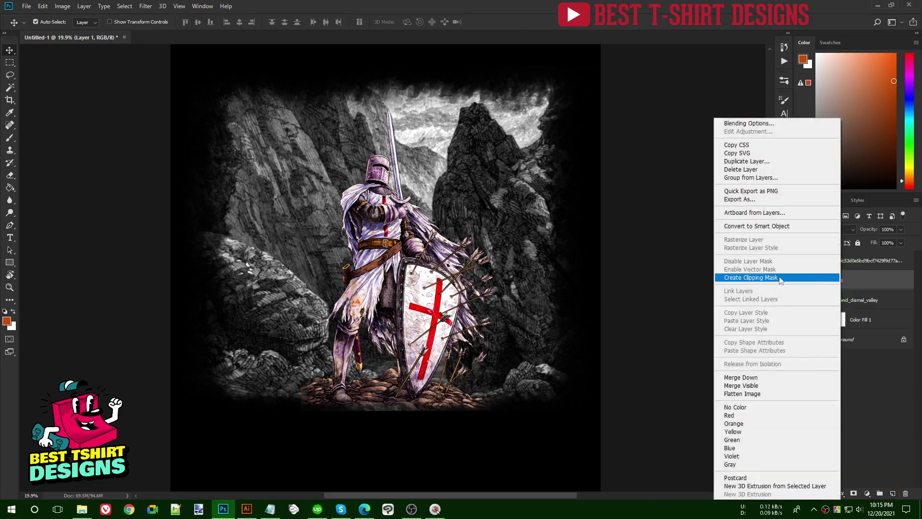
pyautogui.click(751, 277)
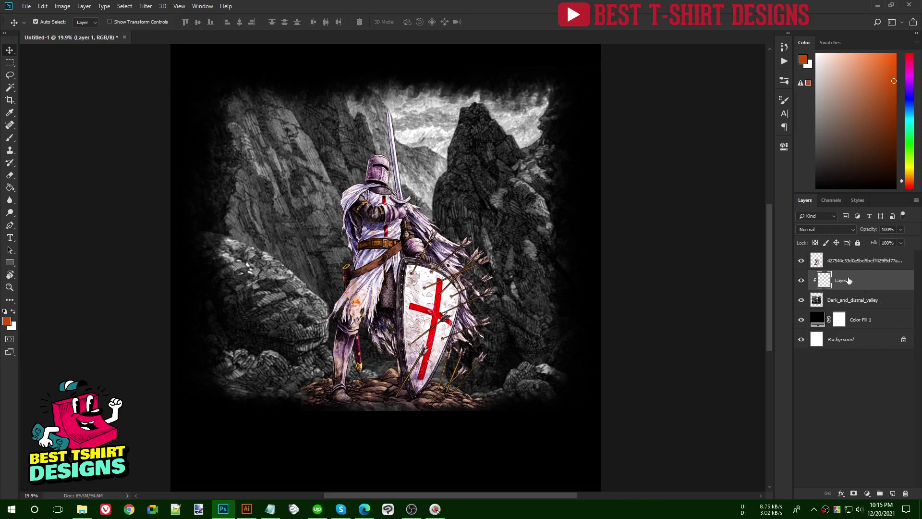
# Switch to the recent soft round brush at 300 px and open its brush settings for a check
pyautogui.press('b')
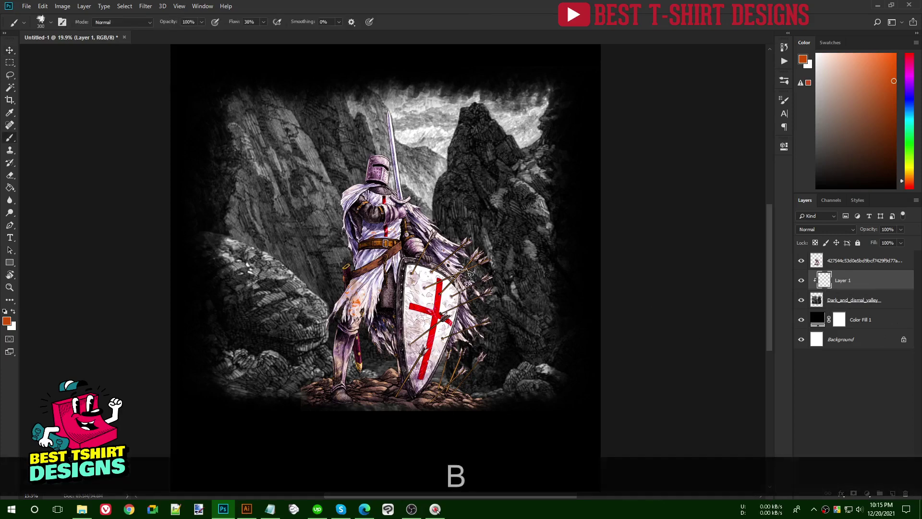
pyautogui.click(785, 82)
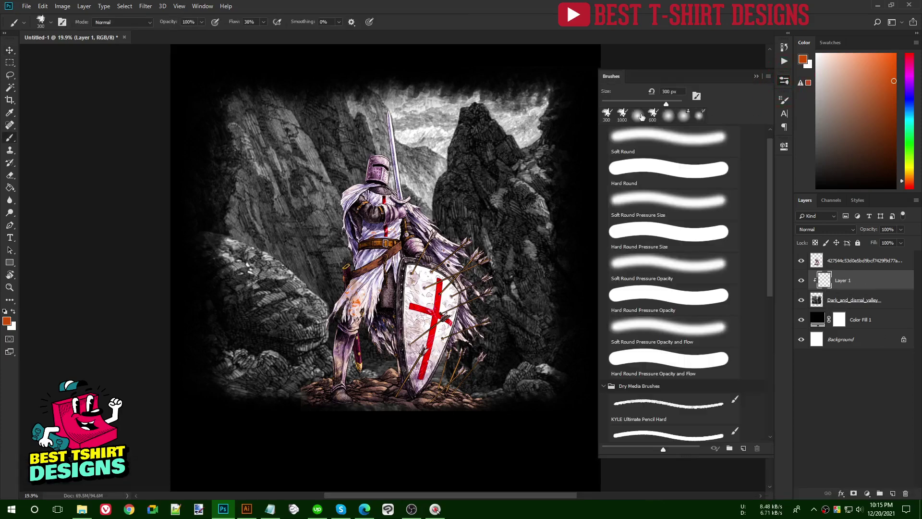
pyautogui.click(785, 100)
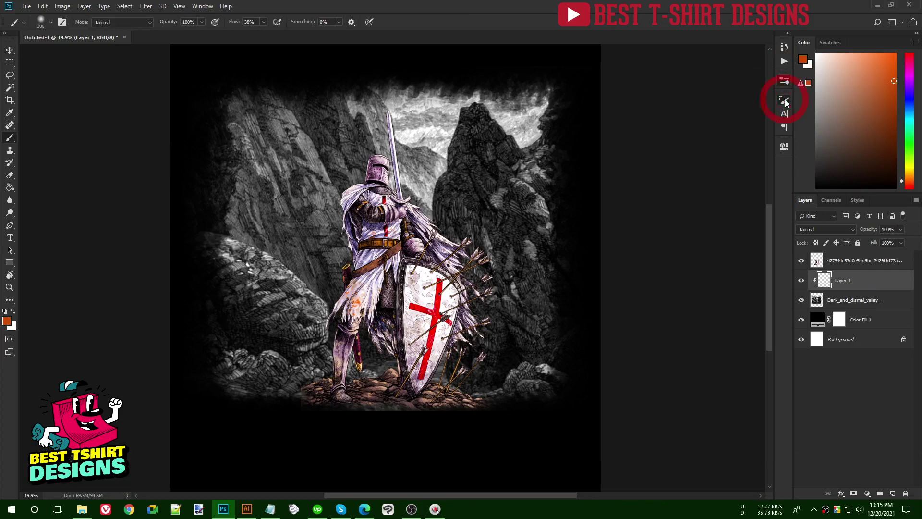
pyautogui.press('b')
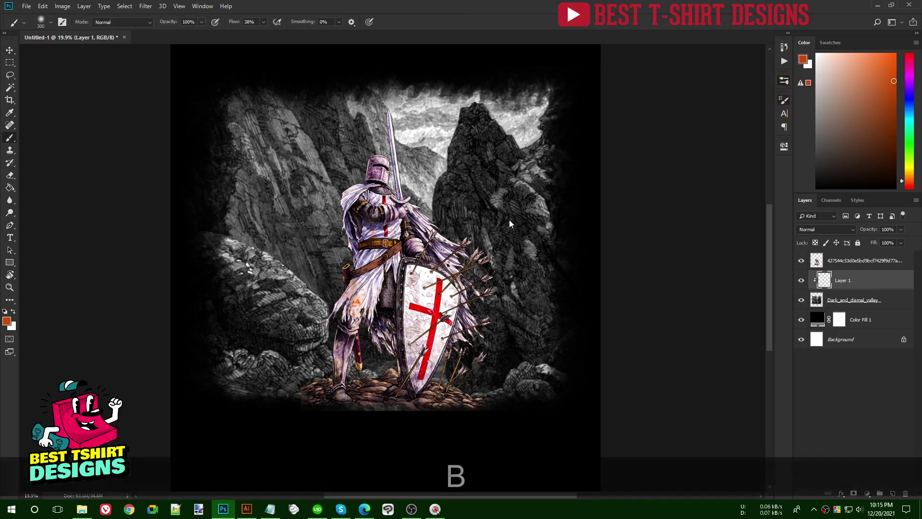
pyautogui.press('F5')
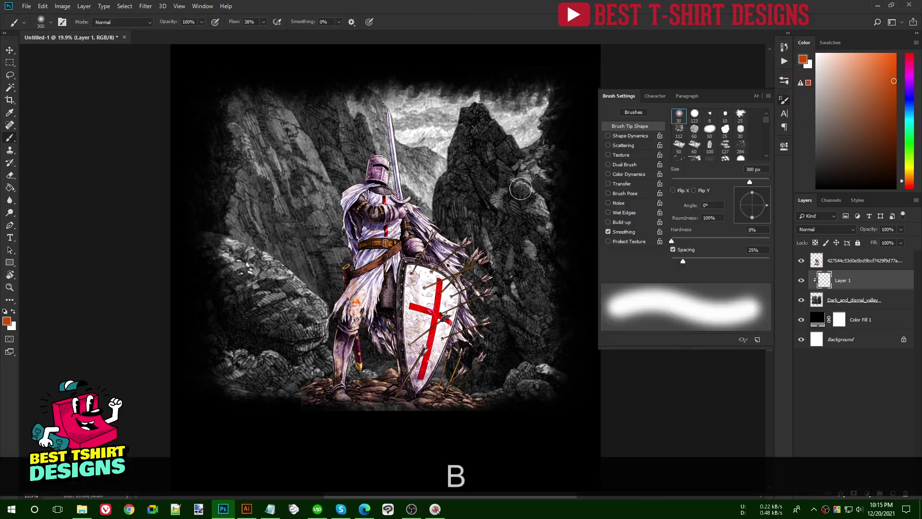
pyautogui.click(784, 107)
# Sample a light reddish-brown foreground colour from the rocks at the knight's feet
pyautogui.scroll(3, 428, 393)
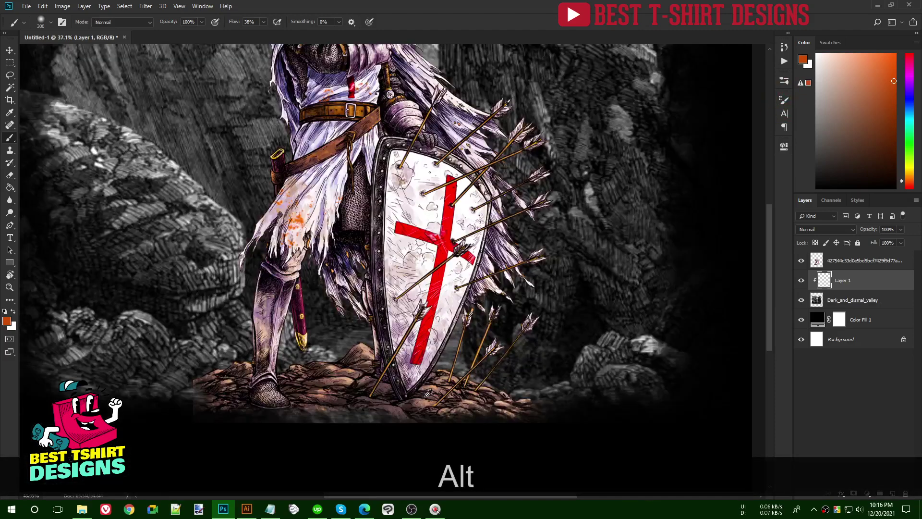
pyautogui.scroll(2, 427, 393)
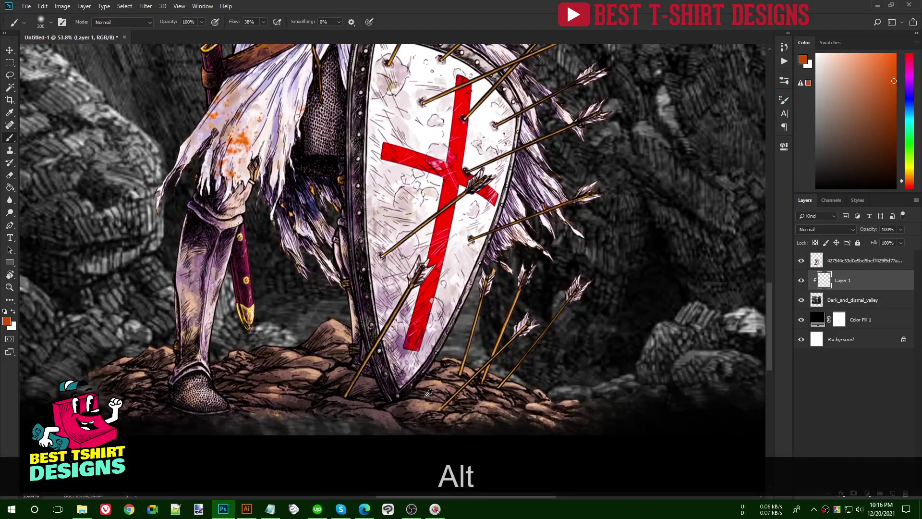
pyautogui.keyDown('alt'); pyautogui.click(308, 372); pyautogui.keyUp('alt')
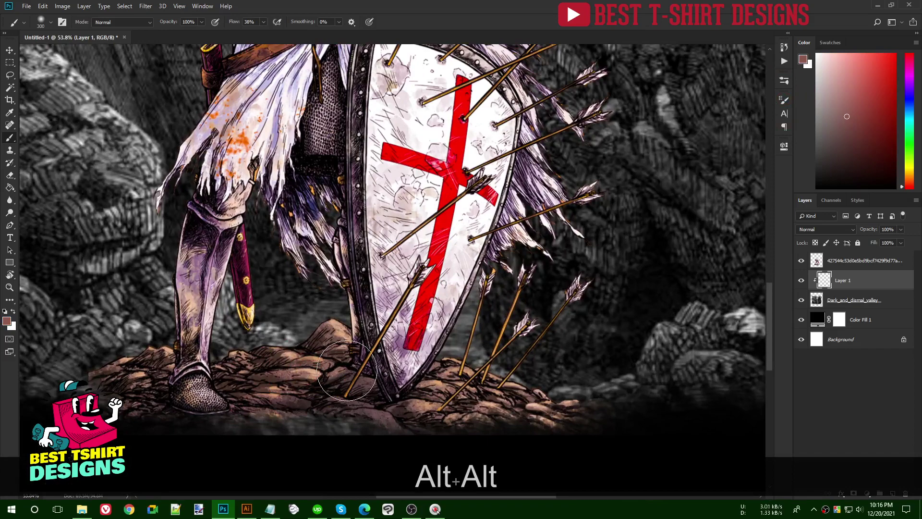
pyautogui.keyDown('alt'); pyautogui.click(442, 383); pyautogui.keyUp('alt')
pyautogui.scroll(-3, 407, 339)
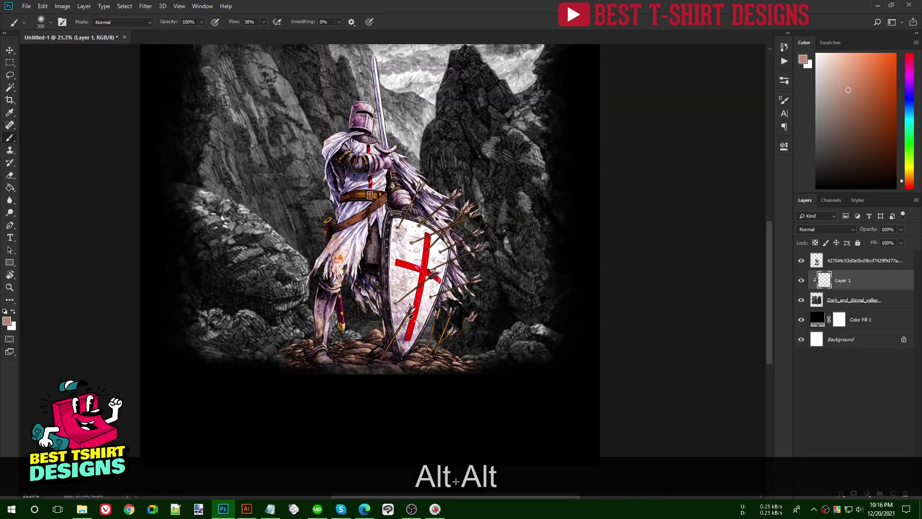
pyautogui.scroll(-2, 410, 317)
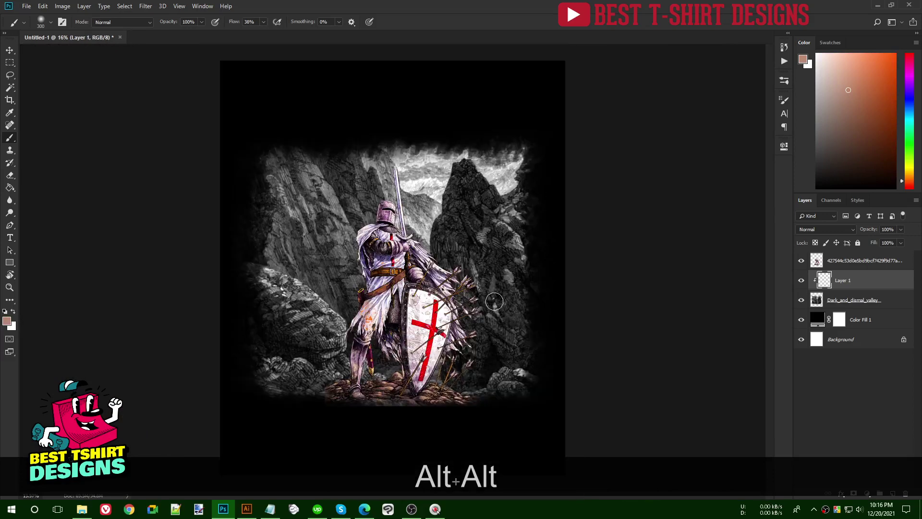
# Cover the whole valley image with the sampled brown on the clipped layer, using the soft round brush at 900 px
pyautogui.press(']')
pyautogui.press(']')
pyautogui.press(']')
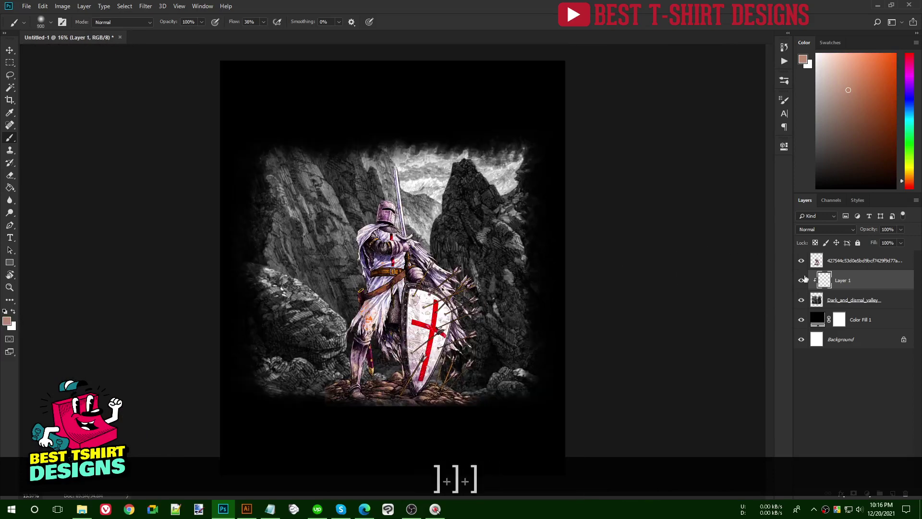
pyautogui.moveTo(519, 159)
pyautogui.mouseDown()
pyautogui.moveTo(515, 236)
pyautogui.moveTo(511, 178)
pyautogui.moveTo(466, 166)
pyautogui.moveTo(501, 167)
pyautogui.moveTo(198, 160)
pyautogui.mouseUp()
pyautogui.moveTo(559, 212)
pyautogui.mouseDown()
pyautogui.moveTo(296, 213)
pyautogui.moveTo(291, 247)
pyautogui.moveTo(510, 239)
pyautogui.moveTo(490, 327)
pyautogui.moveTo(506, 277)
pyautogui.moveTo(509, 309)
pyautogui.moveTo(245, 355)
pyautogui.moveTo(544, 362)
pyautogui.moveTo(508, 368)
pyautogui.moveTo(345, 268)
pyautogui.moveTo(301, 265)
pyautogui.moveTo(280, 344)
pyautogui.moveTo(262, 292)
pyautogui.moveTo(264, 210)
pyautogui.moveTo(241, 282)
pyautogui.mouseUp()
pyautogui.moveTo(310, 391)
pyautogui.mouseDown()
pyautogui.moveTo(239, 390)
pyautogui.moveTo(278, 404)
pyautogui.moveTo(376, 404)
pyautogui.mouseUp()
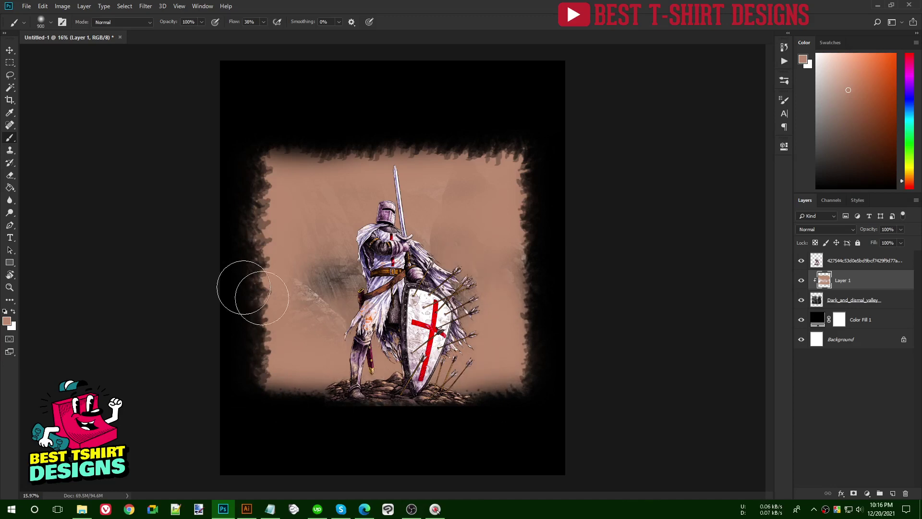
pyautogui.moveTo(243, 340)
pyautogui.mouseDown()
pyautogui.moveTo(337, 279)
pyautogui.moveTo(364, 332)
pyautogui.mouseUp()
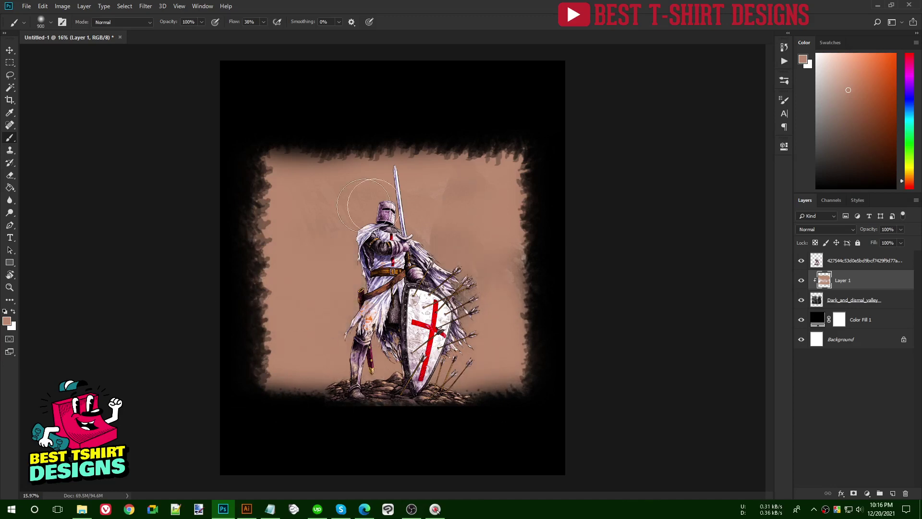
pyautogui.moveTo(521, 266); pyautogui.dragTo(533, 330)
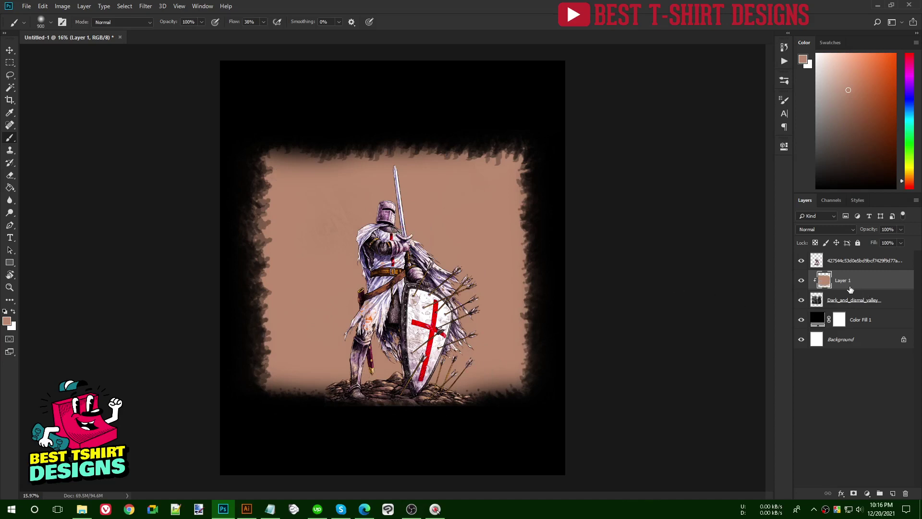
# Compare blend modes such as Multiply, Darken, Color Burn and Color Dodge on the clipped brown layer, and settle on Overlay
pyautogui.click(814, 228)
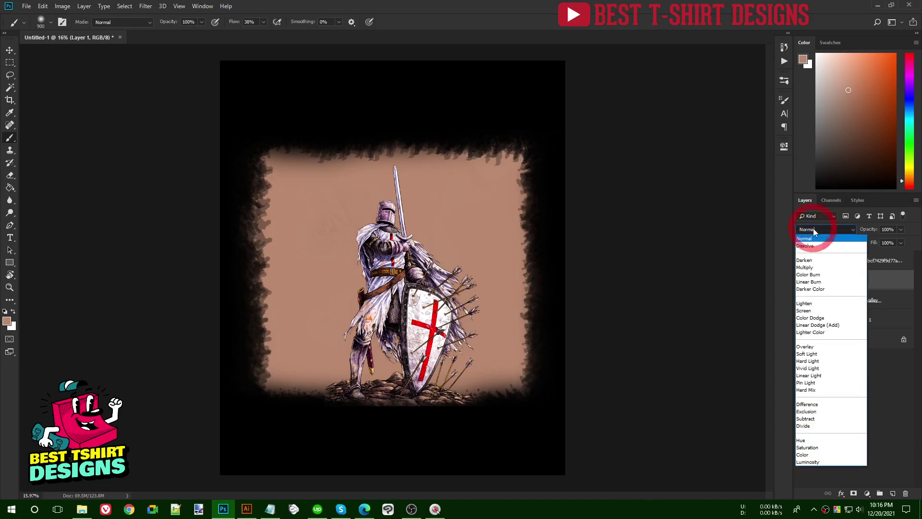
pyautogui.click(808, 263)
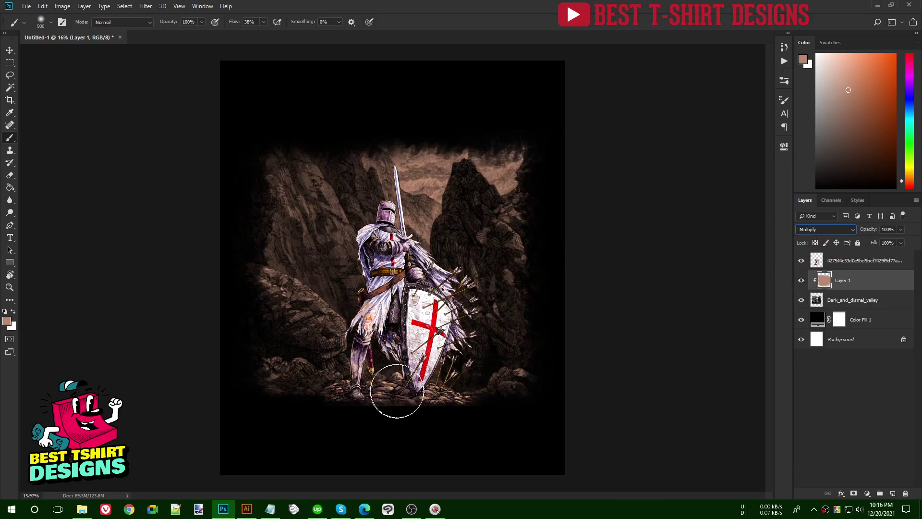
pyautogui.click(815, 229)
pyautogui.click(810, 260)
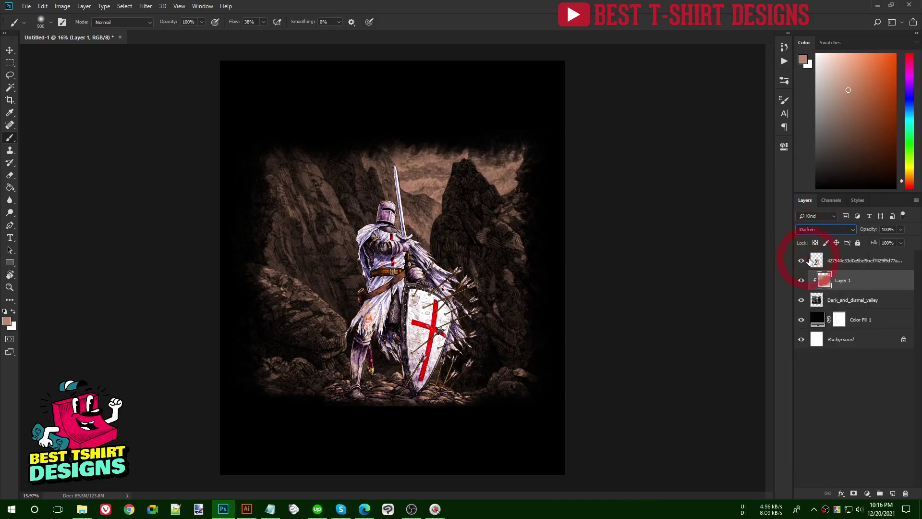
pyautogui.scroll(-2, 806, 236)
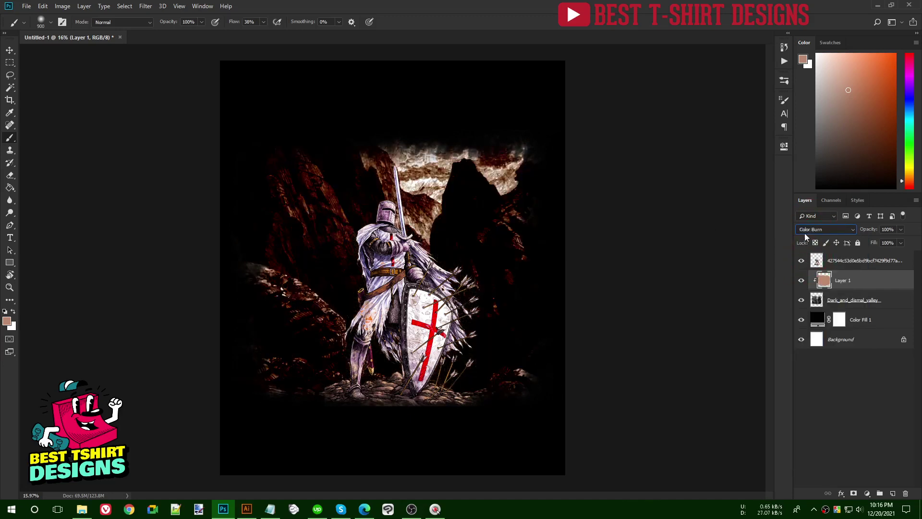
pyautogui.scroll(-1, 805, 236)
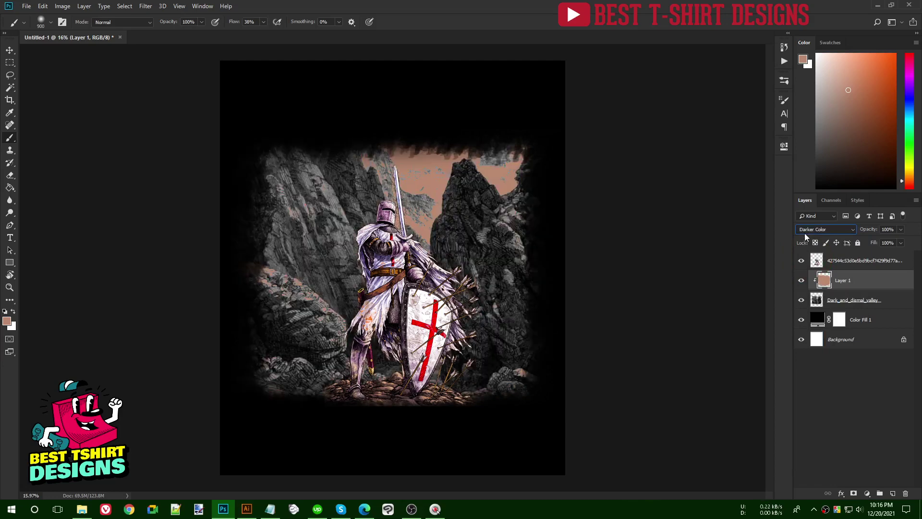
pyautogui.scroll(1, 806, 235)
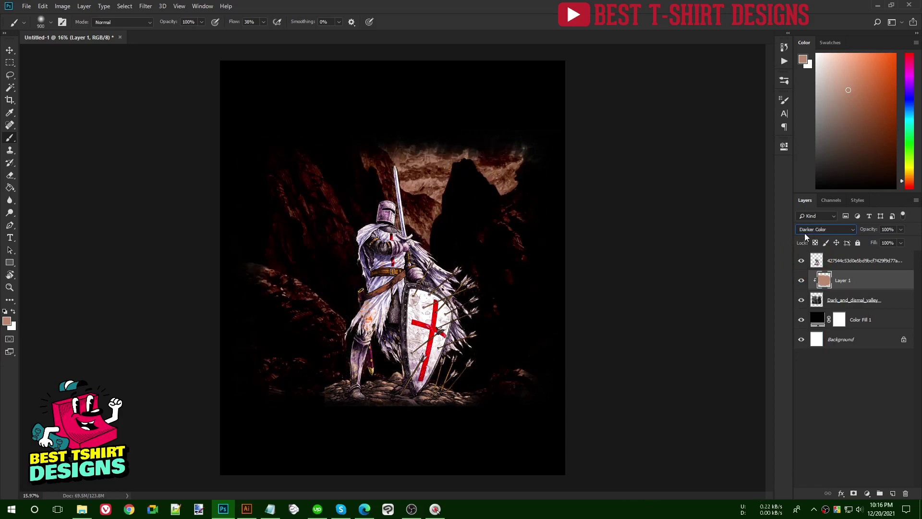
pyautogui.scroll(-2, 806, 236)
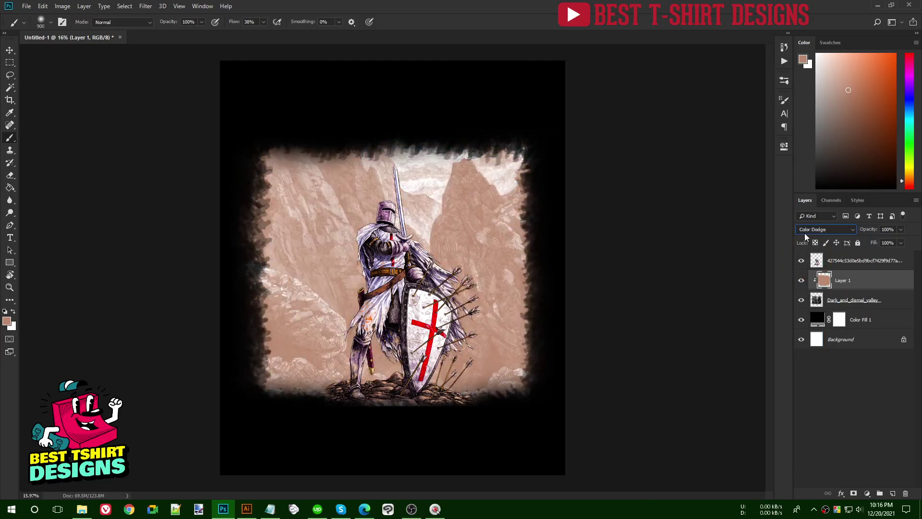
pyautogui.scroll(-2, 807, 236)
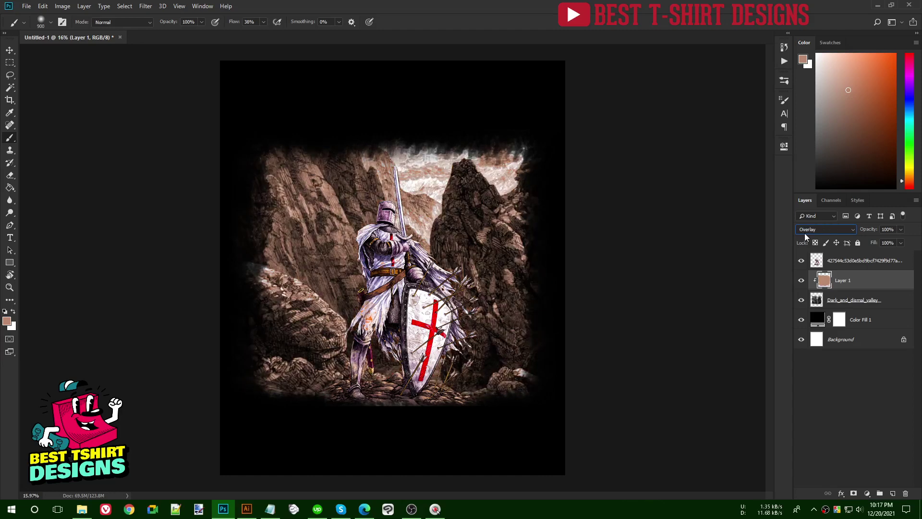
pyautogui.press('v')
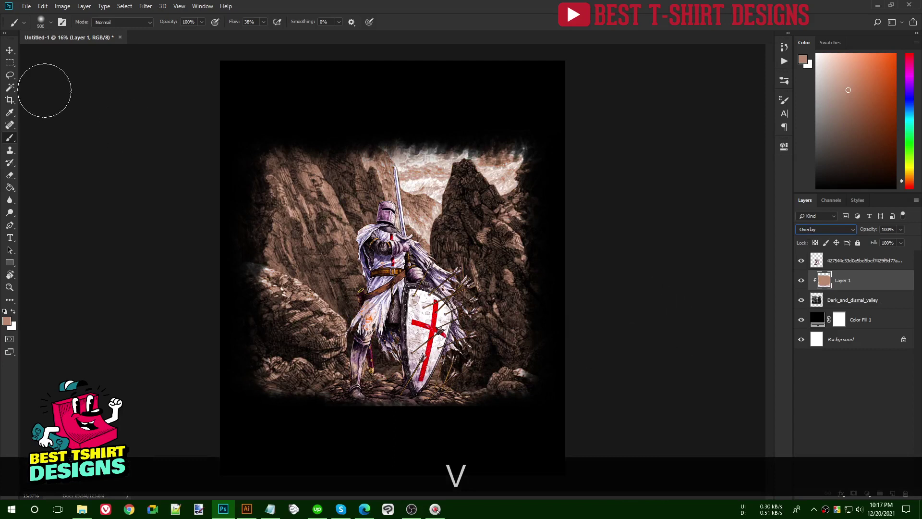
pyautogui.click(128, 218)
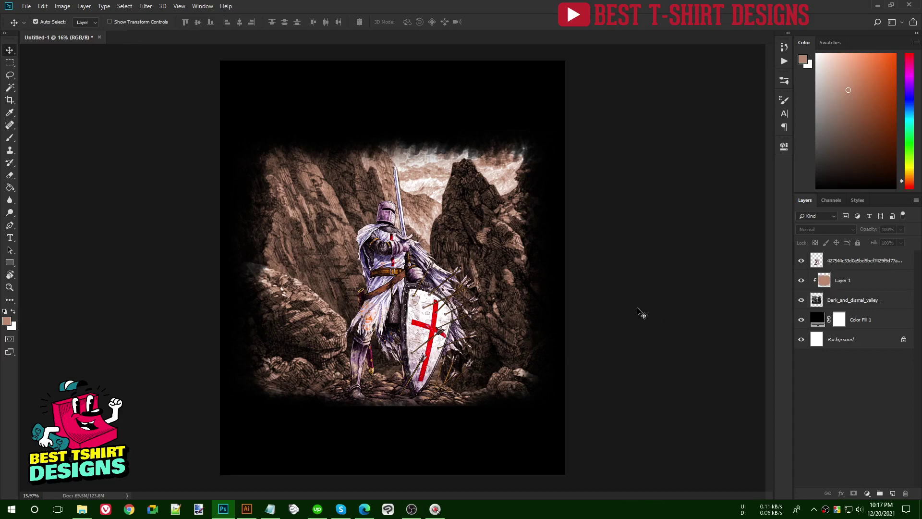
# Group the knight layer, the clipped brown Layer 1 and the Dark_and_dismal_valley layer together
pyautogui.click(853, 282)
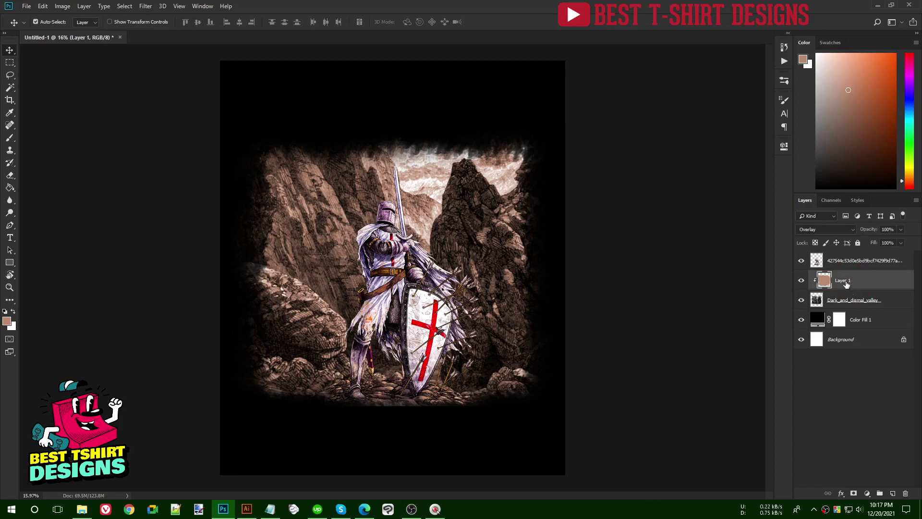
pyautogui.keyDown('shift'); pyautogui.click(853, 261); pyautogui.keyUp('shift')
pyautogui.keyDown('shift'); pyautogui.click(852, 300); pyautogui.keyUp('shift')
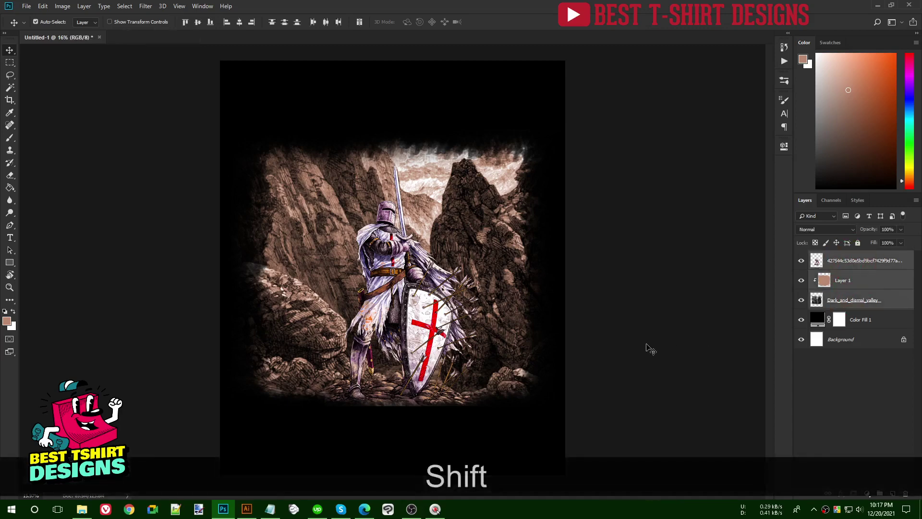
pyautogui.hotkey('ctrl', 'g')
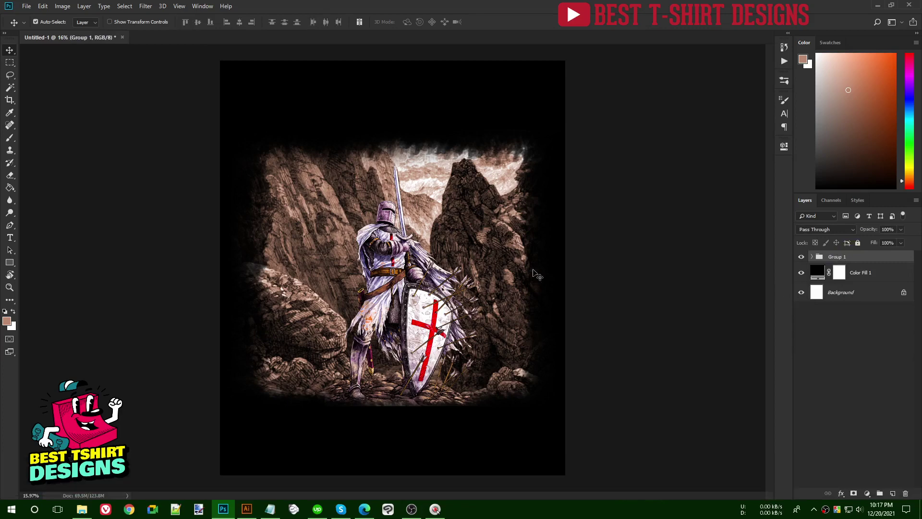
# Set the Move tool's auto-select to Group and test moving the grouped artwork on the canvas
pyautogui.click(85, 22)
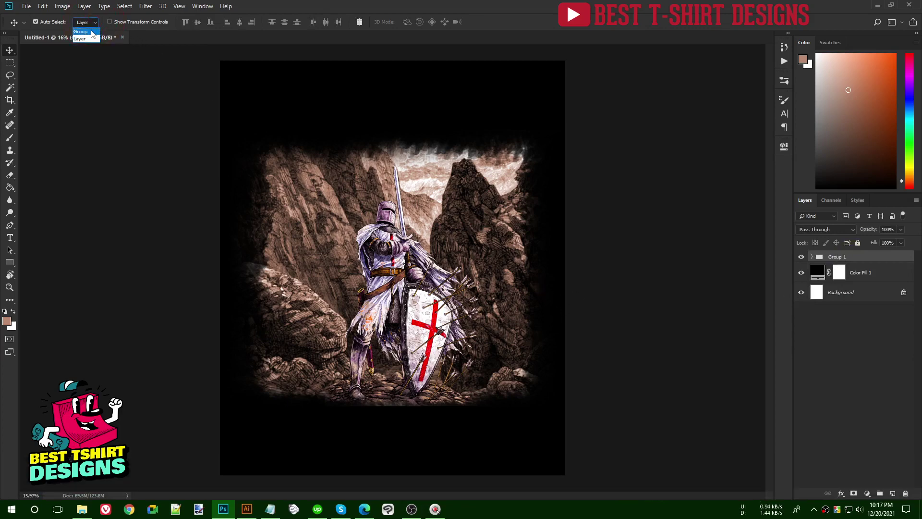
pyautogui.click(84, 26)
pyautogui.moveTo(453, 275); pyautogui.dragTo(453, 274)
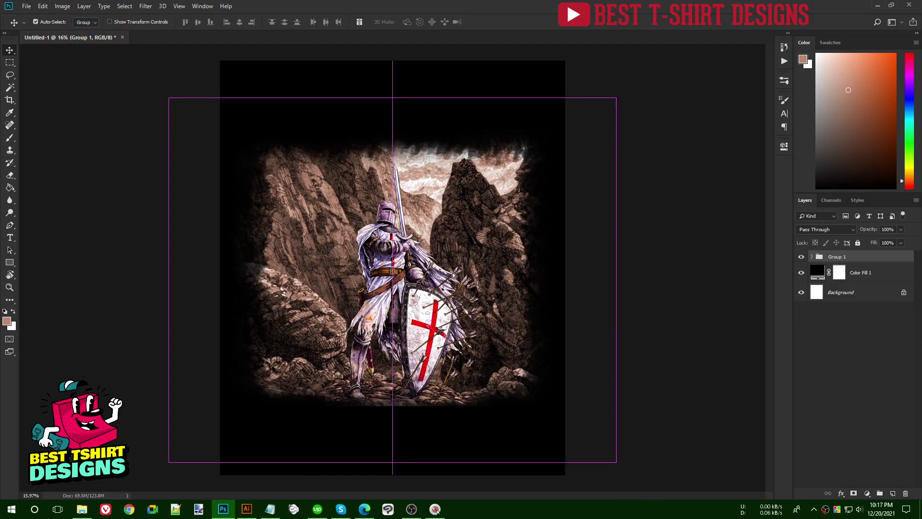
pyautogui.click(651, 305)
# Place the fiery wing image 4e9144cc75ffd67c9b716cf651b4c407 from the 167 Storm folder above Layer 1 inside Group 1, scaled to about 69%
pyautogui.click(812, 257)
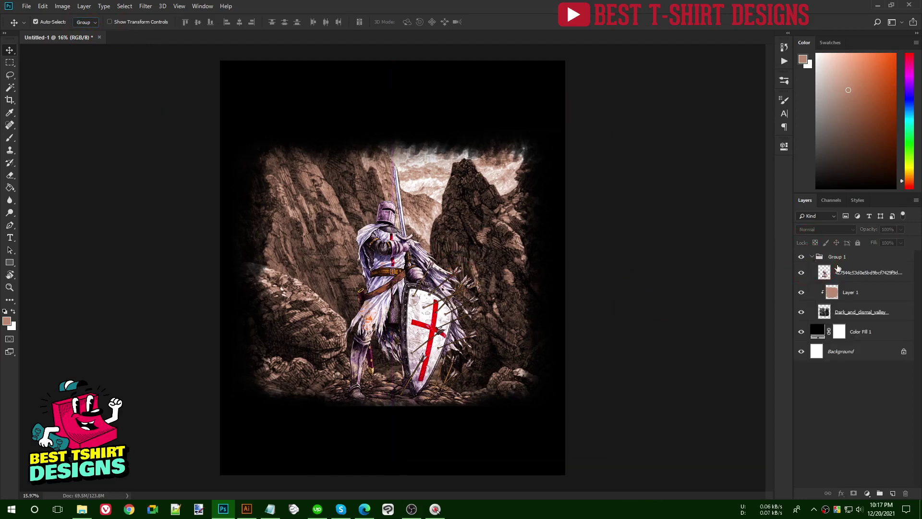
pyautogui.click(850, 292)
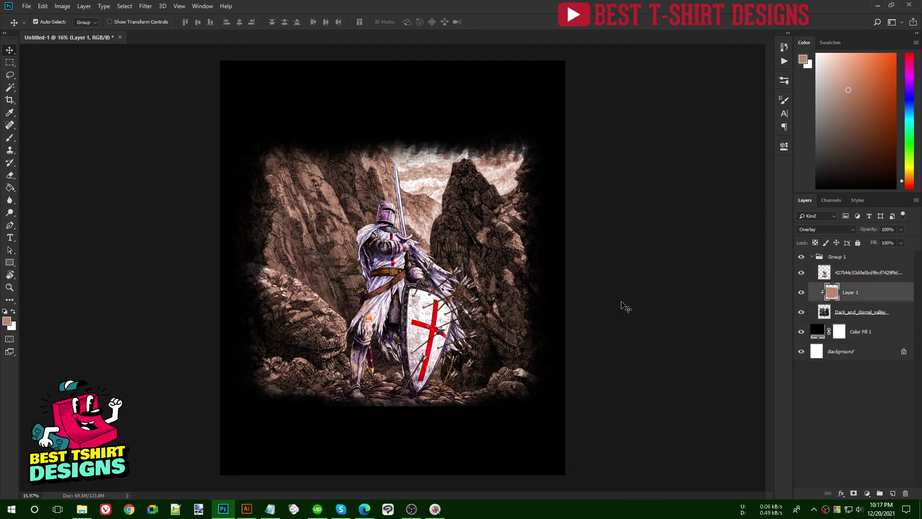
pyautogui.click(81, 509)
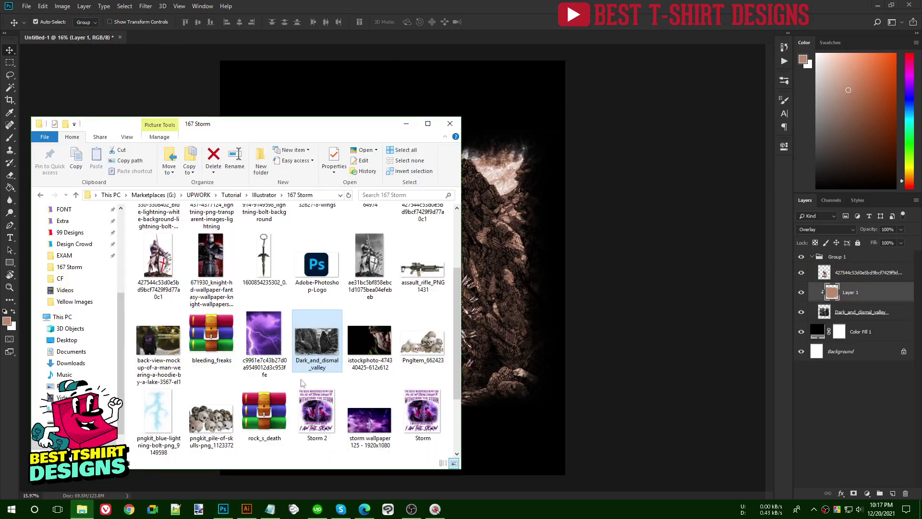
pyautogui.scroll(2, 231, 422)
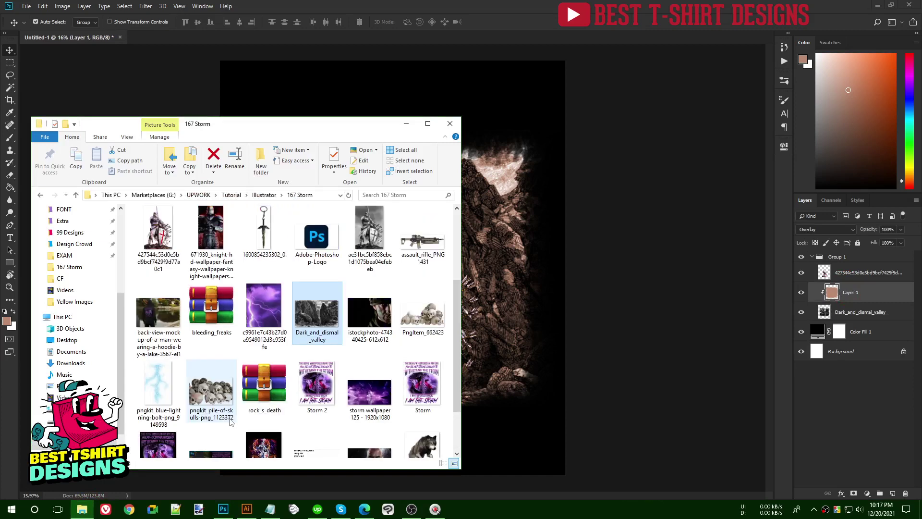
pyautogui.scroll(3, 231, 422)
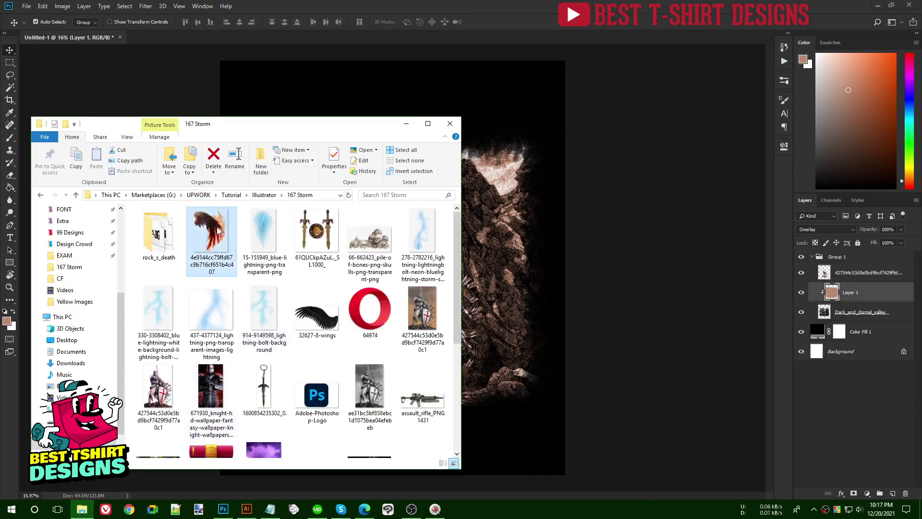
pyautogui.moveTo(216, 235); pyautogui.dragTo(481, 275)
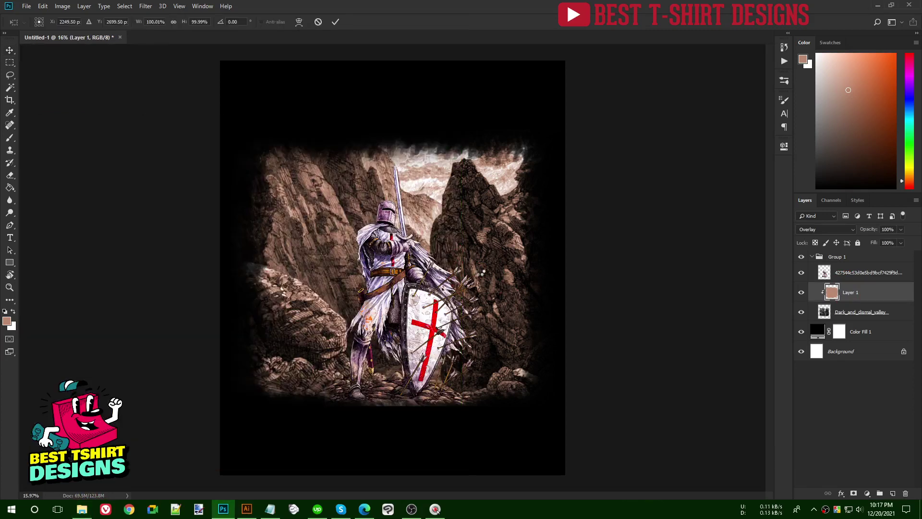
pyautogui.moveTo(479, 375); pyautogui.dragTo(425, 308)
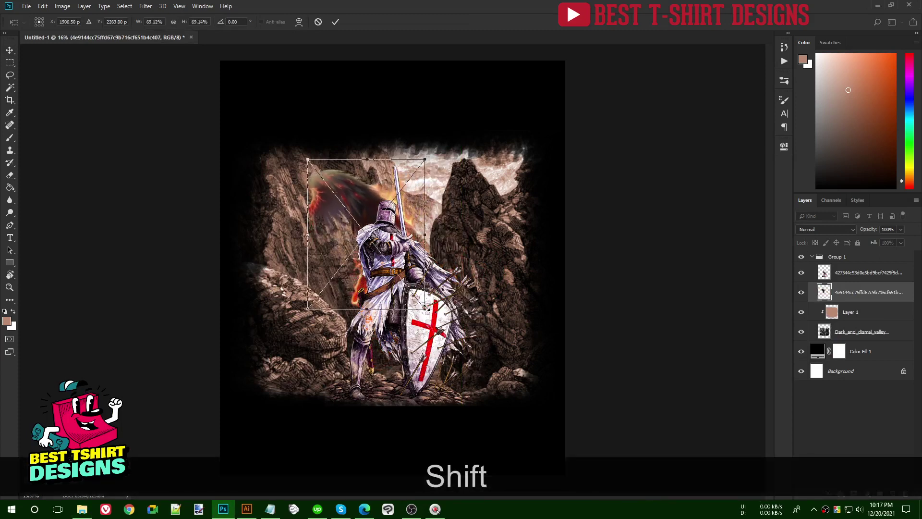
pyautogui.hotkey('shift', 'Return')
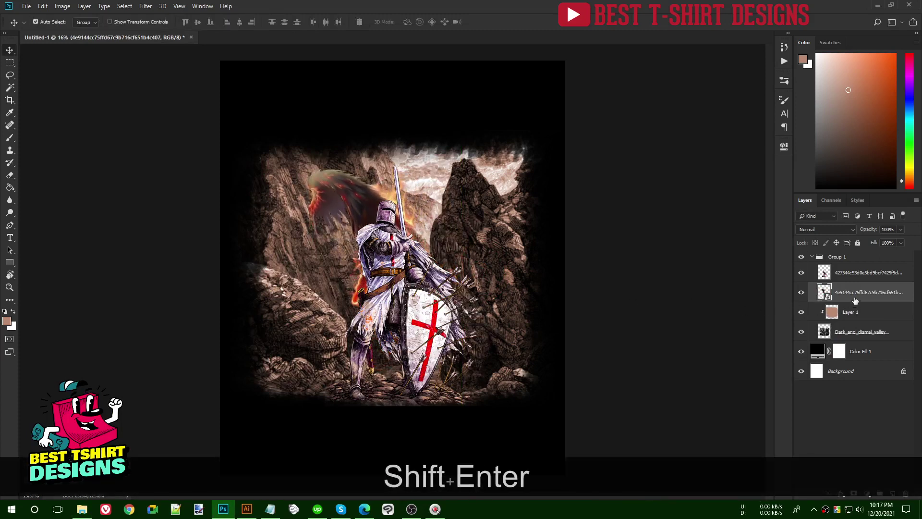
# Rotate the wing to 165°, scale it to about 64%, and position it behind the knight's shoulder on the side away from the shield
pyautogui.moveTo(853, 294)
pyautogui.mouseDown()
pyautogui.moveTo(854, 268)
pyautogui.moveTo(859, 296)
pyautogui.mouseUp()
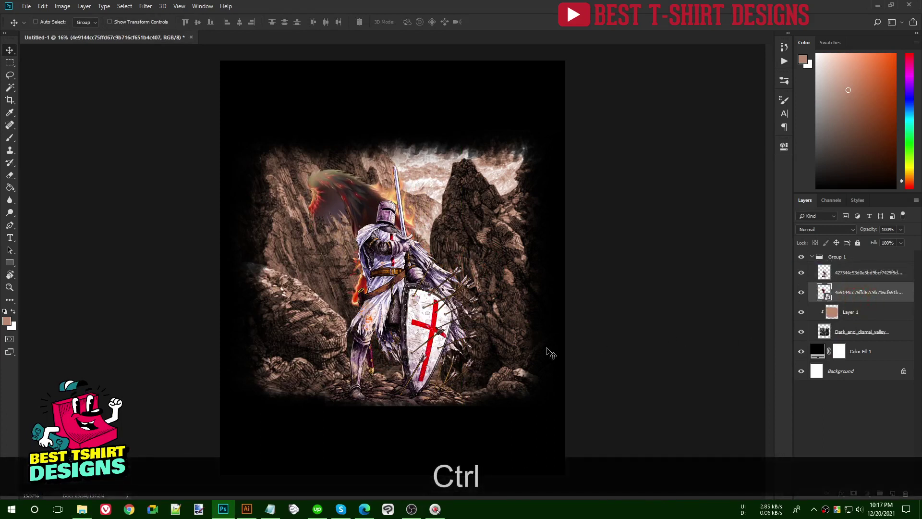
pyautogui.hotkey('ctrl', 't')
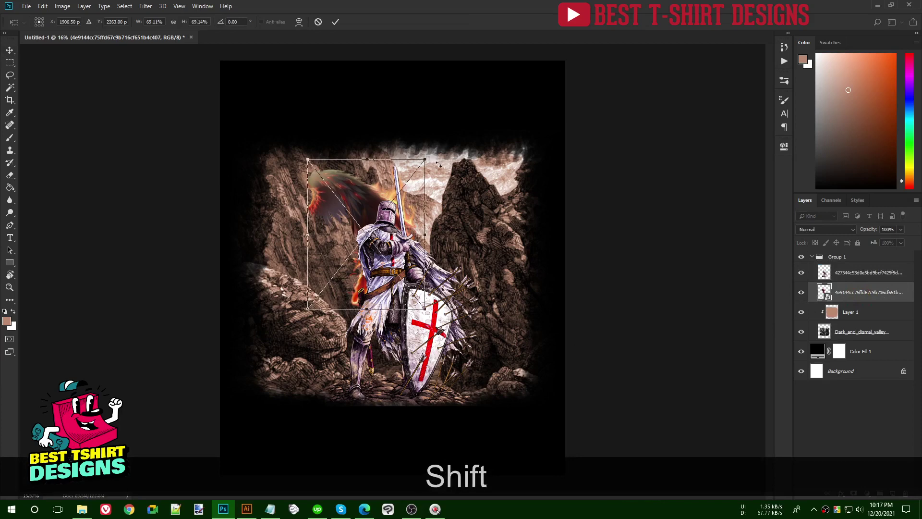
pyautogui.moveTo(434, 231); pyautogui.dragTo(307, 269)
pyautogui.moveTo(294, 239); pyautogui.dragTo(287, 240)
pyautogui.moveTo(279, 311); pyautogui.dragTo(305, 291)
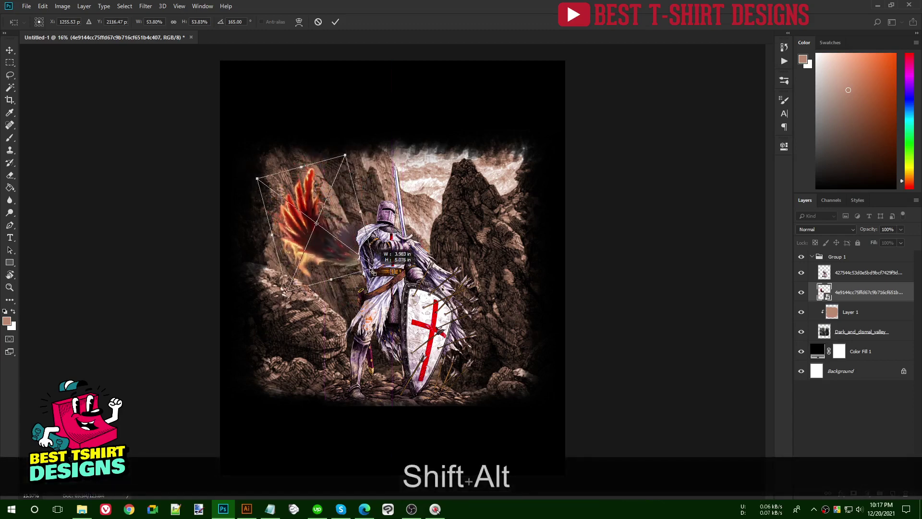
pyautogui.moveTo(337, 249); pyautogui.dragTo(346, 249)
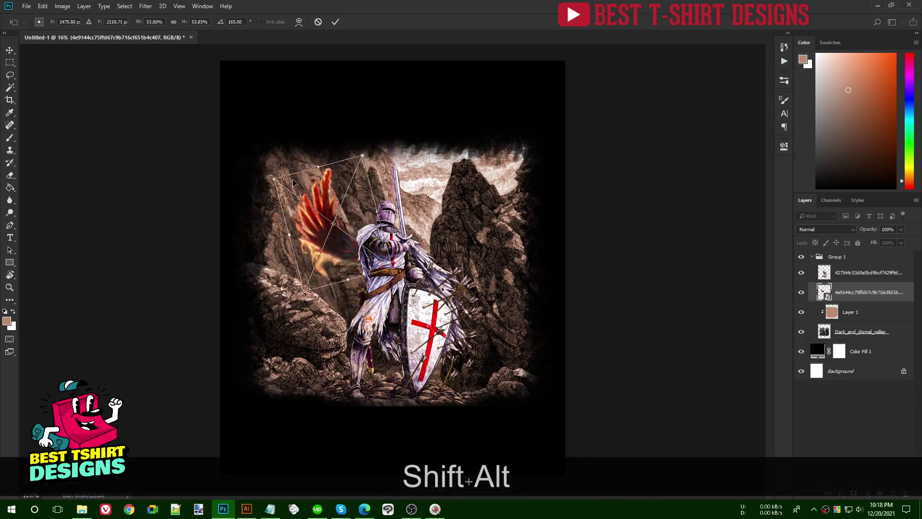
pyautogui.moveTo(274, 179); pyautogui.dragTo(242, 154)
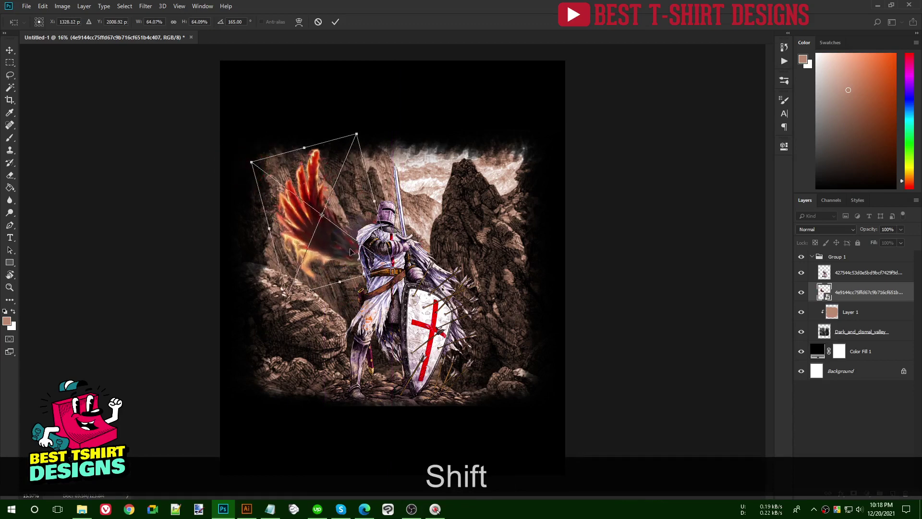
pyautogui.moveTo(331, 241); pyautogui.dragTo(395, 246)
pyautogui.press('Return')
# Undo the duplication of the whole group and set the Move tool's auto-select to Layer
pyautogui.hotkey('ctrl', 'alt', 'z')
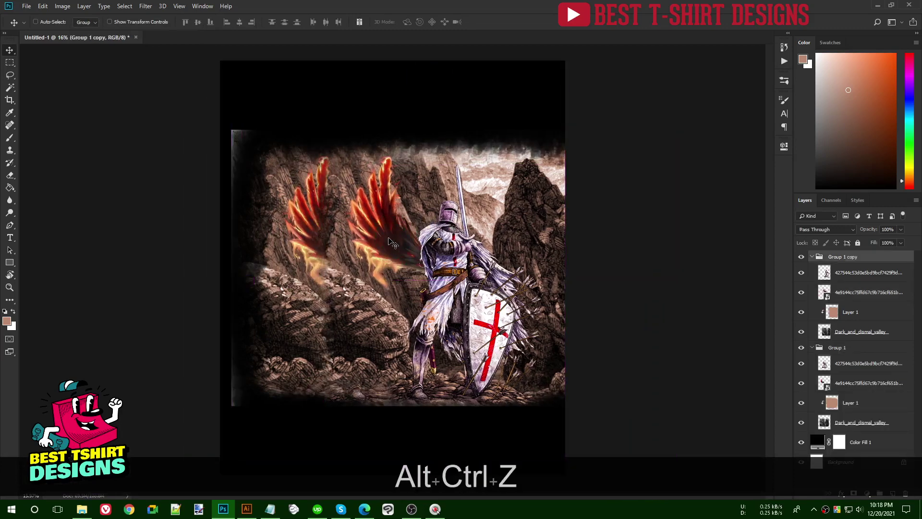
pyautogui.click(85, 22)
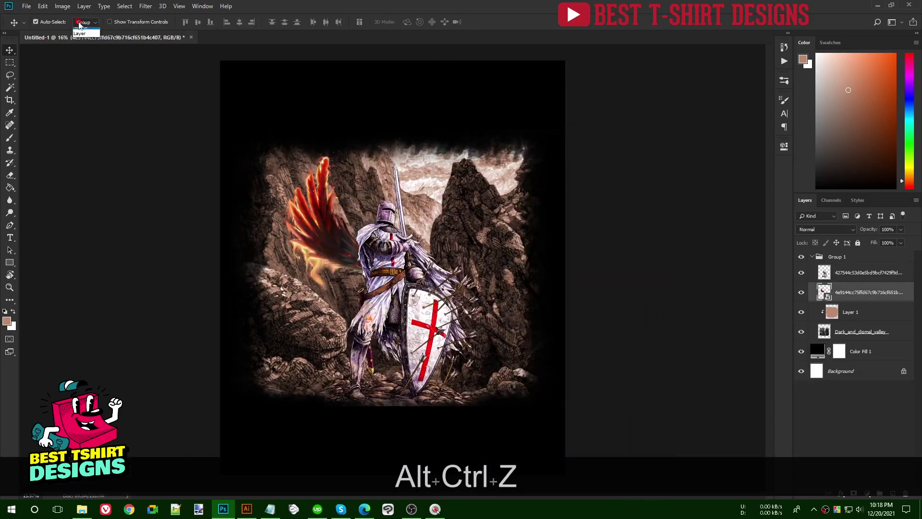
pyautogui.click(86, 31)
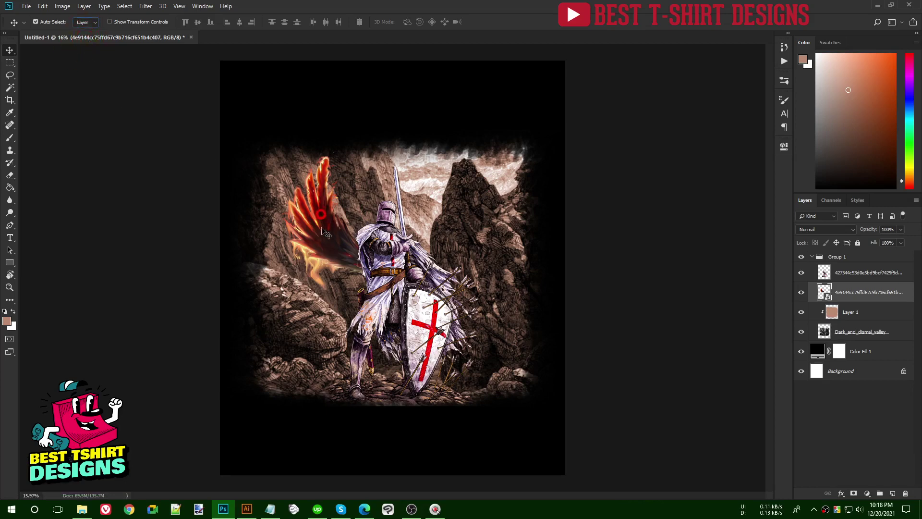
# Duplicate the wing layer onto the shield side of the knight and flip the copy horizontally
pyautogui.moveTo(326, 238); pyautogui.dragTo(430, 232)
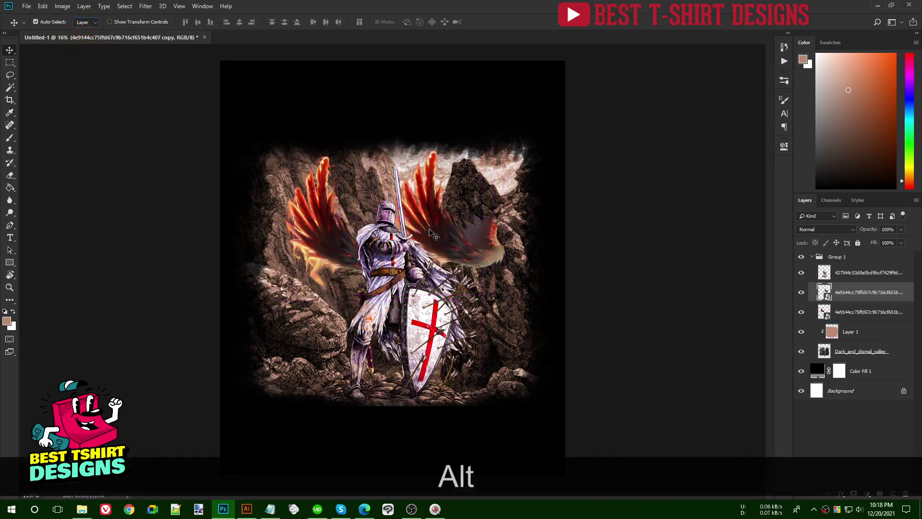
pyautogui.hotkey('ctrl', 'alt', 't')
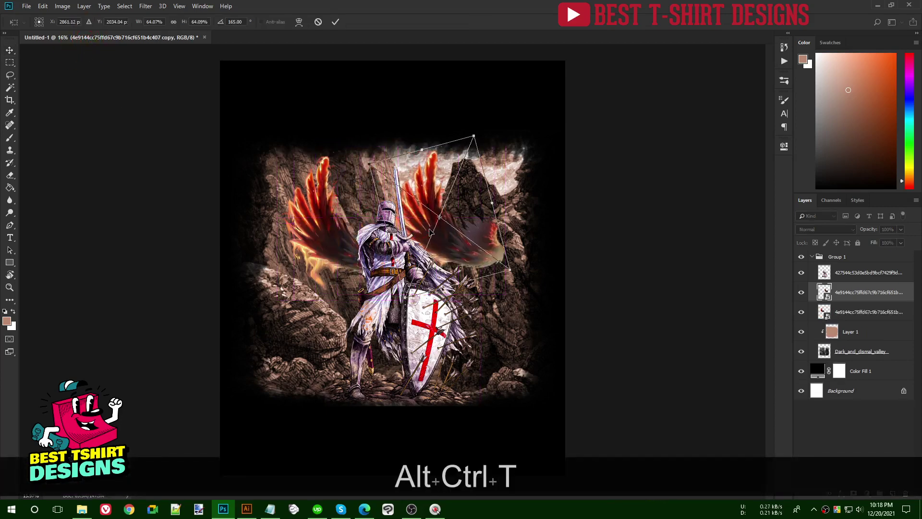
pyautogui.rightClick(474, 233)
pyautogui.click(453, 342)
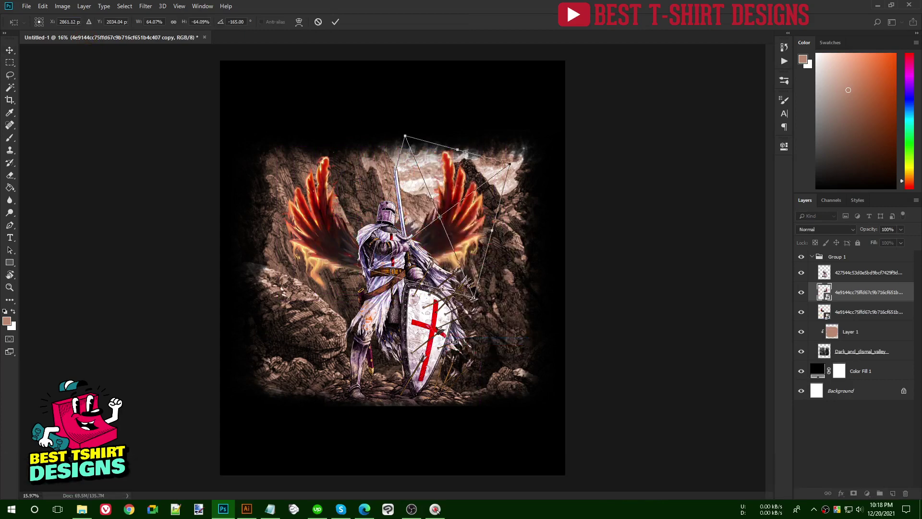
pyautogui.press('Return')
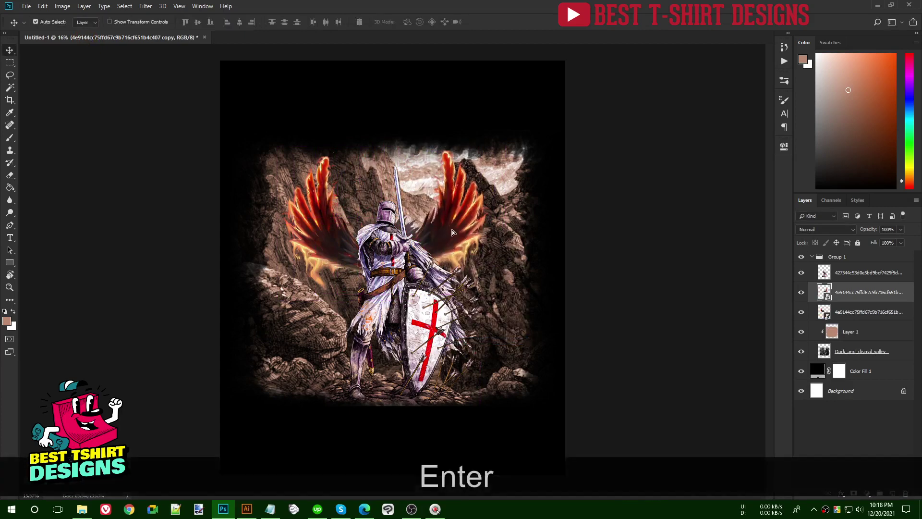
# Rotate the flipped wing to about 179.5°, move it closer behind the knight's shoulder, and shift the other wing slightly outward
pyautogui.moveTo(453, 232); pyautogui.dragTo(449, 232)
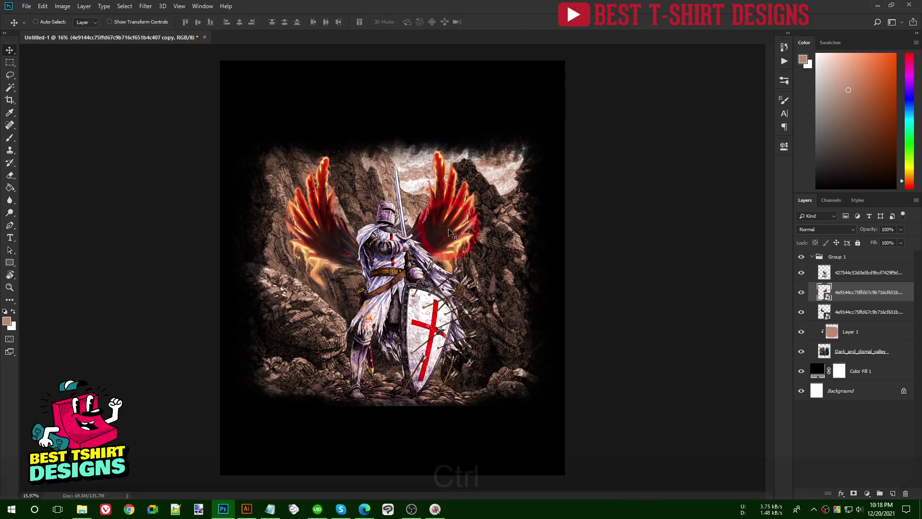
pyautogui.hotkey('ctrl', 't')
pyautogui.moveTo(509, 214); pyautogui.dragTo(459, 210)
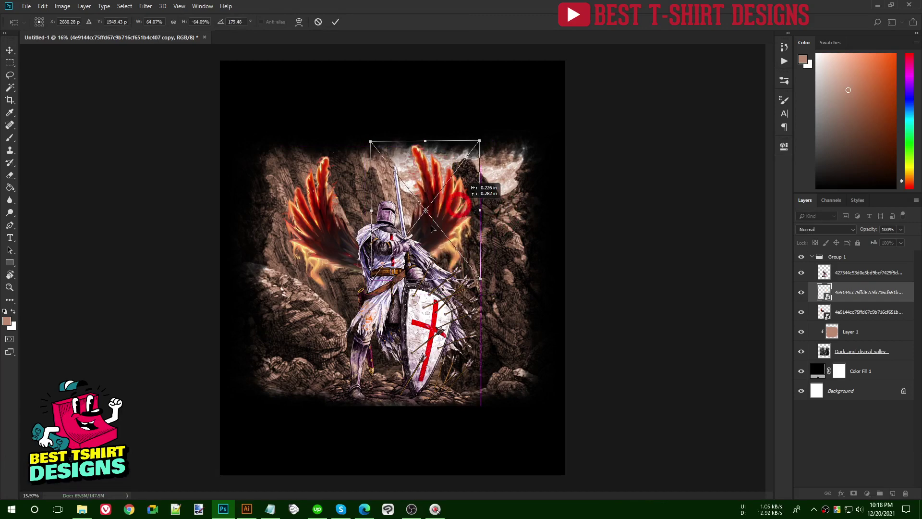
pyautogui.press('Return')
pyautogui.click(327, 249)
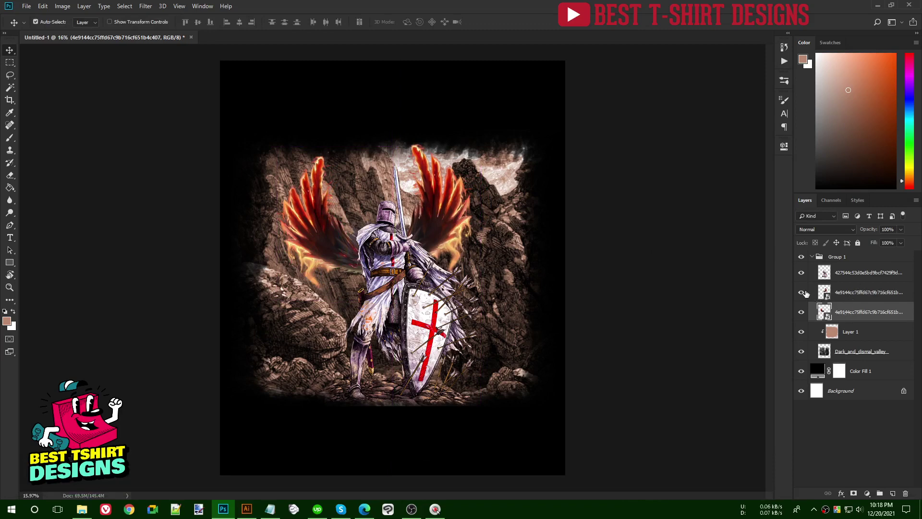
pyautogui.click(800, 313)
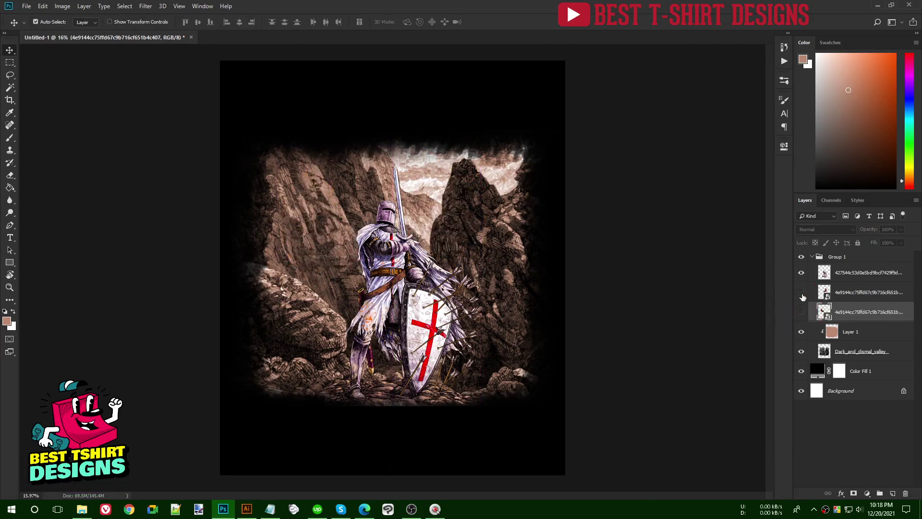
pyautogui.click(802, 313)
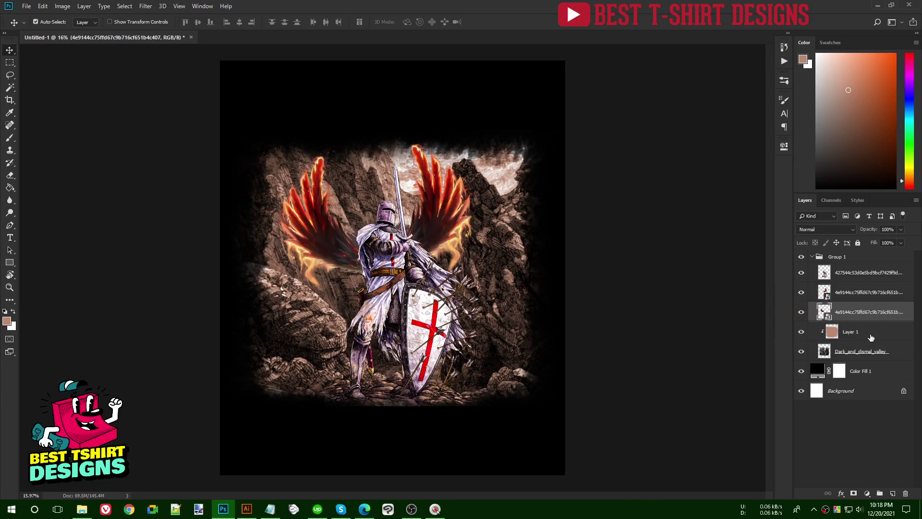
# Rasterize both wing layers and merge them into a single layer
pyautogui.keyDown('shift'); pyautogui.click(847, 294); pyautogui.keyUp('shift')
pyautogui.rightClick(846, 294)
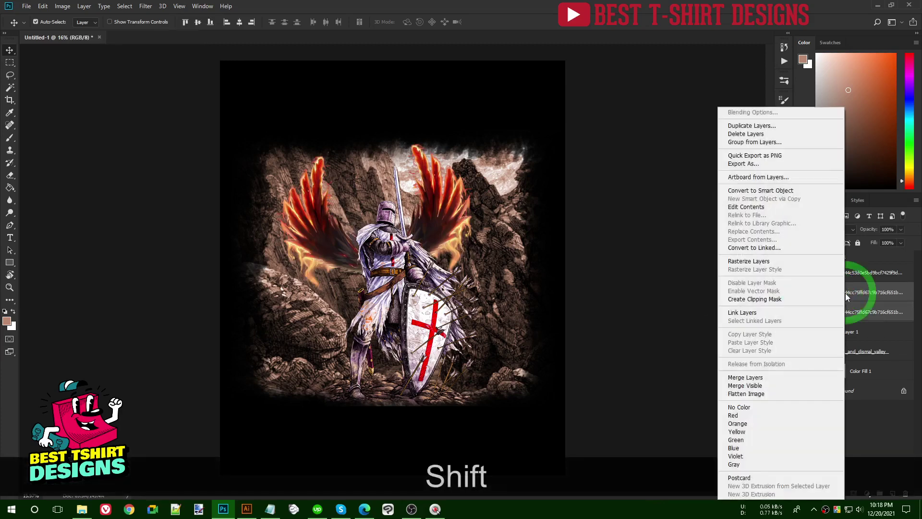
pyautogui.click(769, 261)
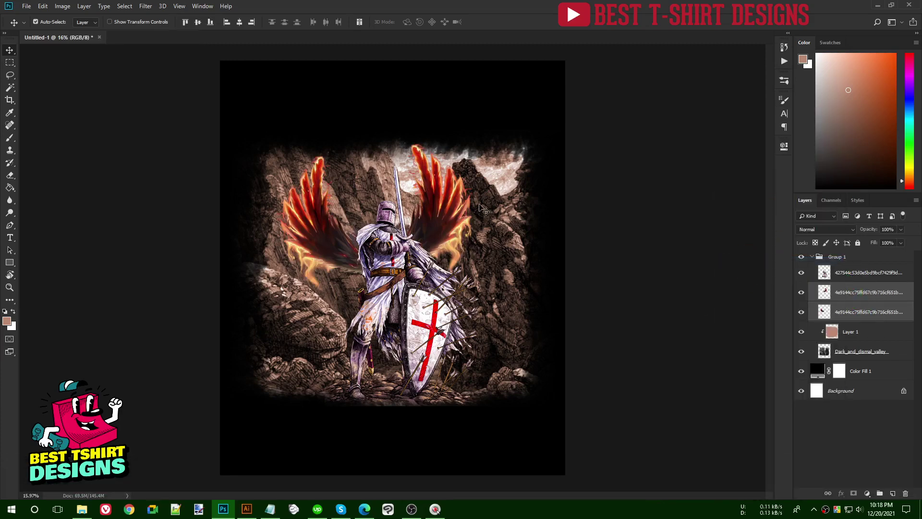
pyautogui.rightClick(858, 289)
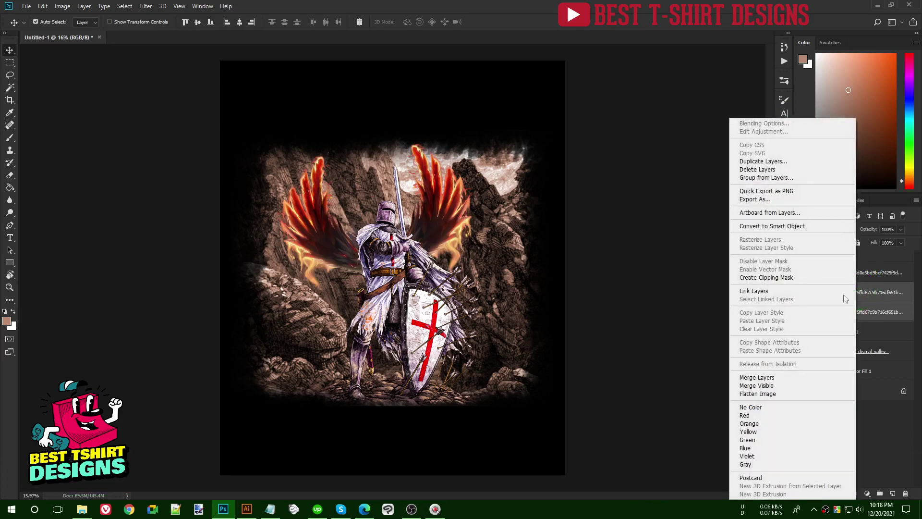
pyautogui.click(770, 380)
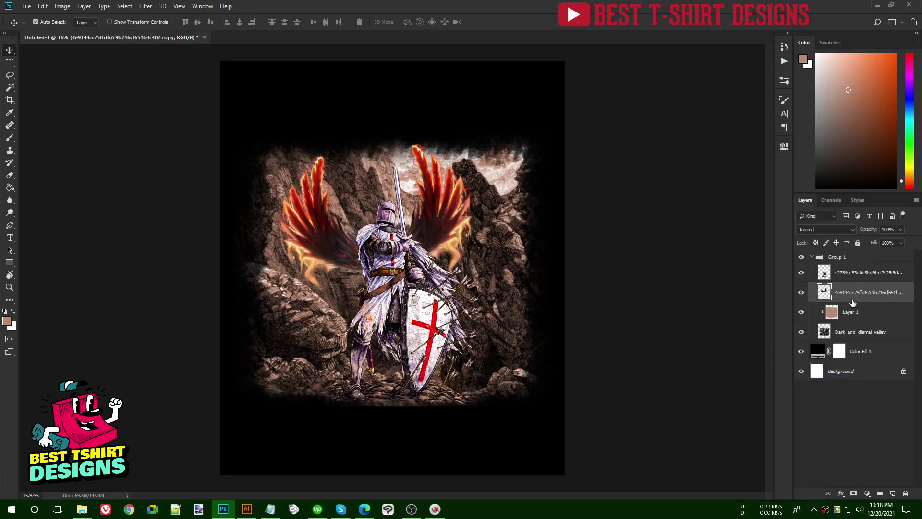
pyautogui.click(801, 292)
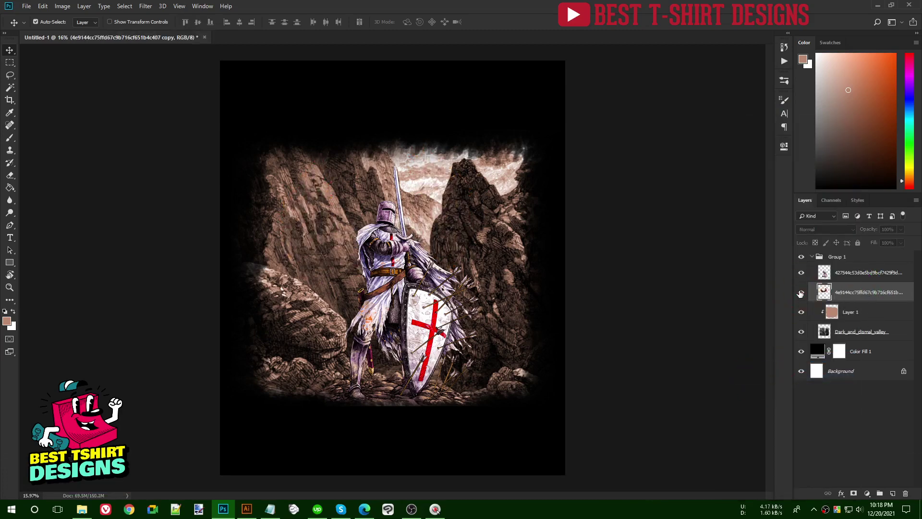
pyautogui.click(801, 292)
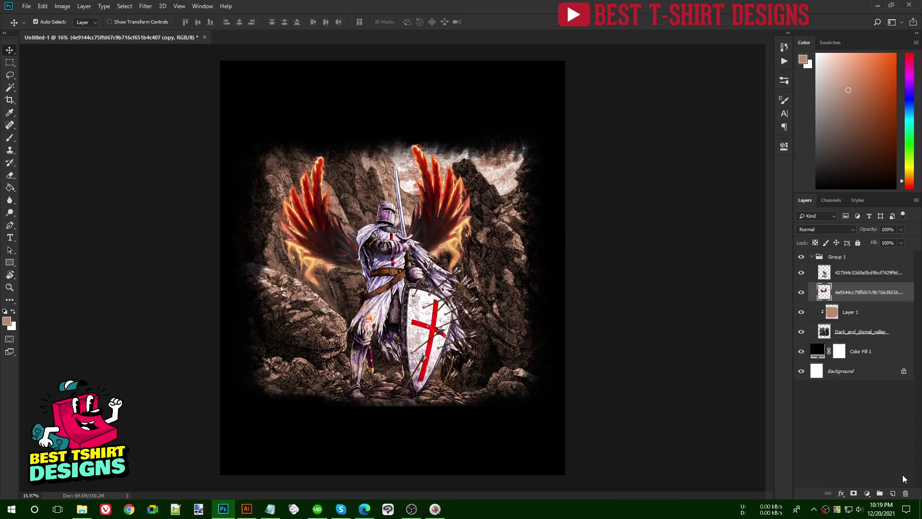
# Add a new layer above the merged wings and clip it to them
pyautogui.click(893, 493)
pyautogui.rightClick(847, 292)
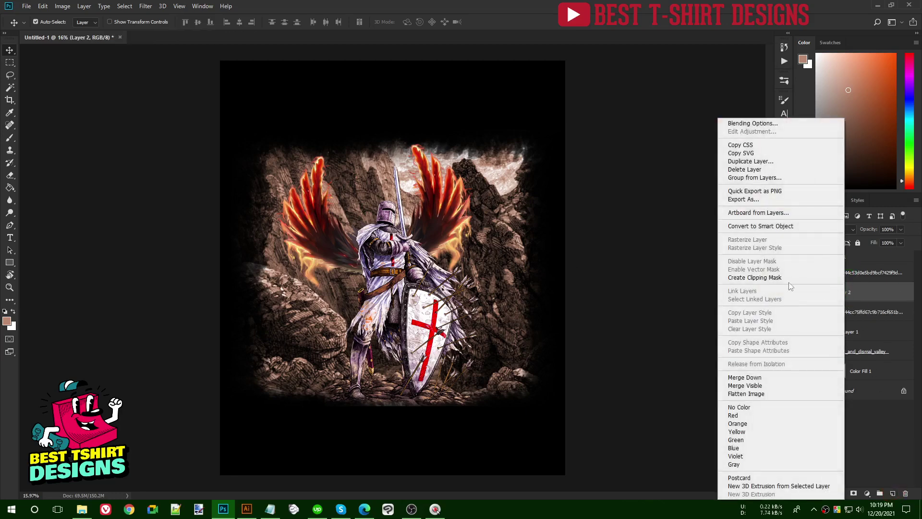
pyautogui.click(768, 279)
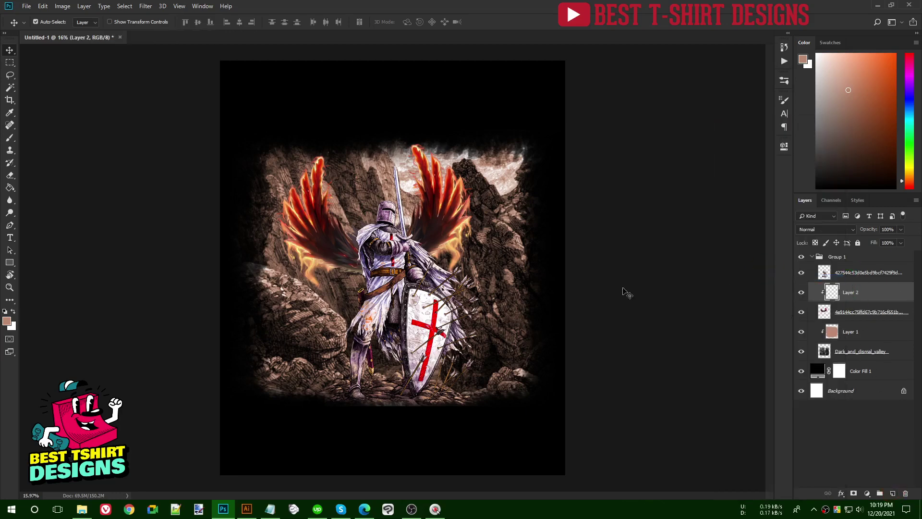
# Sample the purple from the knight's tunic and brush it over both wings on the clipped Layer 2
pyautogui.press('b')
pyautogui.press('alt')
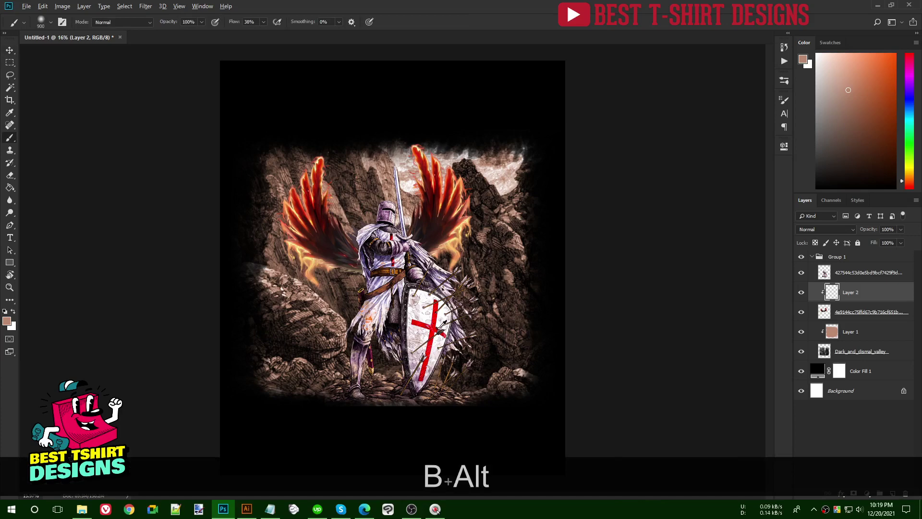
pyautogui.keyDown('alt'); pyautogui.click(436, 313); pyautogui.keyUp('alt')
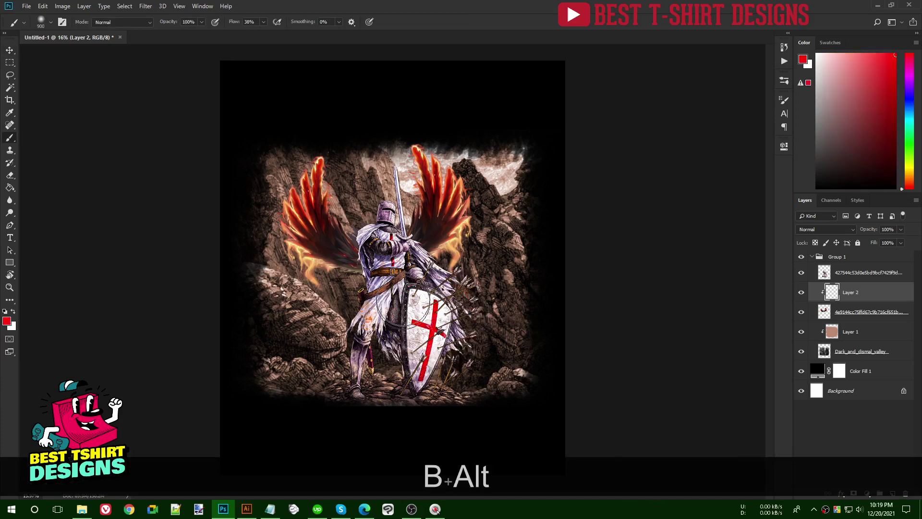
pyautogui.scroll(1, 389, 224)
pyautogui.scroll(1, 389, 224)
pyautogui.press('alt')
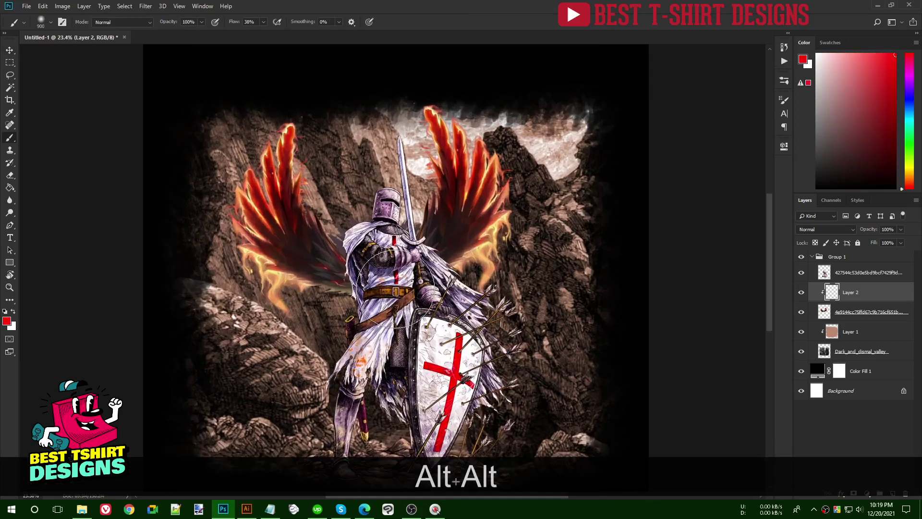
pyautogui.keyDown('alt'); pyautogui.click(395, 278); pyautogui.keyUp('alt')
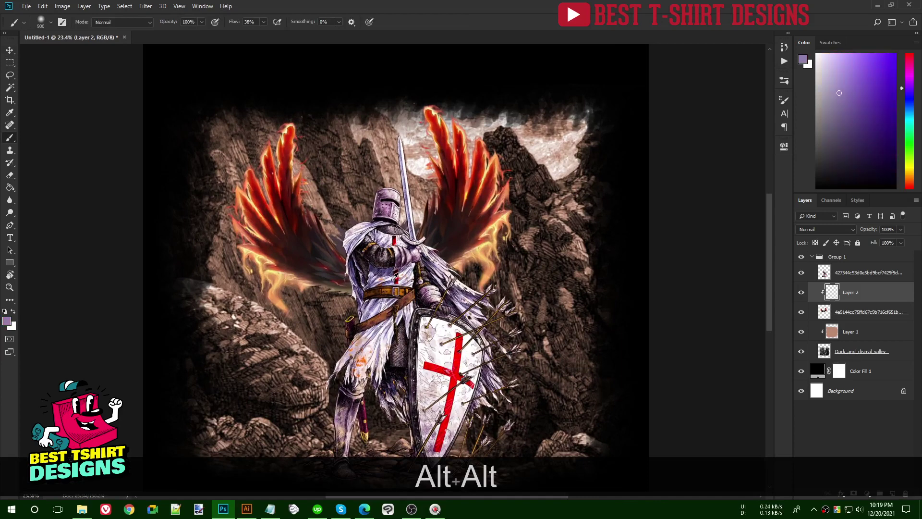
pyautogui.press('b')
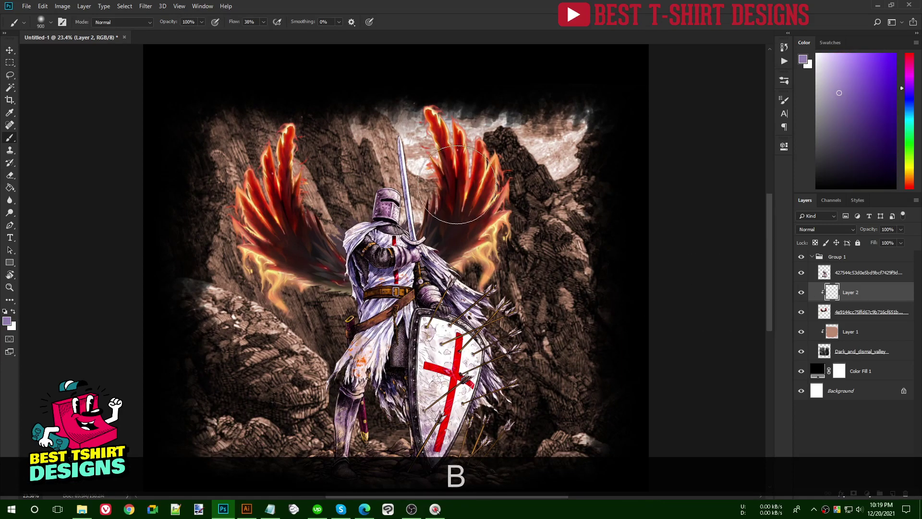
pyautogui.moveTo(459, 188)
pyautogui.mouseDown()
pyautogui.moveTo(454, 239)
pyautogui.moveTo(457, 83)
pyautogui.moveTo(480, 158)
pyautogui.moveTo(473, 250)
pyautogui.mouseUp()
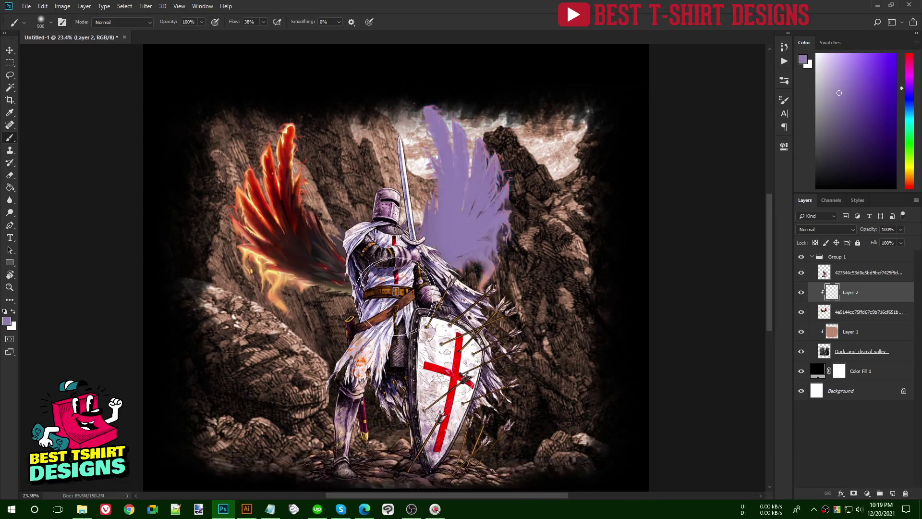
pyautogui.moveTo(341, 278)
pyautogui.mouseDown()
pyautogui.moveTo(281, 197)
pyautogui.moveTo(250, 217)
pyautogui.moveTo(309, 126)
pyautogui.mouseUp()
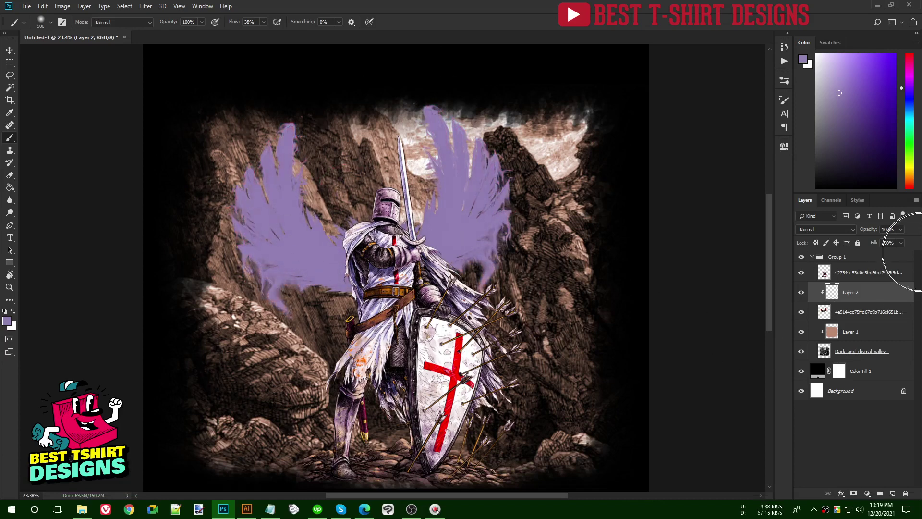
# Set the blend mode of Layer 2 to Color Dodge
pyautogui.click(821, 230)
pyautogui.click(809, 263)
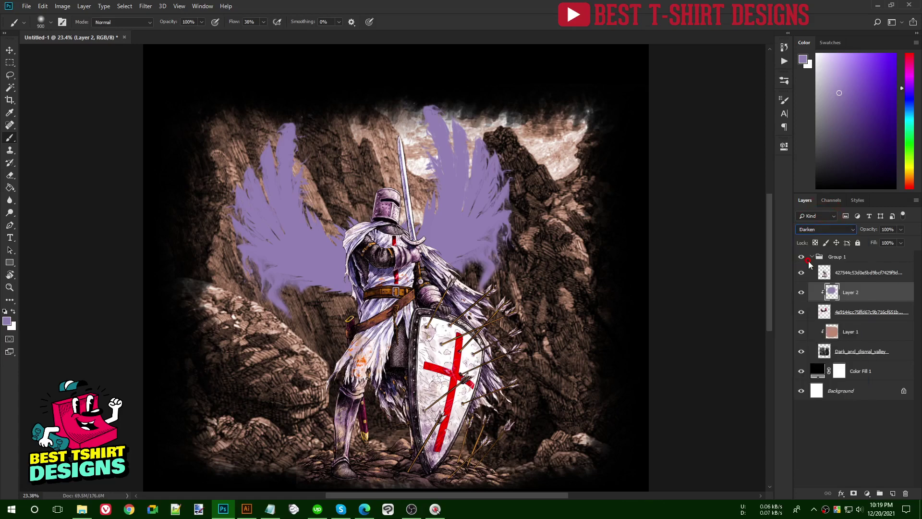
pyautogui.scroll(-3, 820, 231)
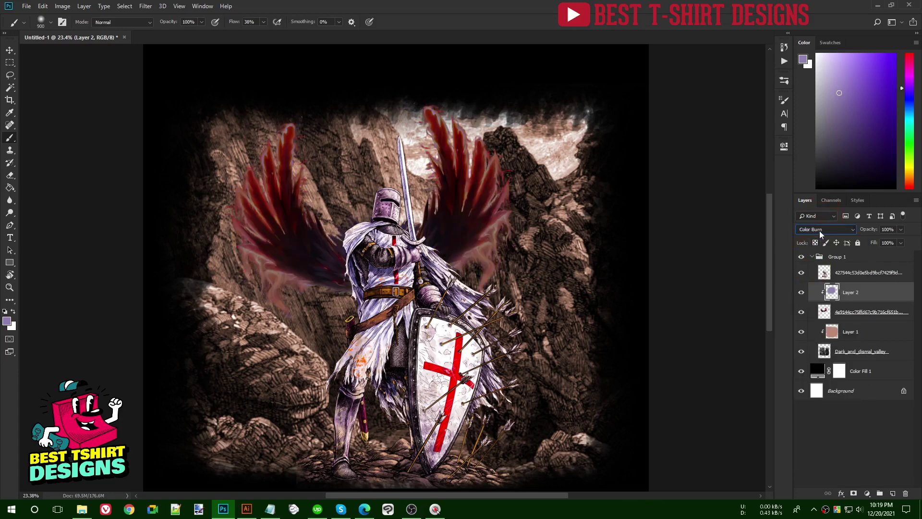
pyautogui.scroll(-1, 819, 231)
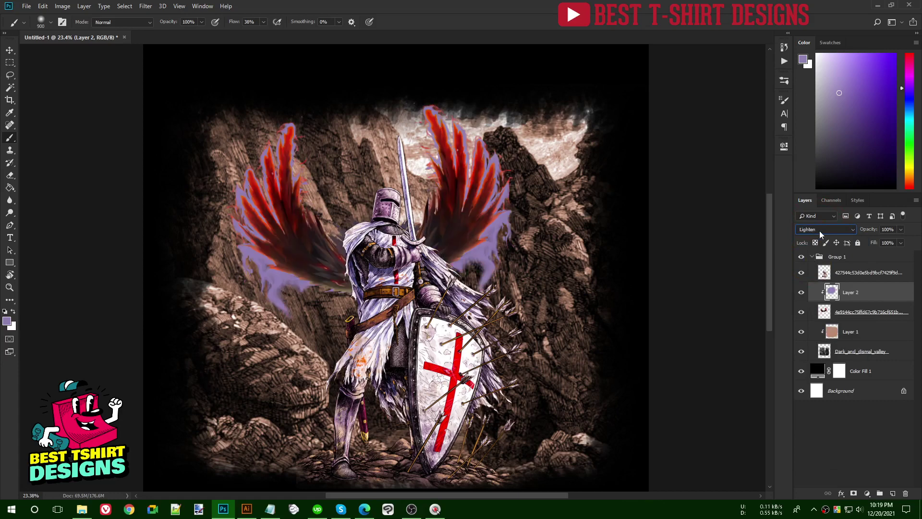
pyautogui.scroll(-1, 820, 230)
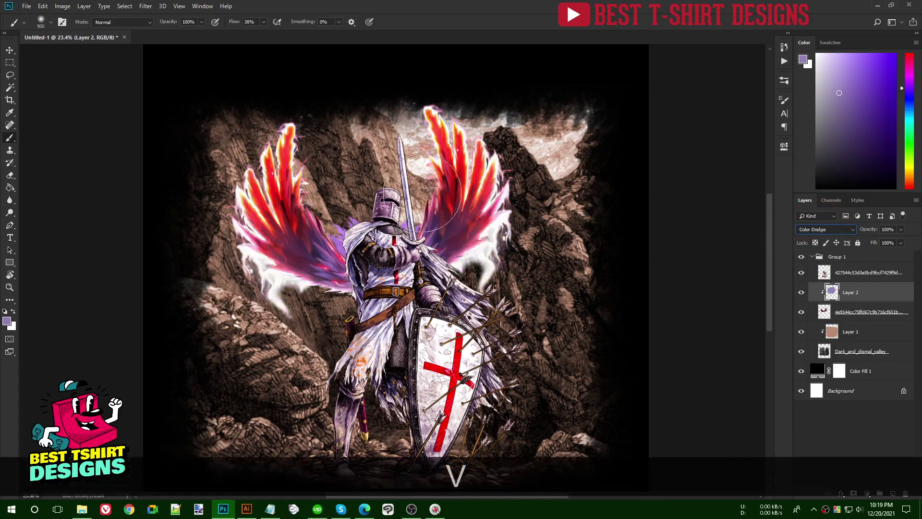
pyautogui.click(10, 50)
pyautogui.click(73, 164)
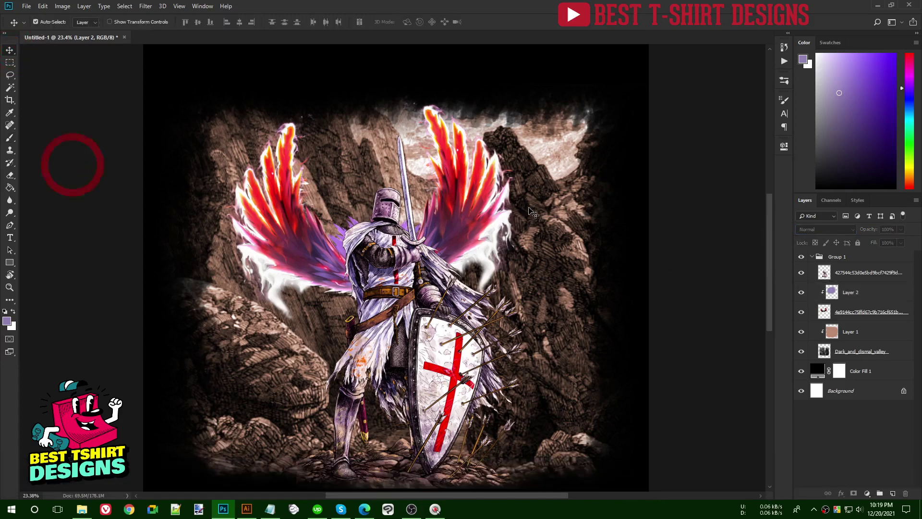
# Desaturate the merged wing layer and compare the wings with Layer 2 hidden and shown
pyautogui.click(860, 313)
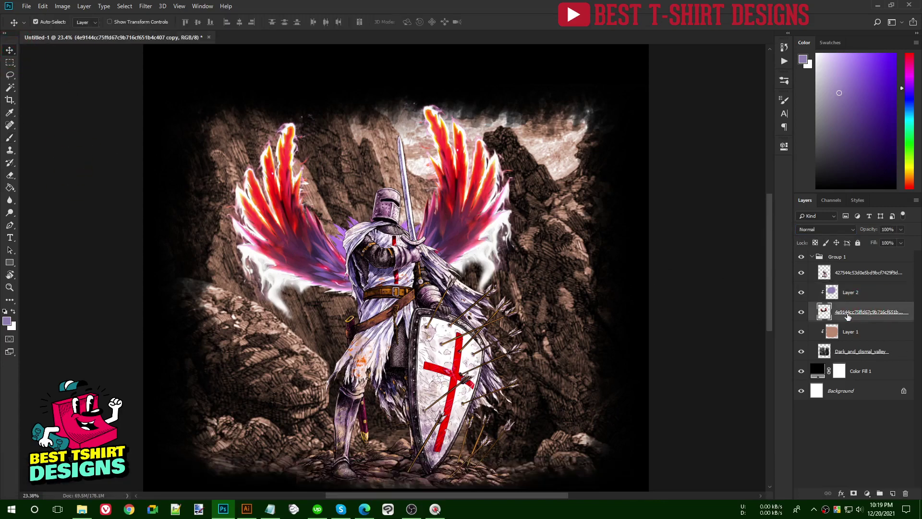
pyautogui.click(62, 6)
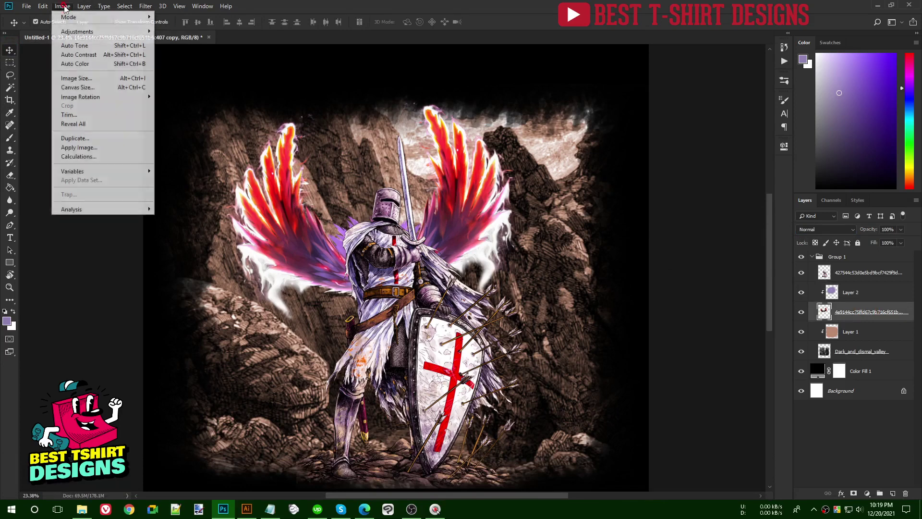
pyautogui.moveTo(118, 35)
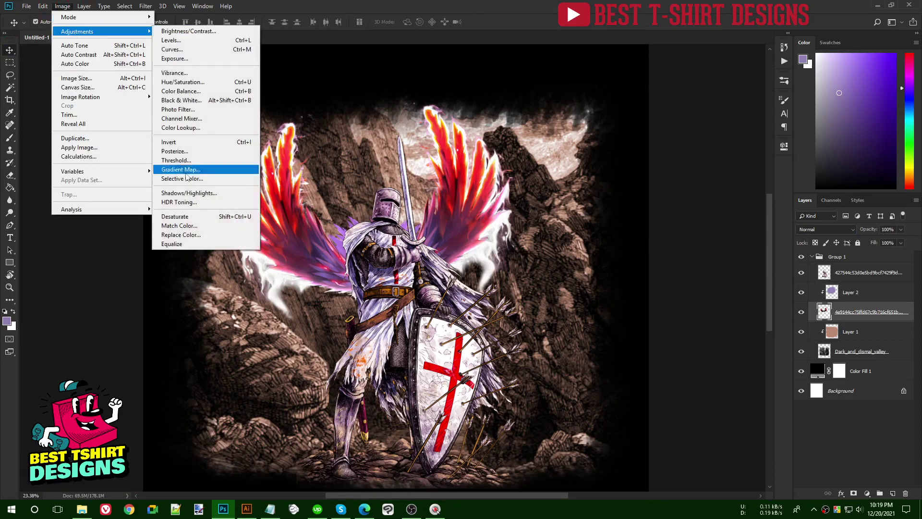
pyautogui.click(188, 220)
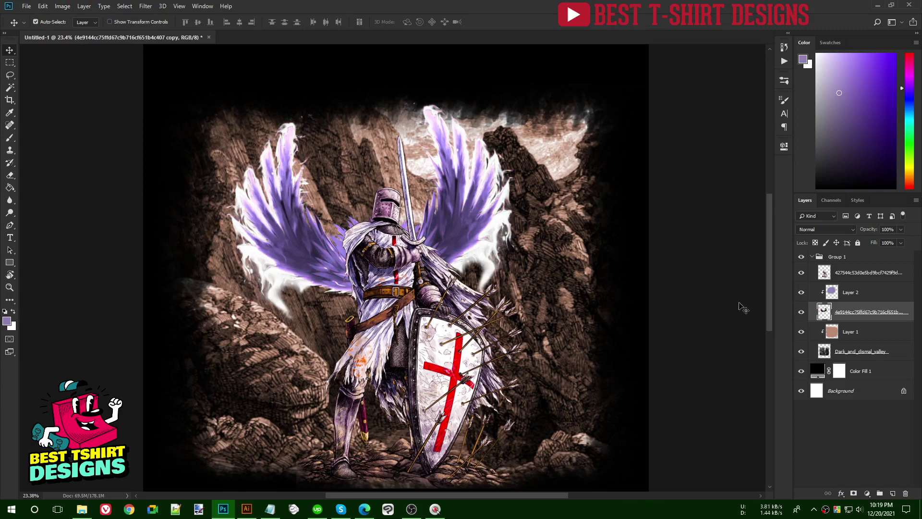
pyautogui.click(801, 293)
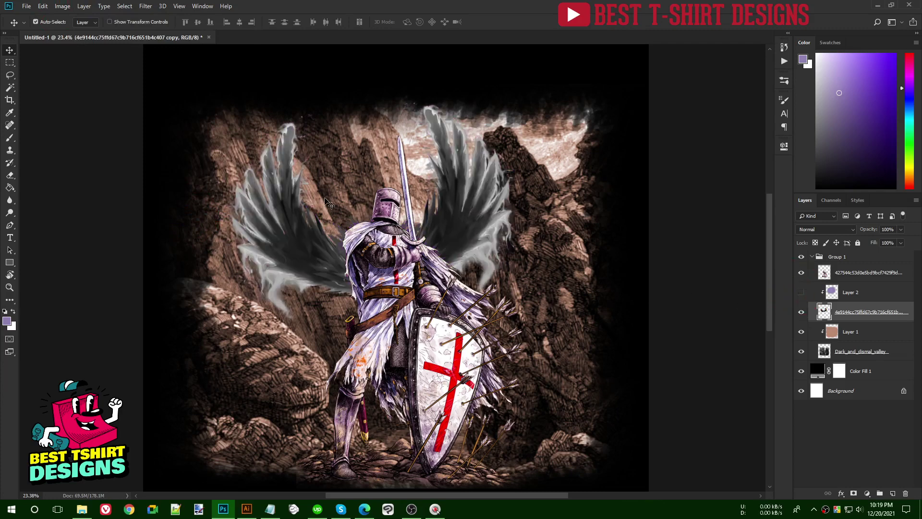
pyautogui.click(801, 293)
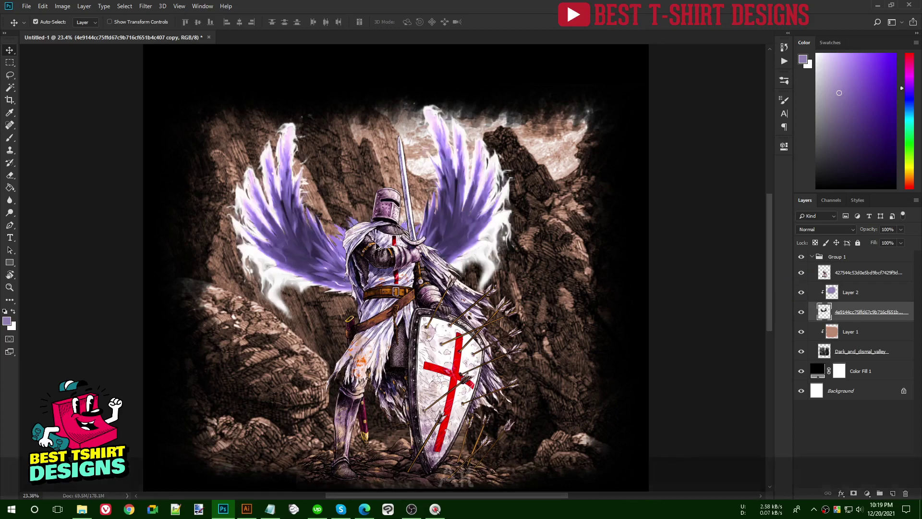
pyautogui.scroll(-2, 378, 246)
pyautogui.click(711, 282)
pyautogui.press('v')
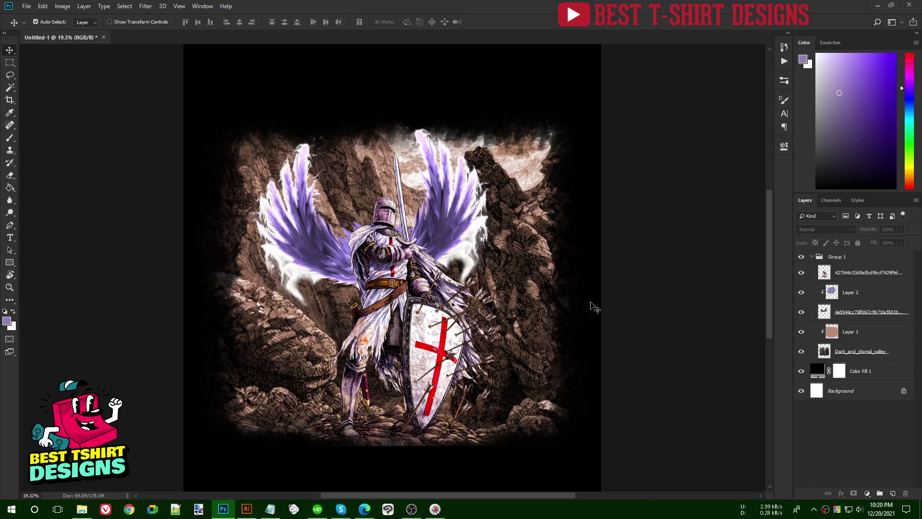
pyautogui.click(629, 293)
pyautogui.press('alt')
pyautogui.click(613, 274)
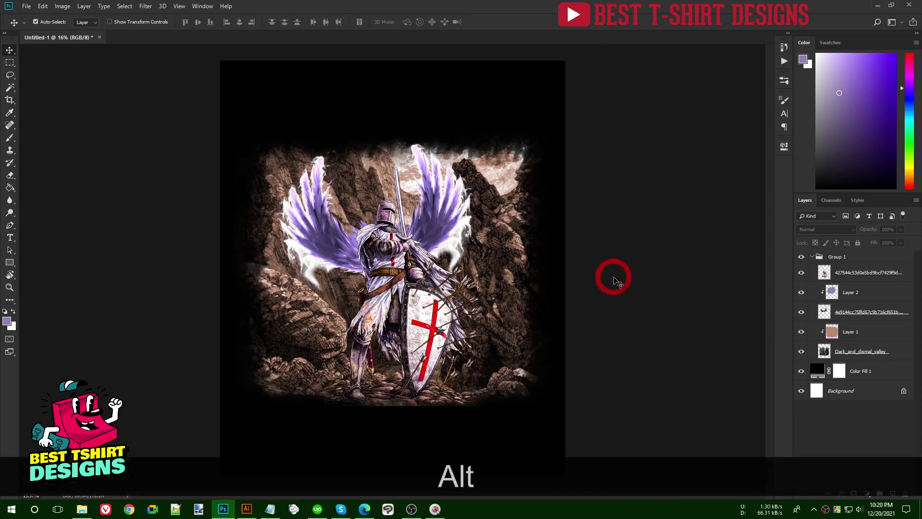
pyautogui.click(812, 257)
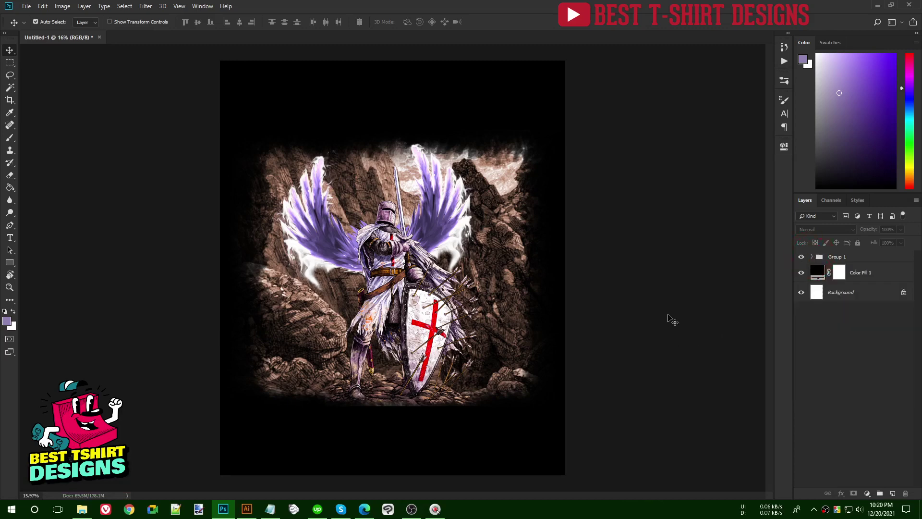
pyautogui.click(811, 257)
pyautogui.click(846, 352)
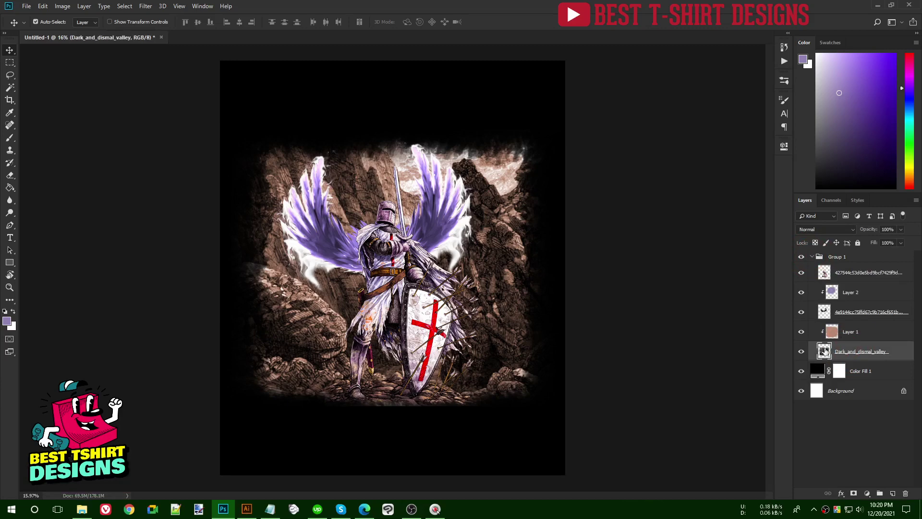
pyautogui.click(854, 334)
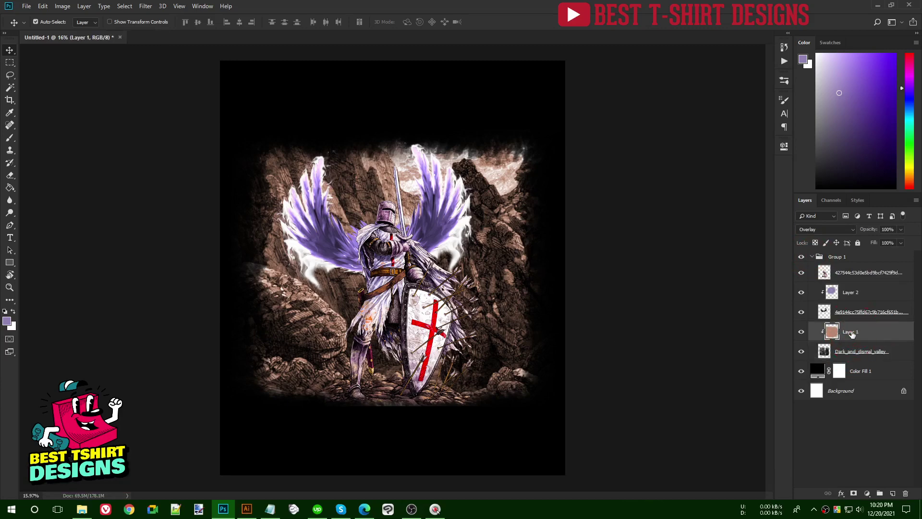
pyautogui.click(82, 510)
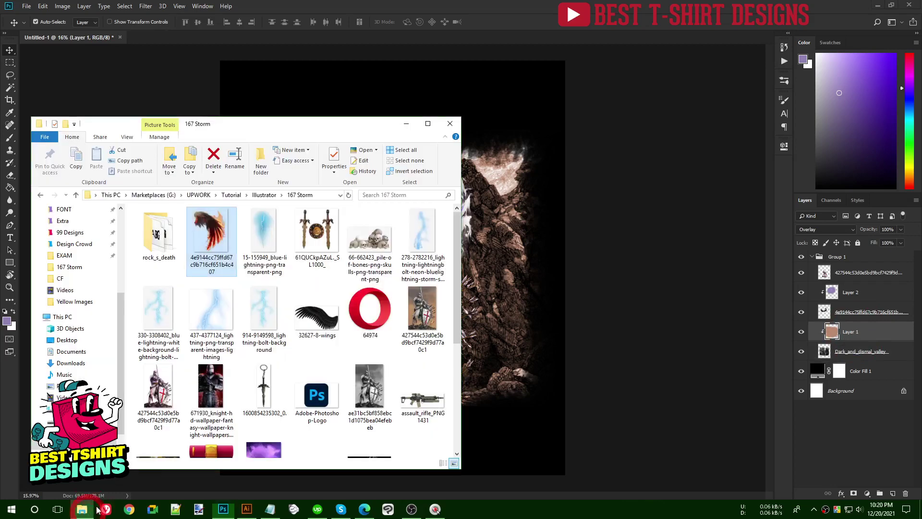
pyautogui.click(217, 308)
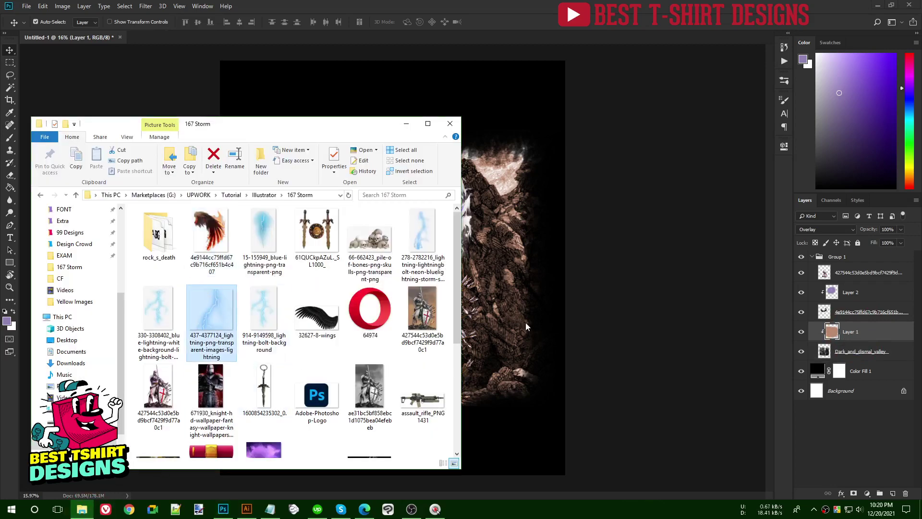
pyautogui.click(511, 305)
pyautogui.hotkey('ctrl', 't')
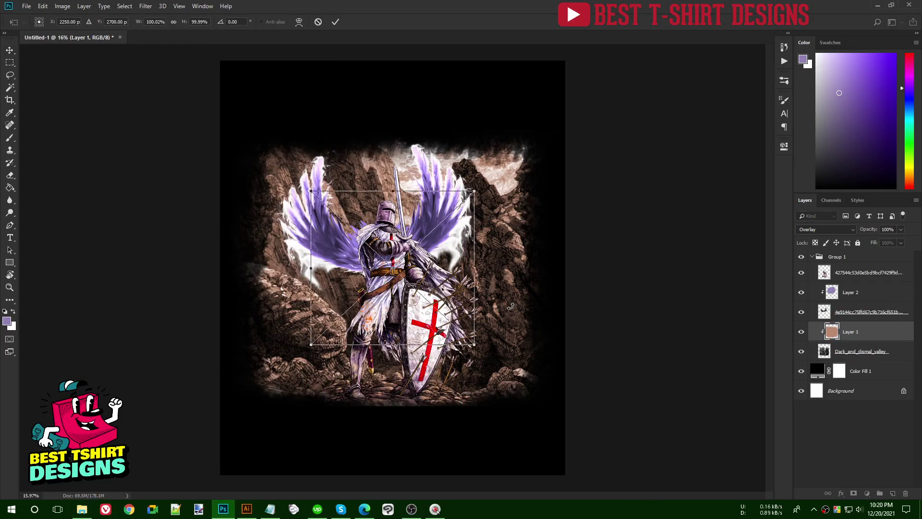
pyautogui.moveTo(475, 344); pyautogui.dragTo(514, 380)
pyautogui.hotkey('shift', 'alt', 'Return')
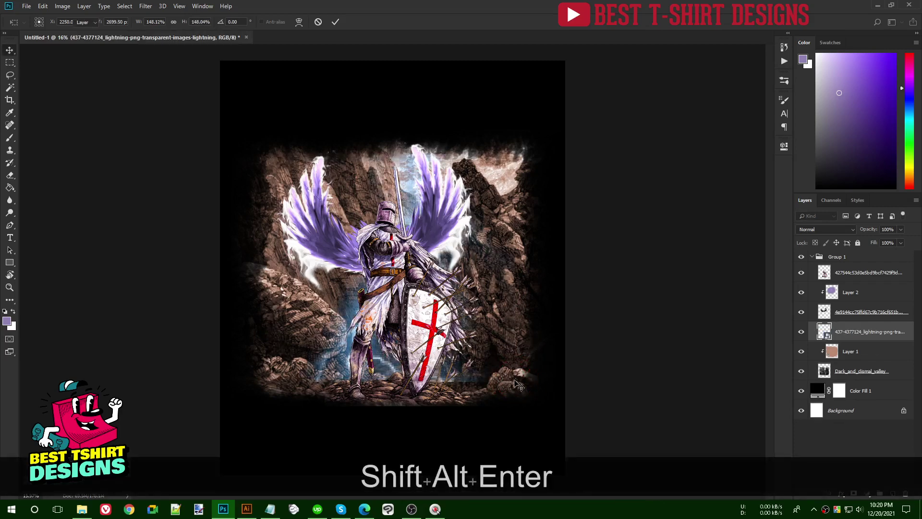
# Shift the lightning to the knight's right-hand side and place a horizontally flipped copy of it on the left-hand side
pyautogui.moveTo(340, 360); pyautogui.dragTo(382, 364)
pyautogui.moveTo(488, 381); pyautogui.dragTo(376, 381)
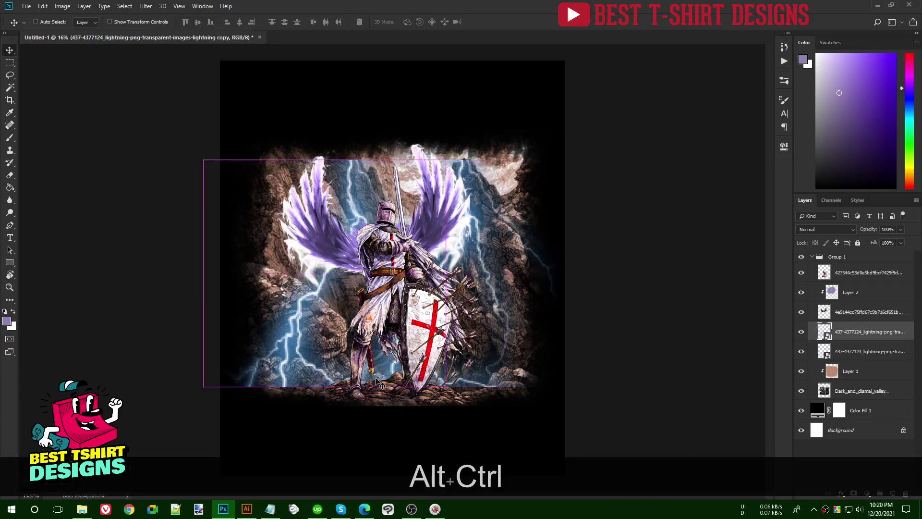
pyautogui.hotkey('ctrl', 'alt', 't')
pyautogui.rightClick(330, 315)
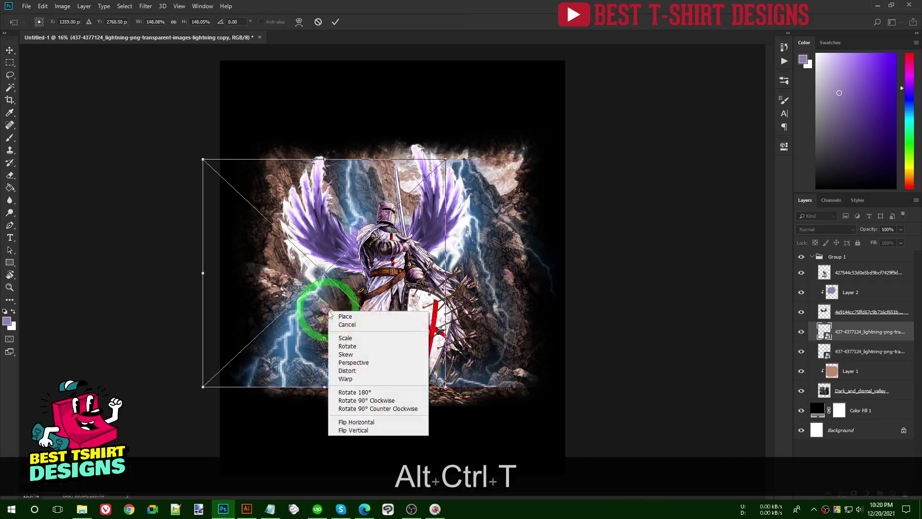
pyautogui.click(366, 422)
pyautogui.press('Return')
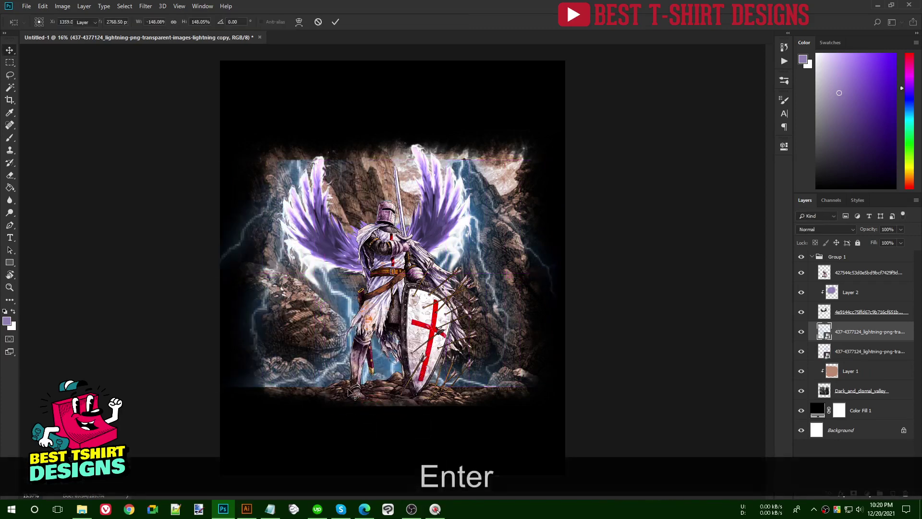
pyautogui.moveTo(329, 375); pyautogui.dragTo(350, 367)
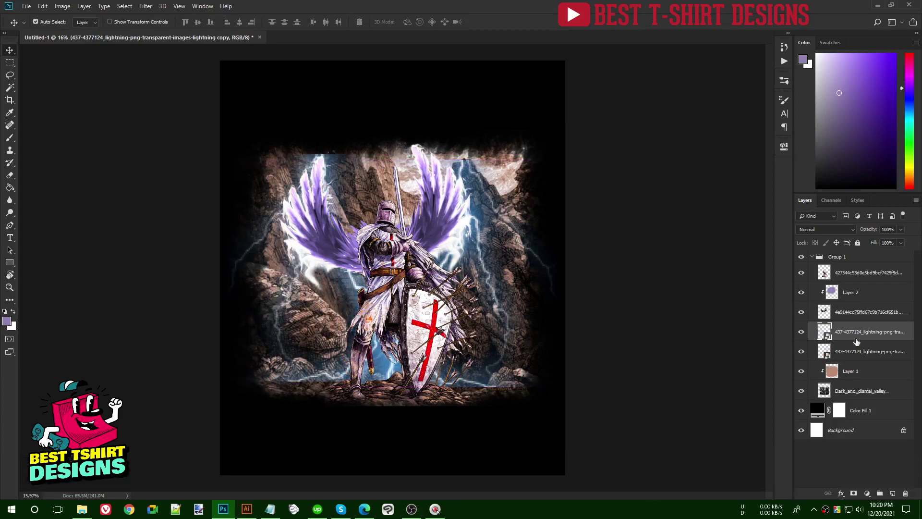
# Rasterize both lightning layers, merge them into one layer and shift the result slightly to the right
pyautogui.keyDown('shift'); pyautogui.click(855, 356); pyautogui.keyUp('shift')
pyautogui.rightClick(855, 356)
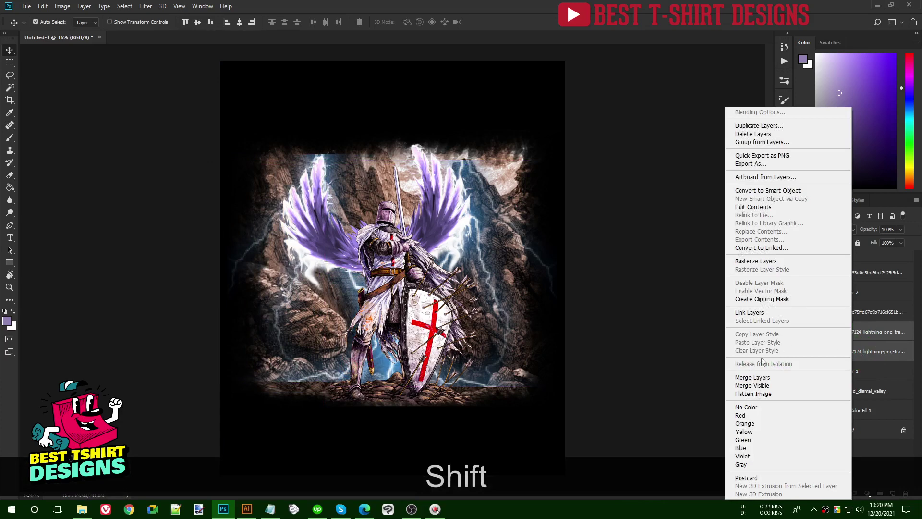
pyautogui.click(756, 261)
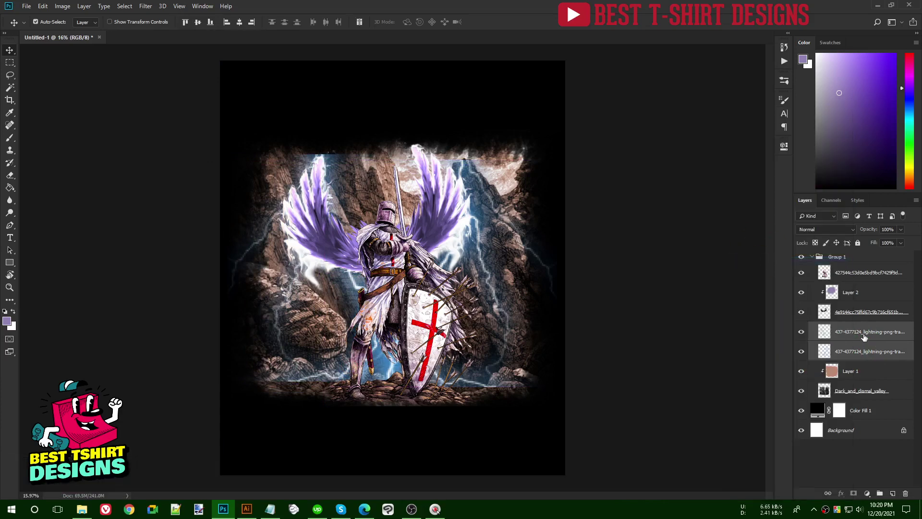
pyautogui.rightClick(864, 337)
pyautogui.click(788, 380)
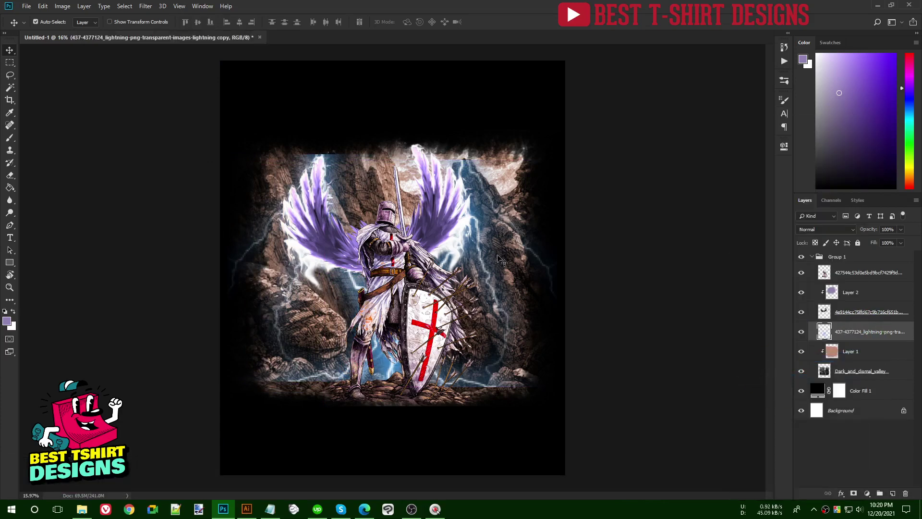
pyautogui.moveTo(479, 226); pyautogui.dragTo(489, 227)
# Set the blend mode of the merged lightning layer to Hard Light
pyautogui.click(812, 231)
pyautogui.press('Down')
pyautogui.press('Down')
pyautogui.press('Down')
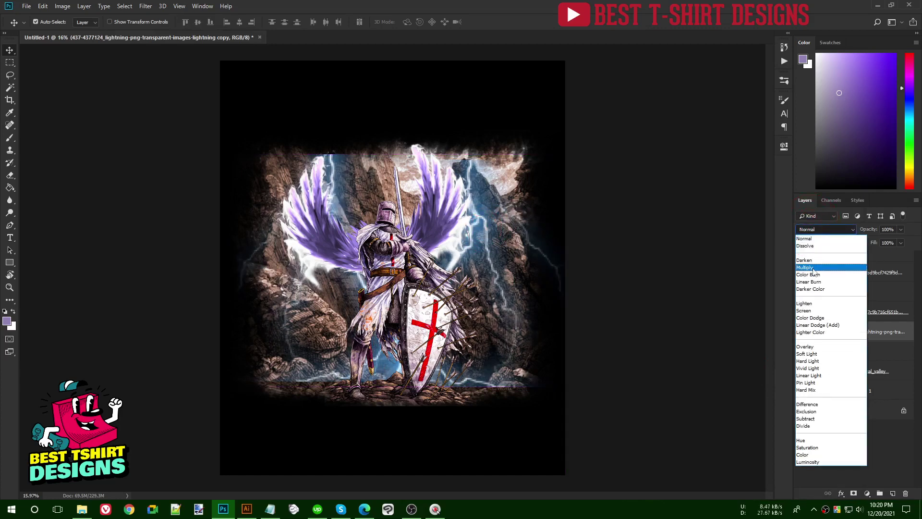
pyautogui.press('Return')
pyautogui.press('Down')
pyautogui.press('Down')
pyautogui.press('Down')
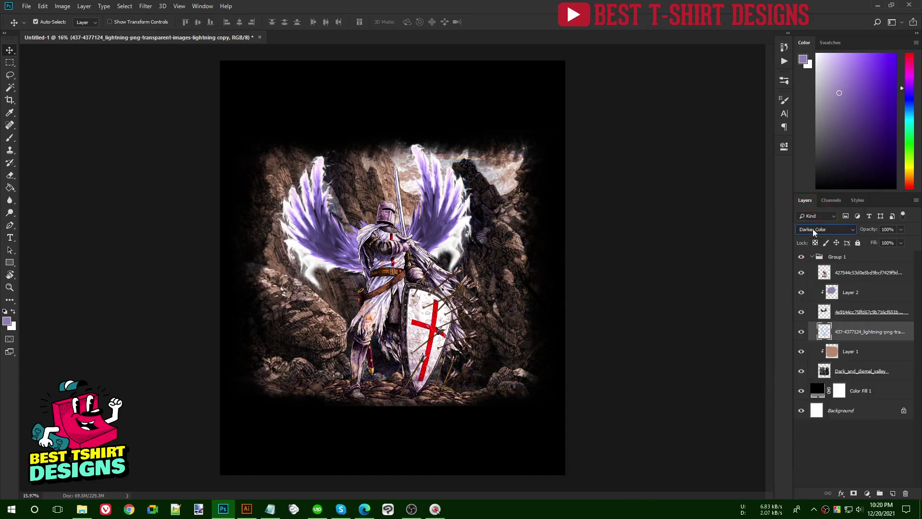
pyautogui.press('Down')
pyautogui.press('Down')
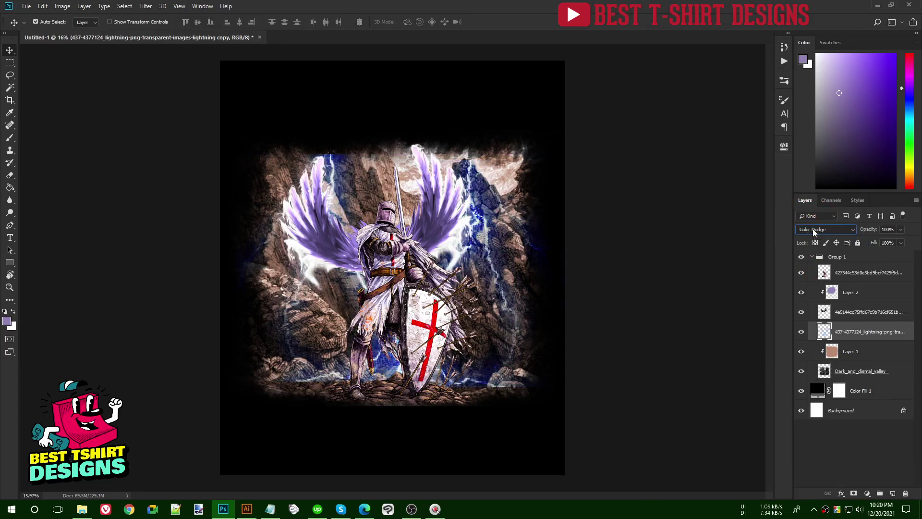
pyautogui.press('Down')
pyautogui.press('Down')
pyautogui.press('Down')
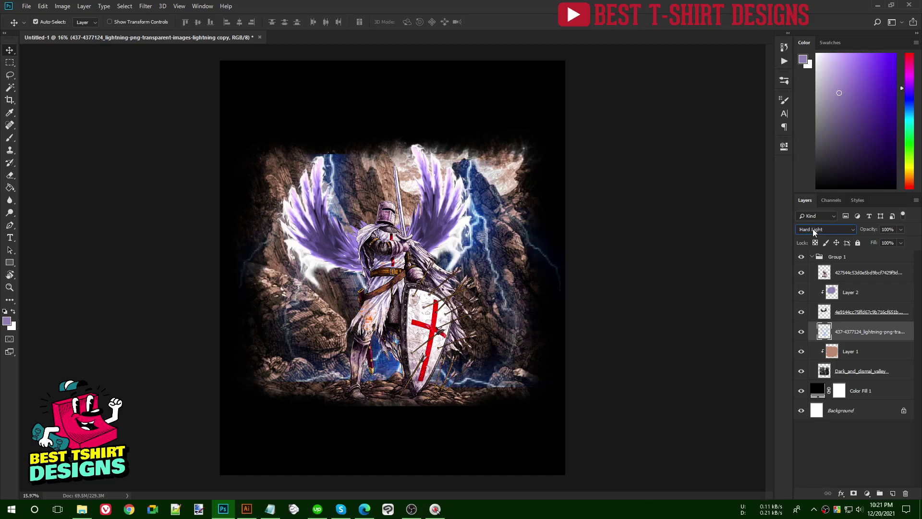
pyautogui.click(700, 300)
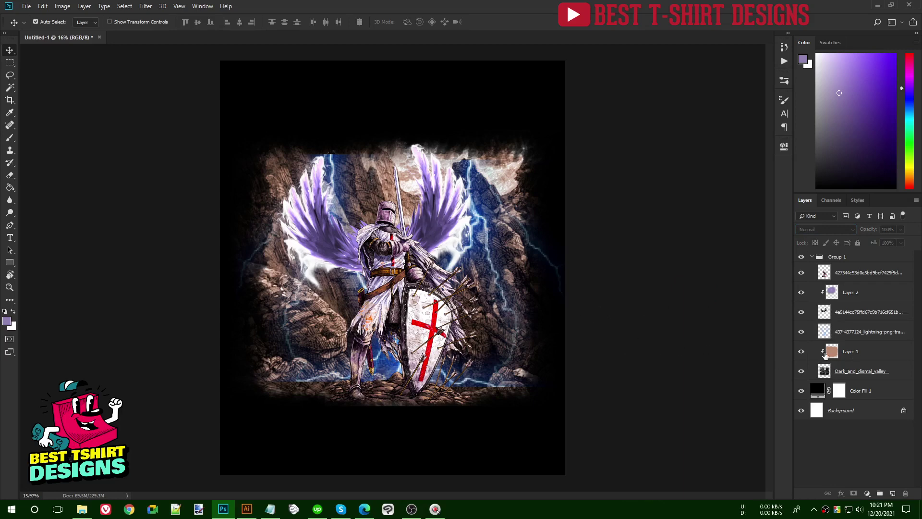
# Load the outline of the Dark_and_dismal_valley layer as a selection while keeping Layer 1 active
pyautogui.click(834, 352)
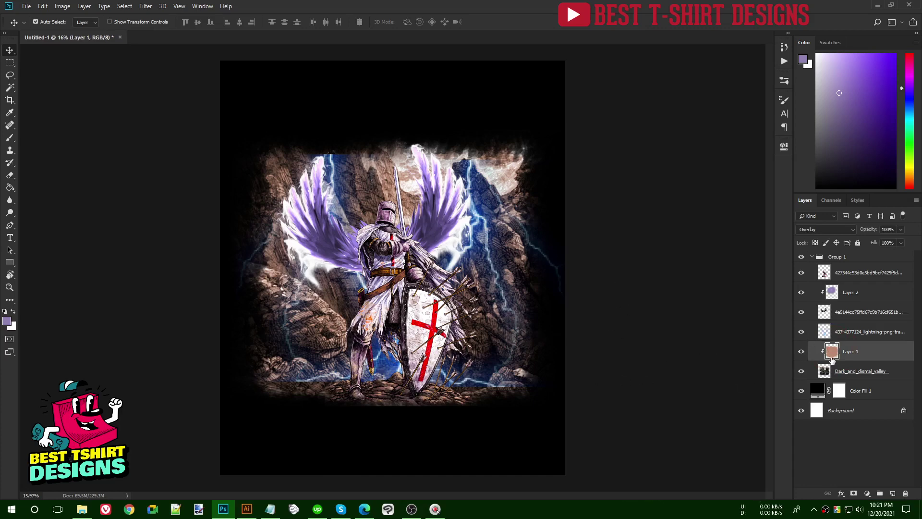
pyautogui.press('ctrl')
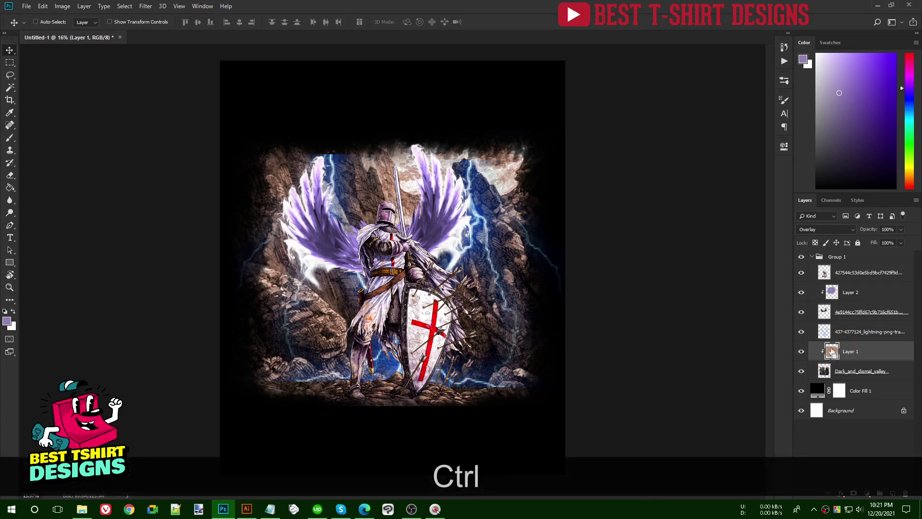
pyautogui.keyDown('ctrl'); pyautogui.click(832, 353); pyautogui.keyUp('ctrl')
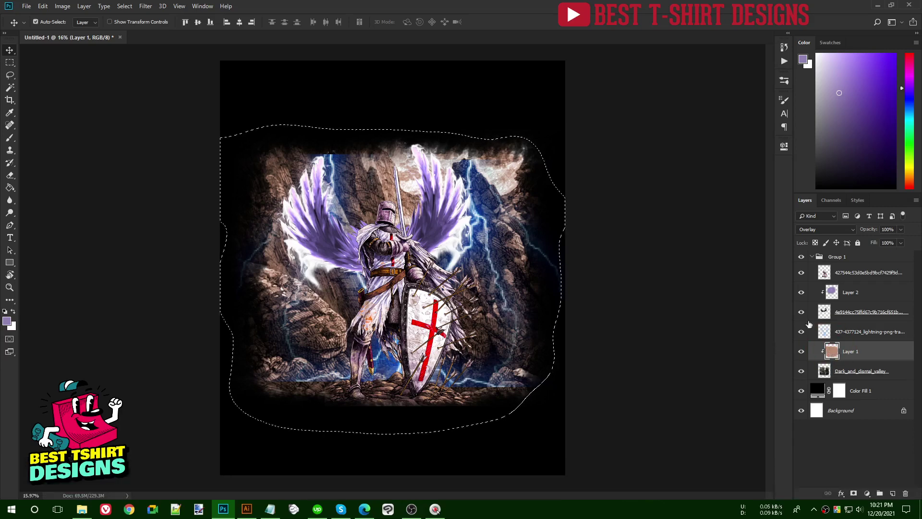
pyautogui.keyDown('ctrl'); pyautogui.click(826, 371); pyautogui.keyUp('ctrl')
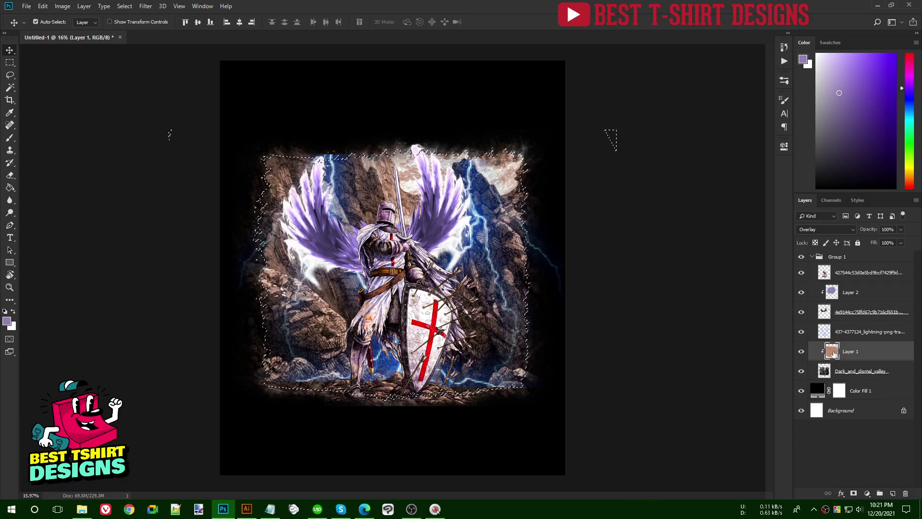
# Brush crimson red over the selected rocky valley on Layer 1 and clear the selection
pyautogui.press('b')
pyautogui.moveTo(909, 87)
pyautogui.mouseDown()
pyautogui.moveTo(911, 60)
pyautogui.moveTo(896, 71)
pyautogui.moveTo(897, 58)
pyautogui.mouseUp()
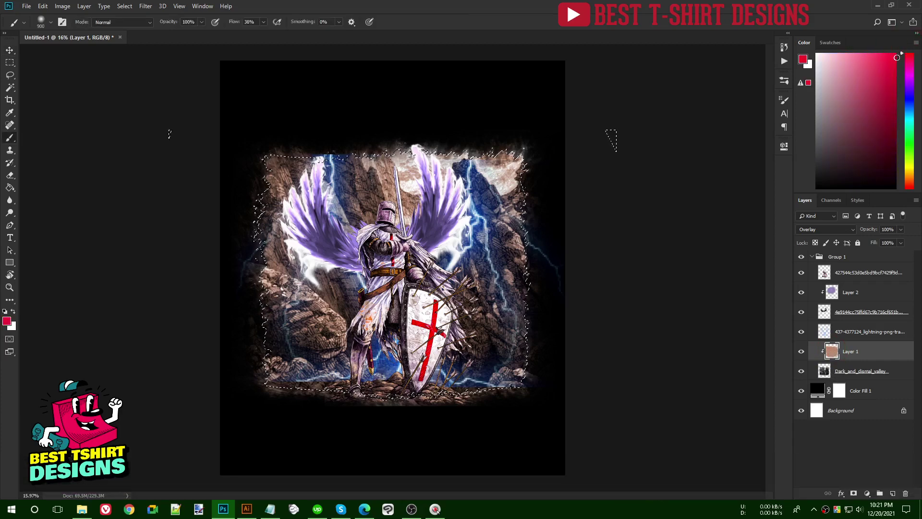
pyautogui.moveTo(502, 127); pyautogui.dragTo(519, 246)
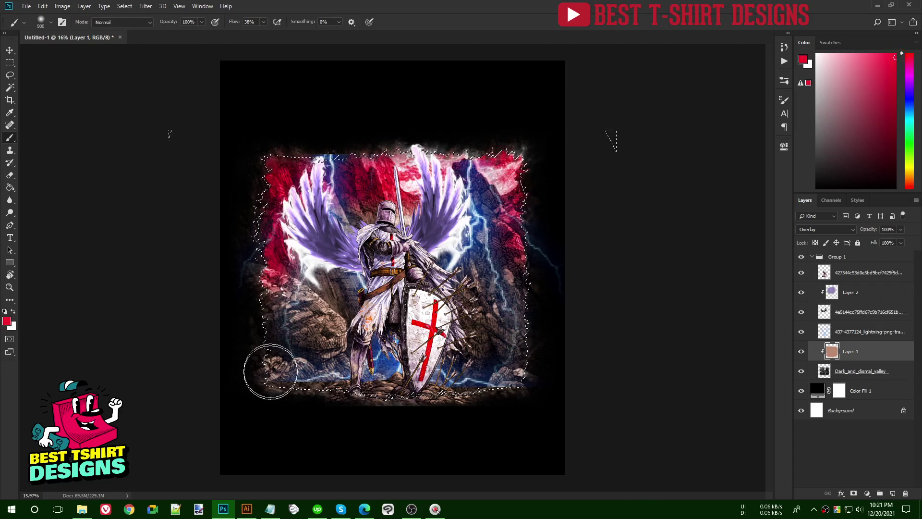
pyautogui.moveTo(337, 361)
pyautogui.mouseDown()
pyautogui.moveTo(421, 352)
pyautogui.moveTo(556, 388)
pyautogui.mouseUp()
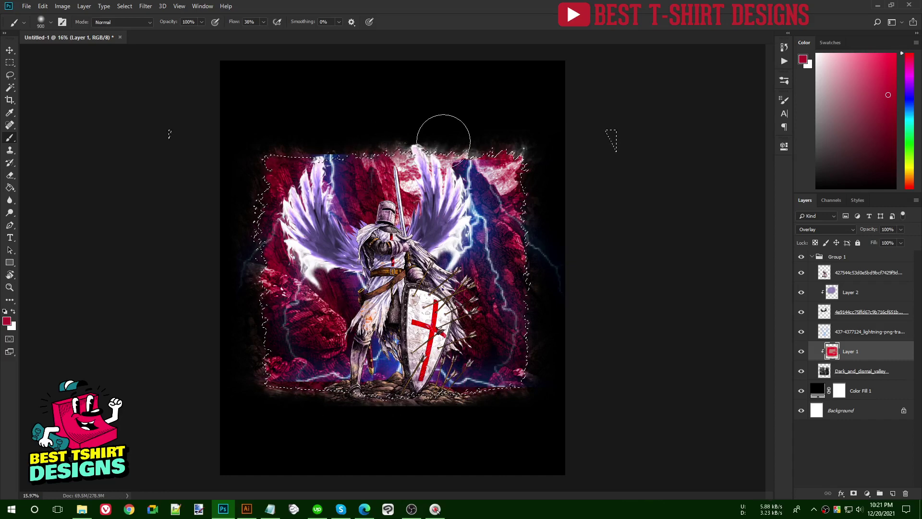
pyautogui.hotkey('ctrl', 'd')
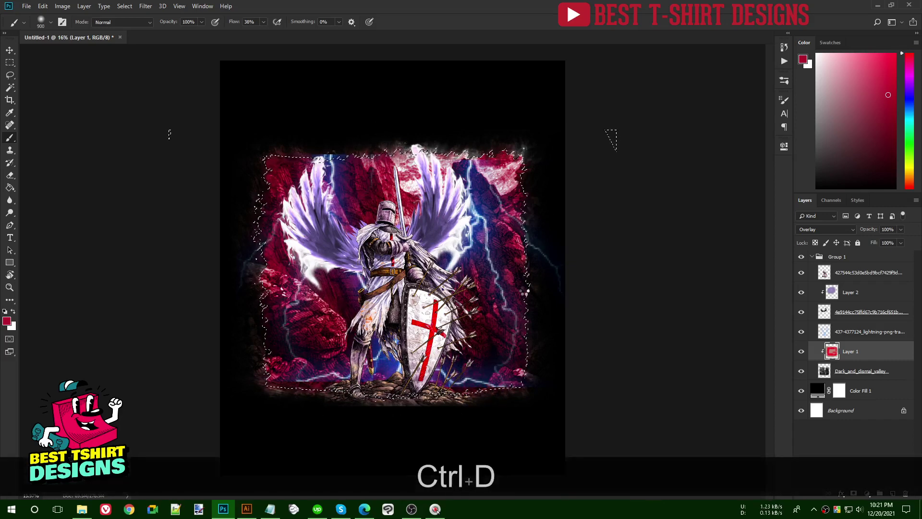
pyautogui.hotkey('alt', 'v')
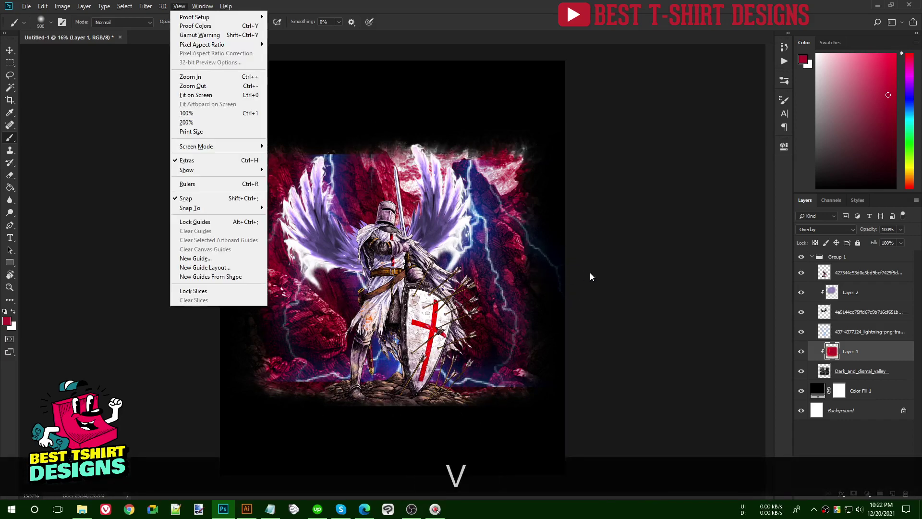
pyautogui.hotkey('alt', 'v')
pyautogui.click(9, 51)
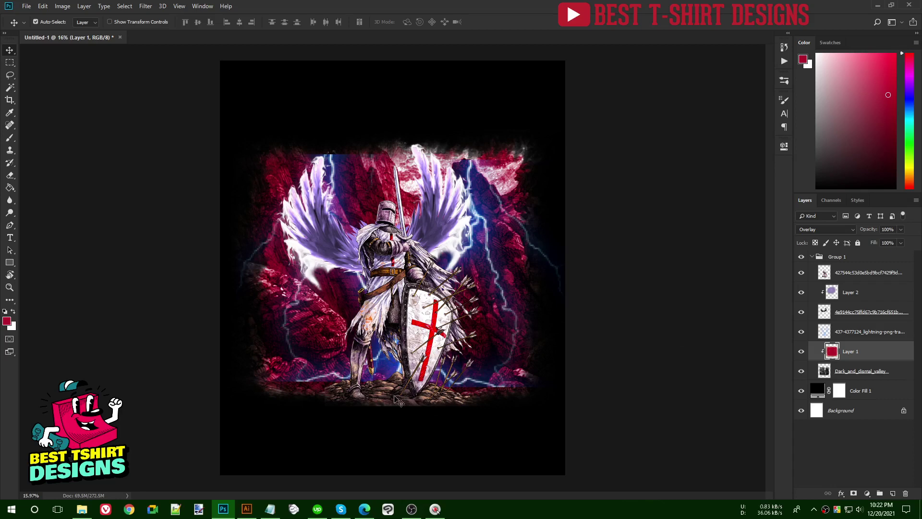
# Add a new layer above the knight and clip it to the knight layer
pyautogui.click(847, 274)
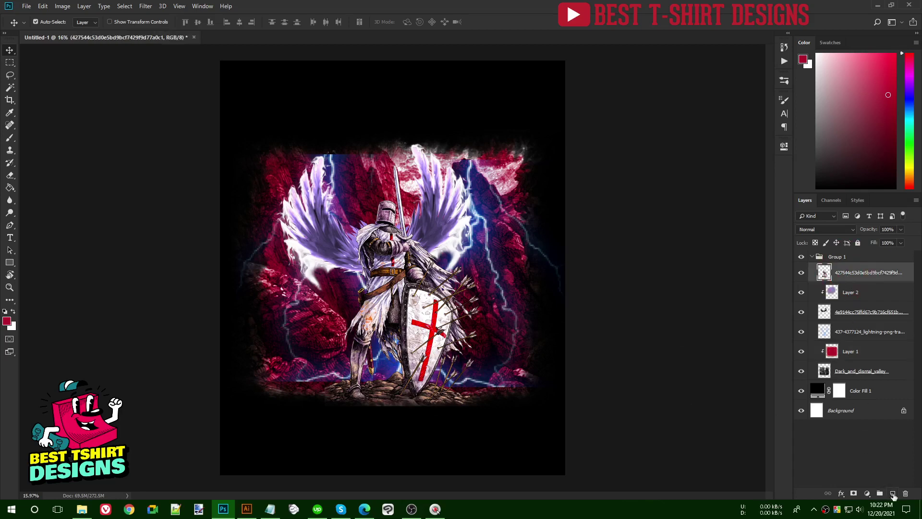
pyautogui.click(893, 495)
pyautogui.rightClick(846, 272)
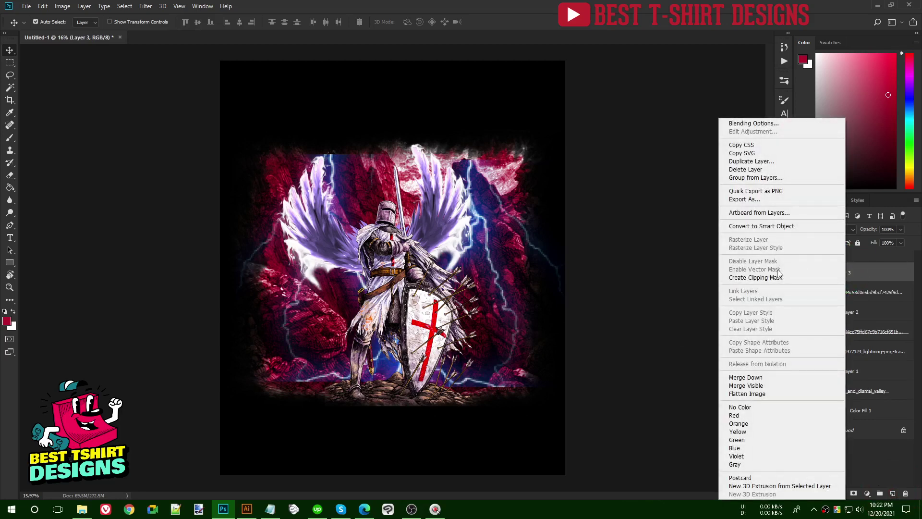
pyautogui.click(768, 277)
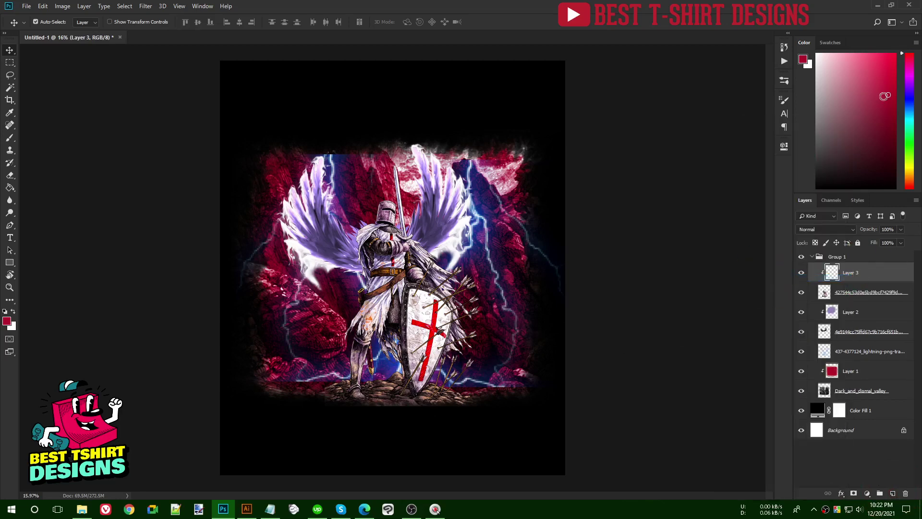
# Brush the dark crimson over the ground at the knight's feet on Layer 3, and select Layer 1
pyautogui.press('b')
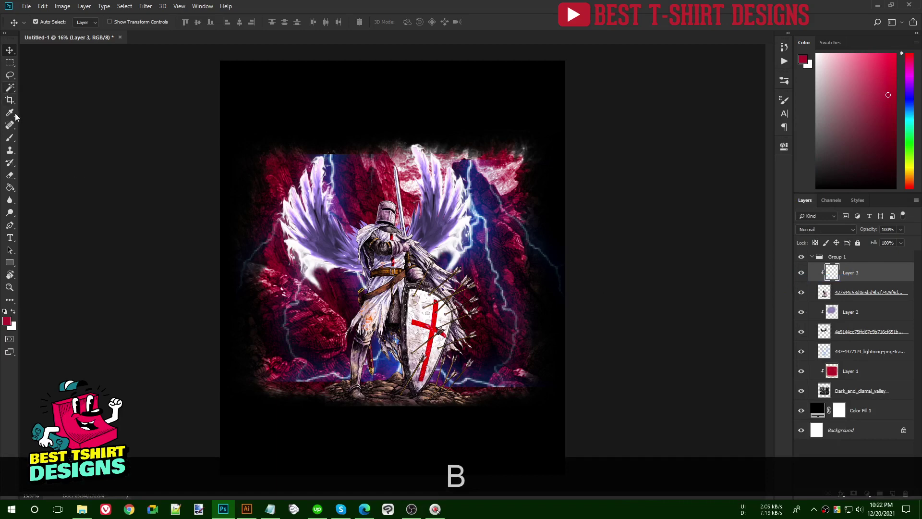
pyautogui.click(9, 138)
pyautogui.moveTo(486, 405)
pyautogui.mouseDown()
pyautogui.moveTo(430, 405)
pyautogui.moveTo(441, 407)
pyautogui.moveTo(413, 395)
pyautogui.moveTo(378, 408)
pyautogui.moveTo(336, 405)
pyautogui.moveTo(389, 400)
pyautogui.moveTo(373, 409)
pyautogui.moveTo(444, 413)
pyautogui.moveTo(327, 410)
pyautogui.moveTo(336, 400)
pyautogui.moveTo(484, 407)
pyautogui.mouseUp()
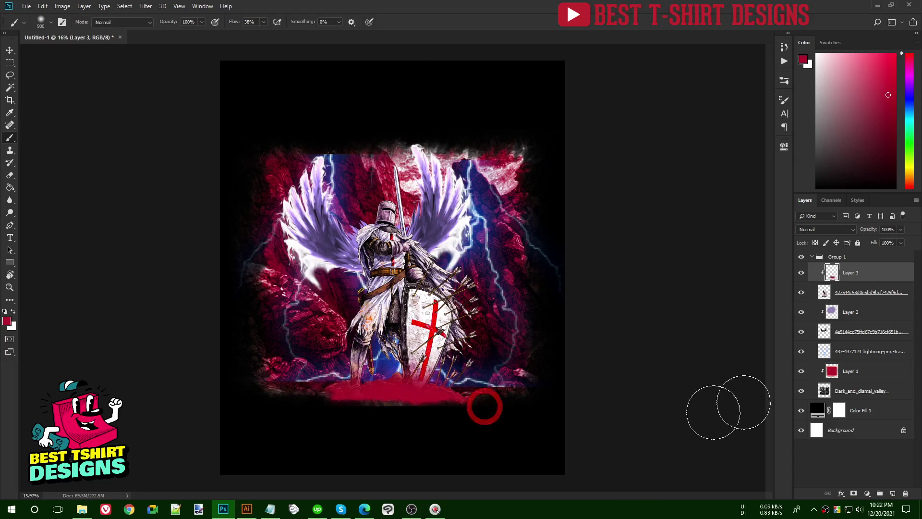
pyautogui.click(846, 371)
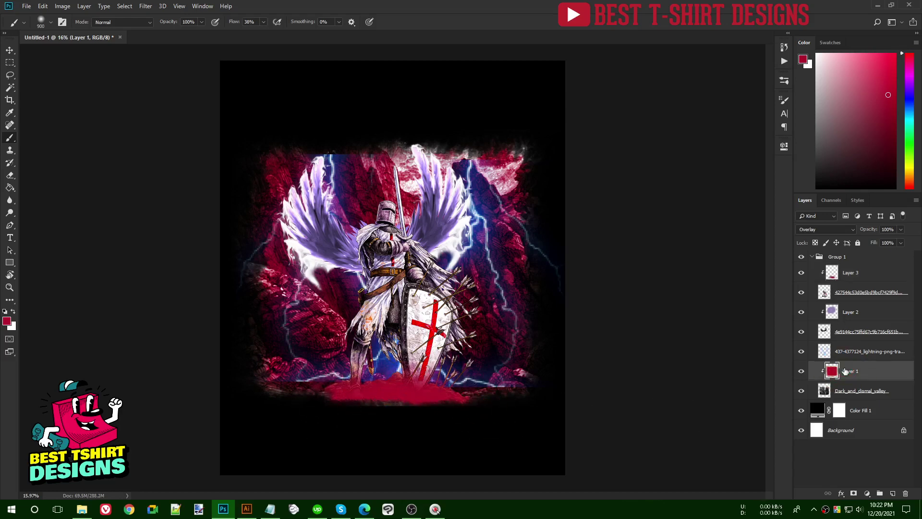
# Set Layer 3's blend mode to Overlay so the crimson blends into the ground, and deselect the layer
pyautogui.click(849, 271)
pyautogui.click(818, 229)
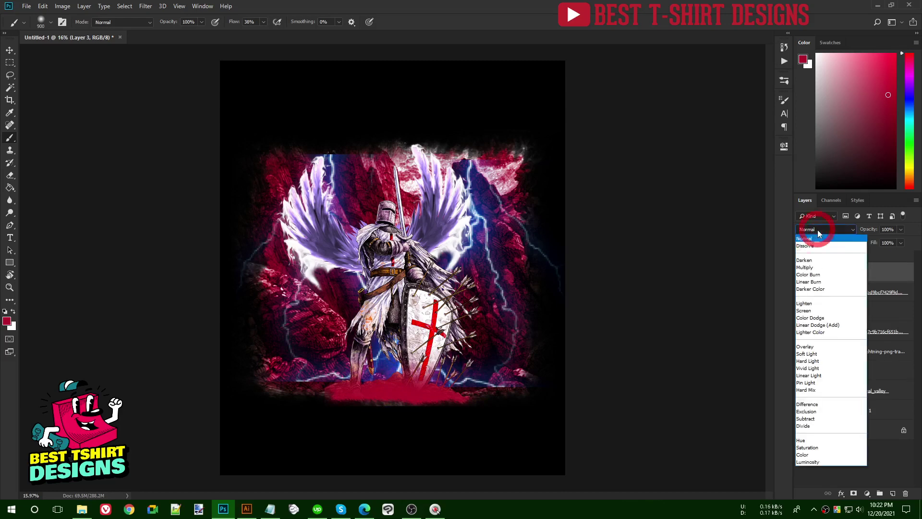
pyautogui.click(806, 347)
pyautogui.press('v')
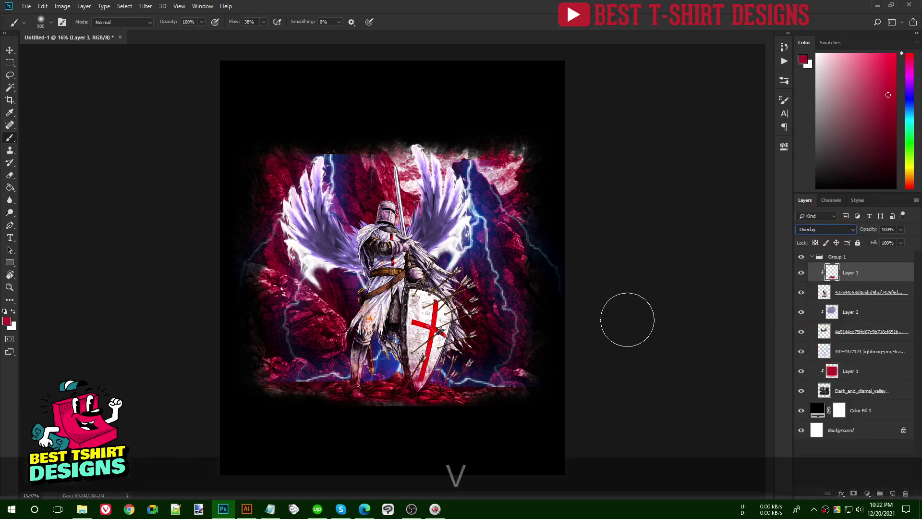
pyautogui.click(601, 301)
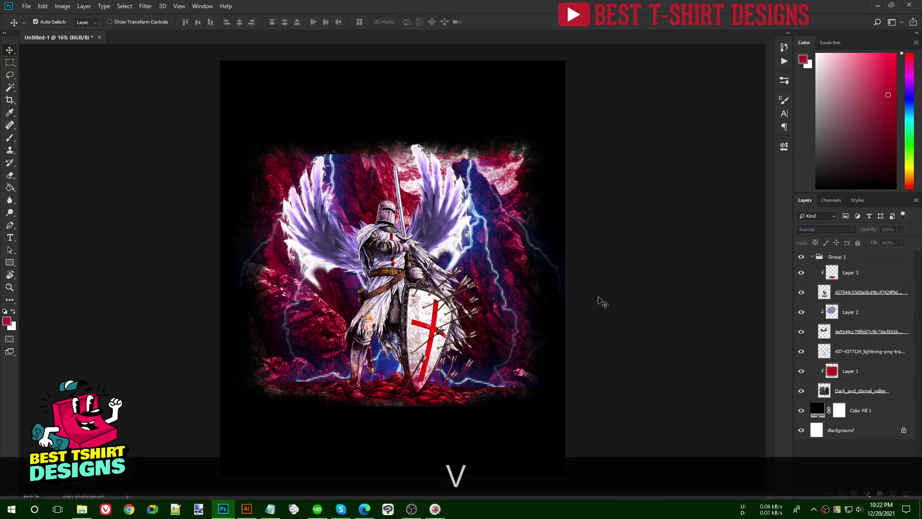
pyautogui.click(635, 314)
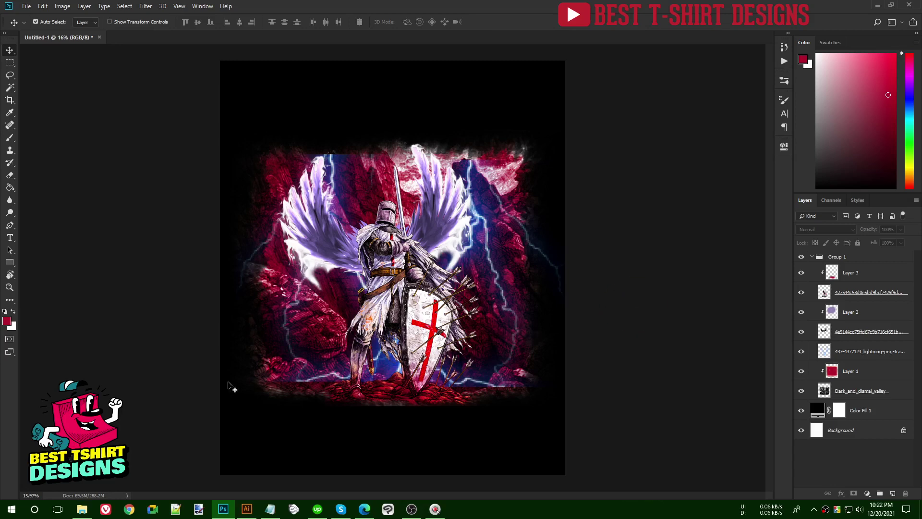
pyautogui.press('v')
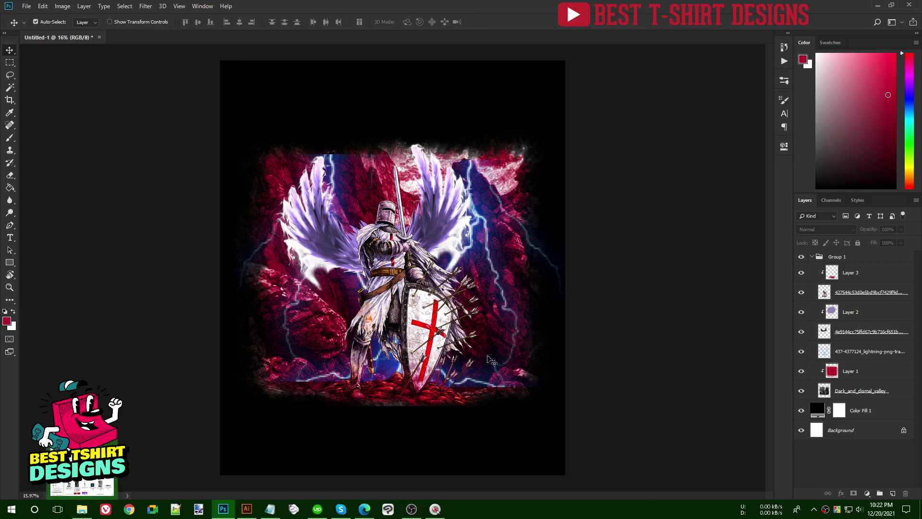
# Switch to Notepad and review the wording and line breaks of the quote, then return to the Photoshop design
pyautogui.click(270, 509)
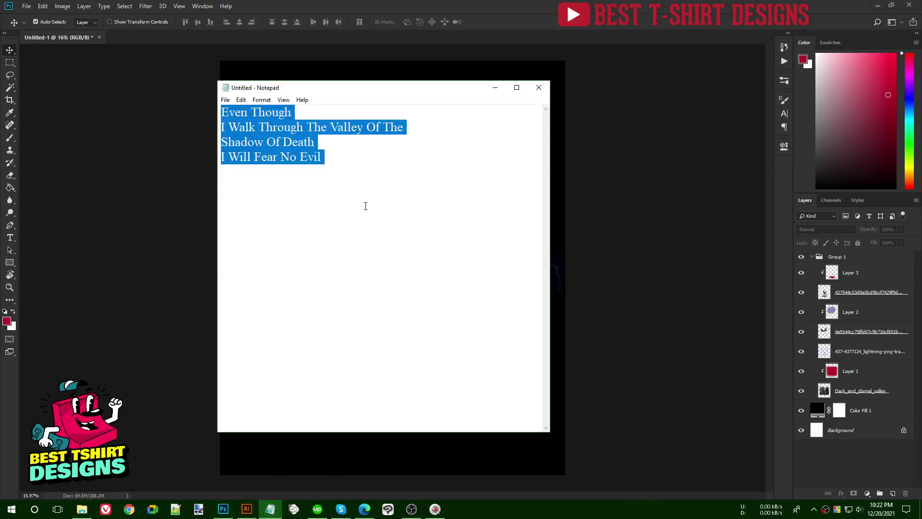
pyautogui.click(311, 175)
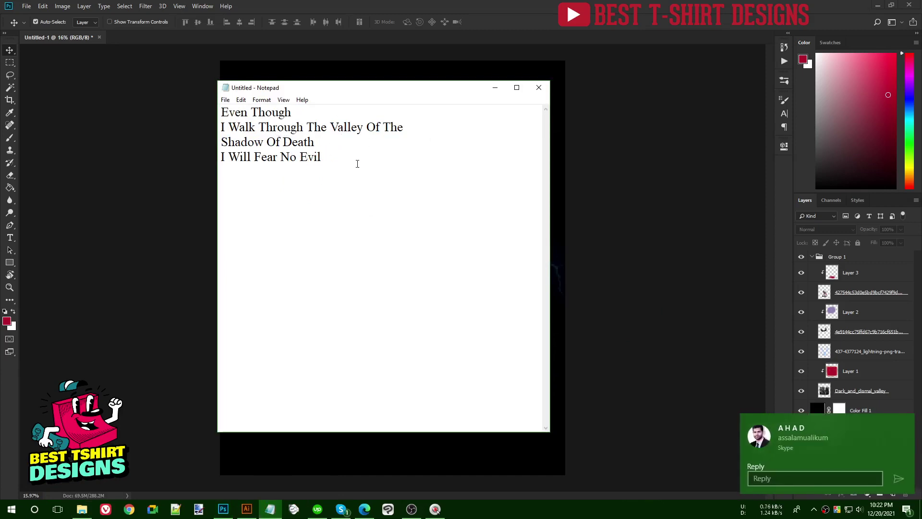
pyautogui.moveTo(356, 160); pyautogui.dragTo(156, 108)
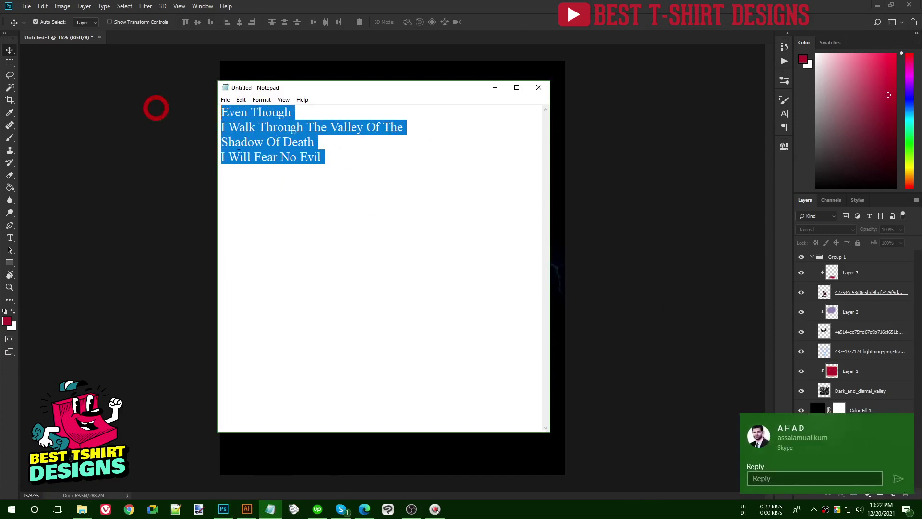
pyautogui.click(496, 87)
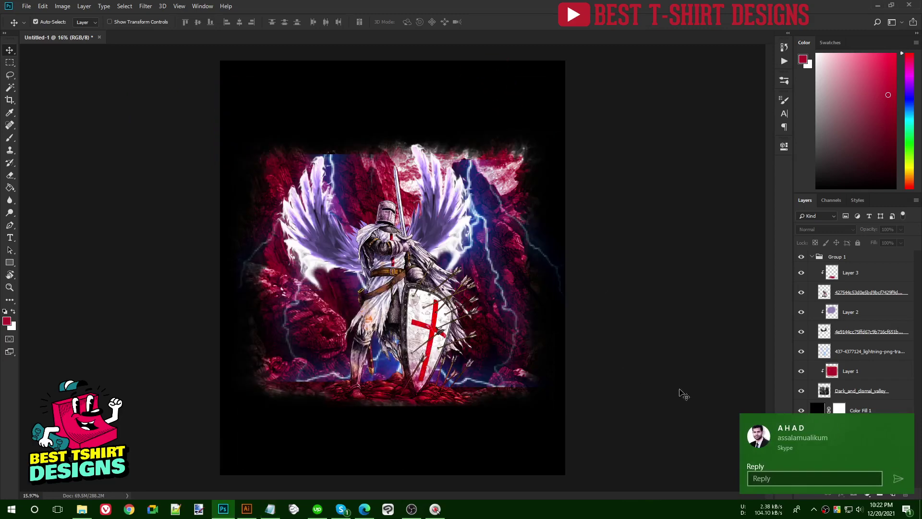
pyautogui.click(906, 424)
pyautogui.press('F10')
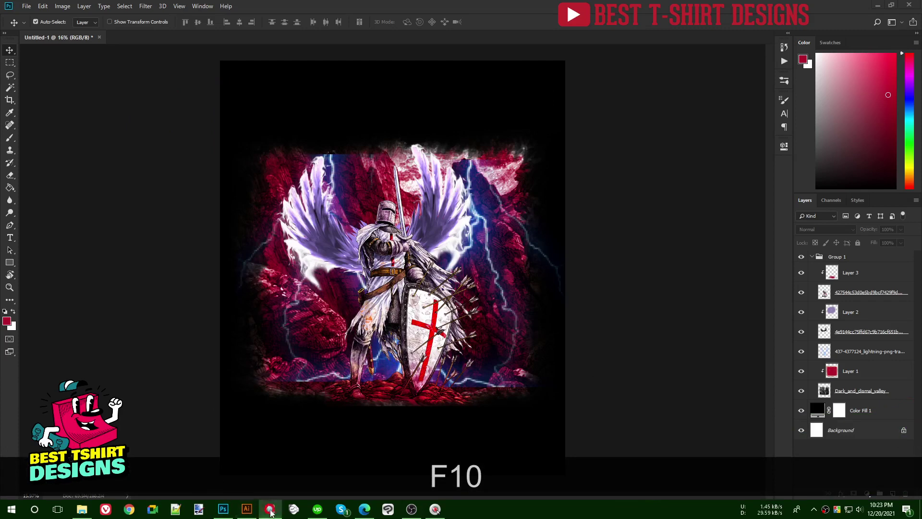
pyautogui.click(270, 508)
pyautogui.moveTo(359, 161); pyautogui.dragTo(222, 112)
pyautogui.click(325, 142)
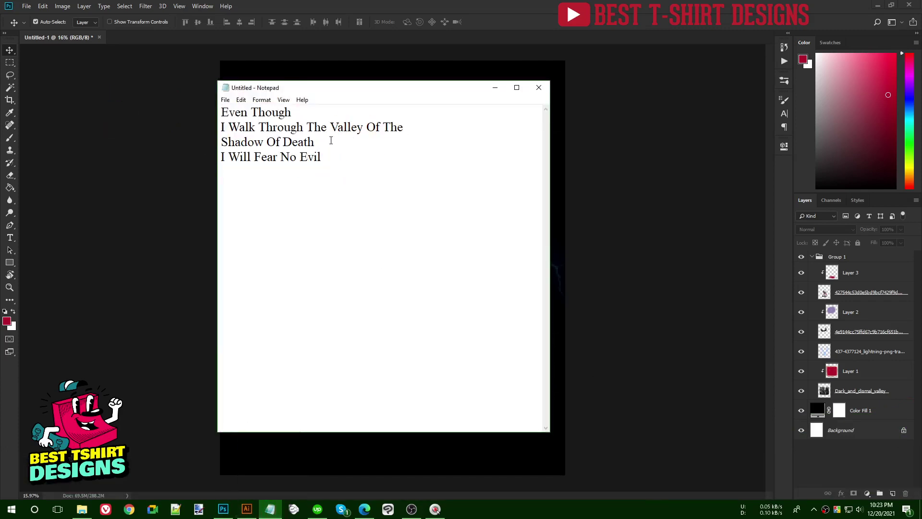
pyautogui.moveTo(331, 141); pyautogui.dragTo(183, 142)
pyautogui.click(286, 144)
pyautogui.click(151, 147)
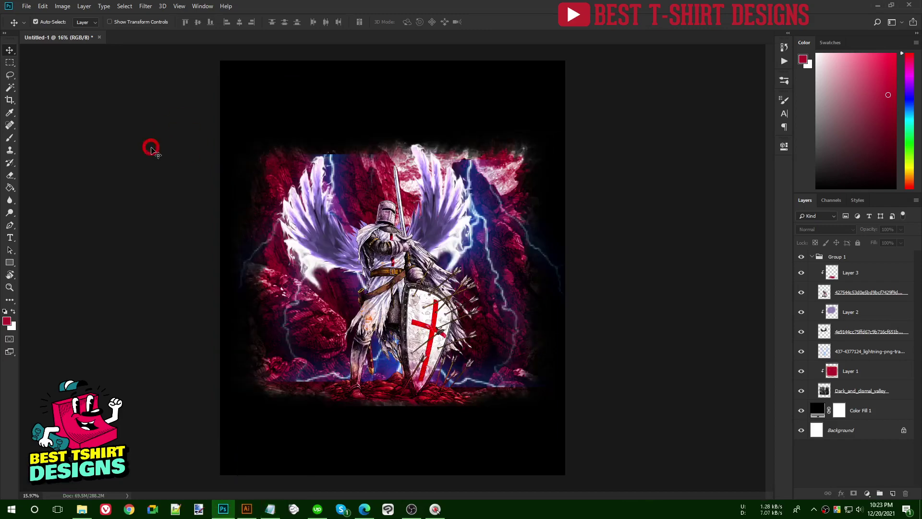
# Place the PngItem_662423 skull pile image from the 167 Storm folder into the design
pyautogui.click(82, 510)
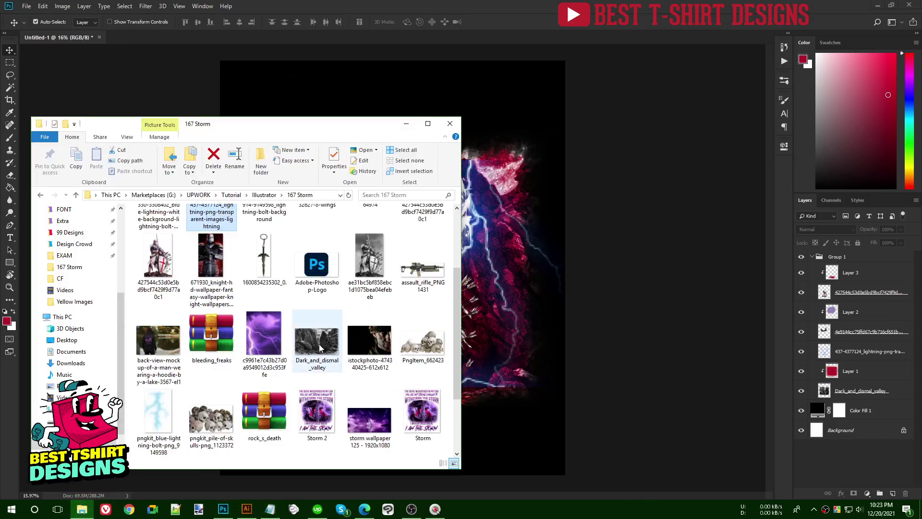
pyautogui.scroll(-2, 320, 347)
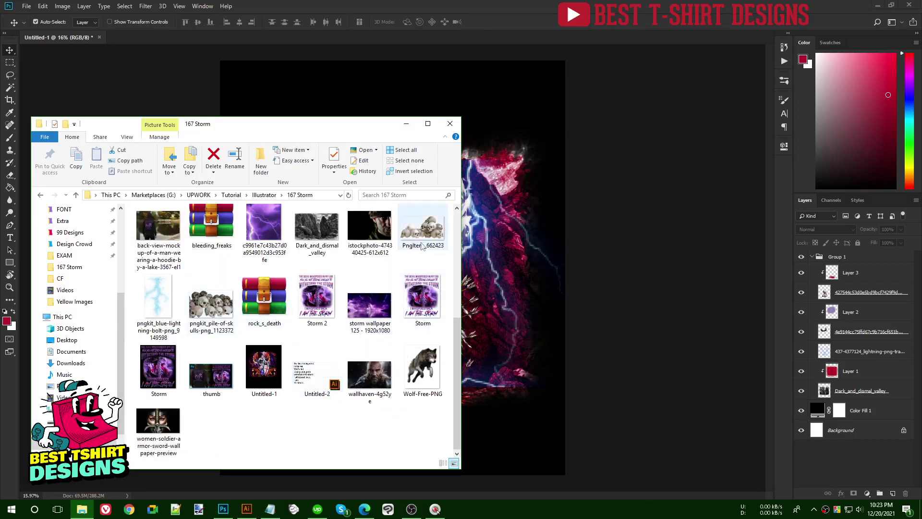
pyautogui.moveTo(422, 246); pyautogui.dragTo(475, 312)
pyautogui.hotkey('shift', 'alt', 'Return')
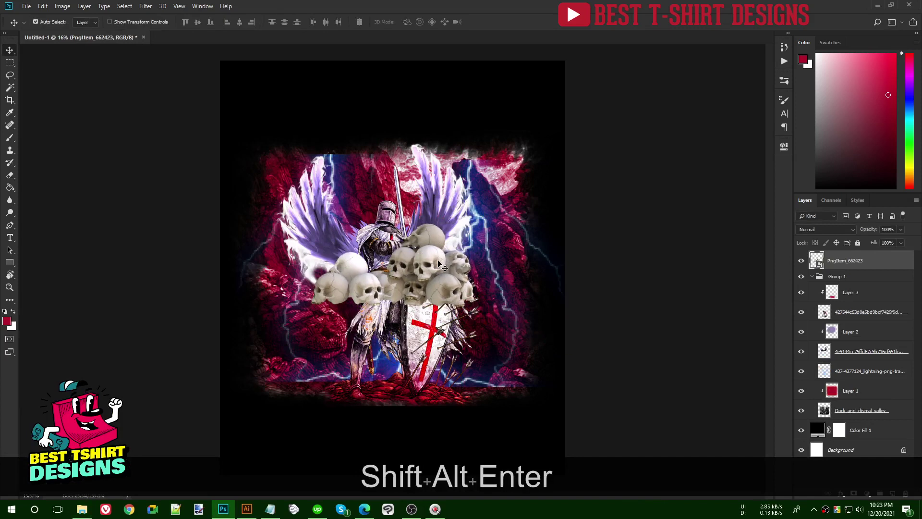
# Move the skull pile to the ground right of the knight's shield and scale it down to about 40%
pyautogui.moveTo(431, 261); pyautogui.dragTo(495, 359)
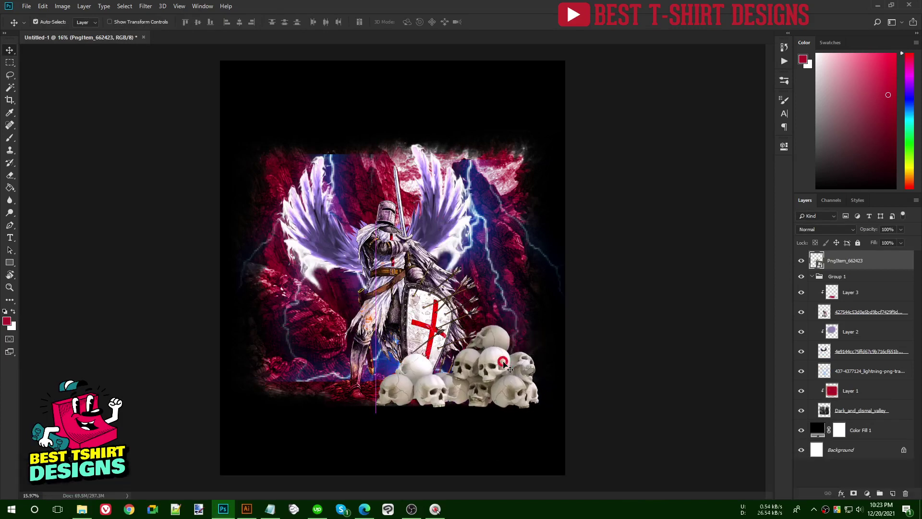
pyautogui.hotkey('ctrl', 't')
pyautogui.moveTo(540, 409); pyautogui.dragTo(514, 392)
pyautogui.press('Return')
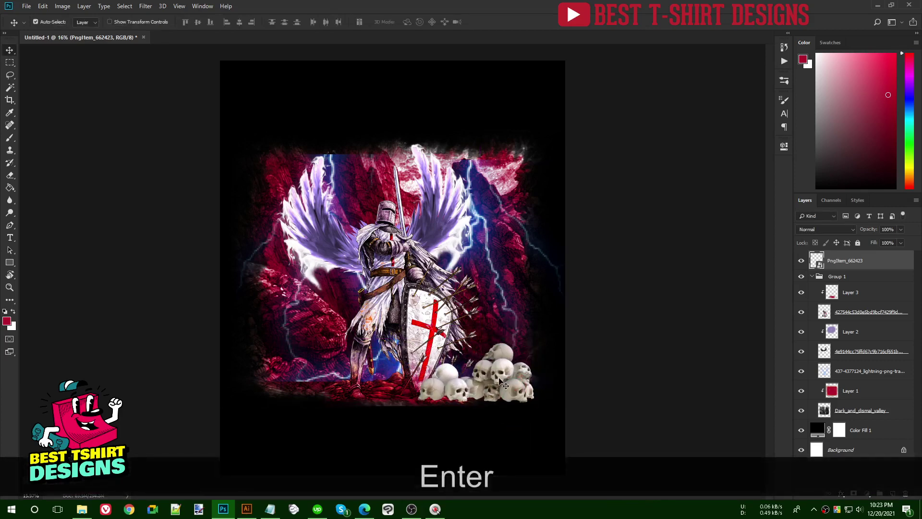
# Duplicate the skull pile to the left of the knight, flip the copy horizontally, and shift it slightly toward his feet
pyautogui.moveTo(460, 378); pyautogui.dragTo(283, 377)
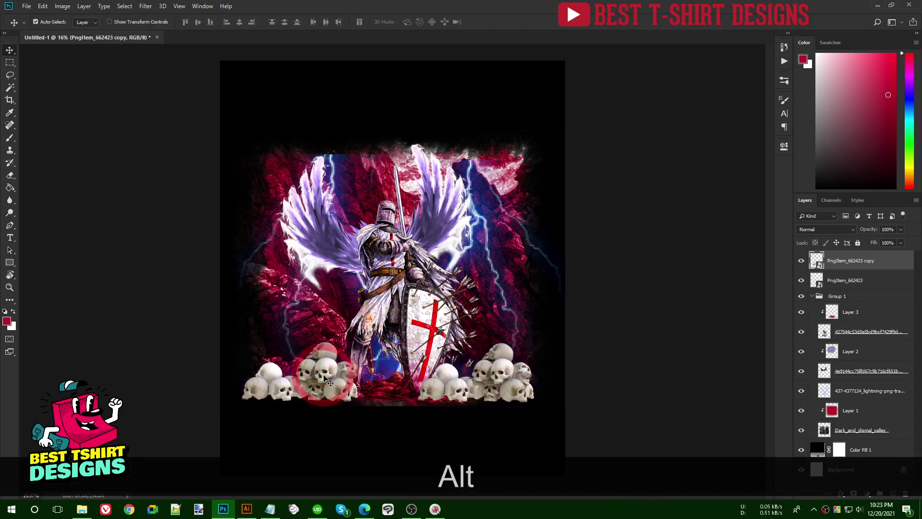
pyautogui.hotkey('ctrl', 'alt', 't')
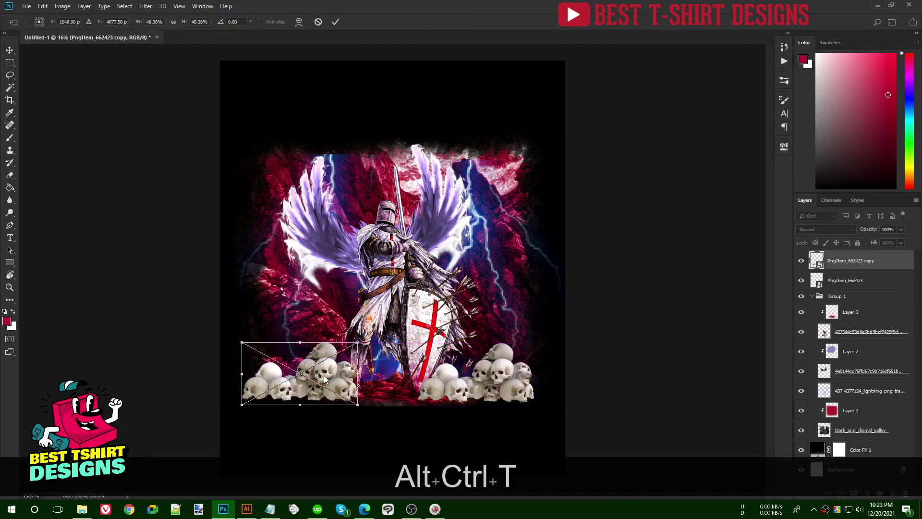
pyautogui.rightClick(325, 374)
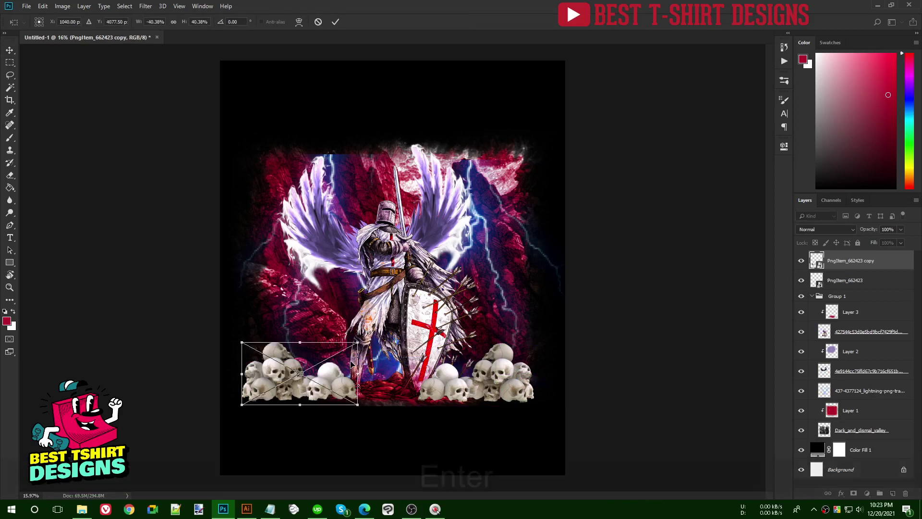
pyautogui.press('Return')
pyautogui.moveTo(329, 383); pyautogui.dragTo(344, 383)
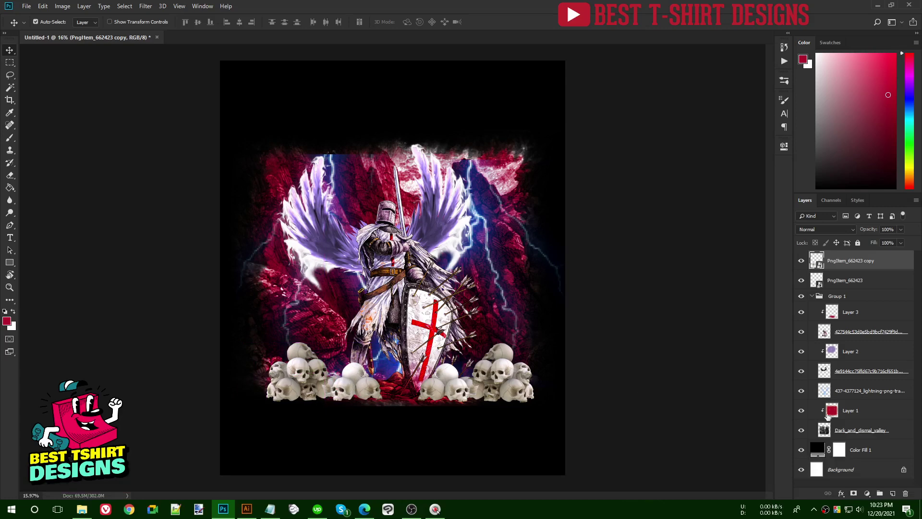
# Move the PngItem_662423 copy layer into Group 1, between Layer 2 and the knight layer
pyautogui.moveTo(857, 262); pyautogui.dragTo(873, 355)
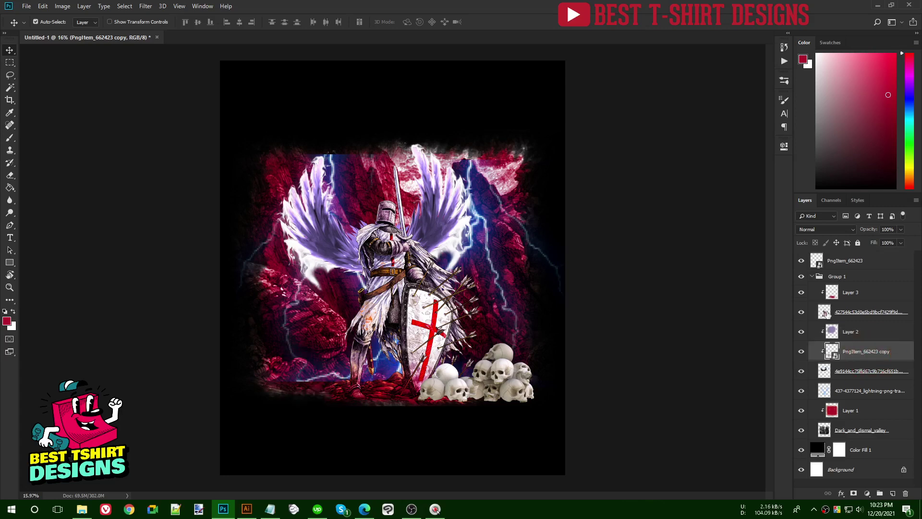
pyautogui.moveTo(846, 353); pyautogui.dragTo(858, 329)
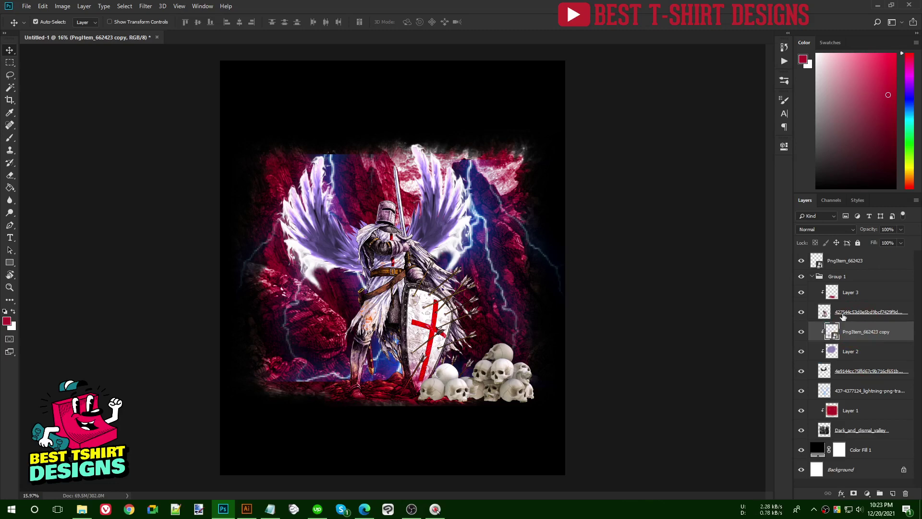
# Move the PngItem_662423 copy skull layer out of Group 1 and place it directly below the PngItem_662423 layer
pyautogui.click(801, 312)
pyautogui.click(801, 312)
pyautogui.moveTo(863, 333); pyautogui.dragTo(856, 311)
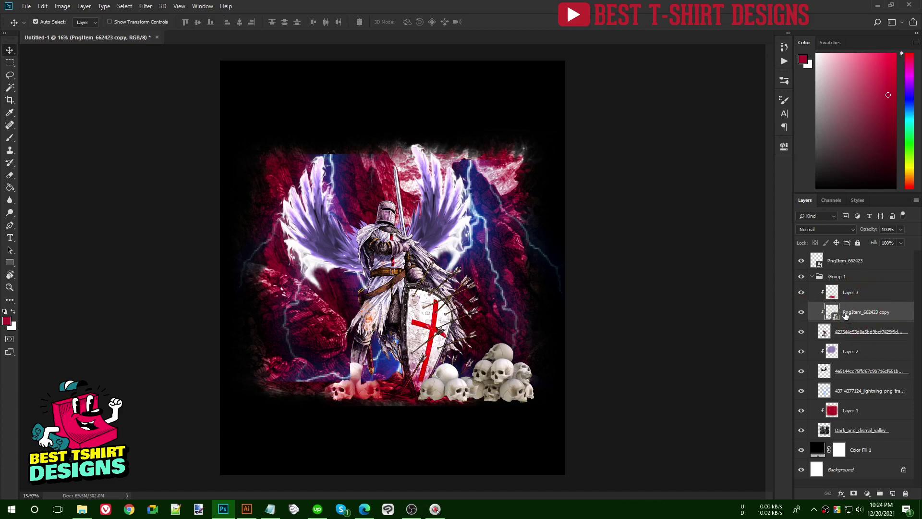
pyautogui.click(803, 293)
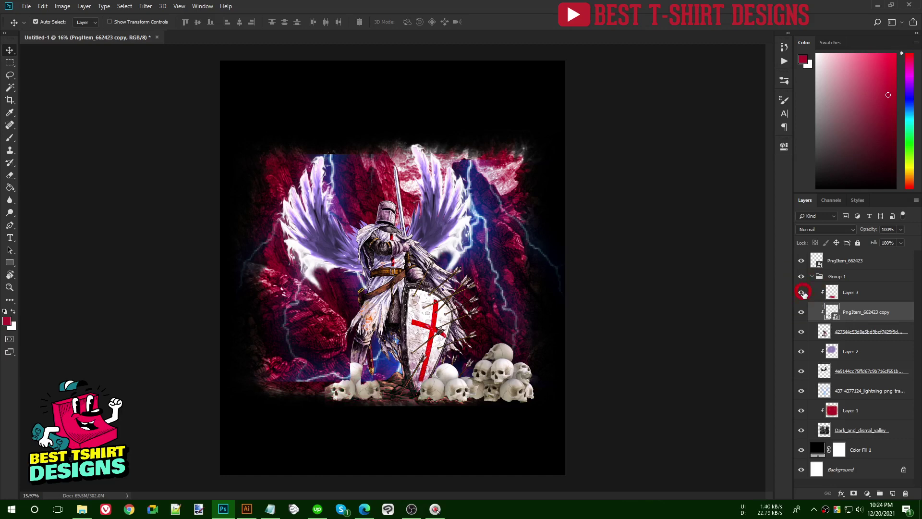
pyautogui.click(802, 293)
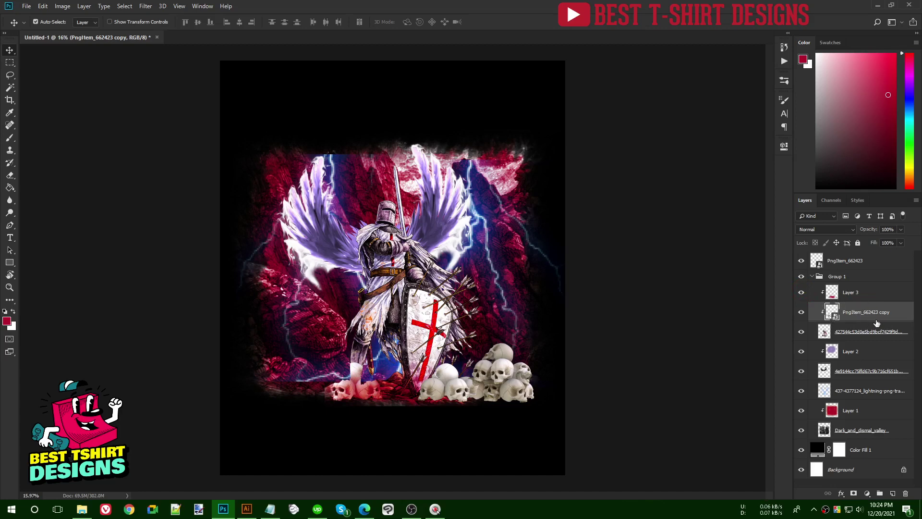
pyautogui.press('ctrl')
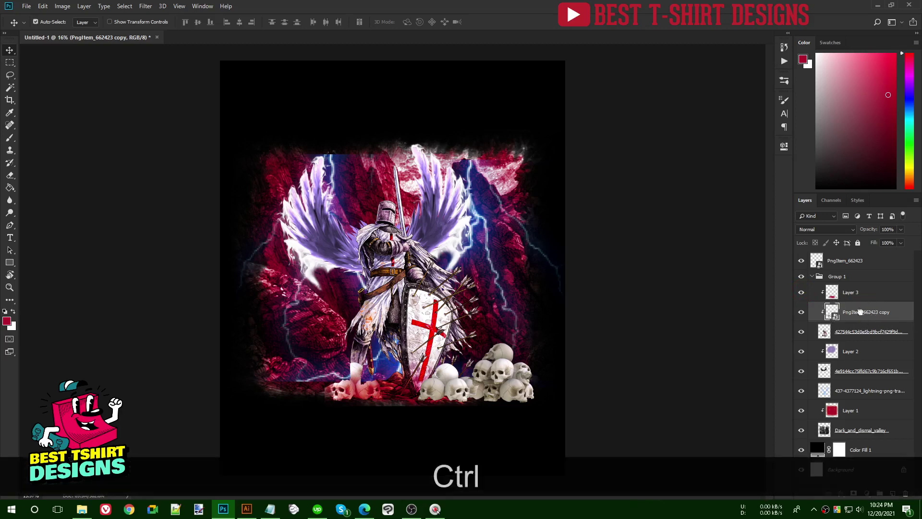
pyautogui.moveTo(860, 312); pyautogui.dragTo(855, 269)
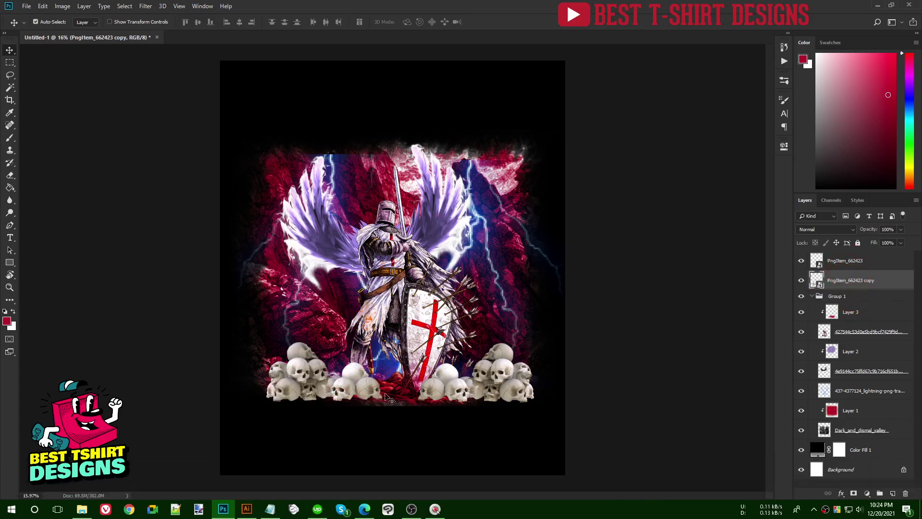
# Nudge the two skull piles slightly inward toward the knight and rasterize both PngItem_662423 layers
pyautogui.moveTo(339, 385); pyautogui.dragTo(344, 387)
pyautogui.moveTo(501, 382); pyautogui.dragTo(500, 384)
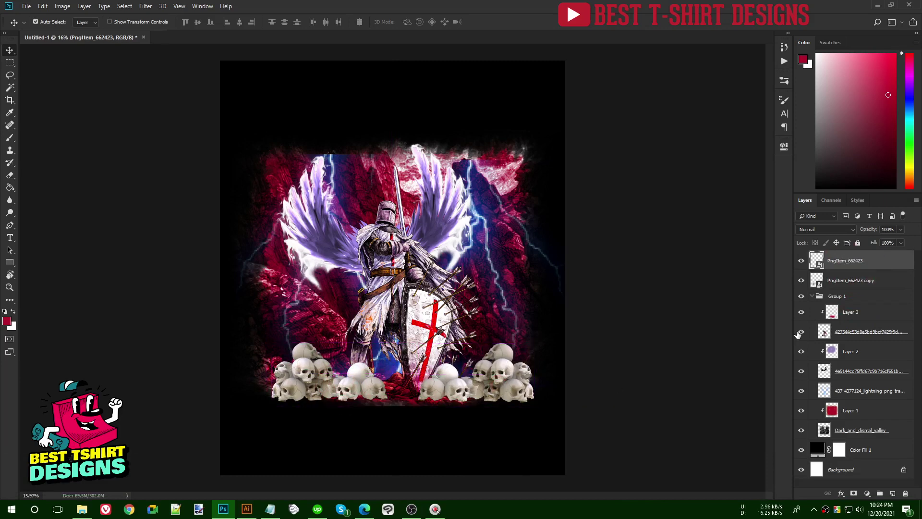
pyautogui.keyDown('shift'); pyautogui.click(842, 280); pyautogui.keyUp('shift')
pyautogui.rightClick(843, 280)
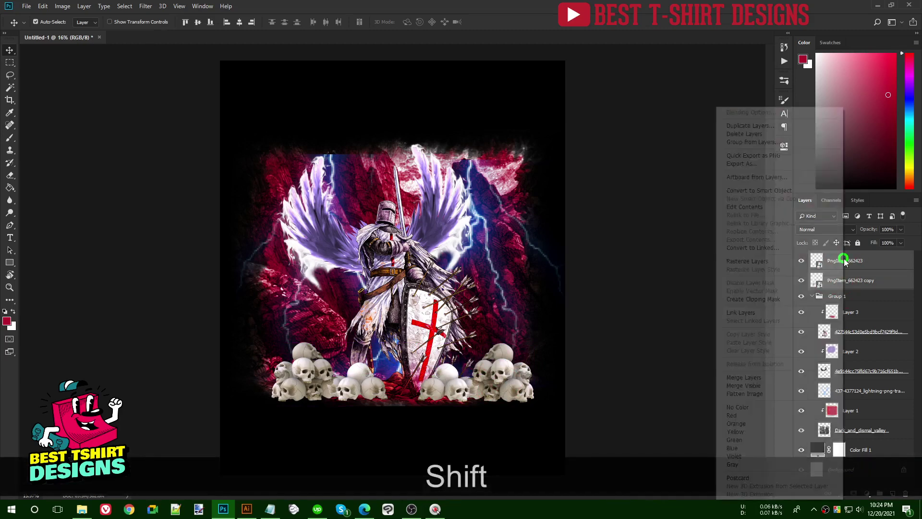
pyautogui.click(748, 261)
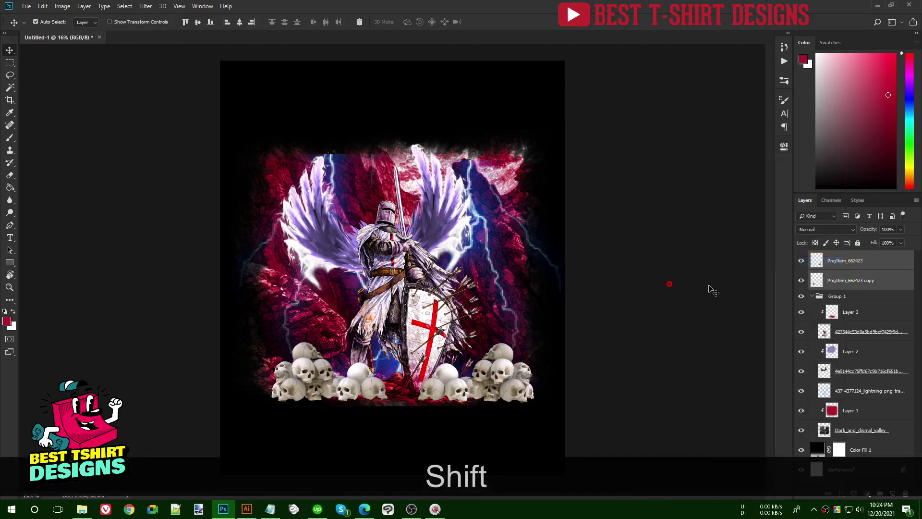
# Load the PngItem_662423 skull pile as a selection and paint it solid crimson on a new layer above
pyautogui.click(857, 264)
pyautogui.press('ctrl')
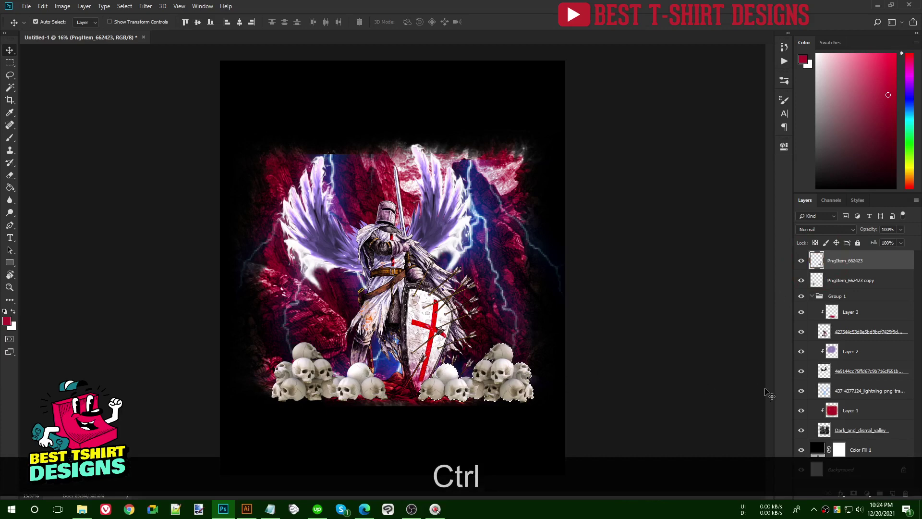
pyautogui.click(892, 494)
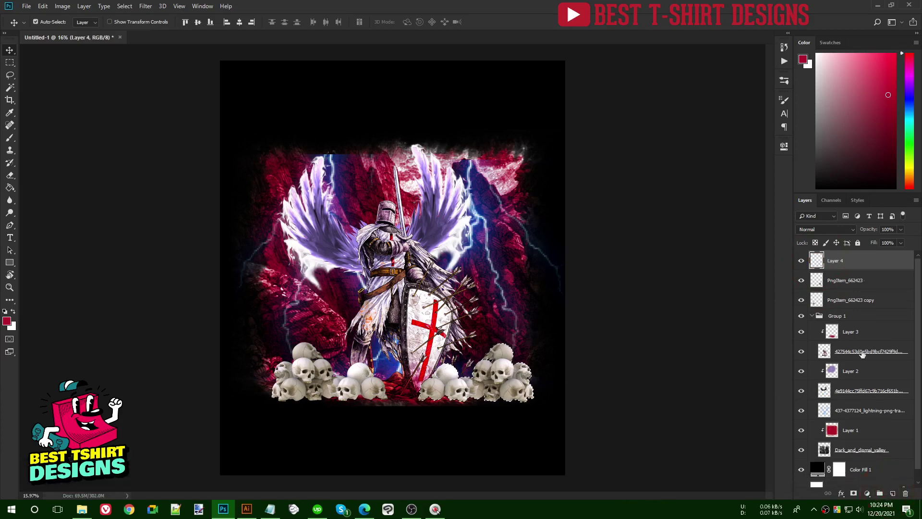
pyautogui.press('b')
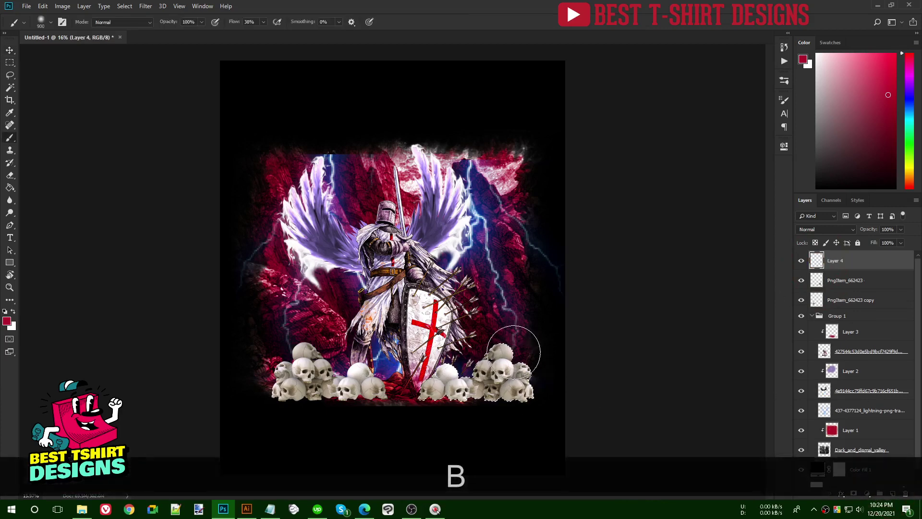
pyautogui.moveTo(442, 385); pyautogui.dragTo(551, 395)
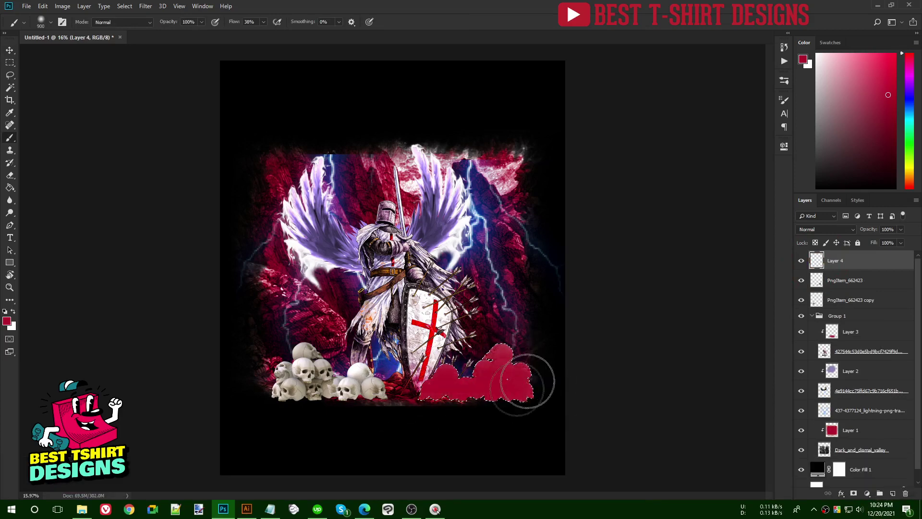
# Try blend modes such as Overlay, Luminosity and Multiply on the crimson Layer 4
pyautogui.click(815, 230)
pyautogui.click(817, 346)
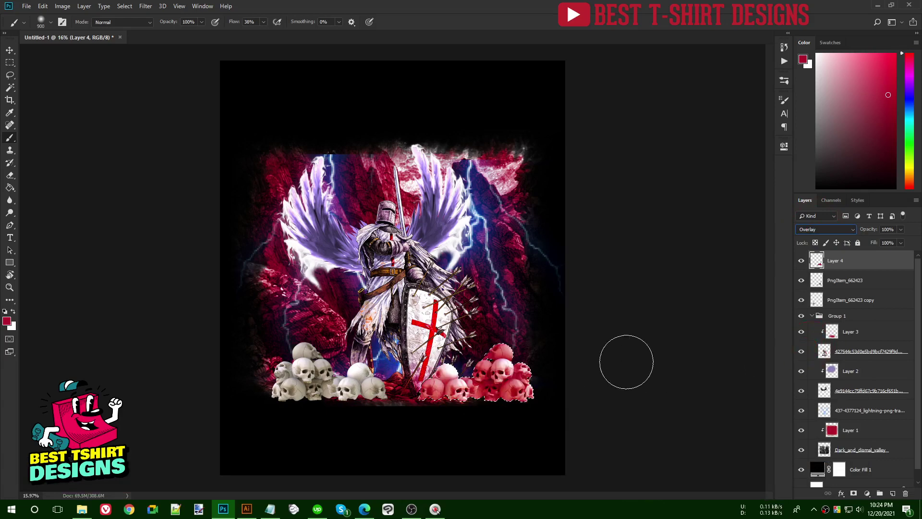
pyautogui.click(822, 229)
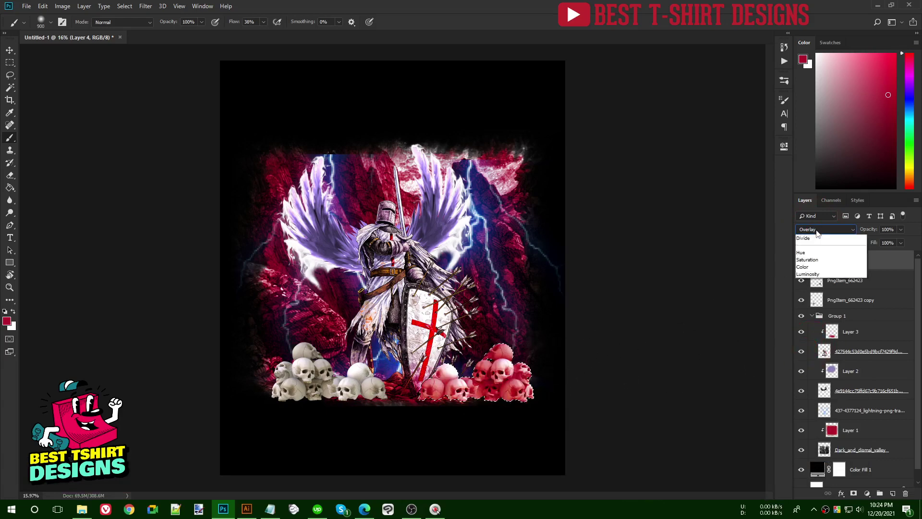
pyautogui.click(816, 263)
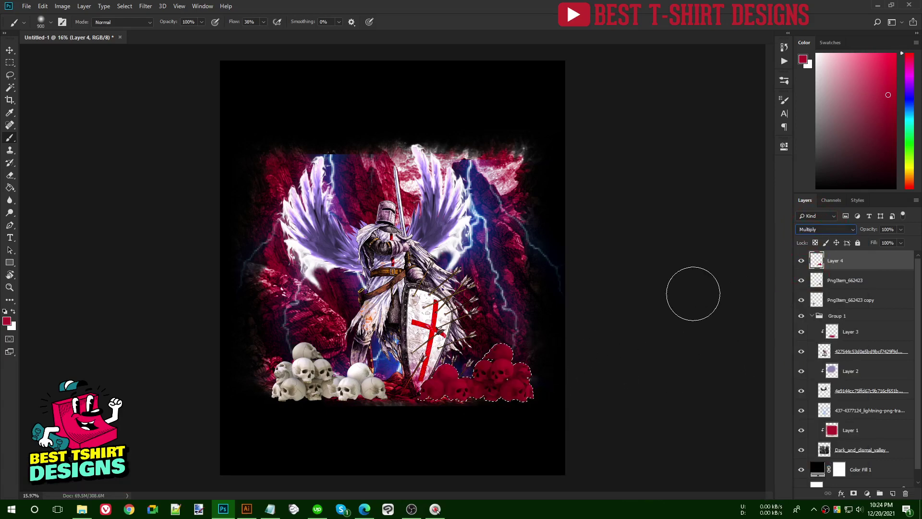
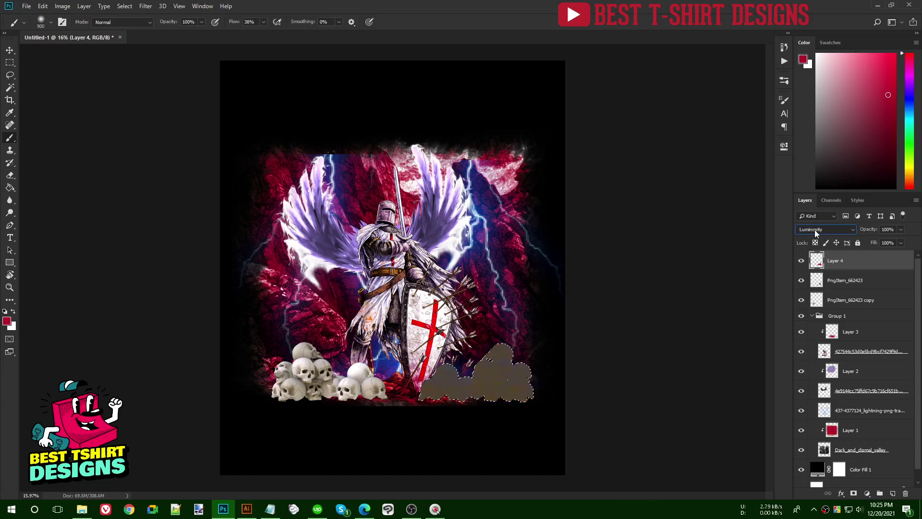
pyautogui.click(815, 230)
pyautogui.click(816, 258)
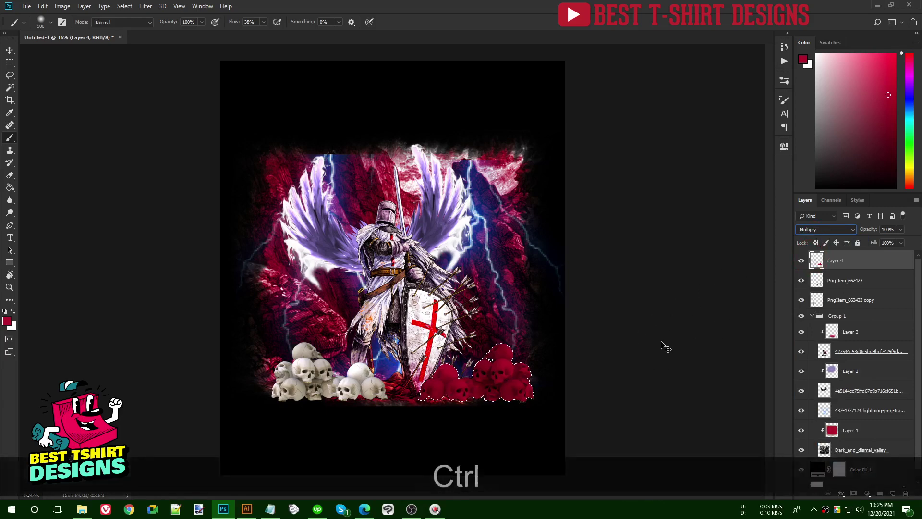
# Deselect the skull outline and set Layer 4 to the Color Burn blend mode at 100% opacity
pyautogui.hotkey('ctrl', 'd')
pyautogui.press('v')
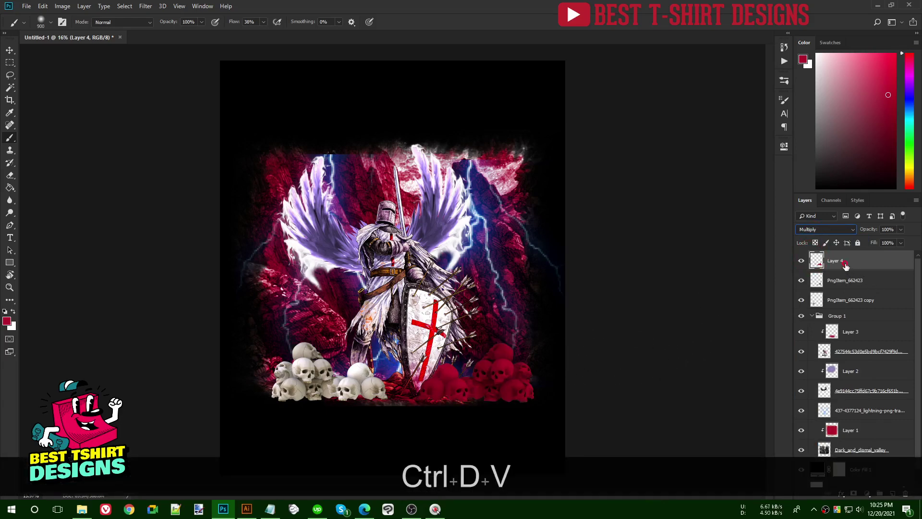
pyautogui.hotkey('shift', 'Down')
pyautogui.hotkey('shift', 'Down')
pyautogui.hotkey('shift', 'Down')
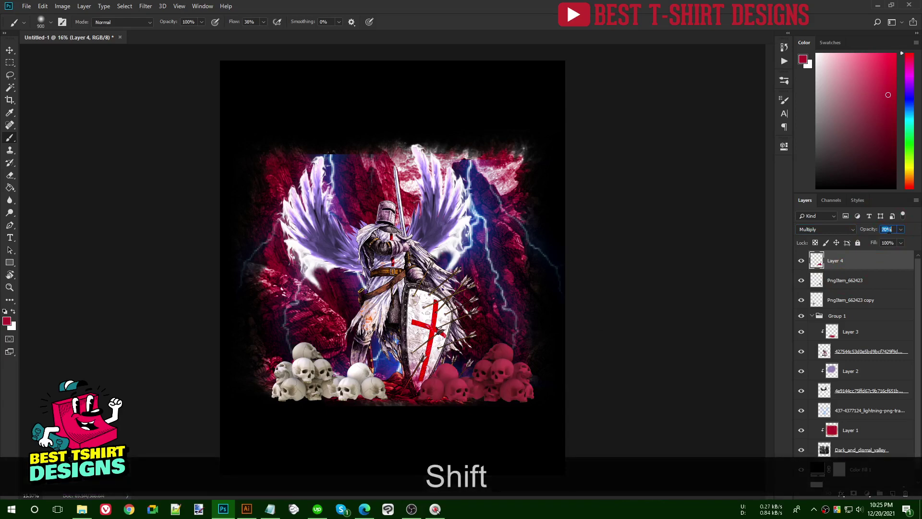
pyautogui.hotkey('shift', 'Up')
pyautogui.hotkey('shift', 'Up')
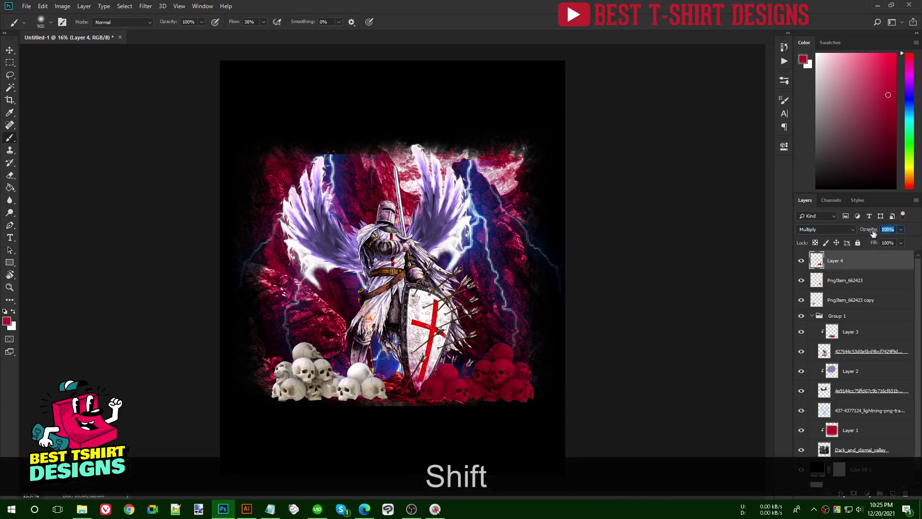
pyautogui.click(821, 231)
pyautogui.click(816, 280)
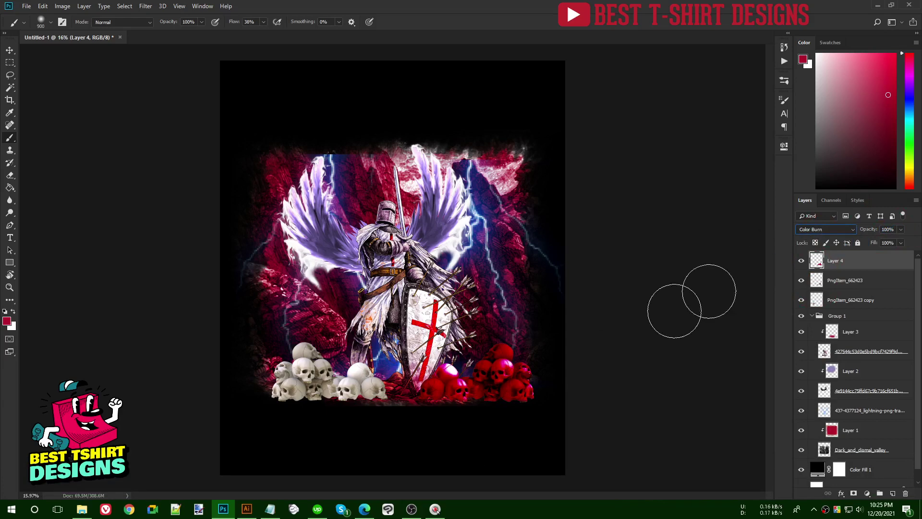
pyautogui.press('v')
pyautogui.click(9, 50)
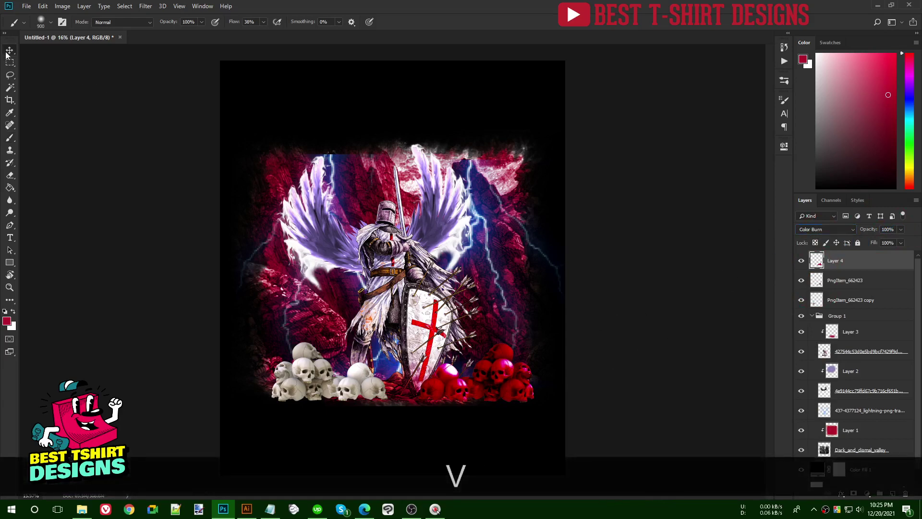
pyautogui.click(99, 196)
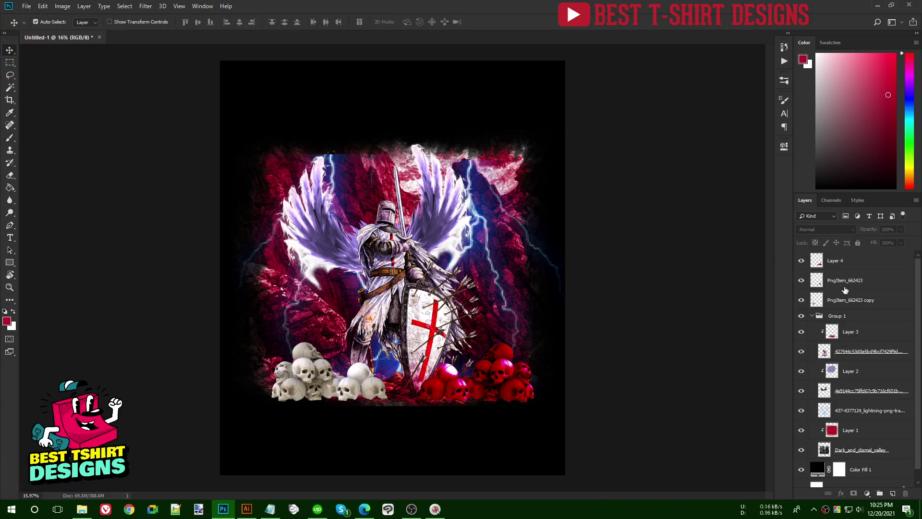
# Load the PngItem_662423 copy skull pile as a selection and paint it crimson on a new layer directly above
pyautogui.click(801, 301)
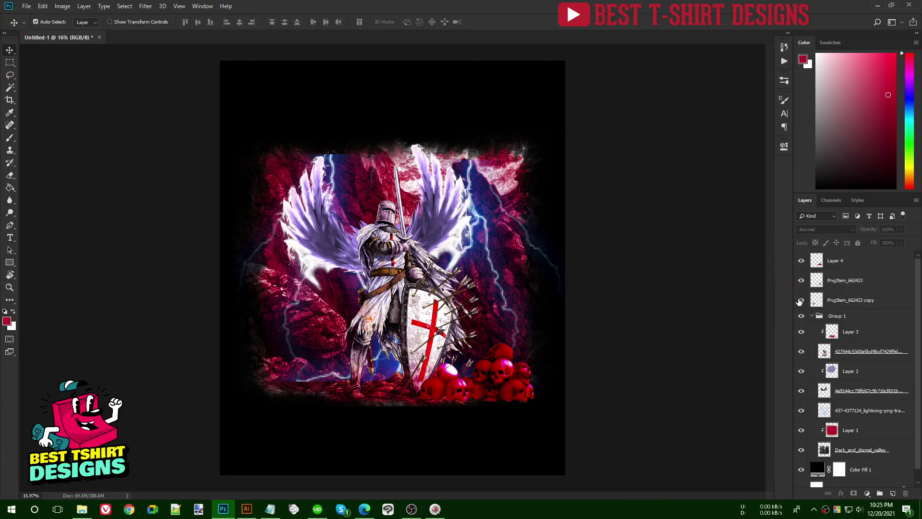
pyautogui.click(801, 301)
pyautogui.click(860, 301)
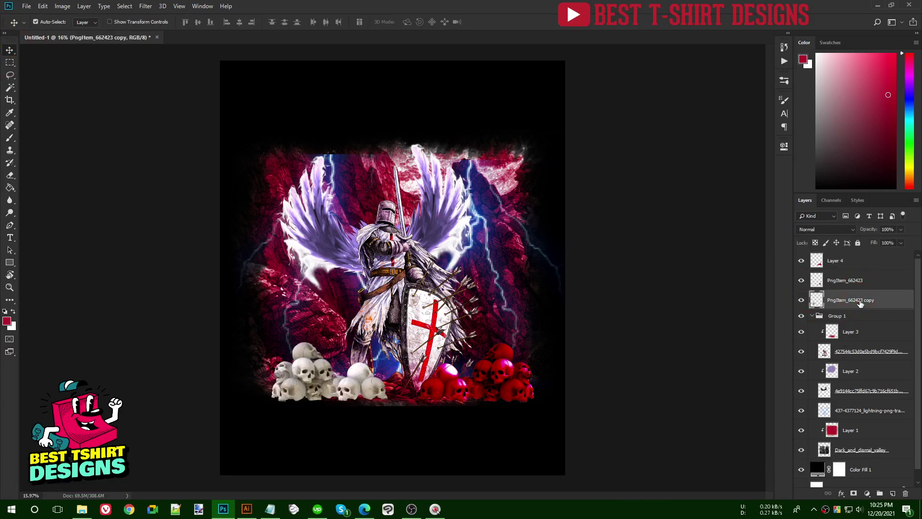
pyautogui.keyDown('ctrl'); pyautogui.click(817, 284); pyautogui.keyUp('ctrl')
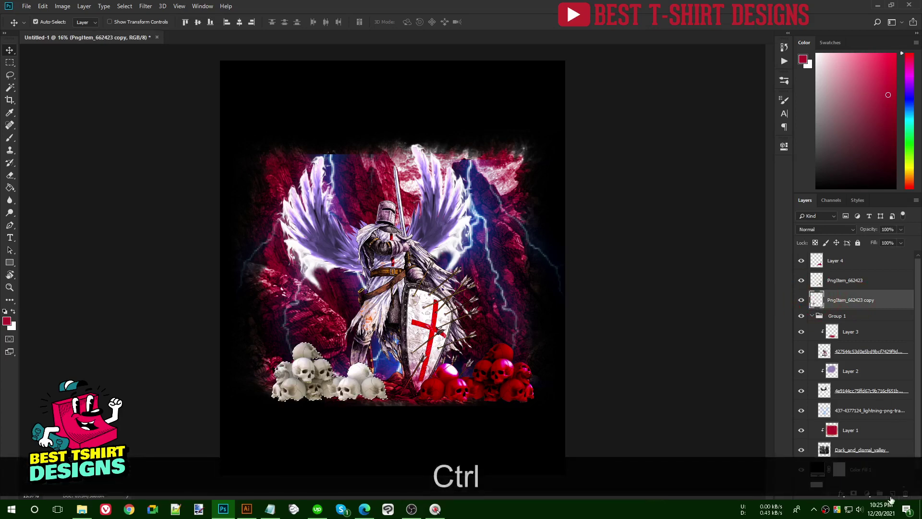
pyautogui.click(893, 493)
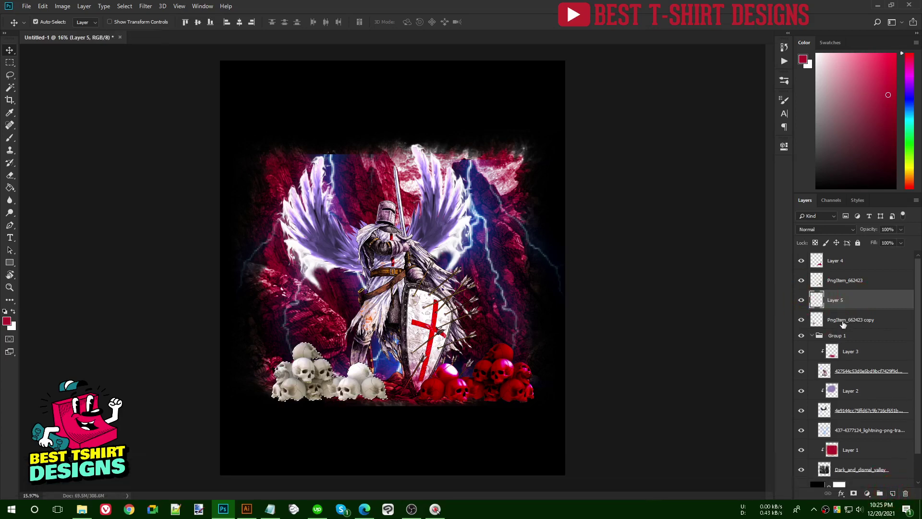
pyautogui.press('b')
pyautogui.moveTo(309, 371)
pyautogui.mouseDown()
pyautogui.moveTo(288, 377)
pyautogui.moveTo(381, 387)
pyautogui.moveTo(301, 391)
pyautogui.moveTo(345, 376)
pyautogui.mouseUp()
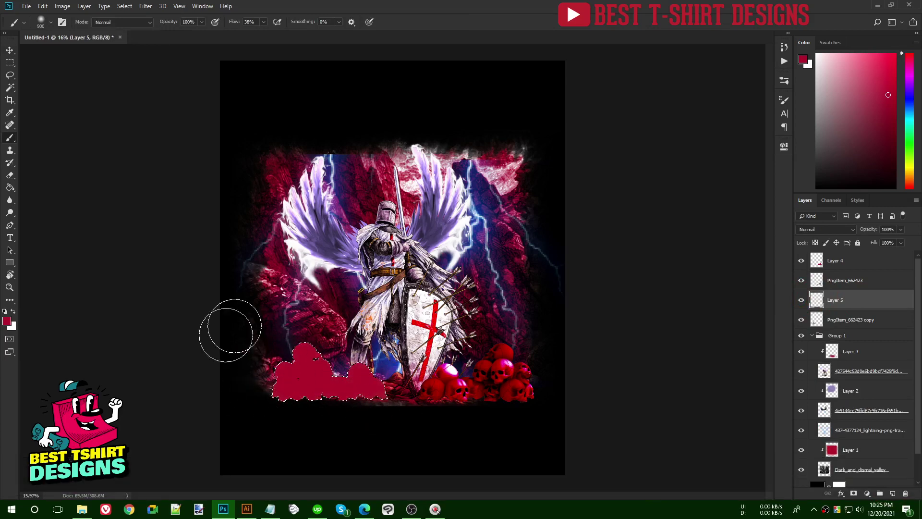
# Clear the selection and set the crimson Layer 5 to the Color Burn blend mode
pyautogui.hotkey('ctrl', 'd')
pyautogui.press('v')
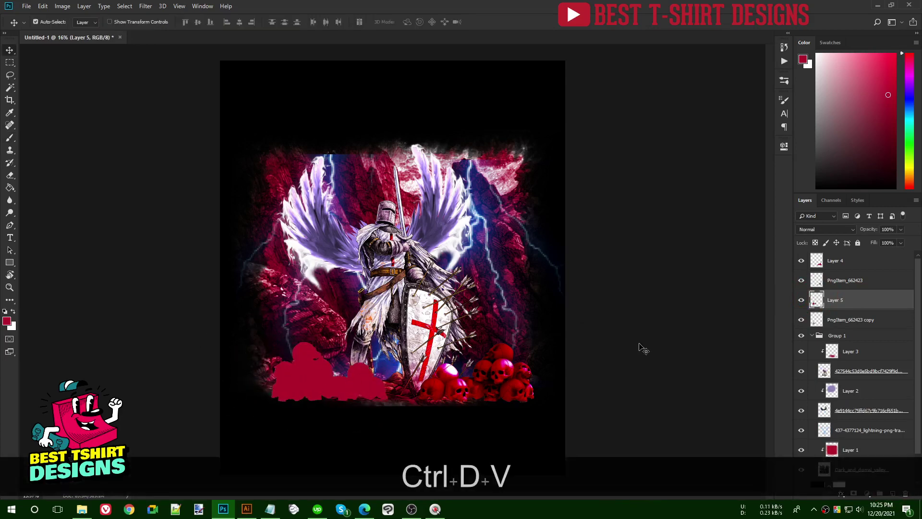
pyautogui.click(823, 229)
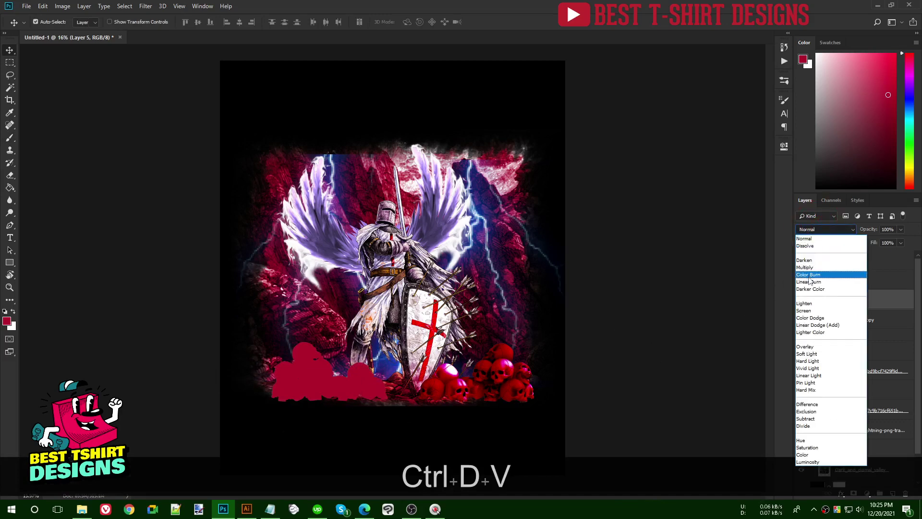
pyautogui.click(817, 282)
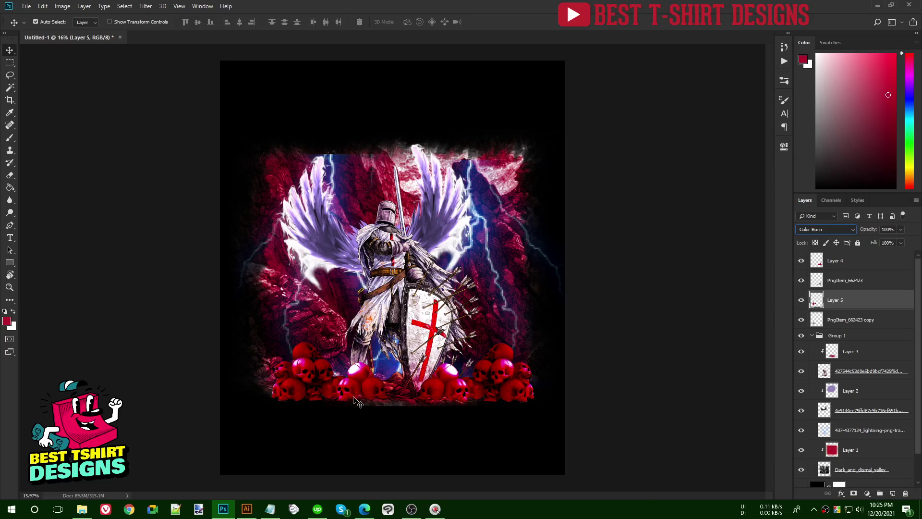
# Group Layer 5 together with the PngItem_662423 copy skull layer
pyautogui.press('alt')
pyautogui.click(700, 351)
pyautogui.scroll(3, 377, 428)
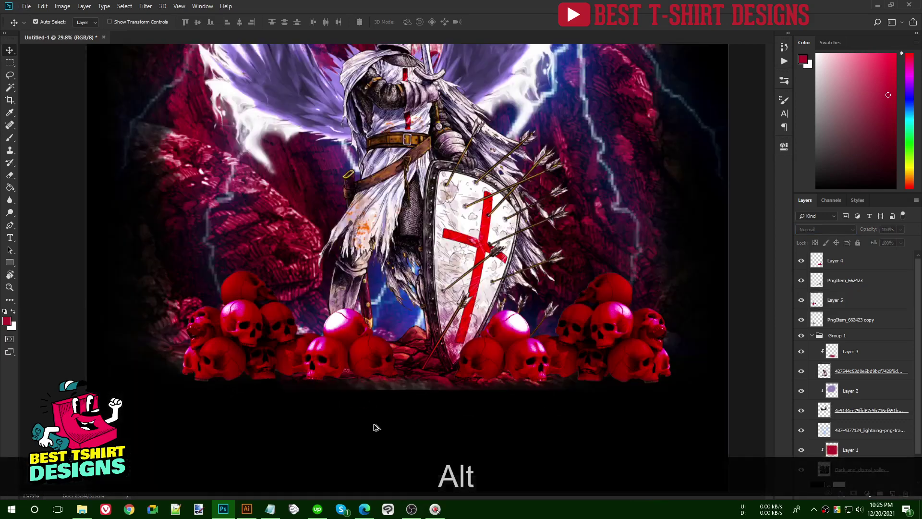
pyautogui.press('alt')
pyautogui.scroll(2, 341, 384)
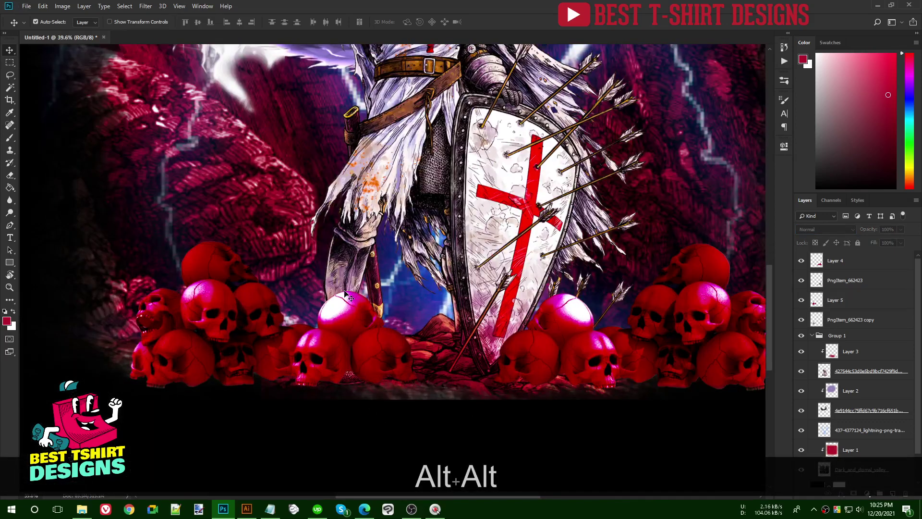
pyautogui.click(844, 319)
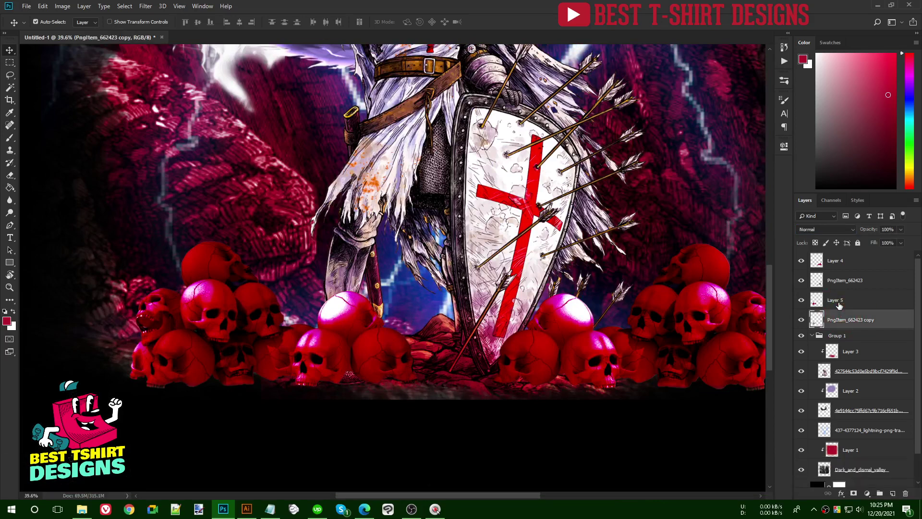
pyautogui.keyDown('shift'); pyautogui.click(838, 301); pyautogui.keyUp('shift')
pyautogui.hotkey('ctrl', 'g')
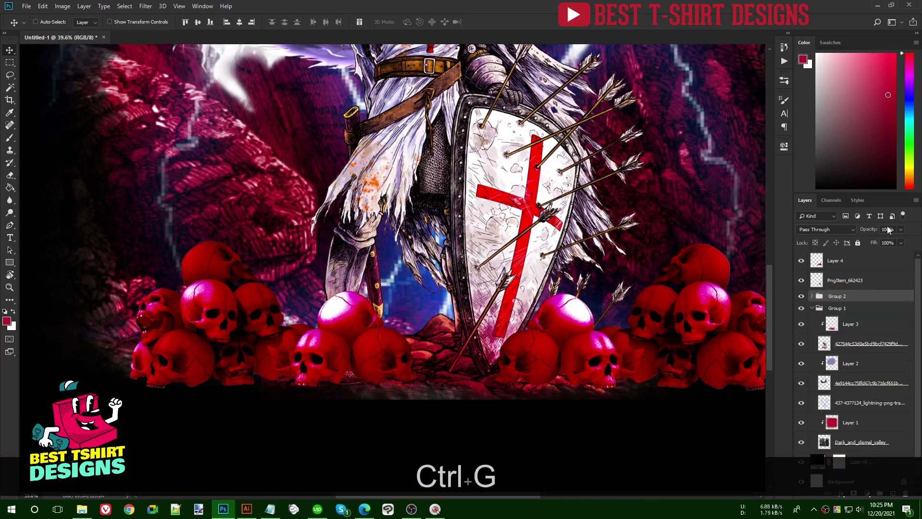
# Lower Group 2's opacity to 50% and add a white layer mask to the group
pyautogui.press('9')
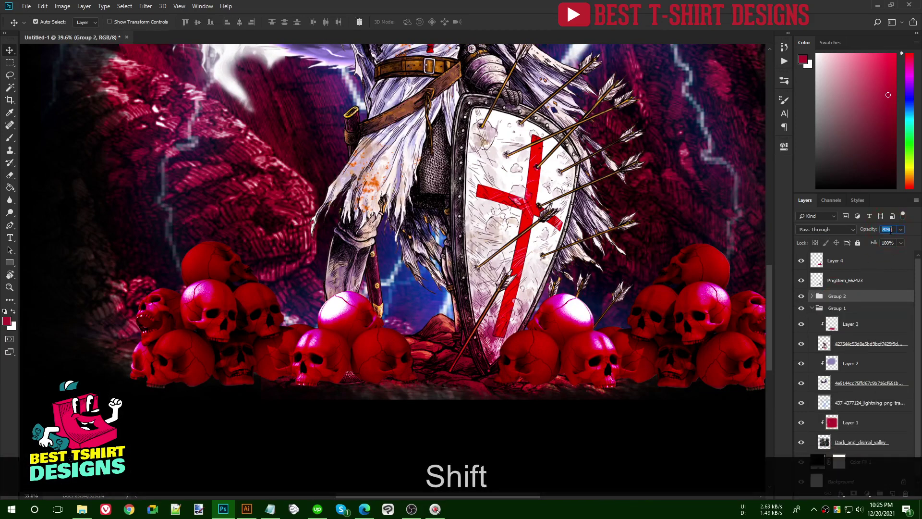
pyautogui.press('5')
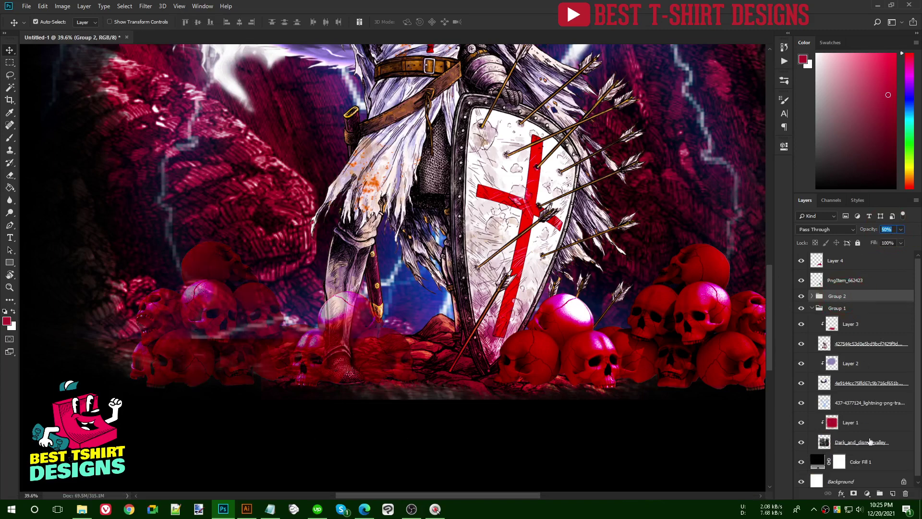
pyautogui.click(855, 493)
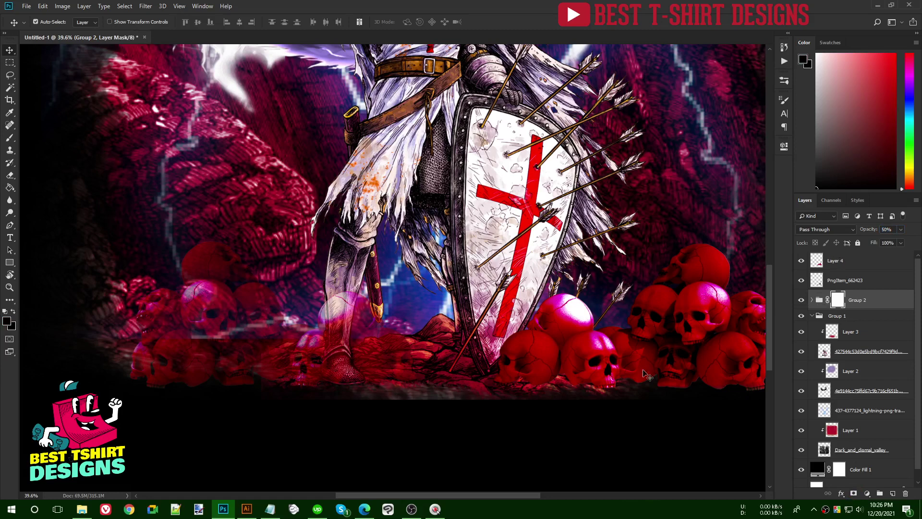
# Paint black on Group 2's mask with a 100 px brush to hide the skulls covering the knight's lower leg and foot
pyautogui.press('b')
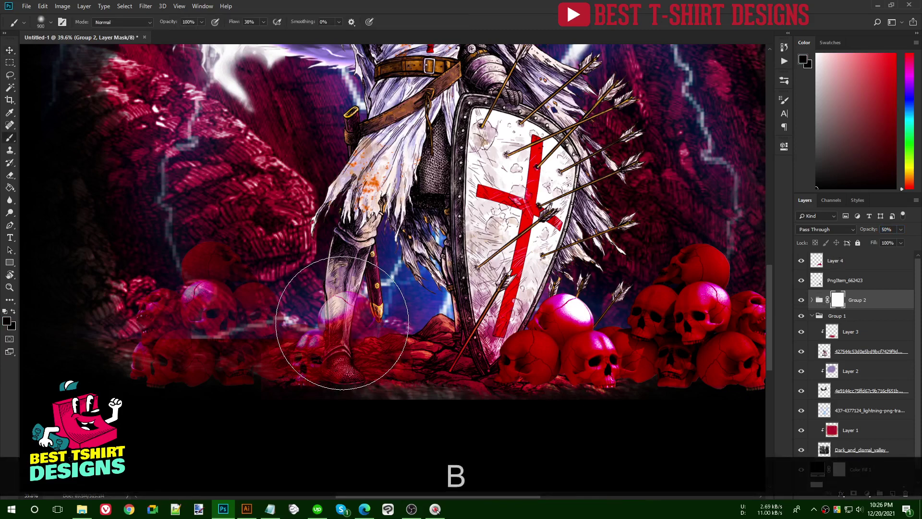
pyautogui.press('[')
pyautogui.press('[')
pyautogui.press('[')
pyautogui.press('[')
pyautogui.press('[')
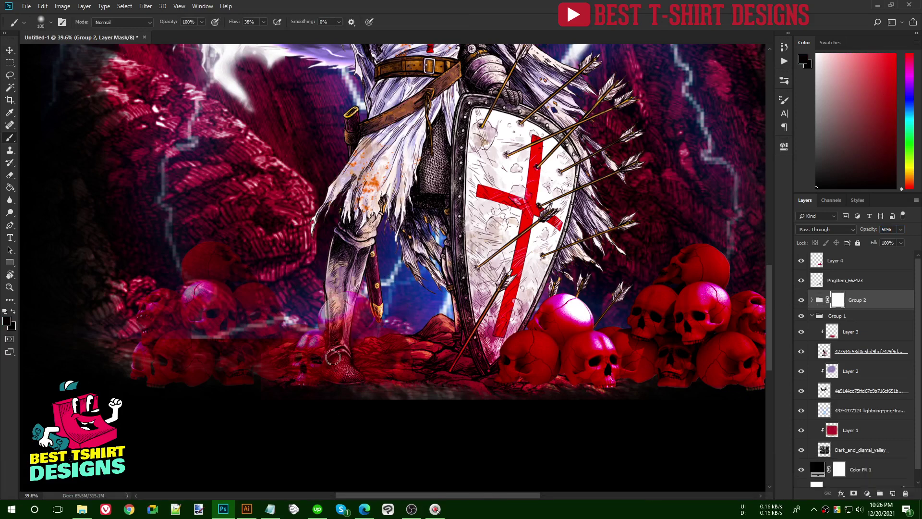
pyautogui.moveTo(338, 352)
pyautogui.mouseDown()
pyautogui.moveTo(351, 281)
pyautogui.moveTo(336, 292)
pyautogui.moveTo(350, 292)
pyautogui.moveTo(330, 370)
pyautogui.moveTo(342, 375)
pyautogui.moveTo(343, 288)
pyautogui.moveTo(334, 304)
pyautogui.moveTo(334, 348)
pyautogui.moveTo(347, 297)
pyautogui.moveTo(342, 362)
pyautogui.mouseUp()
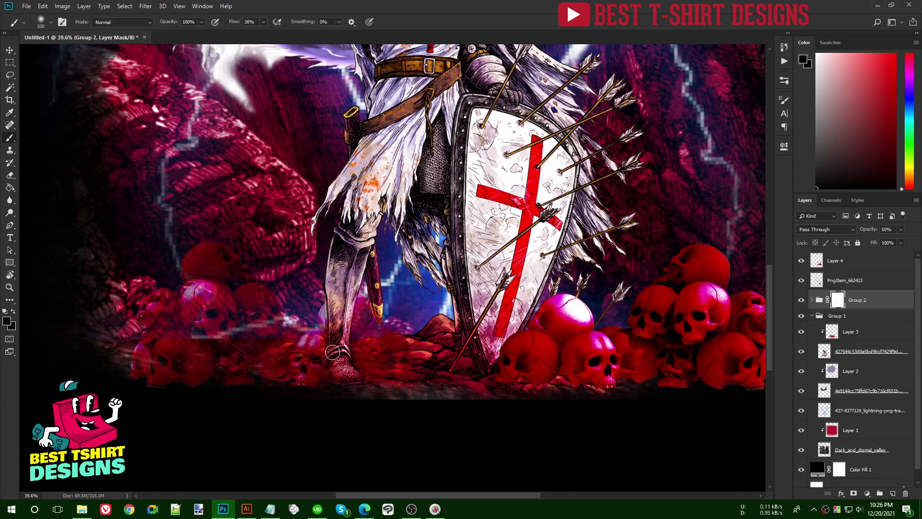
# Set Group 2's opacity back to 100% and deselect the group
pyautogui.press('alt')
pyautogui.scroll(-5, 351, 321)
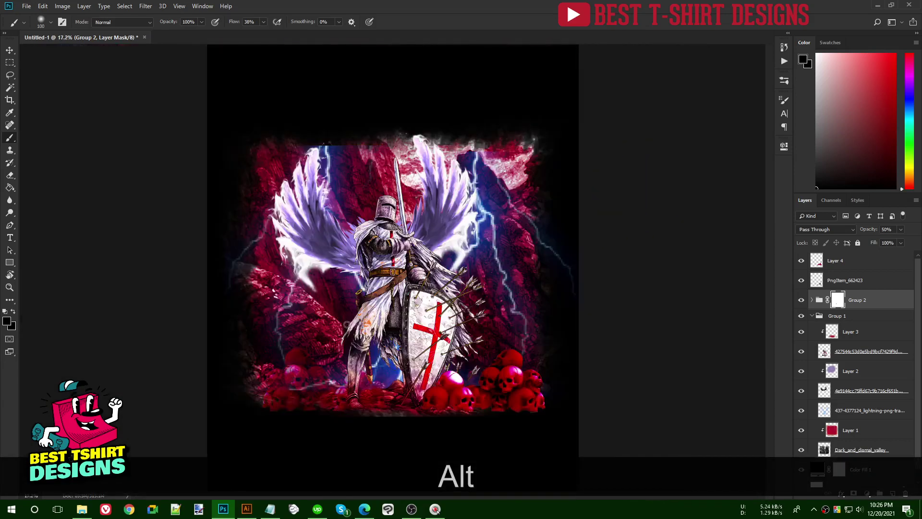
pyautogui.hotkey('alt', 'v')
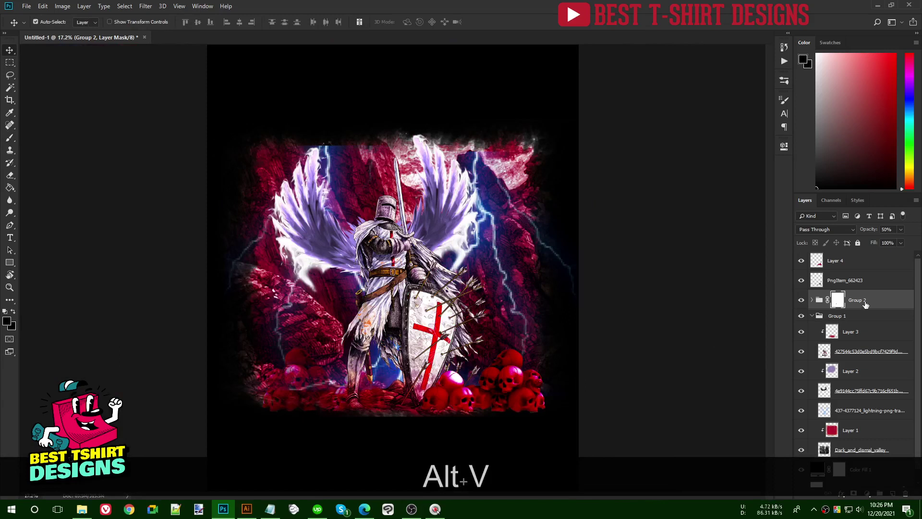
pyautogui.click(864, 301)
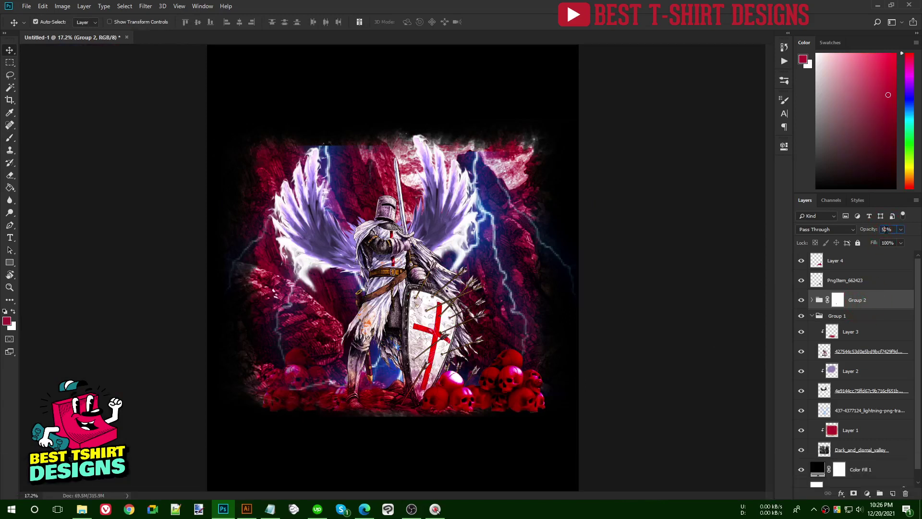
pyautogui.hotkey('shift', 'Up')
pyautogui.hotkey('shift', 'Up')
pyautogui.hotkey('shift', 'Up')
pyautogui.hotkey('shift', 'Up')
pyautogui.hotkey('shift', 'Up')
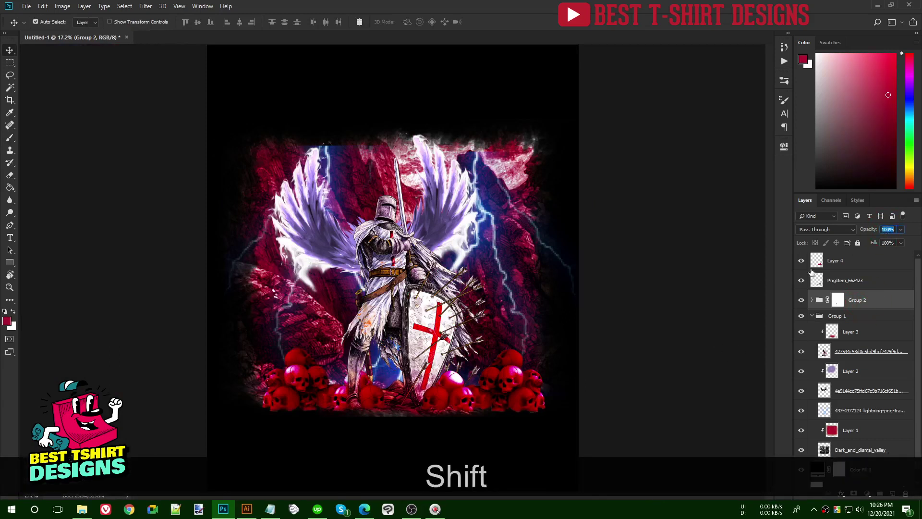
pyautogui.click(639, 340)
pyautogui.scroll(-1, 361, 417)
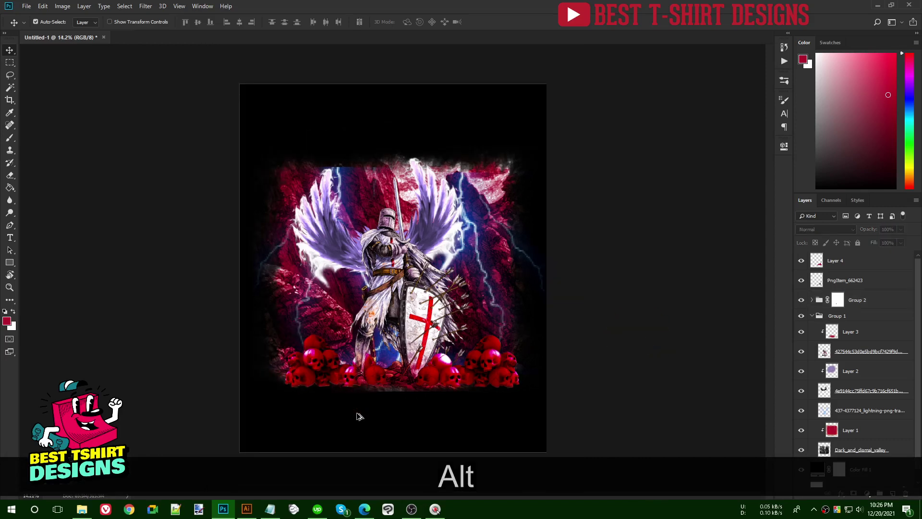
pyautogui.scroll(3, 366, 384)
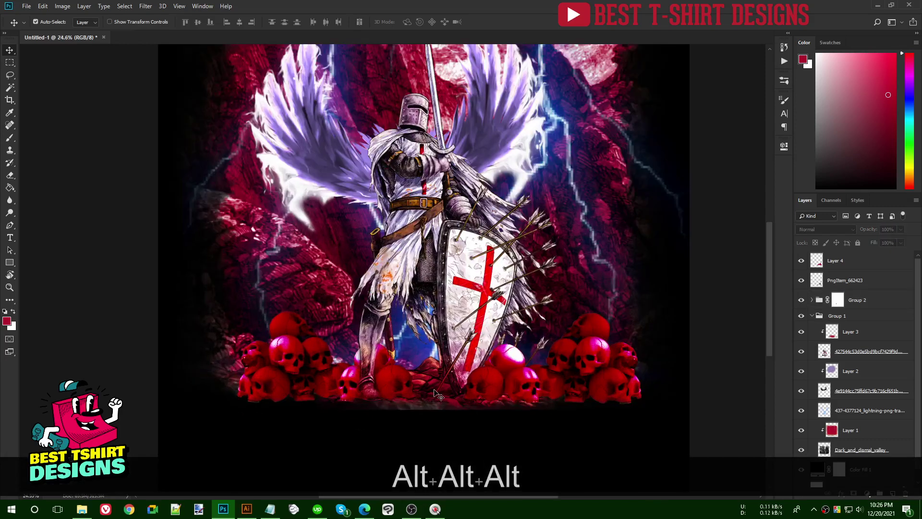
pyautogui.scroll(-2, 437, 394)
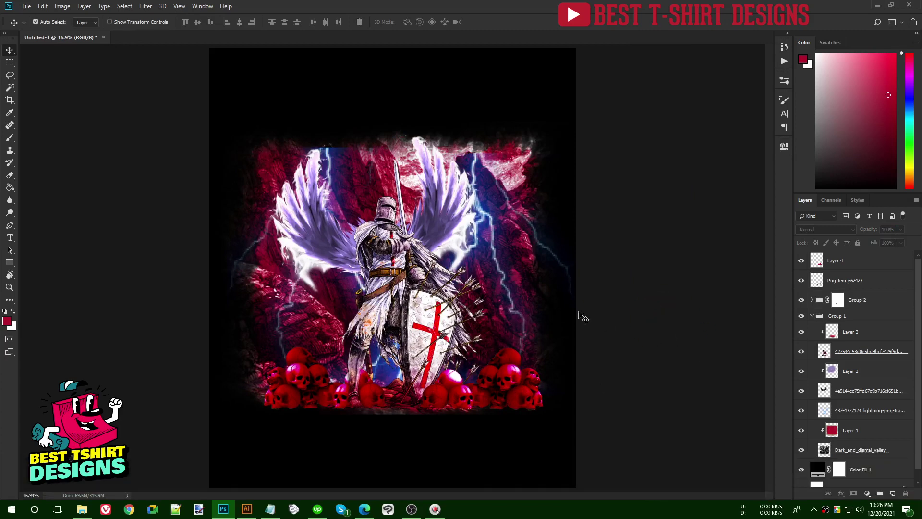
pyautogui.scroll(-1, 505, 302)
pyautogui.scroll(-1, 506, 302)
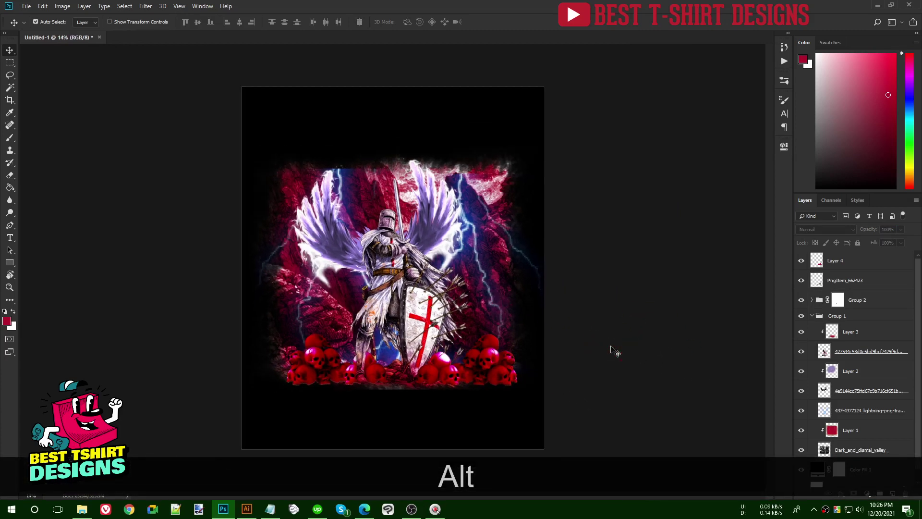
pyautogui.click(614, 352)
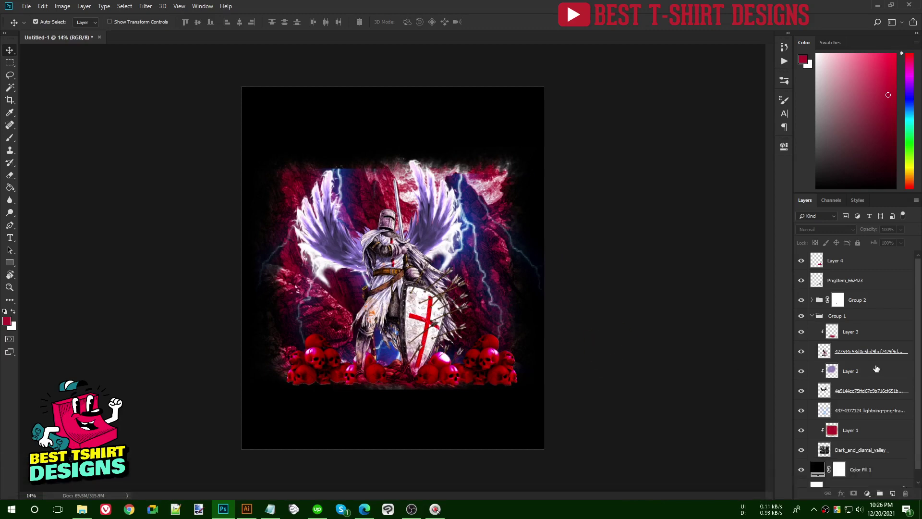
# Darken the knight layer 427544c53d0e5bd9bcf7429f9d77a0c1 with a Curves adjustment, moving a midtone point to input 131, output 91
pyautogui.click(848, 353)
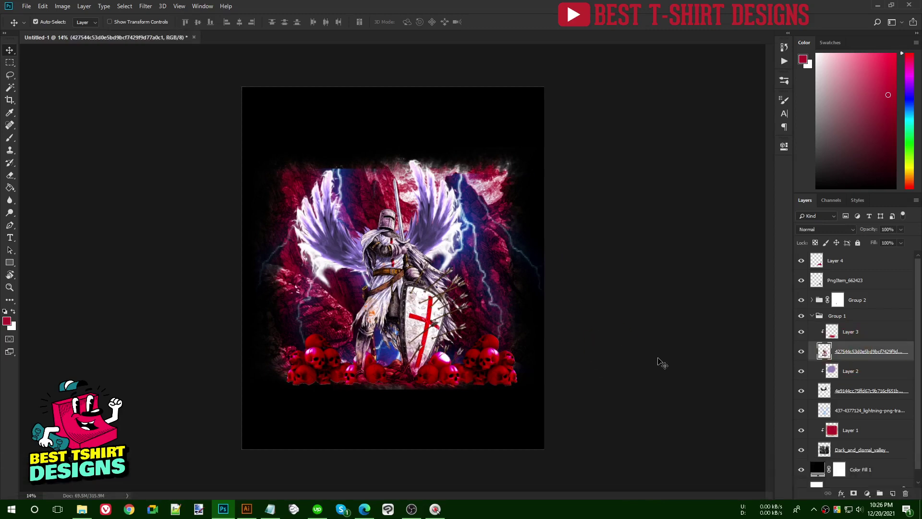
pyautogui.hotkey('ctrl', 'm')
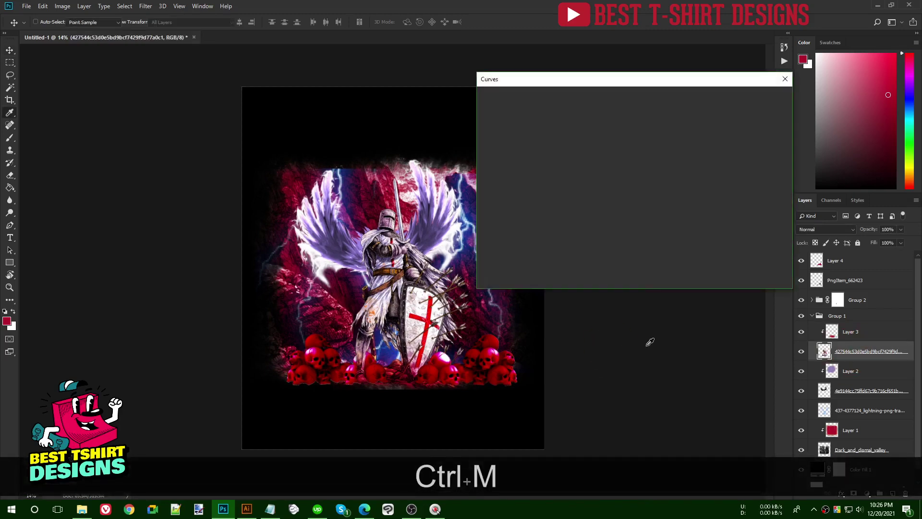
pyautogui.click(772, 117)
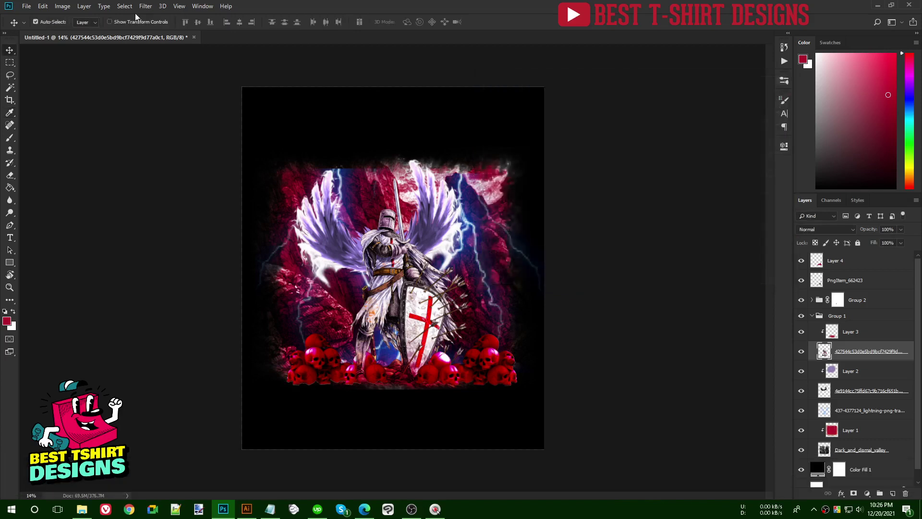
pyautogui.click(62, 6)
pyautogui.moveTo(84, 32)
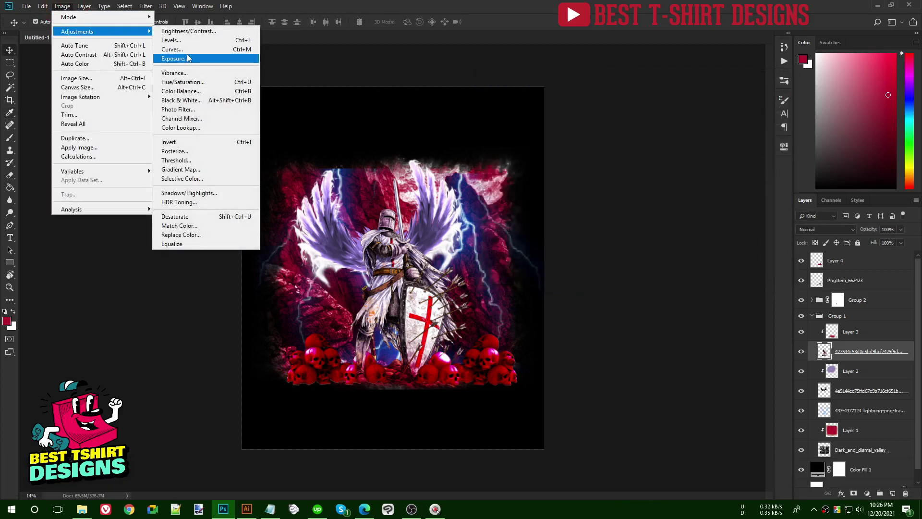
pyautogui.click(186, 51)
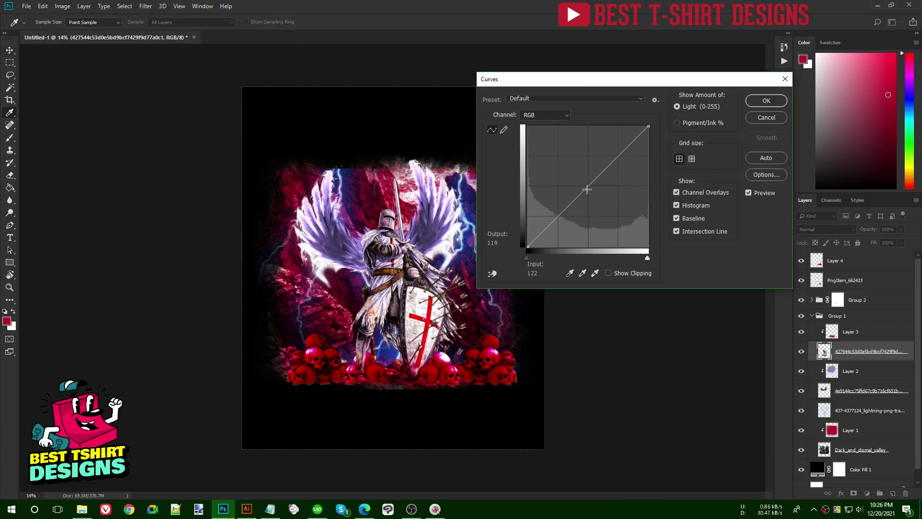
pyautogui.moveTo(587, 187); pyautogui.dragTo(590, 204)
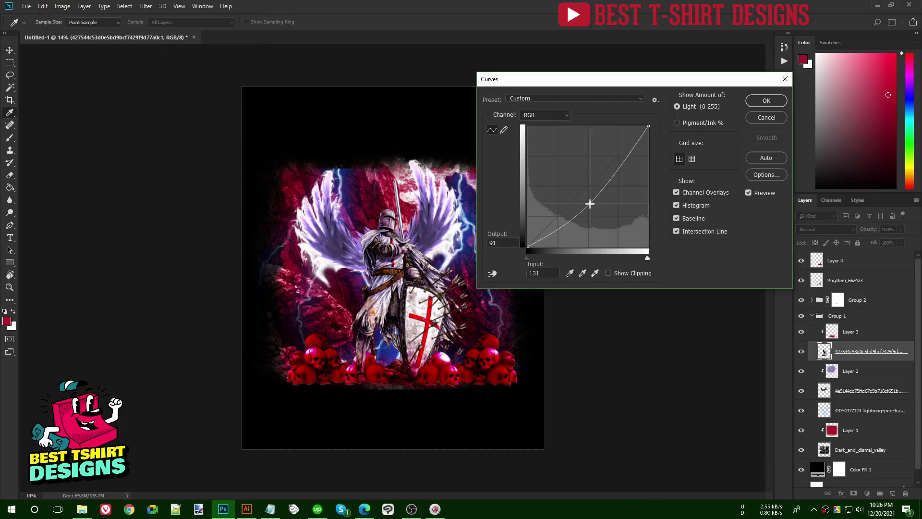
pyautogui.click(765, 102)
# Darken Layer 2 above the wings with a Curves point at input 140, output 109, and deselect the layer
pyautogui.click(858, 372)
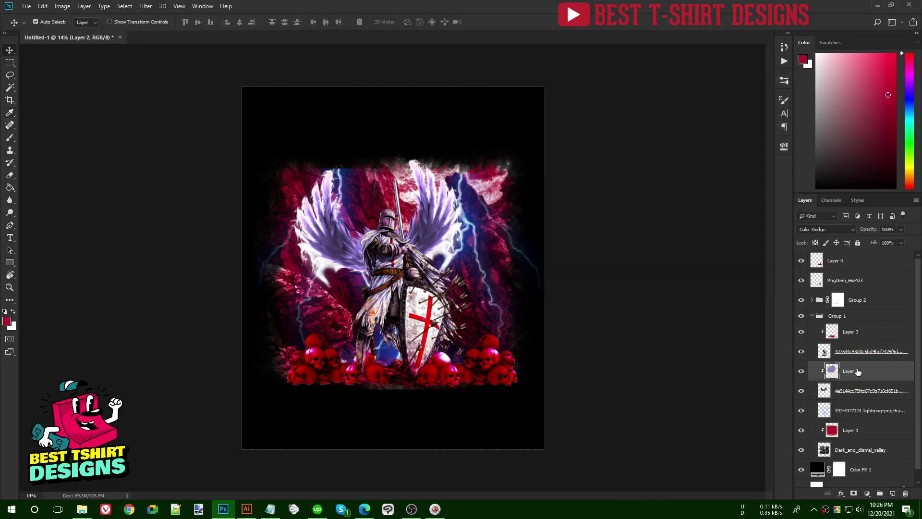
pyautogui.hotkey('ctrl', 'm')
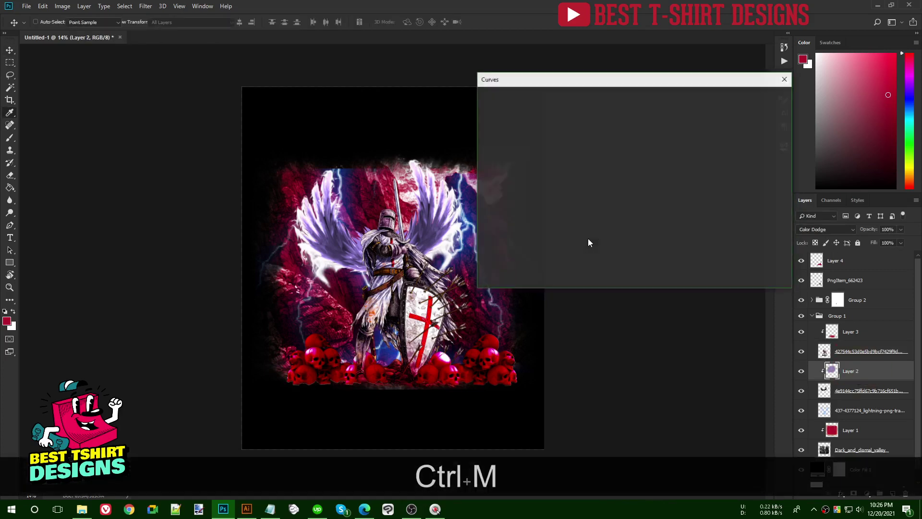
pyautogui.moveTo(593, 184); pyautogui.dragTo(595, 195)
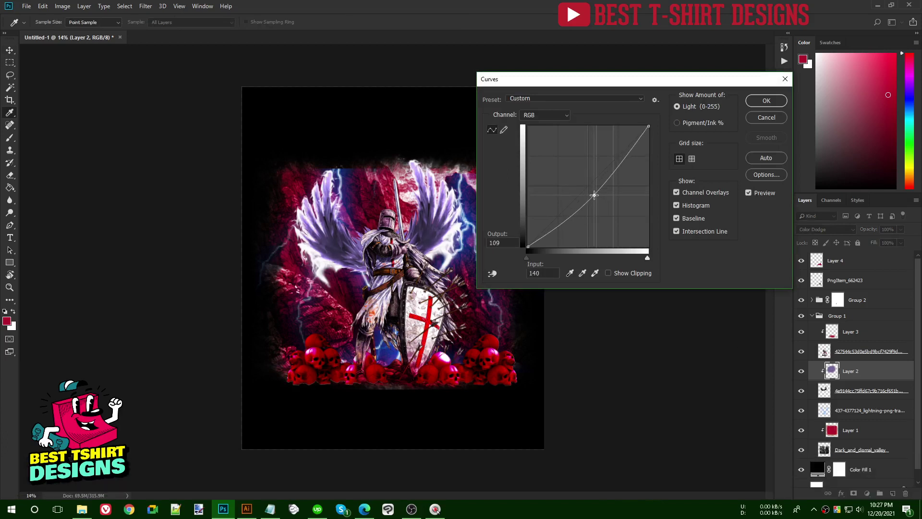
pyautogui.click(766, 100)
pyautogui.press('v')
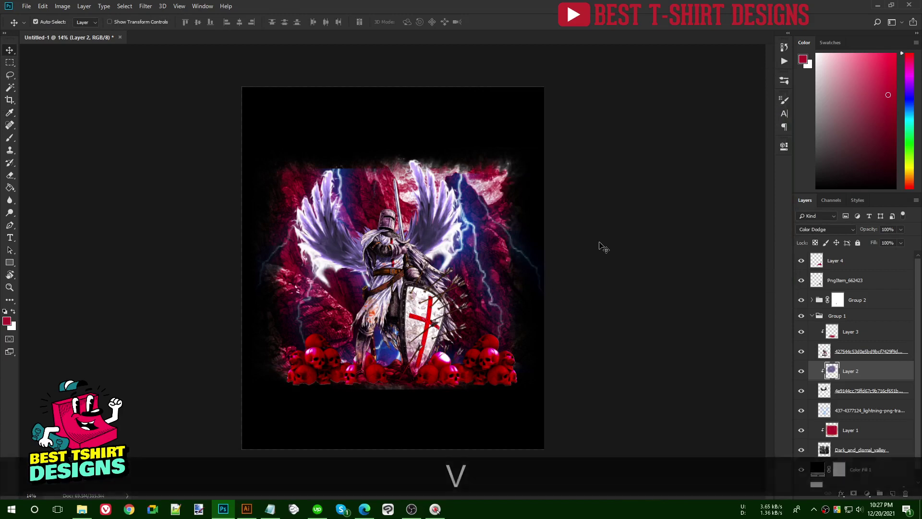
pyautogui.click(600, 243)
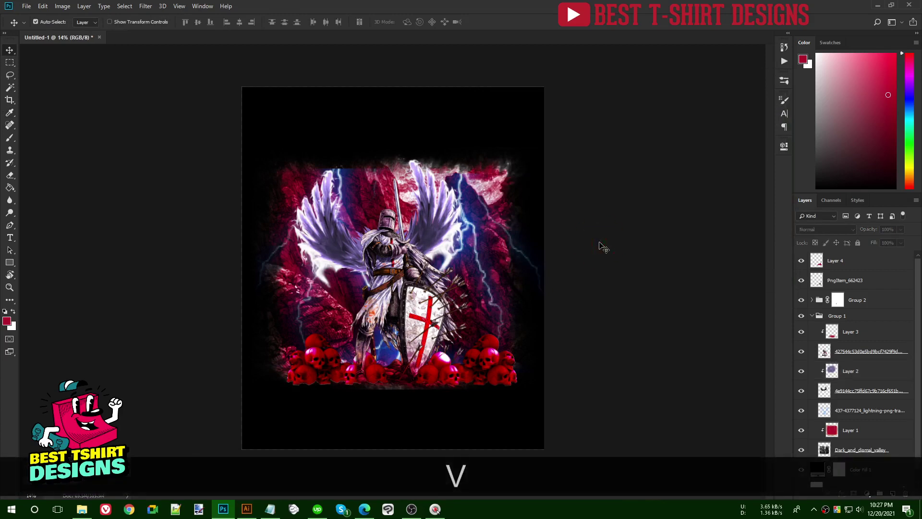
# Switch to Notepad and copy the line "I Walk Through The Valley Of The"
pyautogui.click(270, 509)
pyautogui.moveTo(349, 91); pyautogui.dragTo(451, 90)
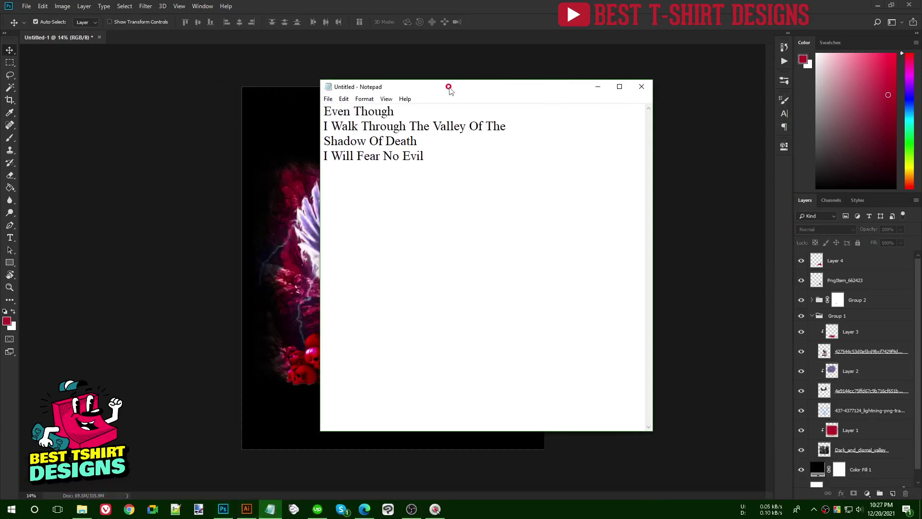
pyautogui.moveTo(518, 126); pyautogui.dragTo(281, 127)
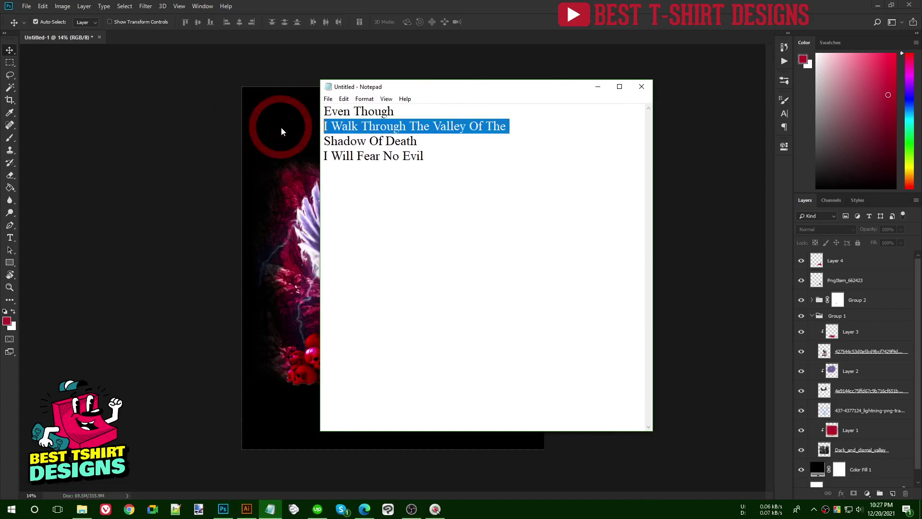
pyautogui.hotkey('ctrl', 'c')
# Back in Photoshop, paste the copied line as a new text layer above the knight artwork
pyautogui.click(185, 124)
pyautogui.press('t')
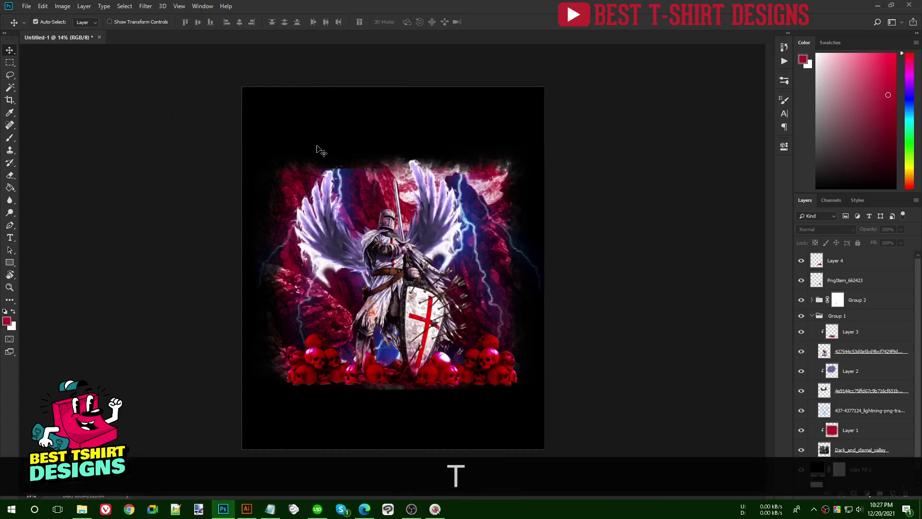
pyautogui.click(308, 119)
pyautogui.hotkey('ctrl', 'v')
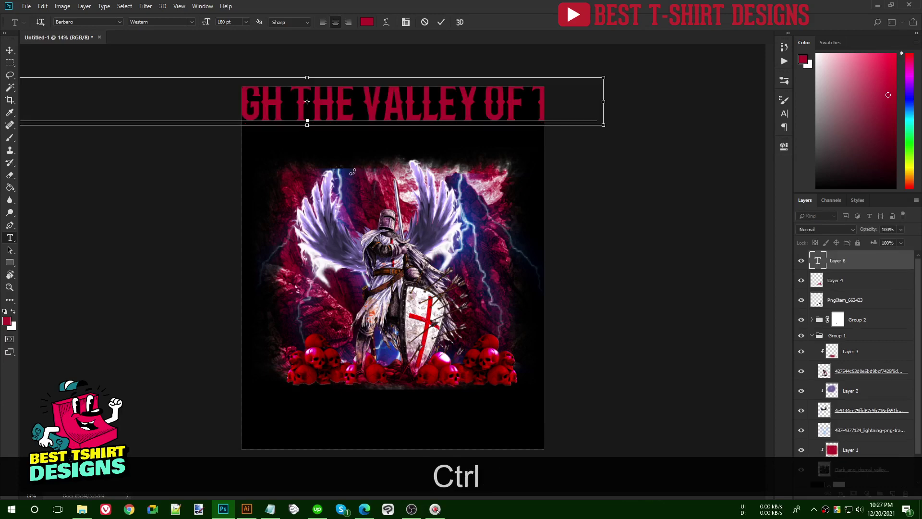
# Select all the pasted text, then switch to File Explorer and locate the Rock's Death font file in the rock_s_death folder
pyautogui.hotkey('ctrl', 'a')
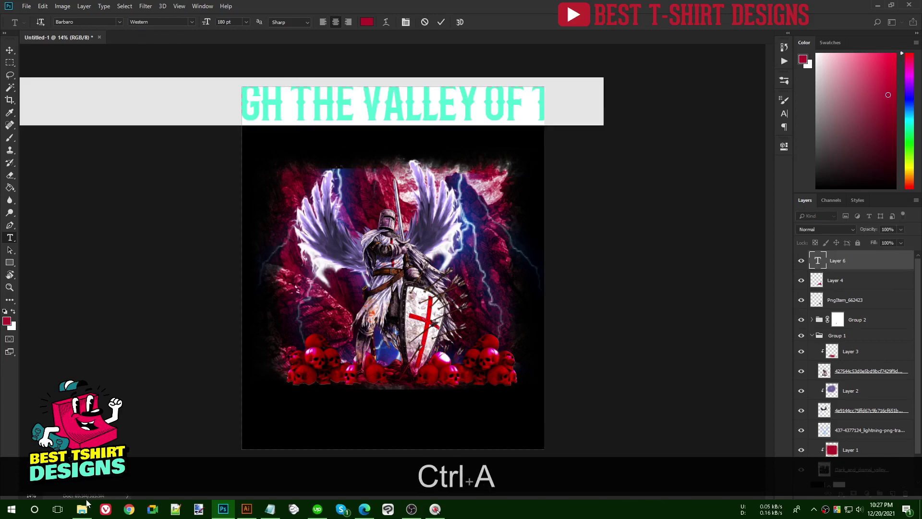
pyautogui.click(87, 503)
pyautogui.doubleClick(234, 342)
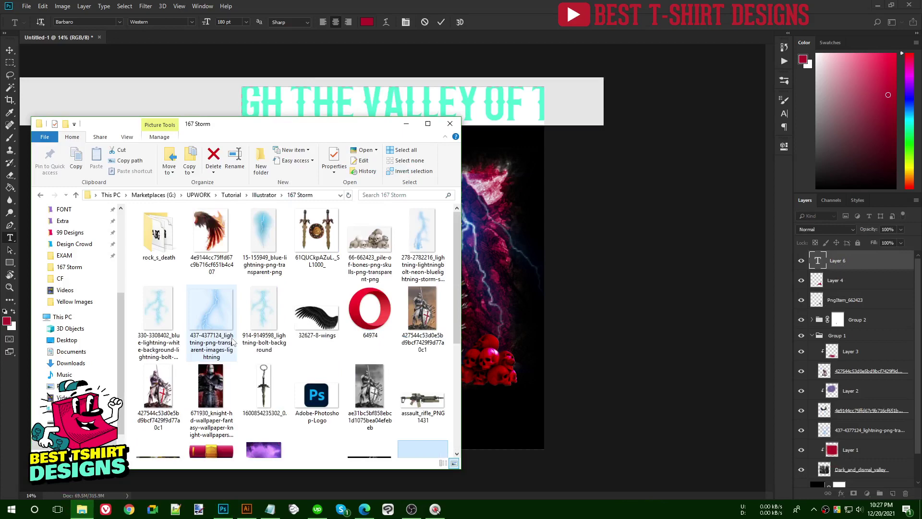
pyautogui.doubleClick(156, 234)
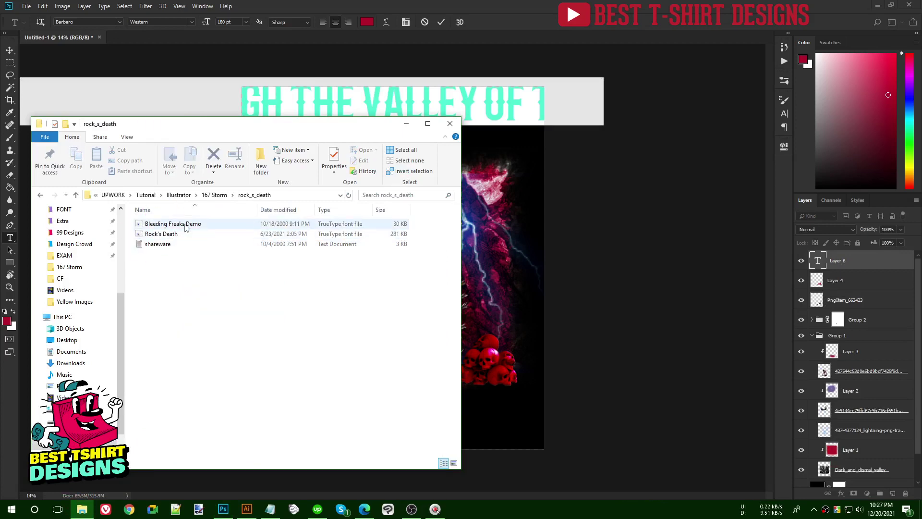
pyautogui.click(171, 234)
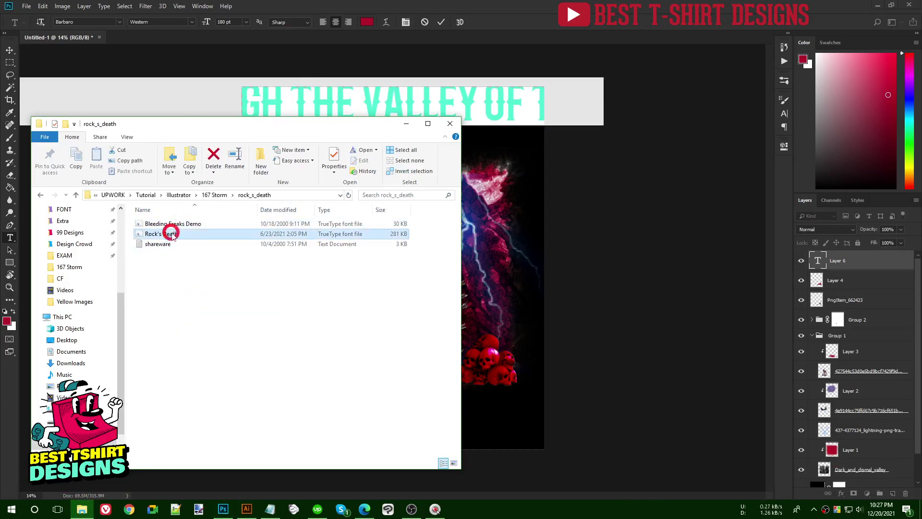
# Back in Photoshop, set the font of "I Walk Through The Valley Of The" to Rock's Death and commit the text
pyautogui.click(279, 101)
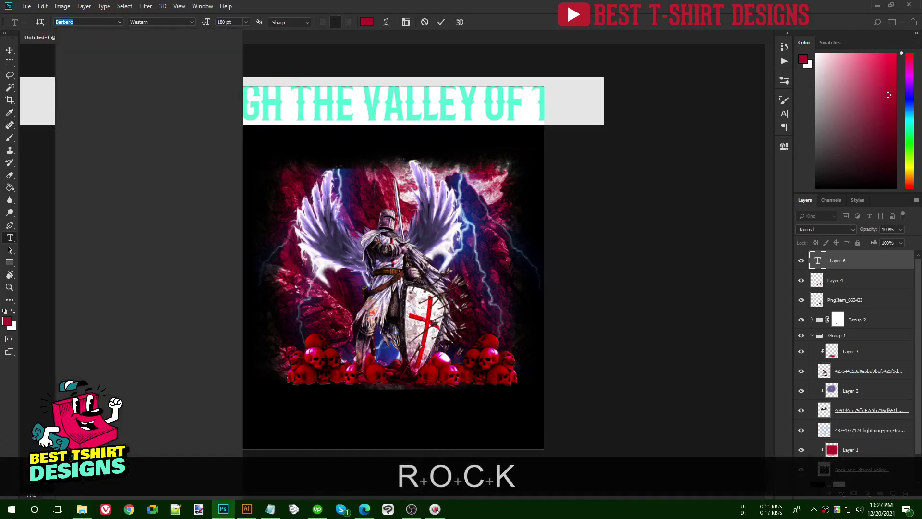
pyautogui.write('rock')
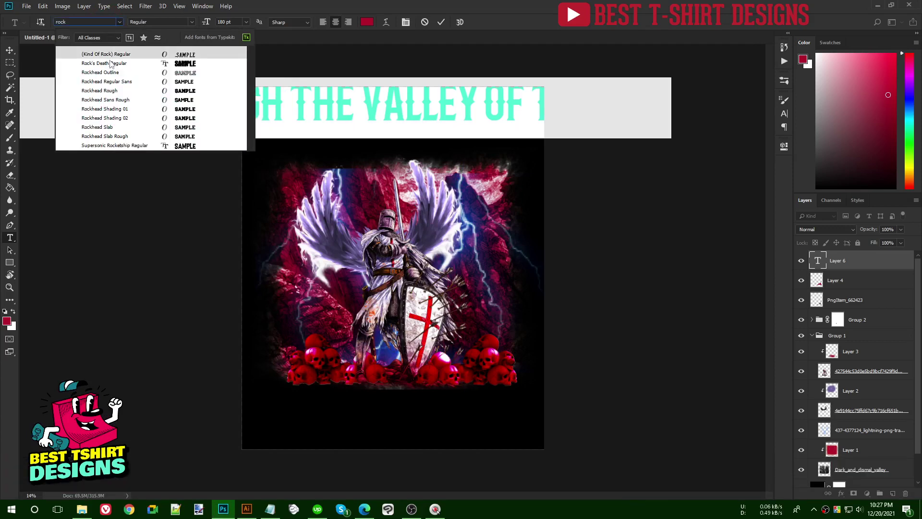
pyautogui.click(110, 64)
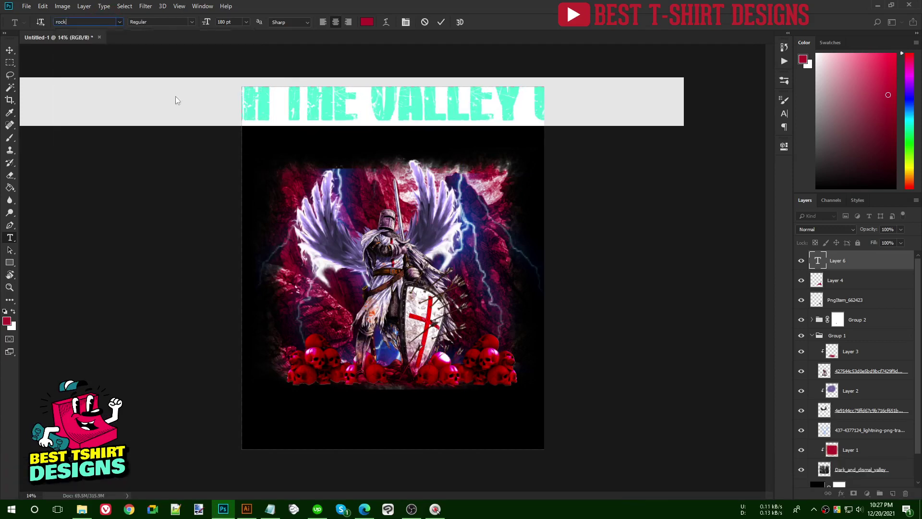
pyautogui.click(351, 104)
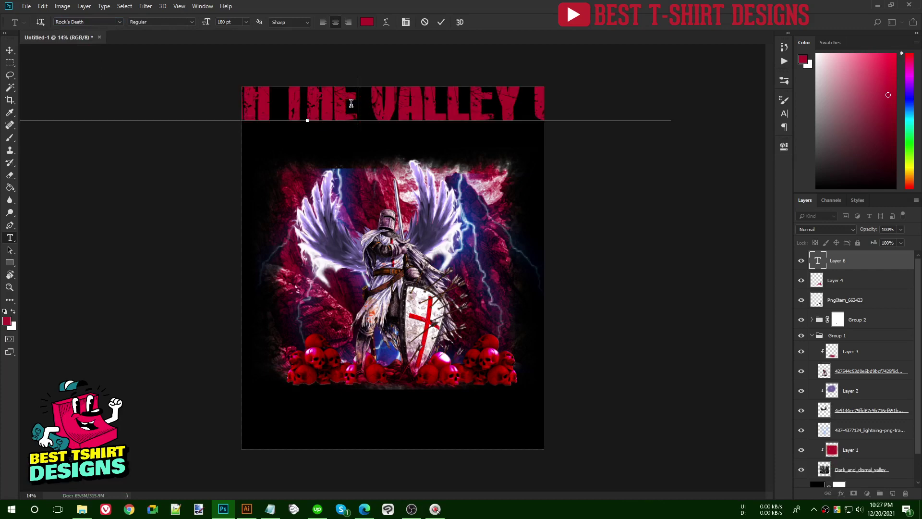
pyautogui.hotkey('ctrl', 'Return')
# Scale the quote line to about 36.93% and center it on the black area above the knight artwork
pyautogui.hotkey('ctrl', 't')
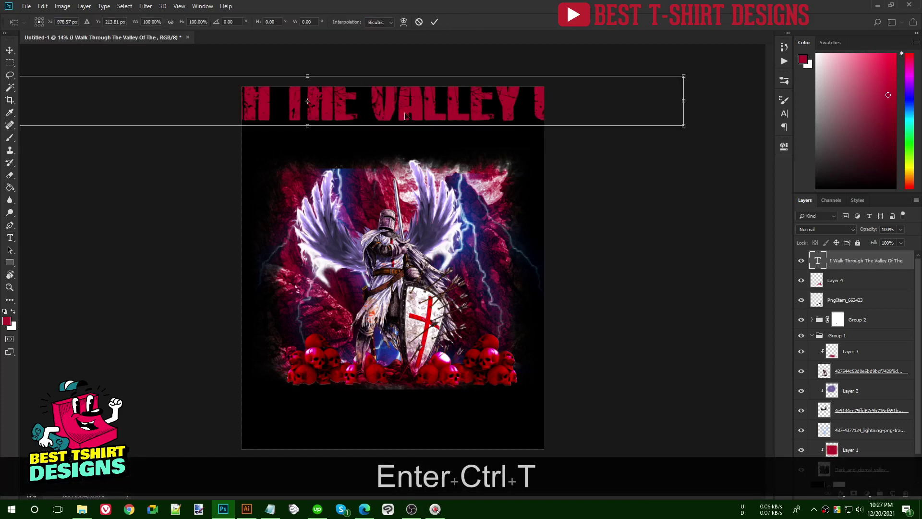
pyautogui.moveTo(684, 127); pyautogui.dragTo(527, 138)
pyautogui.hotkey('shift', 'alt', 'Return')
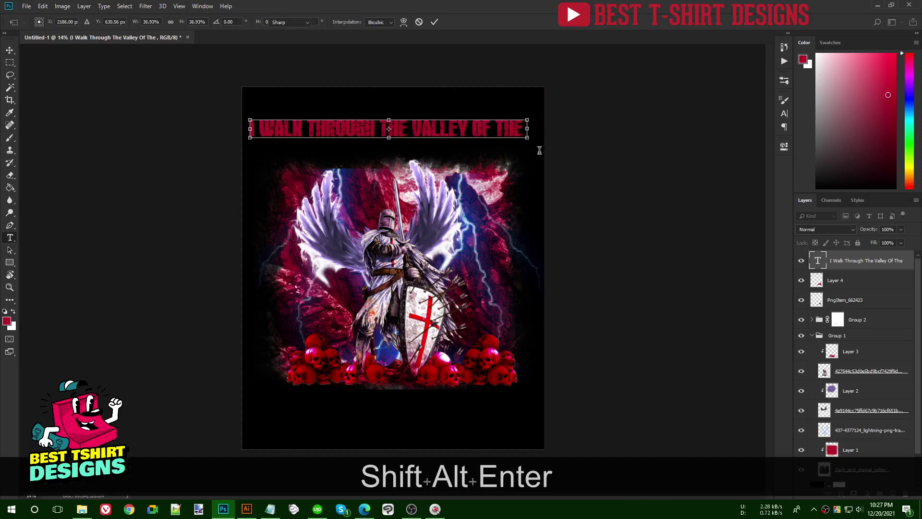
pyautogui.press('v')
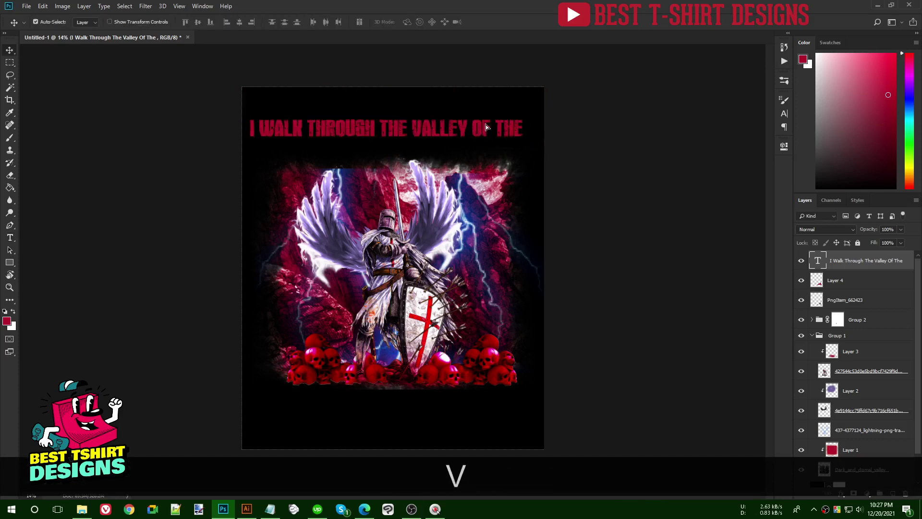
pyautogui.moveTo(485, 125); pyautogui.dragTo(489, 121)
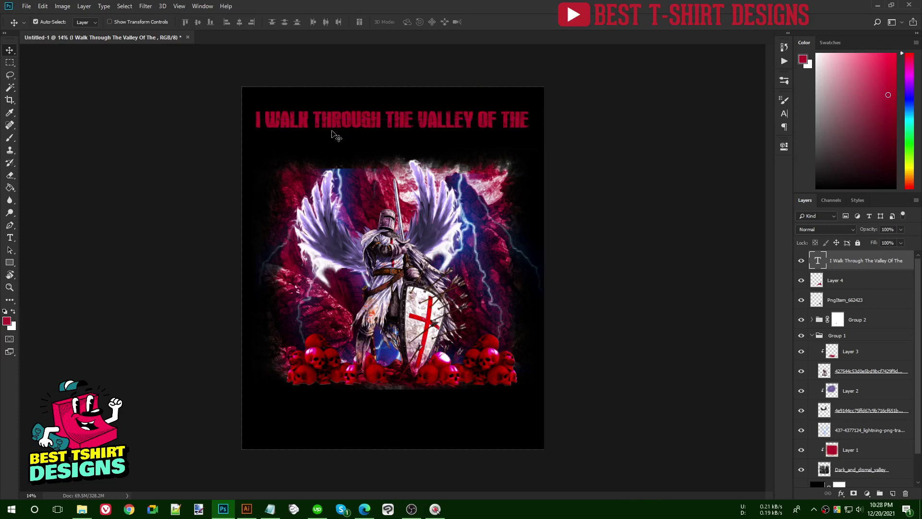
# Check the quote in Notepad, then duplicate the Photoshop text line and place the copy directly above the original
pyautogui.click(270, 509)
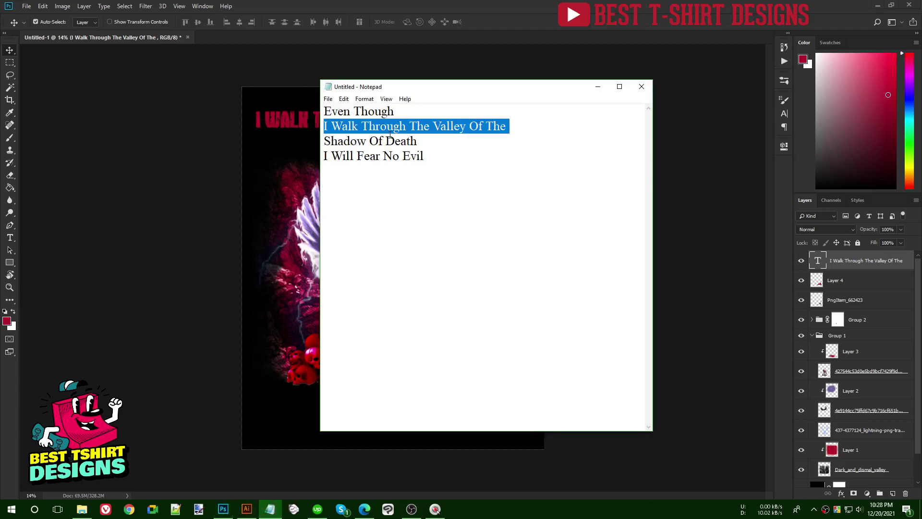
pyautogui.click(181, 129)
pyautogui.moveTo(436, 125); pyautogui.dragTo(435, 111)
# In Notepad, join "Even Though" with the line below it and copy "Even Though I Walk"
pyautogui.click(270, 509)
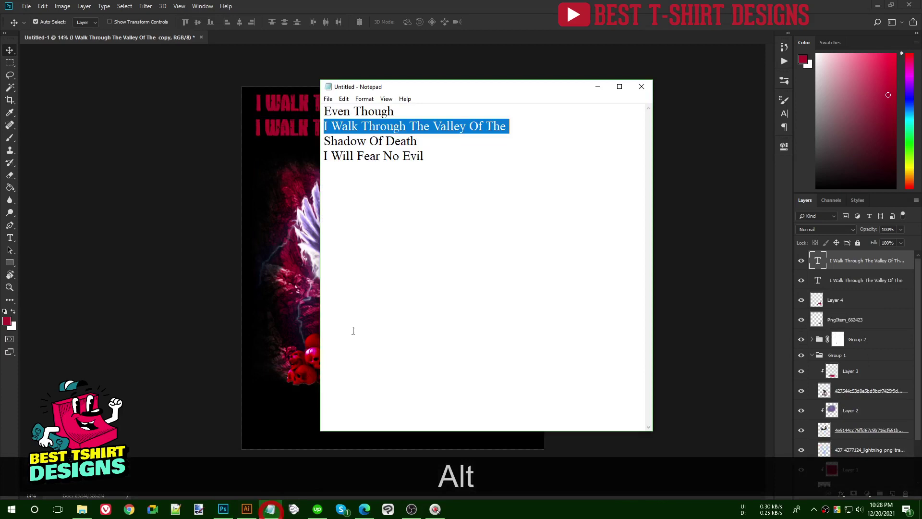
pyautogui.click(393, 106)
pyautogui.press('End')
pyautogui.press('Delete')
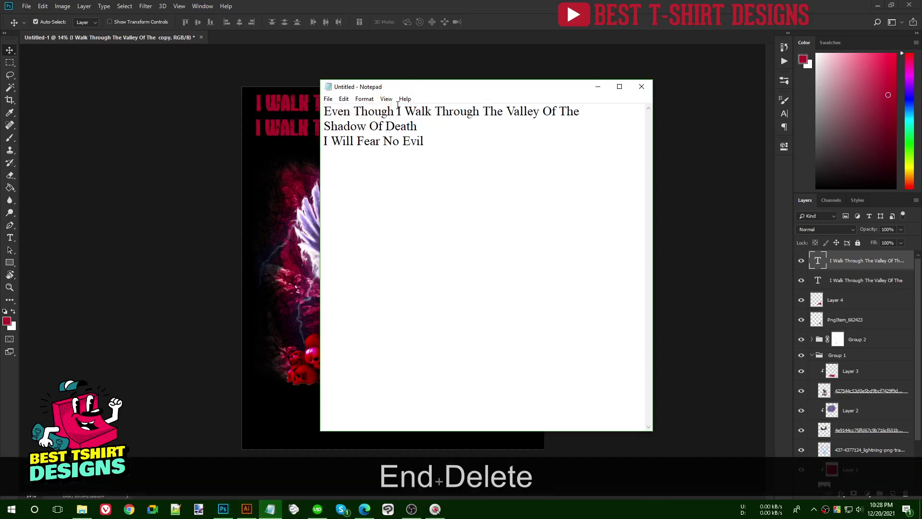
pyautogui.moveTo(432, 111); pyautogui.dragTo(323, 111)
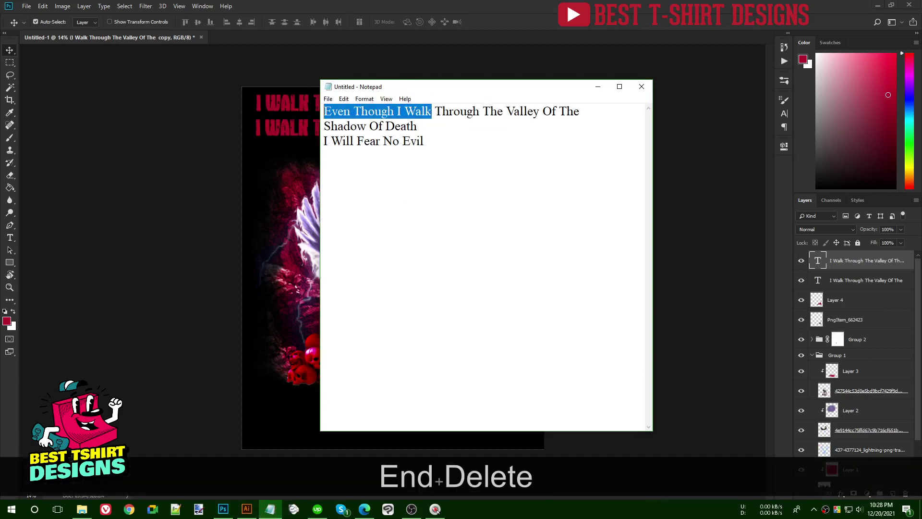
pyautogui.hotkey('ctrl', 'c')
# Back in Photoshop, replace the upper duplicate's text with the copied "Even Though I Walk" and commit it
pyautogui.click(310, 109)
pyautogui.press('t')
pyautogui.click(331, 104)
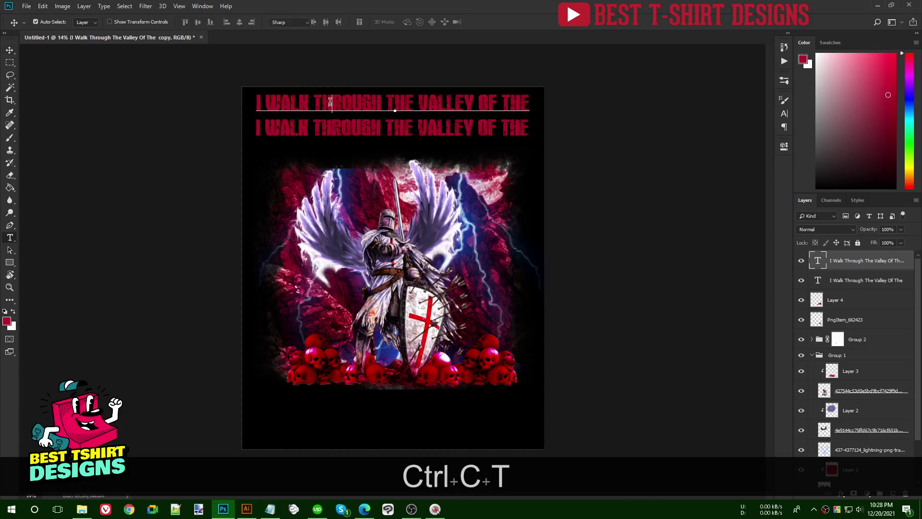
pyautogui.doubleClick(330, 102)
pyautogui.hotkey('ctrl', 'a')
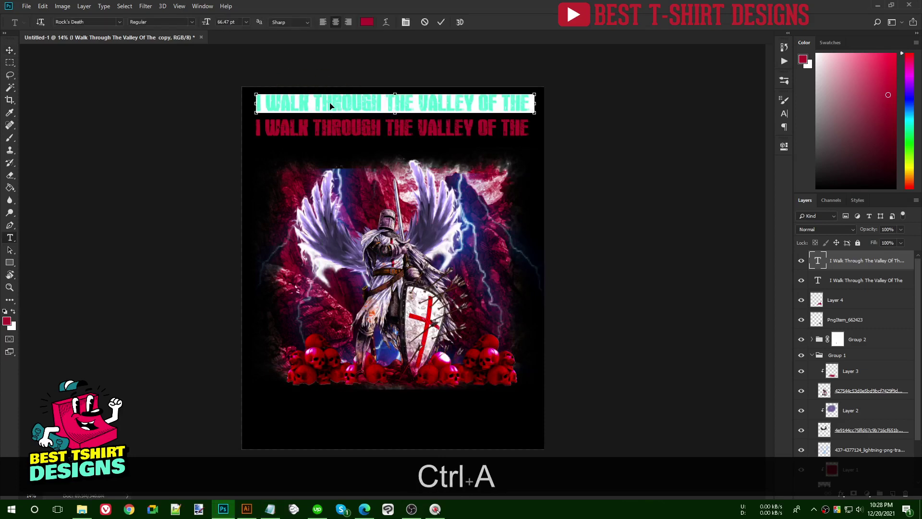
pyautogui.hotkey('ctrl', 'v')
pyautogui.press('Return')
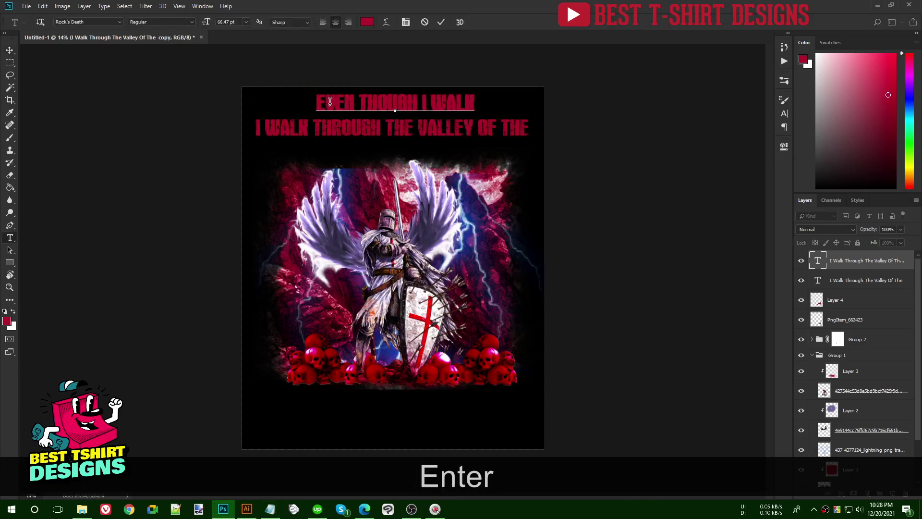
# Delete "I Walk" from the second line so it reads "Through The Valley Of The", and commit the text
pyautogui.click(406, 127)
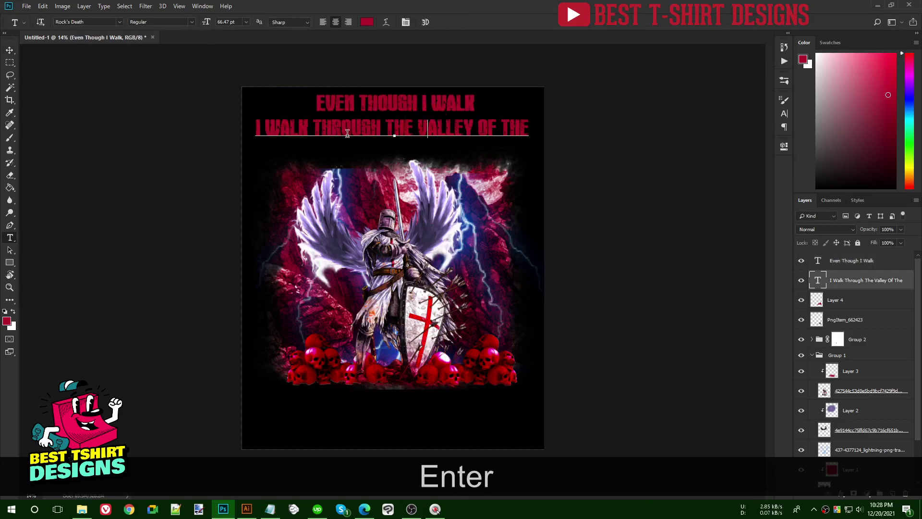
pyautogui.moveTo(315, 127); pyautogui.dragTo(225, 127)
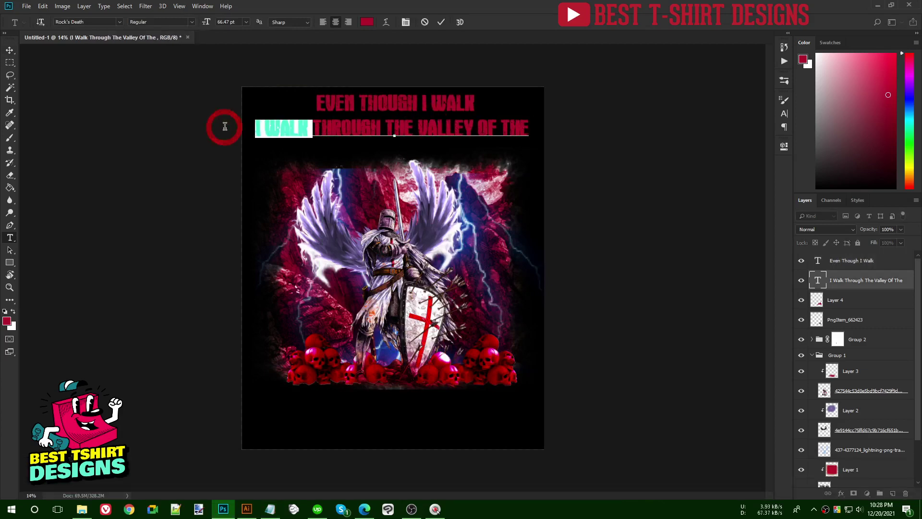
pyautogui.press('BackSpace')
pyautogui.press('Return')
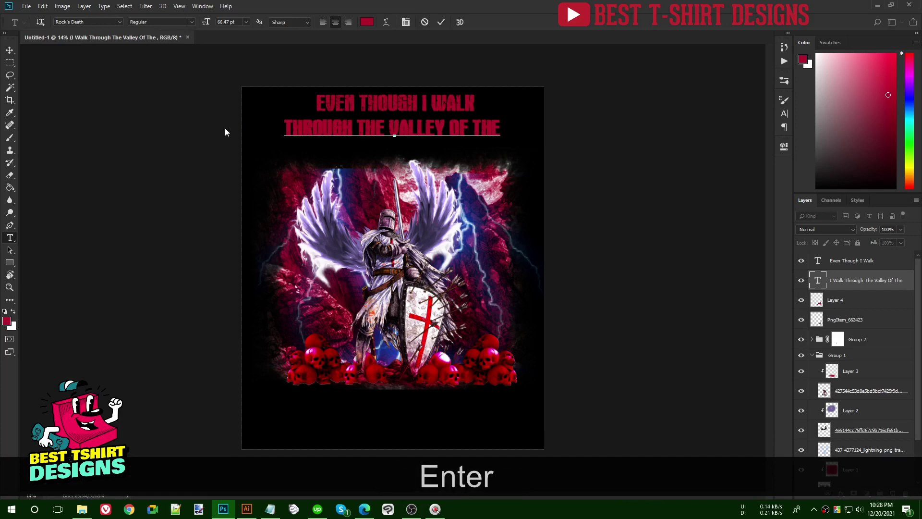
# Move "Through The Valley Of The" up close beneath "Even Though I Walk", leaving a small gap between the lines
pyautogui.press('v')
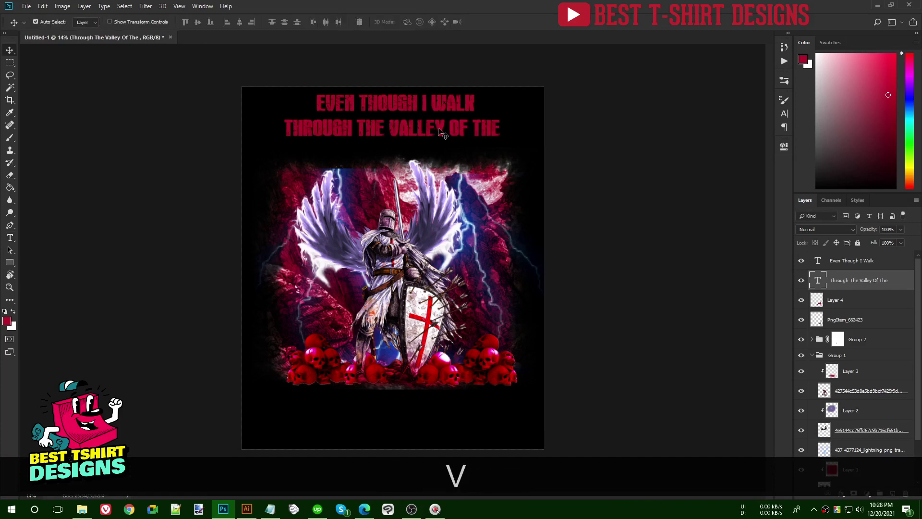
pyautogui.moveTo(439, 129); pyautogui.dragTo(440, 123)
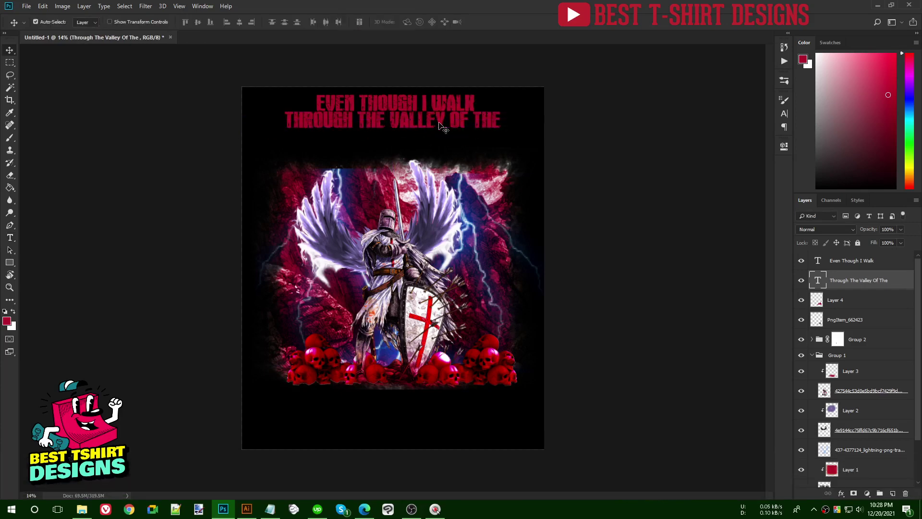
pyautogui.press('Down')
pyautogui.press('Down')
pyautogui.press('Down')
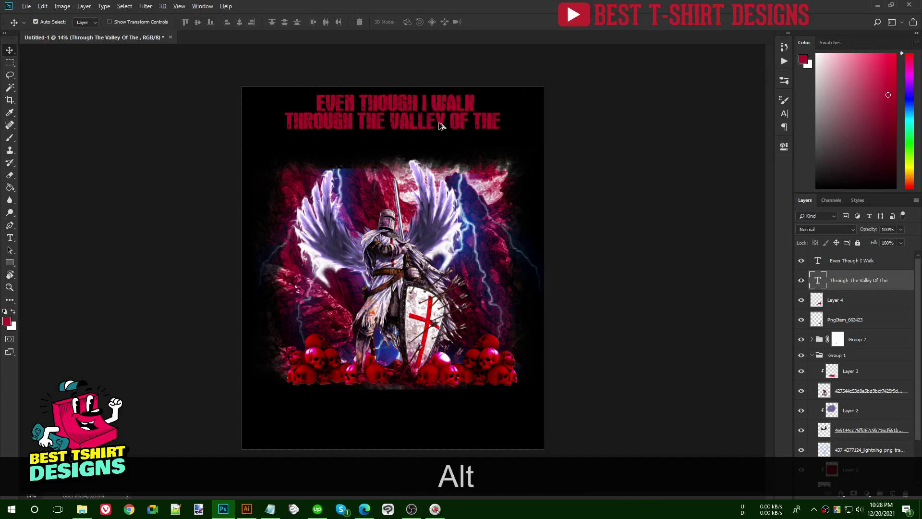
# Duplicate "Through The Valley Of The" below the original and copy "Shadow Of Death" from Notepad
pyautogui.moveTo(439, 126); pyautogui.dragTo(323, 127)
pyautogui.click(270, 509)
pyautogui.hotkey('ctrl', 'c')
pyautogui.click(290, 144)
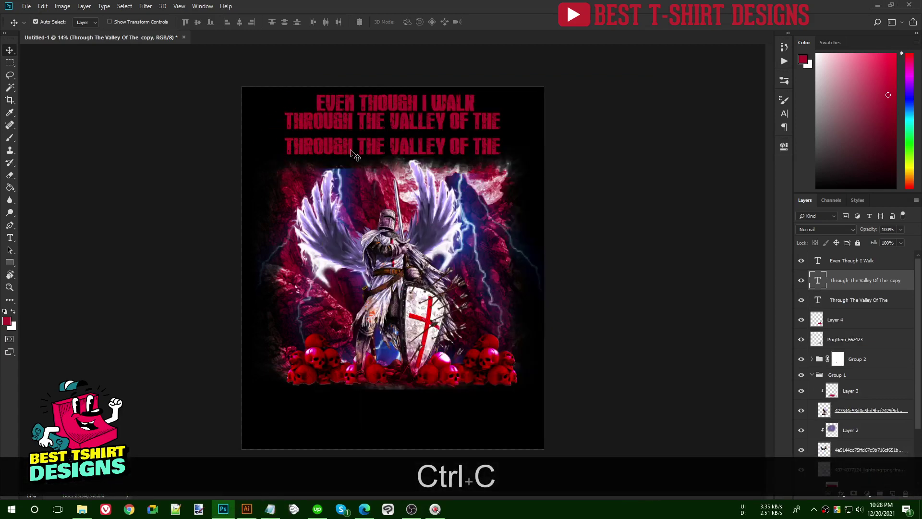
# Replace the text of the lowest line with the copied "Shadow Of Death"
pyautogui.press('t')
pyautogui.click(407, 142)
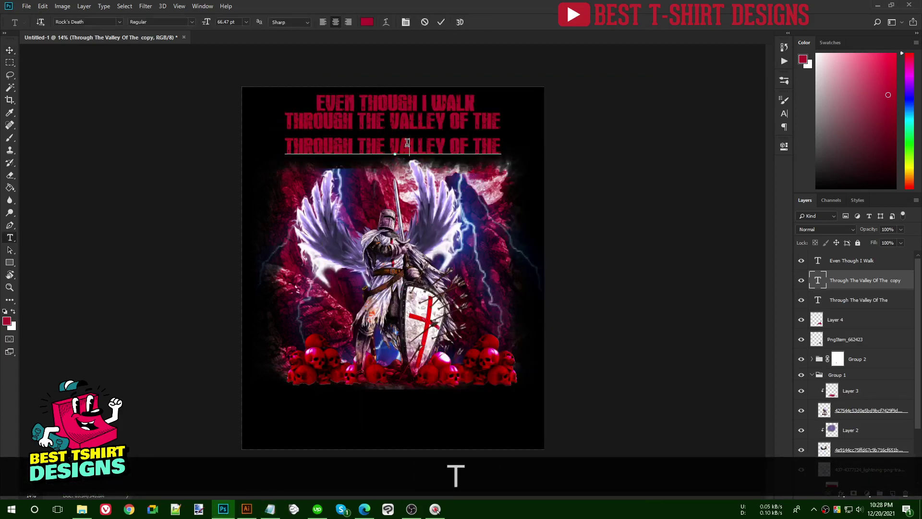
pyautogui.doubleClick(407, 143)
pyautogui.hotkey('ctrl', 'a')
pyautogui.hotkey('ctrl', 'v')
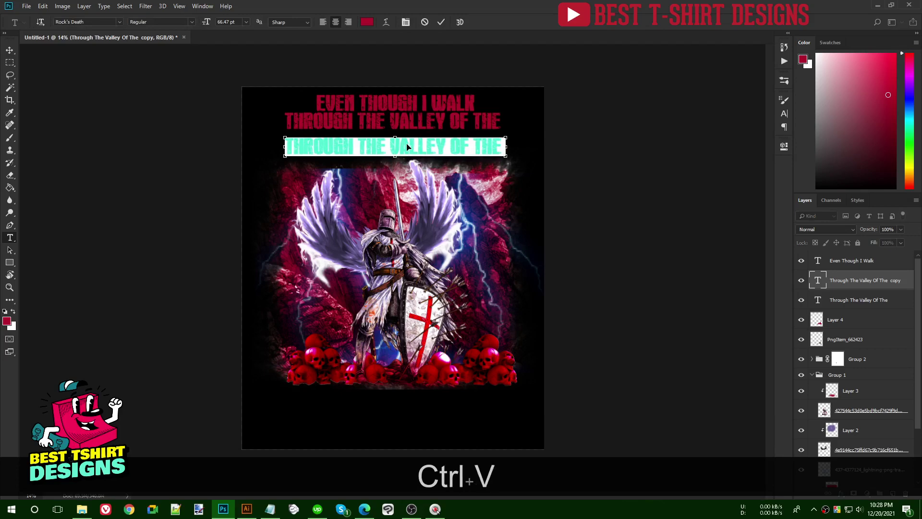
# Change the font of the "Shadow Of Death" line to Bleeding Freaks Demo
pyautogui.hotkey('ctrl', 'a')
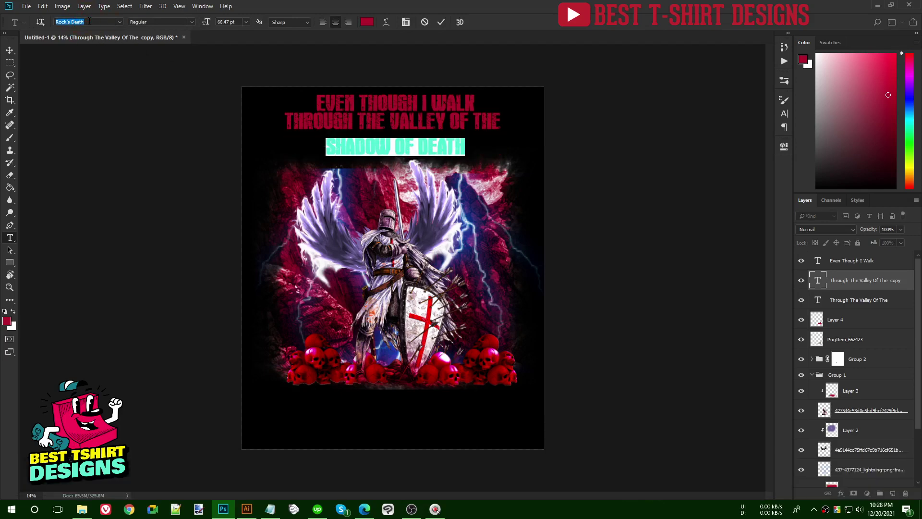
pyautogui.write('blee')
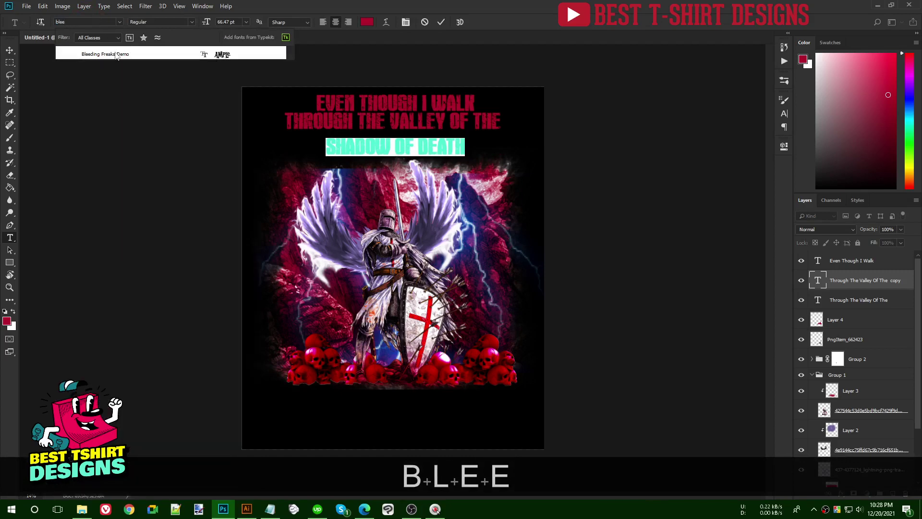
pyautogui.click(117, 54)
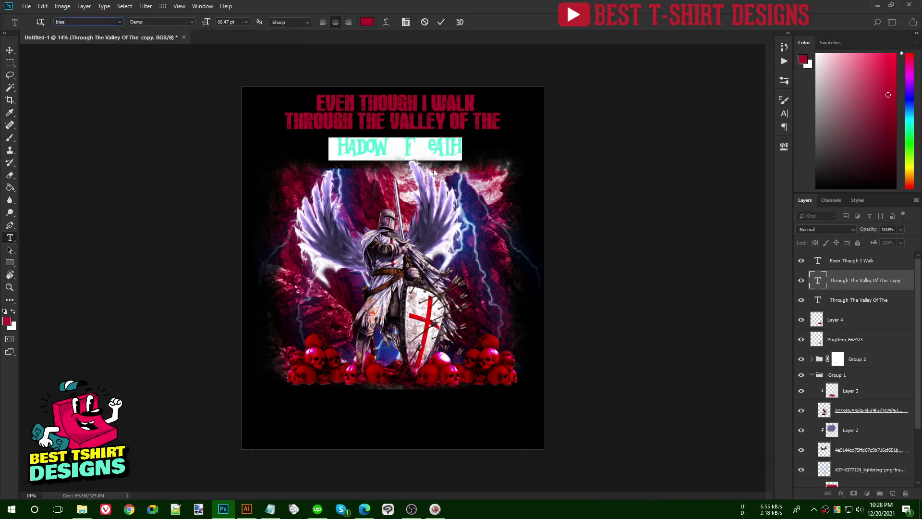
pyautogui.click(417, 144)
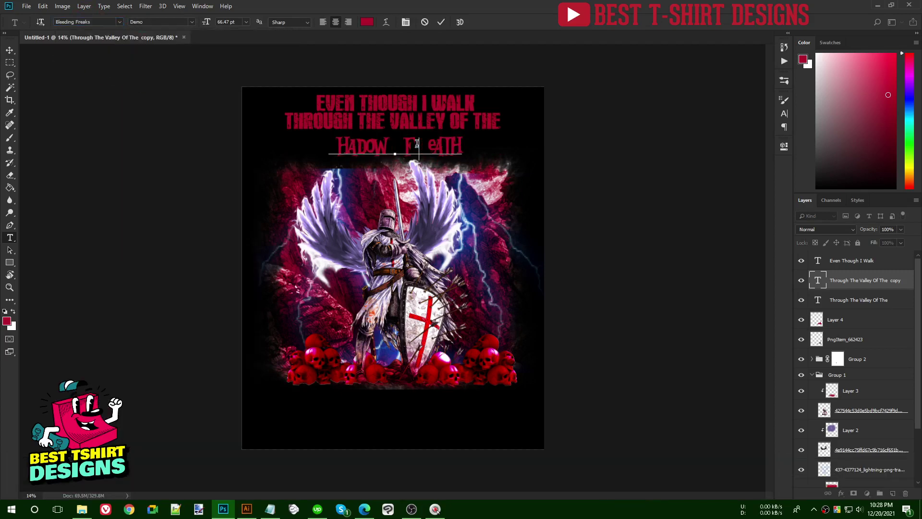
# In Notepad, rewrite the quote's second line in lowercase as "shadow of death" and copy it
pyautogui.hotkey('ctrl', 'a')
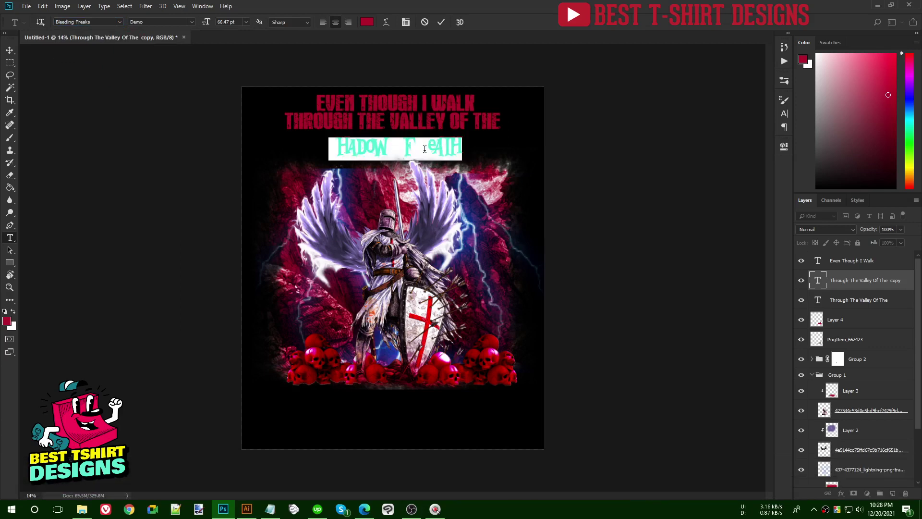
pyautogui.click(276, 505)
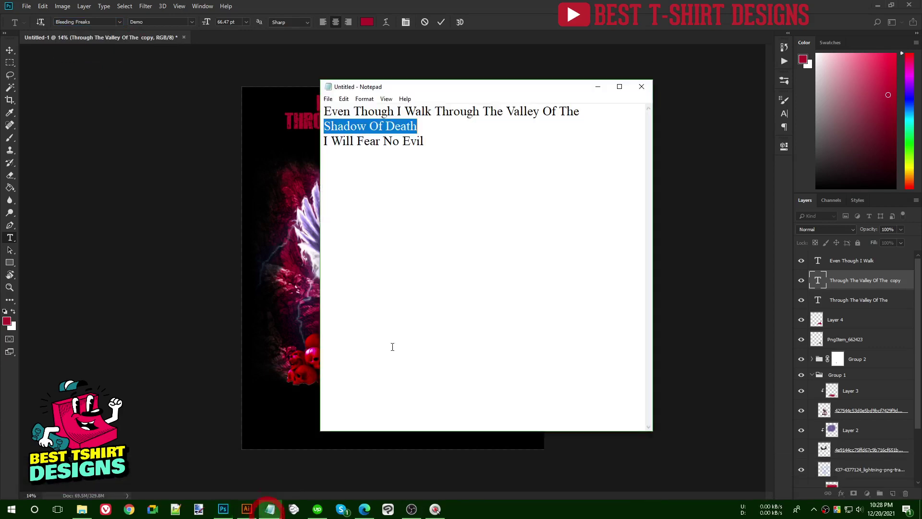
pyautogui.click(337, 126)
pyautogui.moveTo(438, 90); pyautogui.dragTo(498, 185)
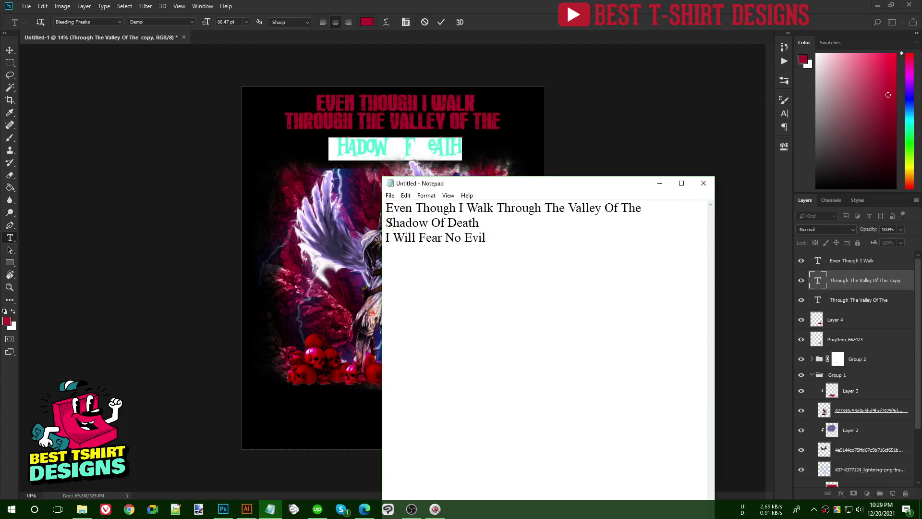
pyautogui.moveTo(392, 222); pyautogui.dragTo(386, 223)
pyautogui.write('s')
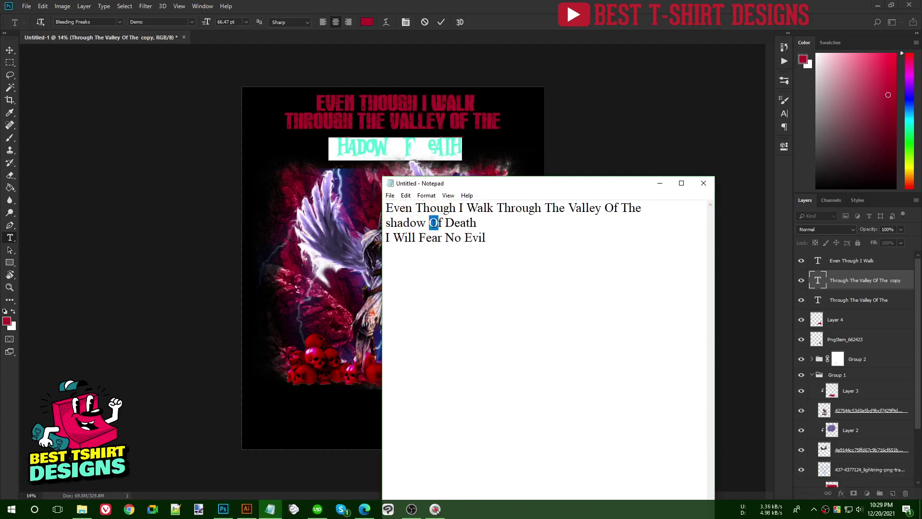
pyautogui.write('o')
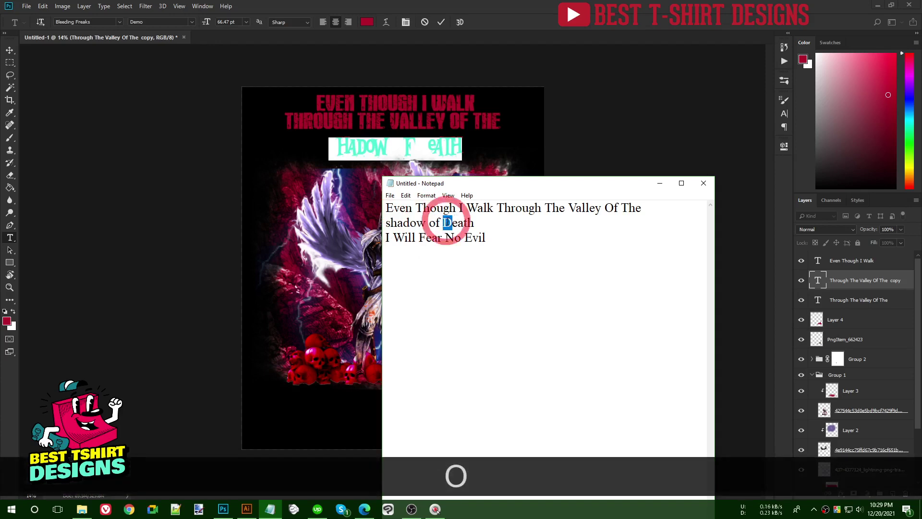
pyautogui.write('d')
pyautogui.moveTo(475, 223); pyautogui.dragTo(388, 222)
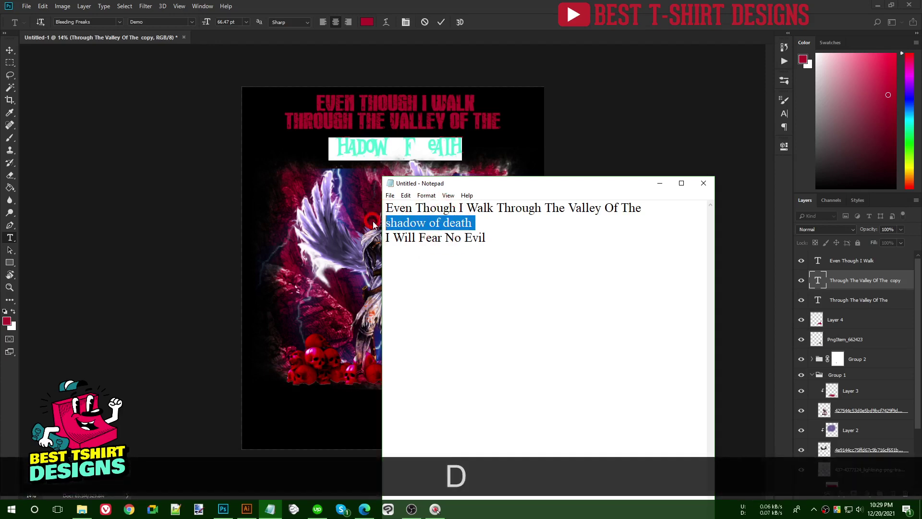
pyautogui.hotkey('ctrl', 'c')
# Back in Photoshop, replace the incomplete third text line with the copied lowercase "shadow of death"
pyautogui.click(394, 146)
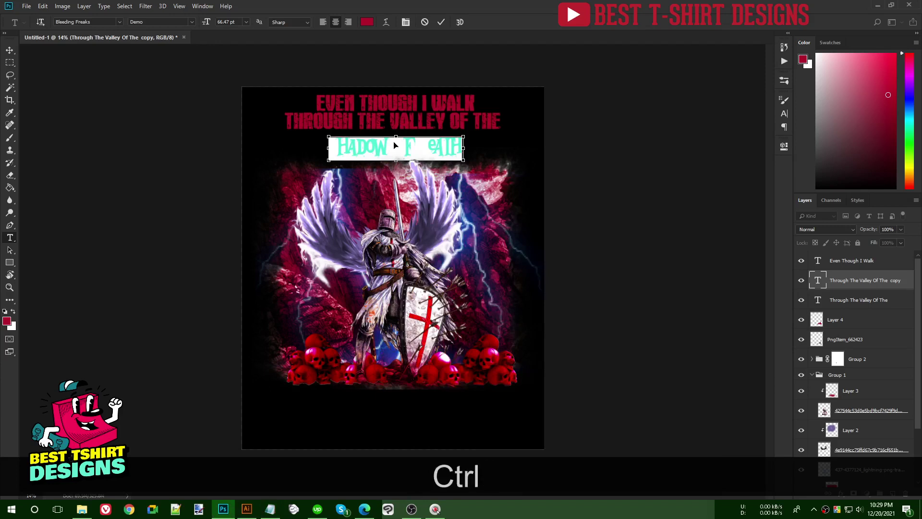
pyautogui.hotkey('ctrl', 'v')
pyautogui.press('Return')
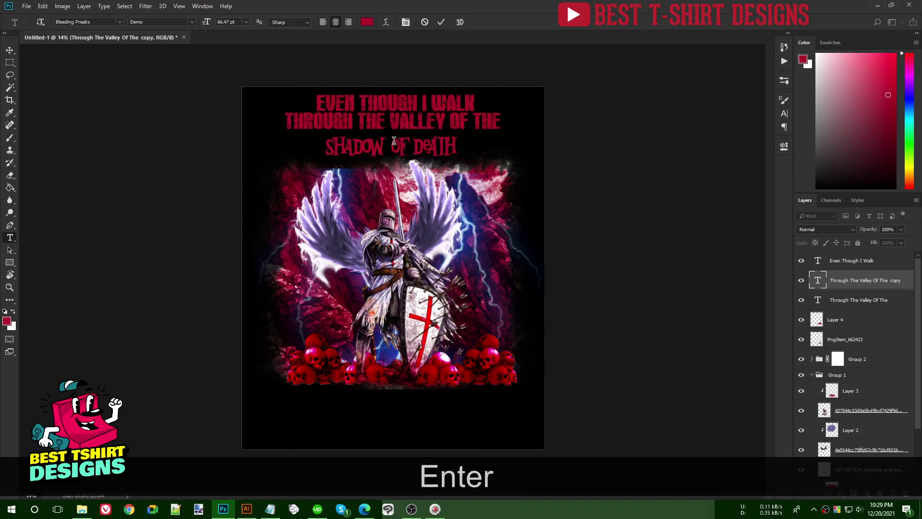
pyautogui.press('v')
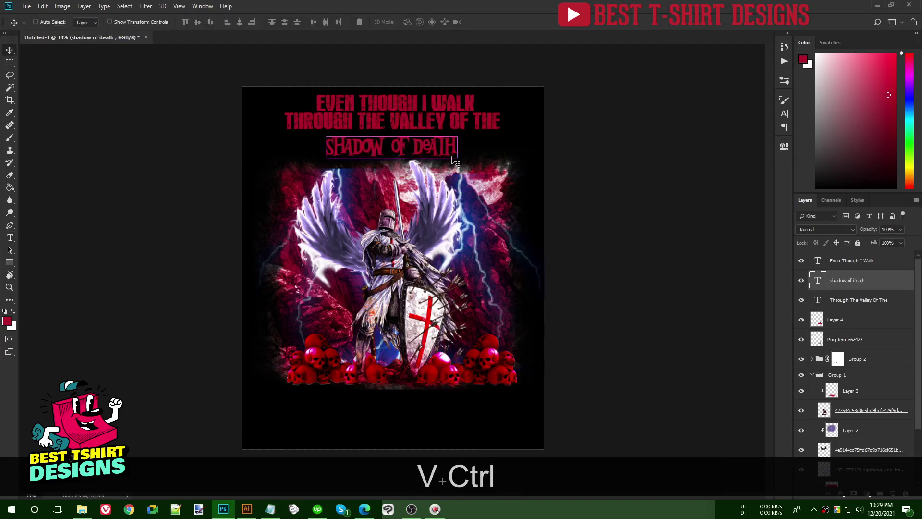
# Scale "shadow of death" up proportionally to about 190% and center it just beneath "Through The Valley Of The"
pyautogui.hotkey('ctrl', 't')
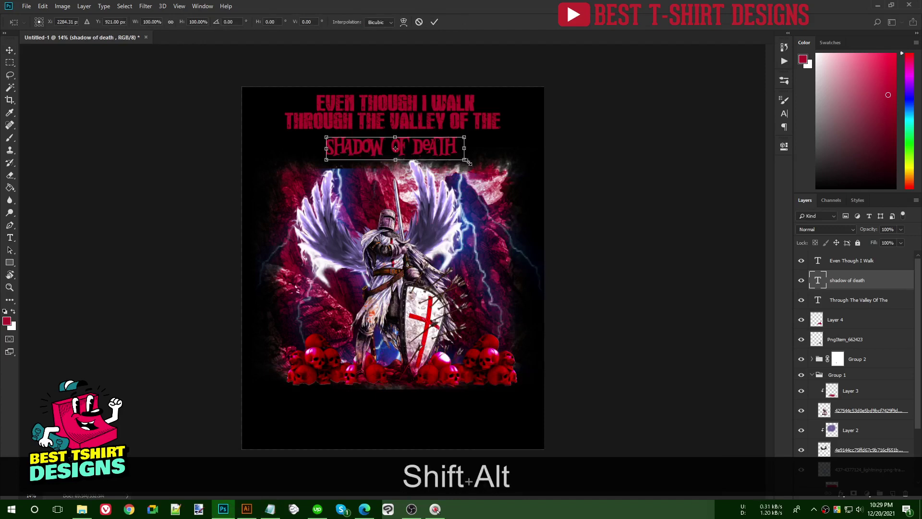
pyautogui.moveTo(509, 167); pyautogui.dragTo(526, 191)
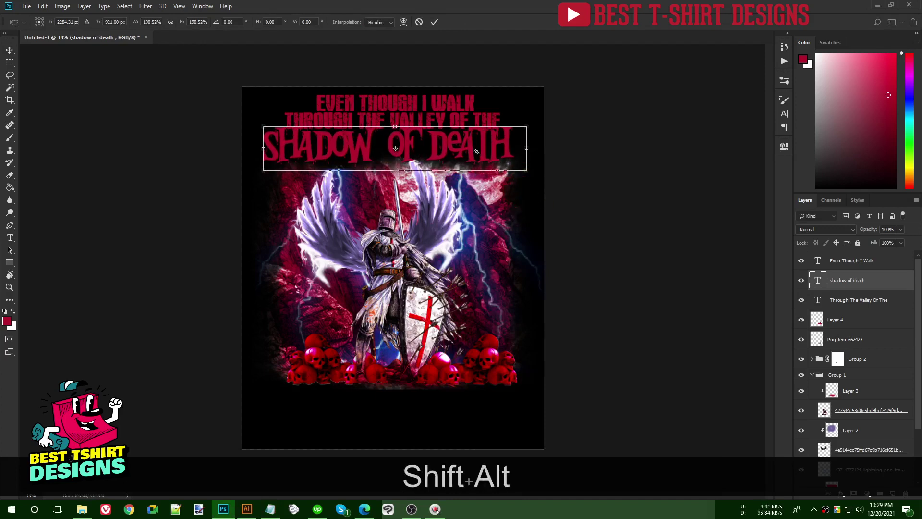
pyautogui.moveTo(473, 155); pyautogui.dragTo(472, 160)
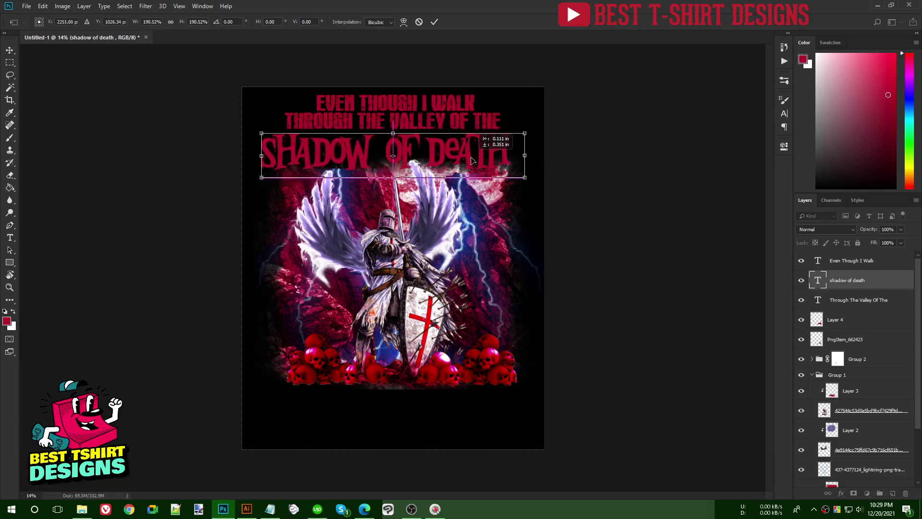
pyautogui.press('Return')
pyautogui.press('shift')
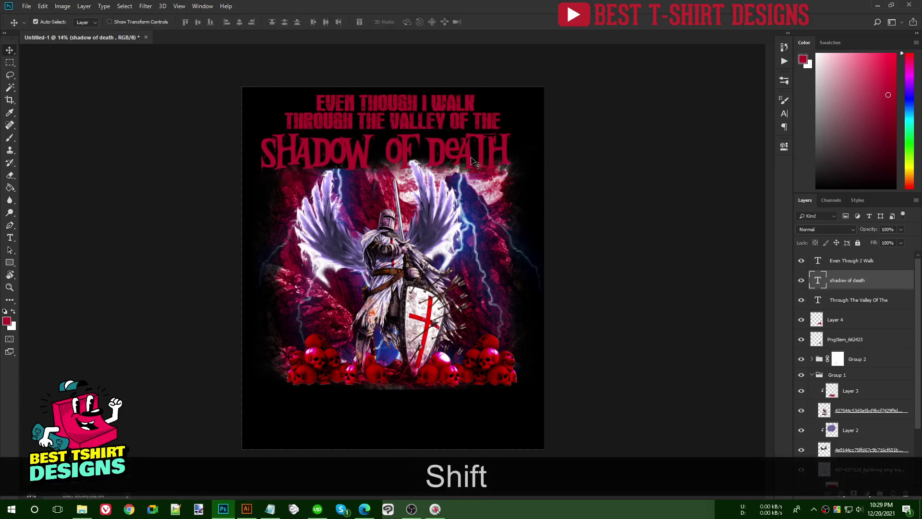
pyautogui.hotkey('shift', 'Down')
pyautogui.hotkey('shift', 'Down')
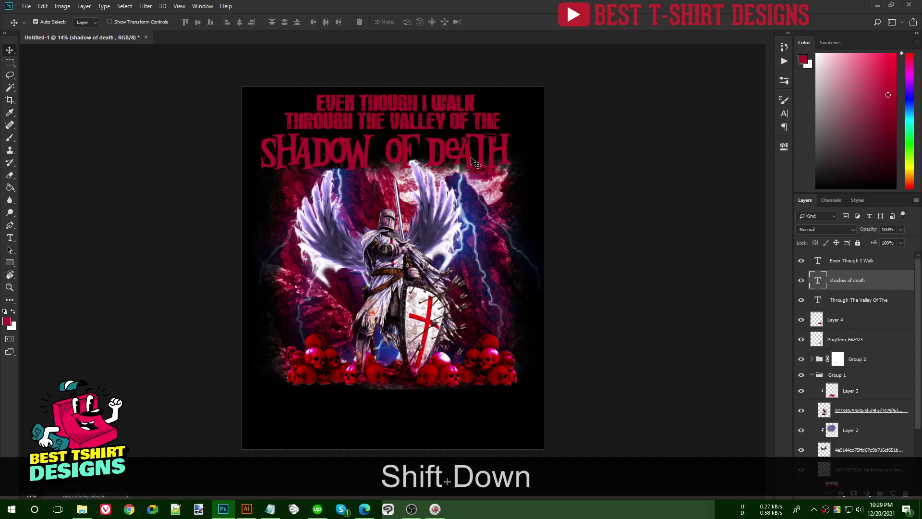
pyautogui.hotkey('shift', 'Up')
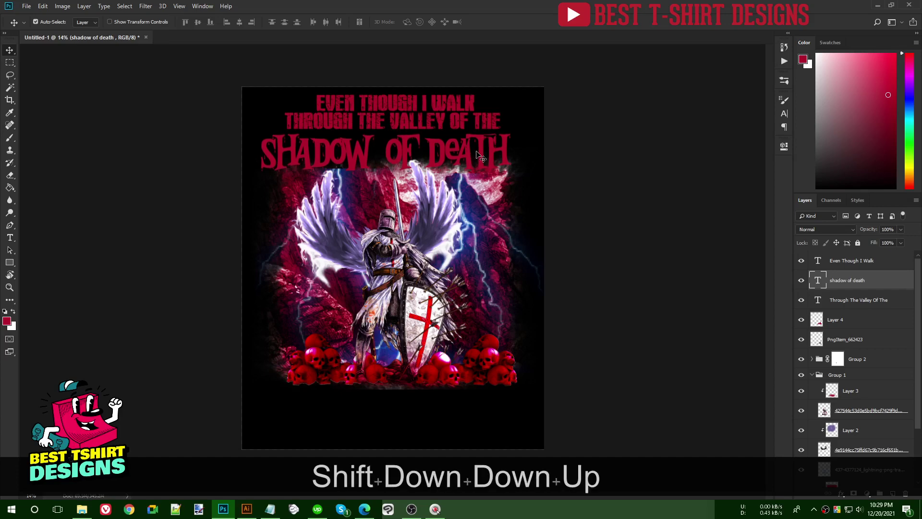
# Duplicate "shadow of death" below the skull piles and copy "I Will Fear No Evil" from Notepad
pyautogui.moveTo(479, 157); pyautogui.dragTo(472, 417)
pyautogui.click(270, 509)
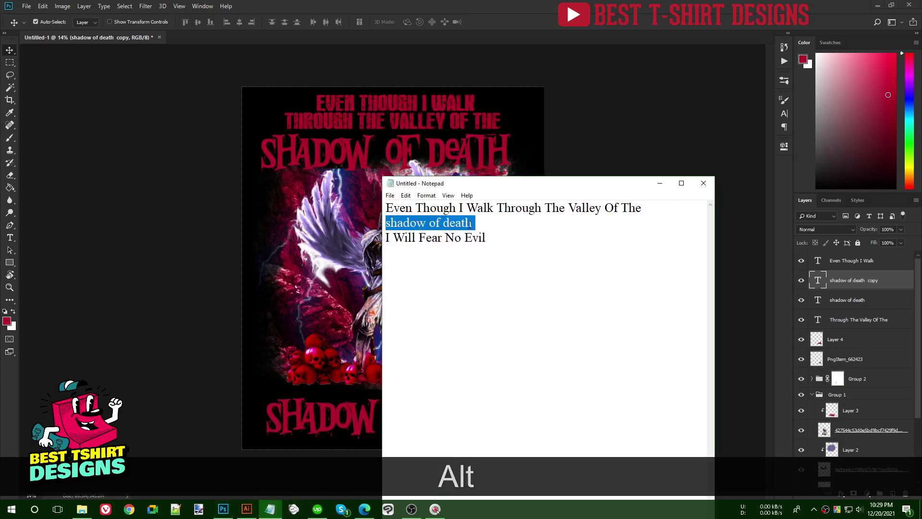
pyautogui.moveTo(495, 240); pyautogui.dragTo(380, 242)
pyautogui.hotkey('ctrl', 'c')
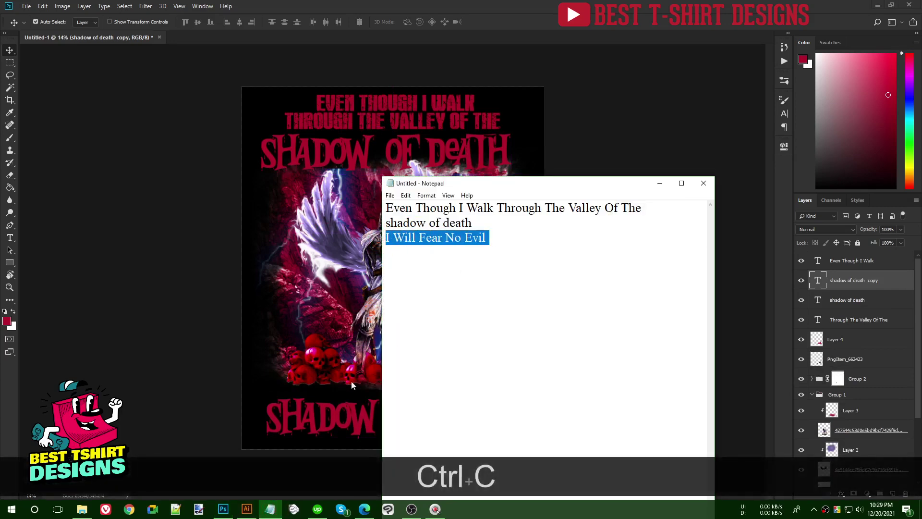
# In Photoshop, replace the text of the duplicated line below the skulls with the copied "I Will Fear No Evil"
pyautogui.click(349, 421)
pyautogui.press('t')
pyautogui.click(346, 412)
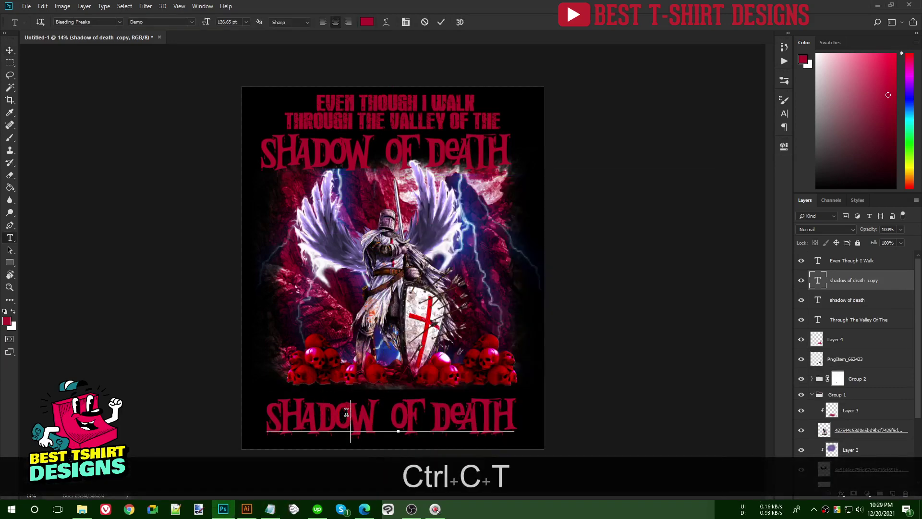
pyautogui.doubleClick(346, 412)
pyautogui.hotkey('ctrl', 'a')
pyautogui.hotkey('ctrl', 'v')
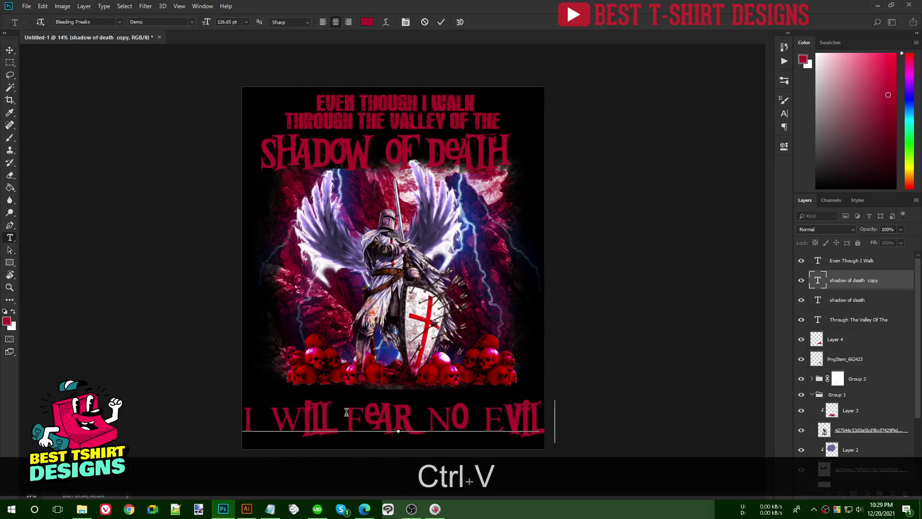
# In Notepad, rewrite the third line in lowercase as "i will fear no evil" and copy it
pyautogui.click(270, 509)
pyautogui.click(415, 252)
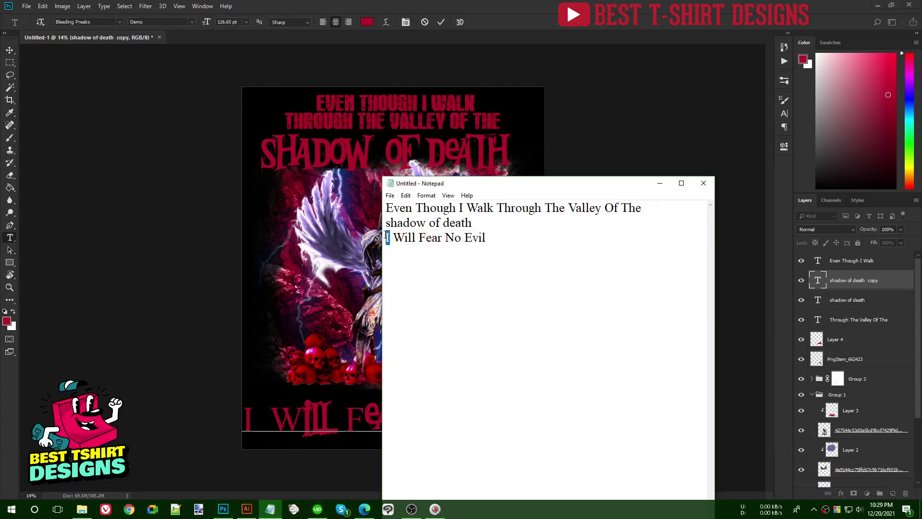
pyautogui.write('i')
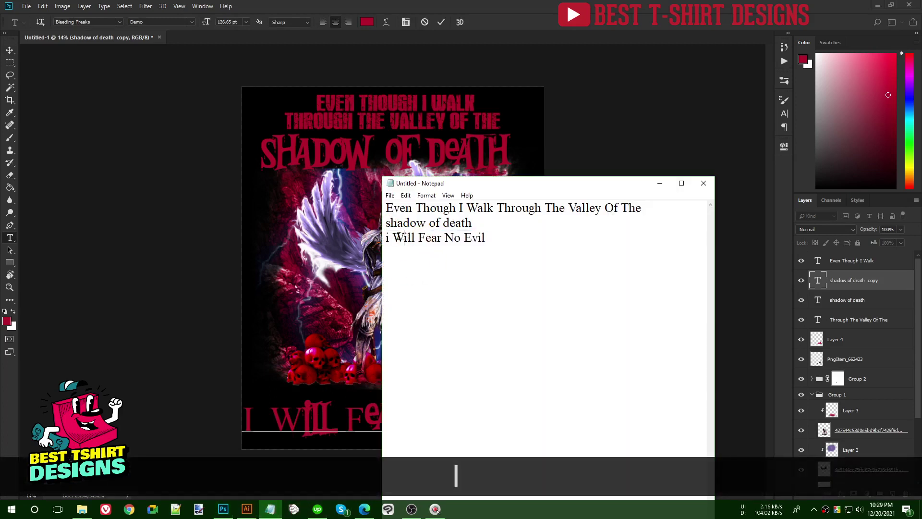
pyautogui.press('BackSpace')
pyautogui.write('w')
pyautogui.write('f')
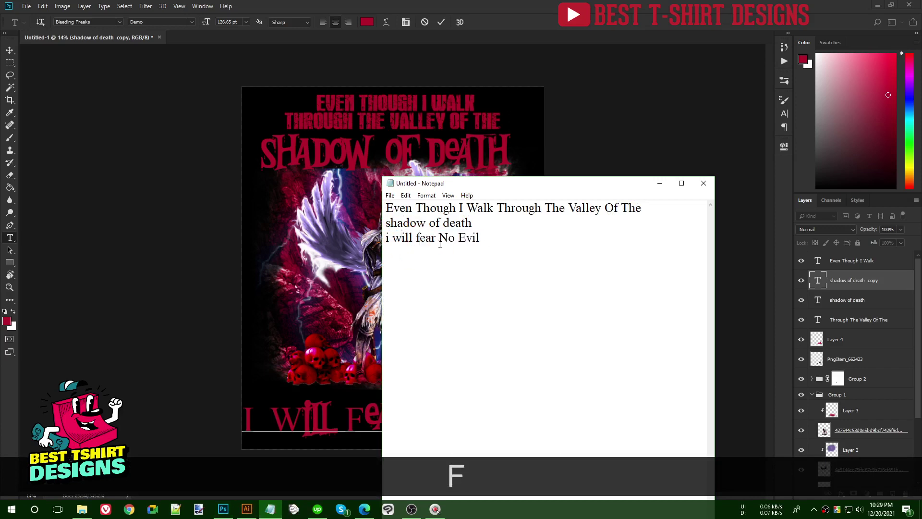
pyautogui.write('n')
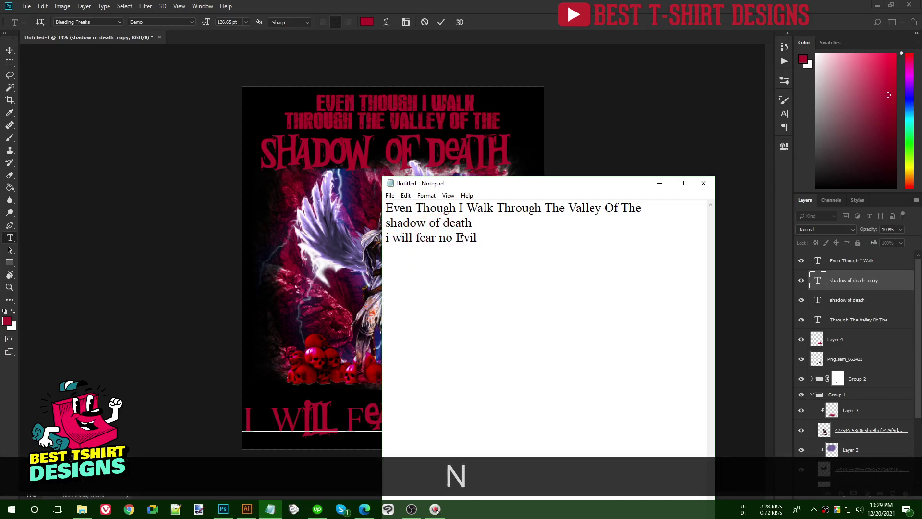
pyautogui.moveTo(463, 238); pyautogui.dragTo(385, 239)
pyautogui.write('e')
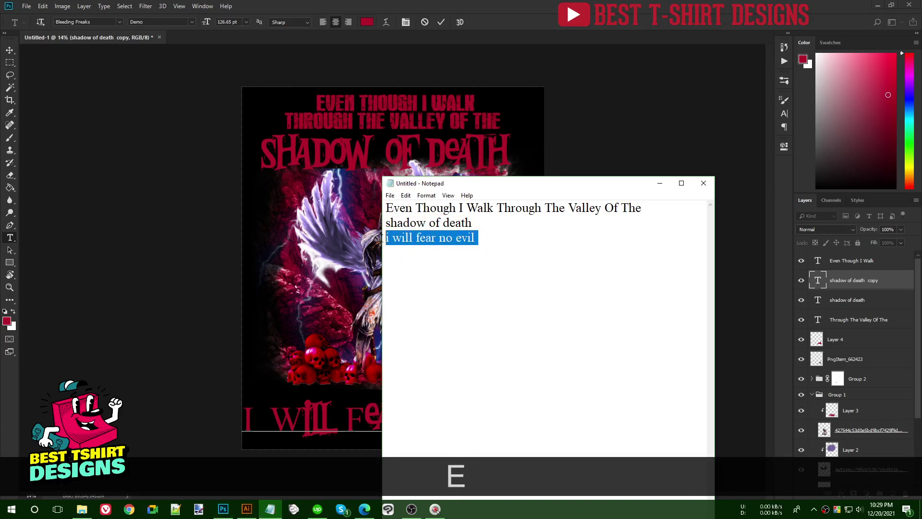
pyautogui.hotkey('ctrl', 'c')
# Back in Photoshop, replace the bottom text line with the copied lowercase "i will fear no evil"
pyautogui.click(336, 413)
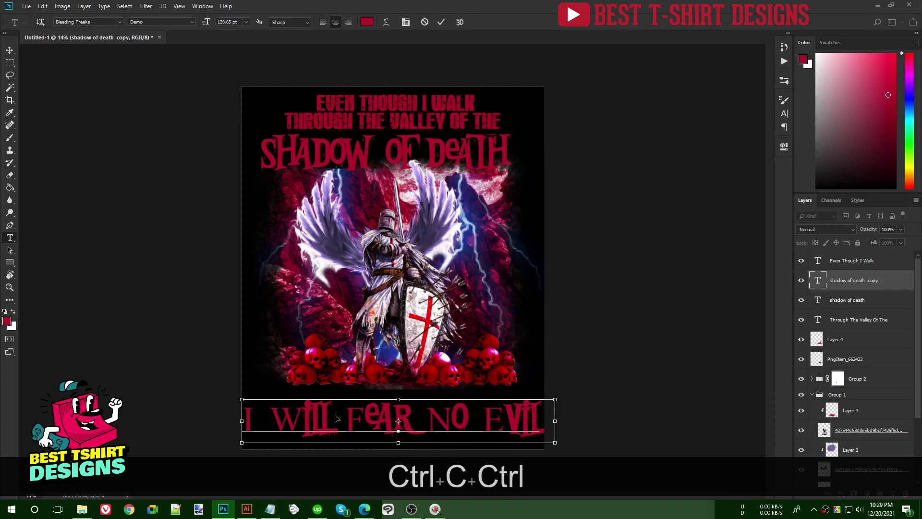
pyautogui.hotkey('ctrl', 'a')
pyautogui.hotkey('ctrl', 'v')
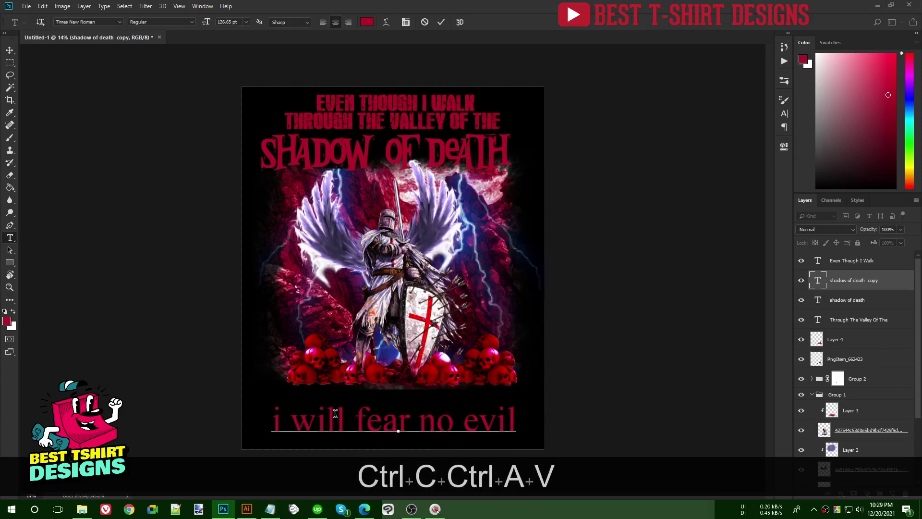
# Change the font of "i will fear no evil" to Bleeding Freaks Demo and commit the text
pyautogui.hotkey('ctrl', 'a')
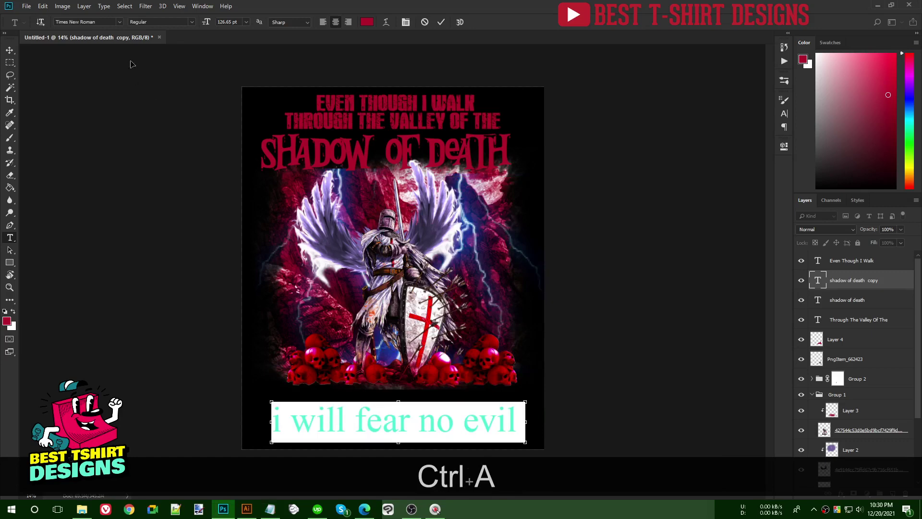
pyautogui.click(103, 21)
pyautogui.write('B')
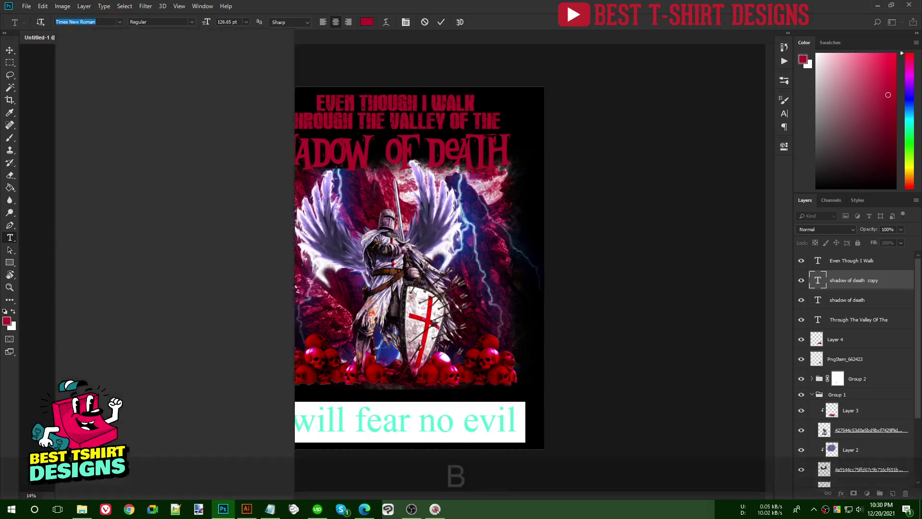
pyautogui.write('le')
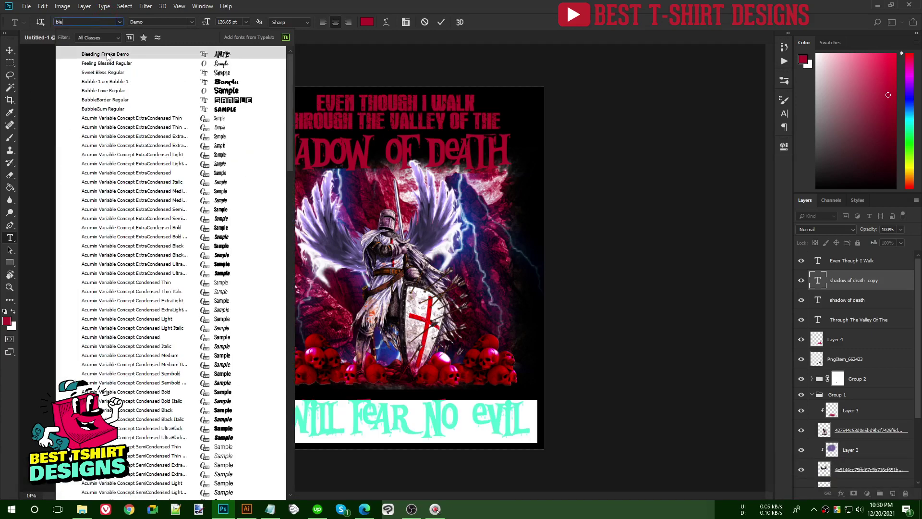
pyautogui.click(107, 54)
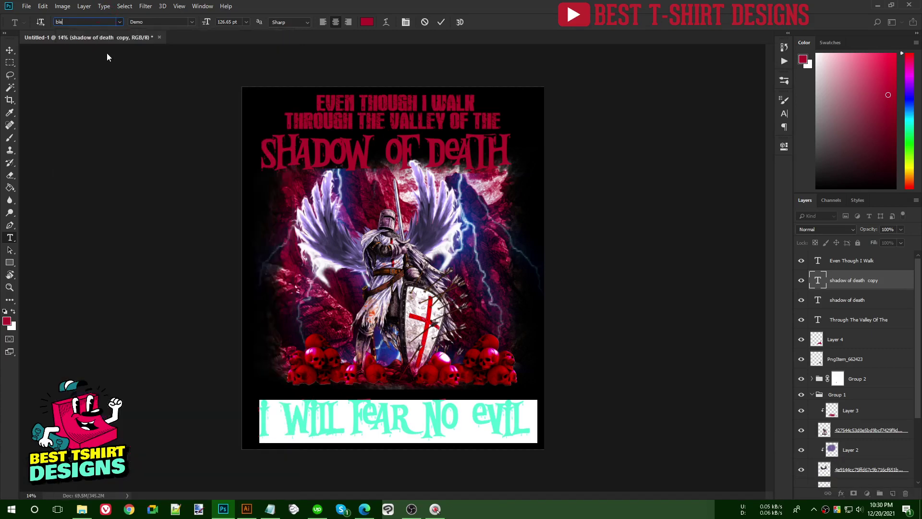
pyautogui.click(371, 425)
pyautogui.press('Return')
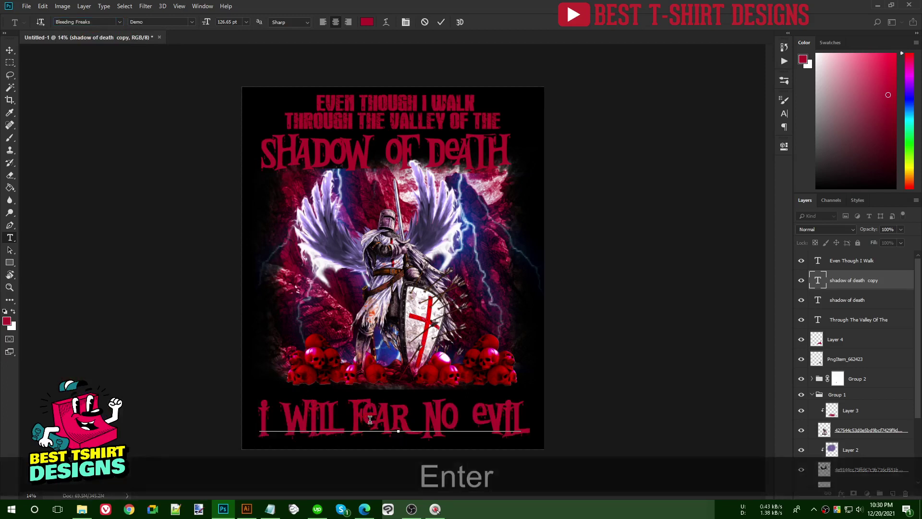
pyautogui.press('v')
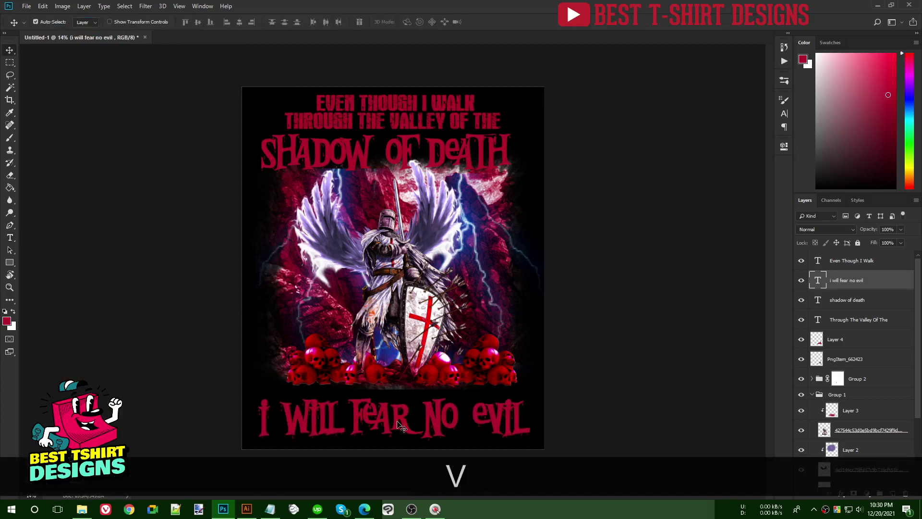
# Move "i will fear no evil" up close beneath the skull piles, centered on the artwork, and inspect its placement
pyautogui.moveTo(386, 415); pyautogui.dragTo(386, 409)
pyautogui.moveTo(385, 408); pyautogui.dragTo(378, 409)
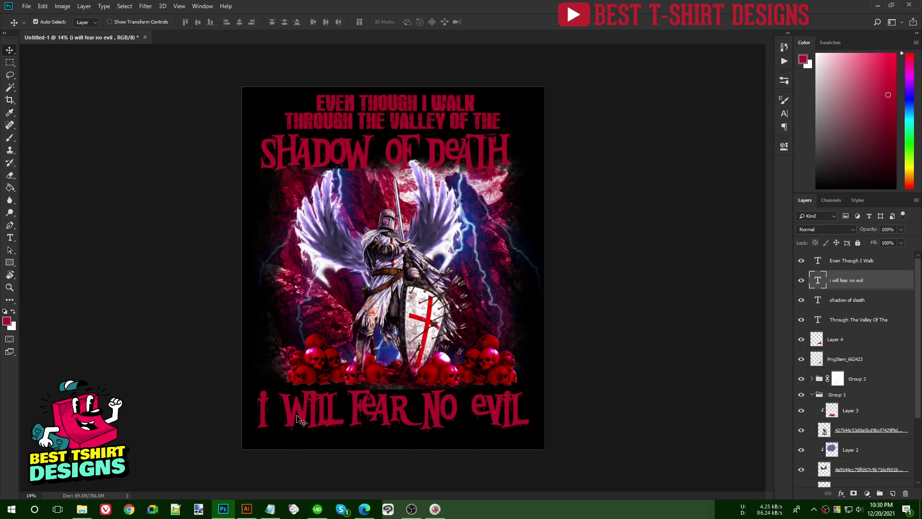
pyautogui.scroll(5, 269, 408)
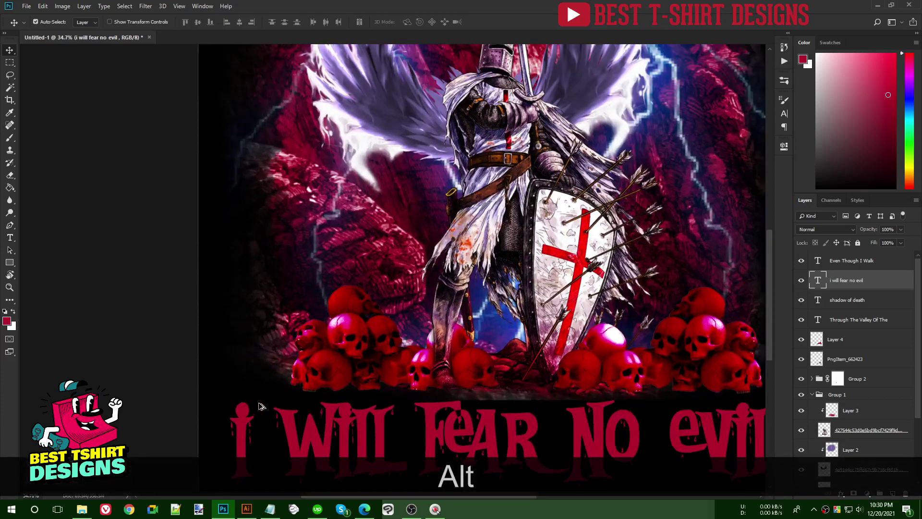
pyautogui.scroll(-5, 258, 356)
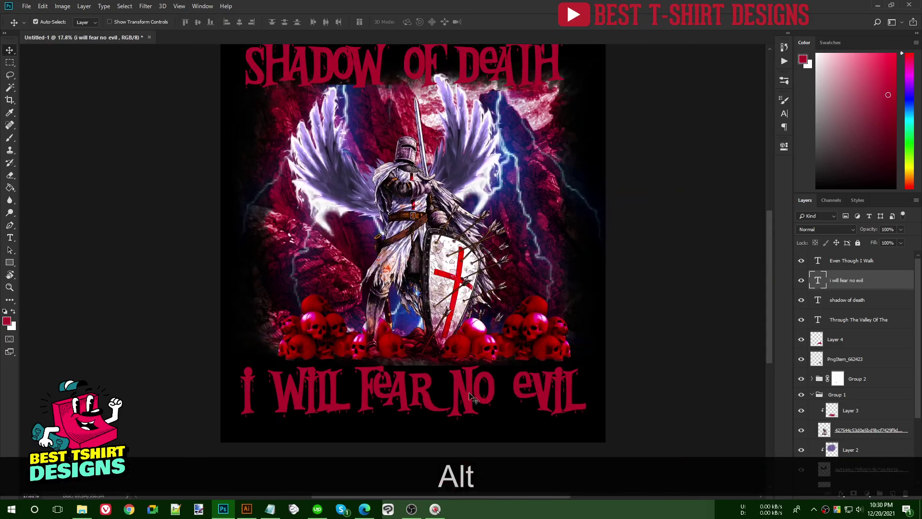
# Move "i will fear no evil" slightly down toward the canvas's lower edge, keeping it centered
pyautogui.moveTo(469, 394); pyautogui.dragTo(465, 406)
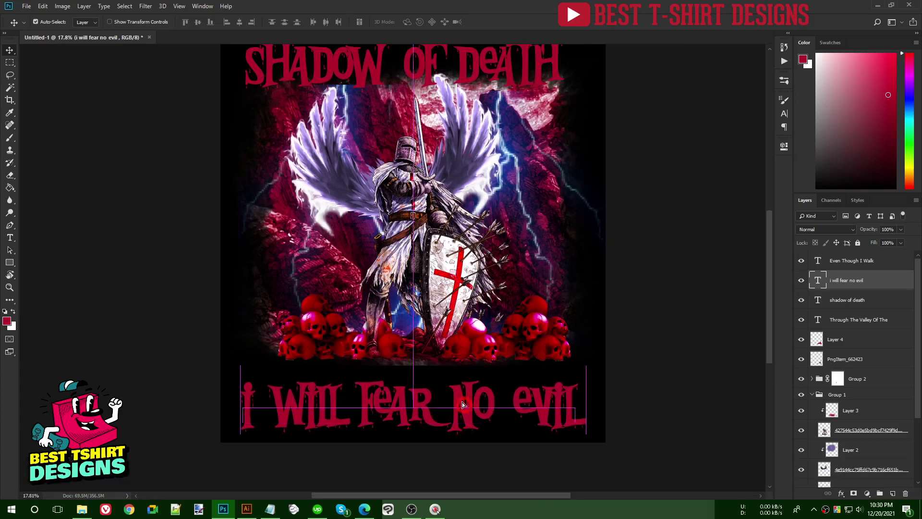
pyautogui.press('alt')
pyautogui.scroll(-1, 365, 378)
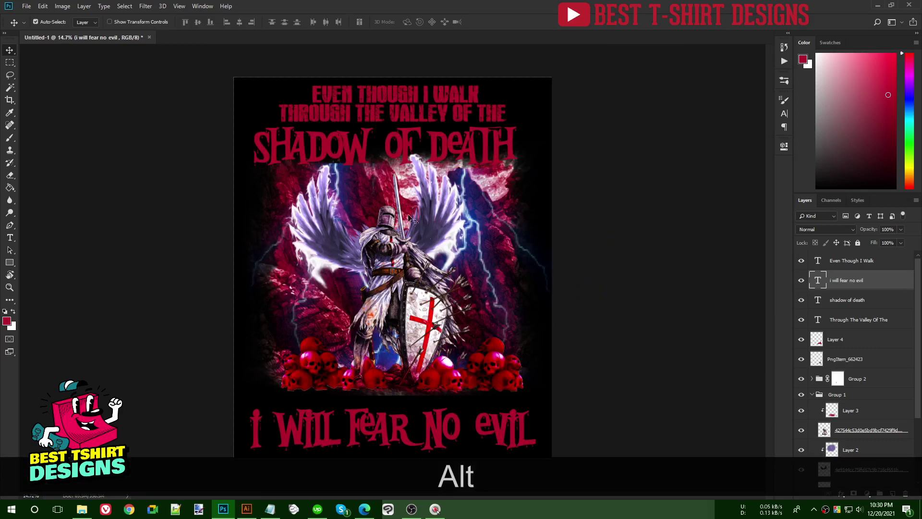
# Group all artwork layers from Layer 4 down to the Dark_and_dismal_valley image and toggle the group's visibility to check its contents
pyautogui.click(587, 298)
pyautogui.click(850, 339)
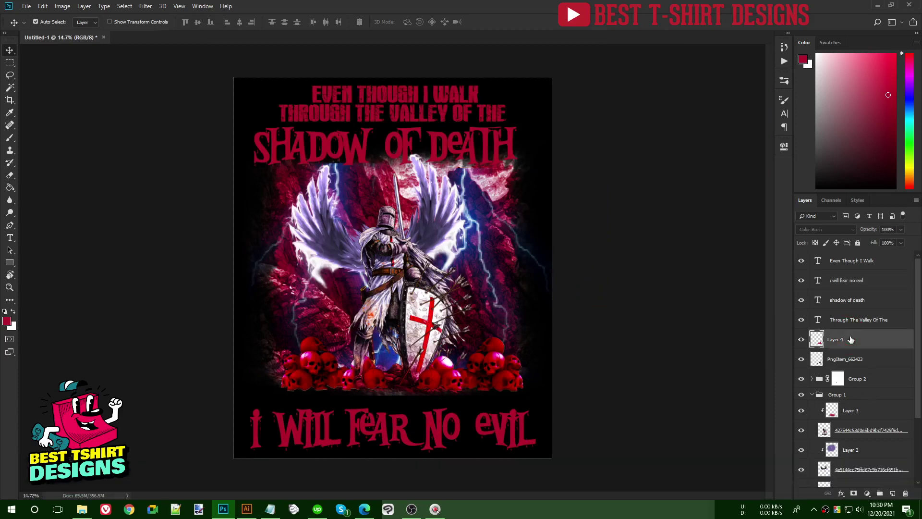
pyautogui.scroll(-5, 855, 385)
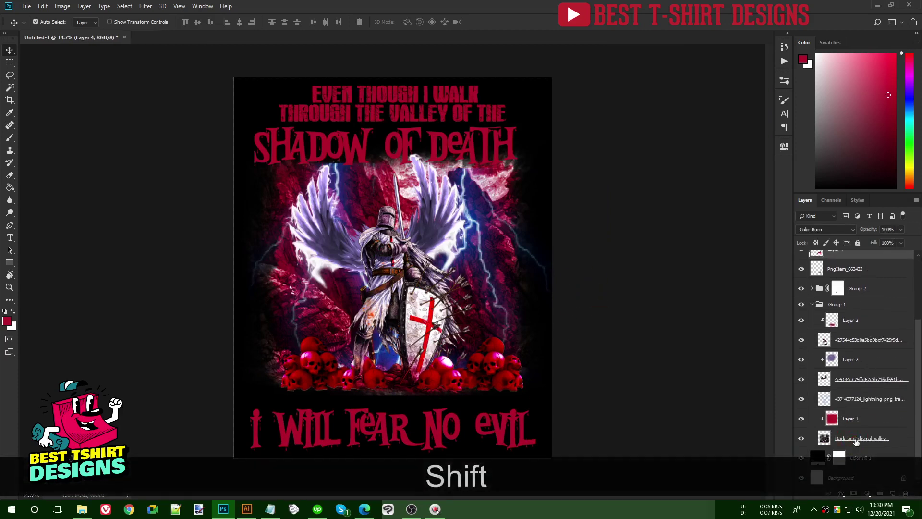
pyautogui.keyDown('shift'); pyautogui.click(856, 438); pyautogui.keyUp('shift')
pyautogui.scroll(4, 854, 379)
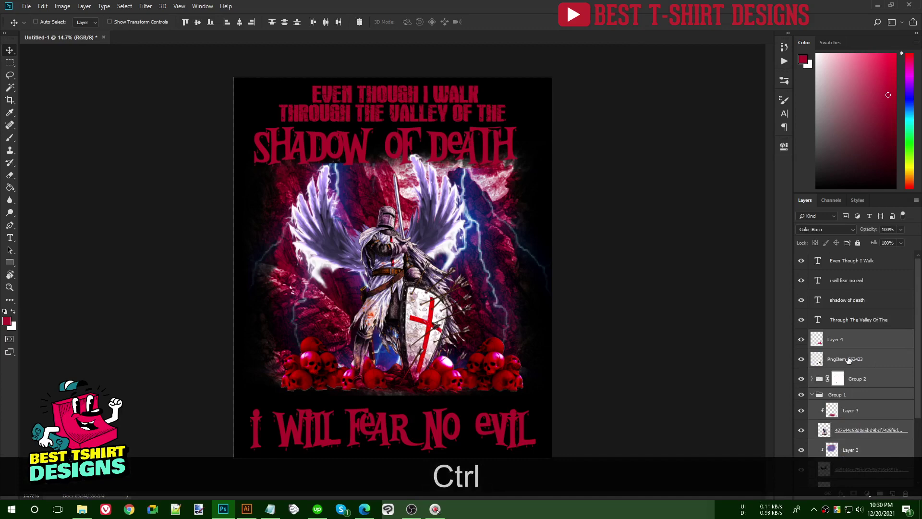
pyautogui.hotkey('ctrl', 'g')
pyautogui.click(801, 336)
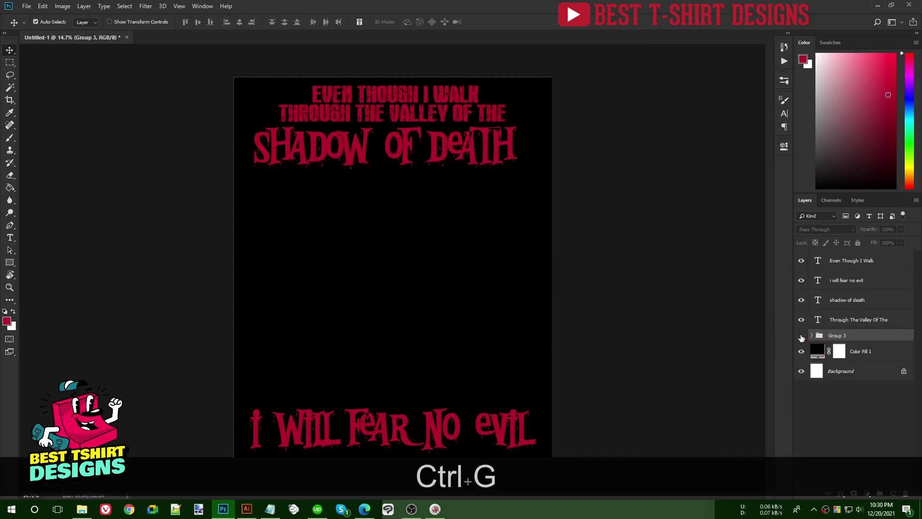
pyautogui.click(801, 336)
# Set the Move tool's auto-select to Group and shift the artwork group down, close above "i will fear no evil"
pyautogui.click(85, 22)
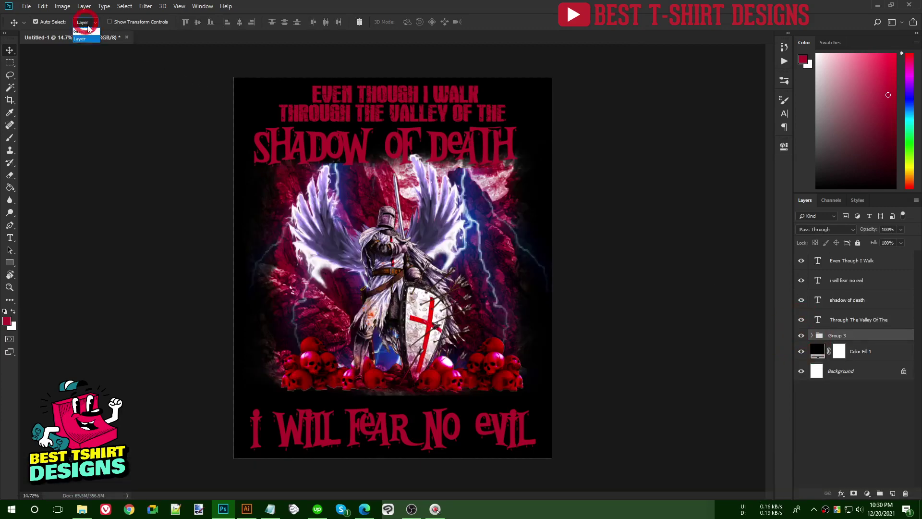
pyautogui.click(83, 28)
pyautogui.moveTo(406, 238); pyautogui.dragTo(404, 249)
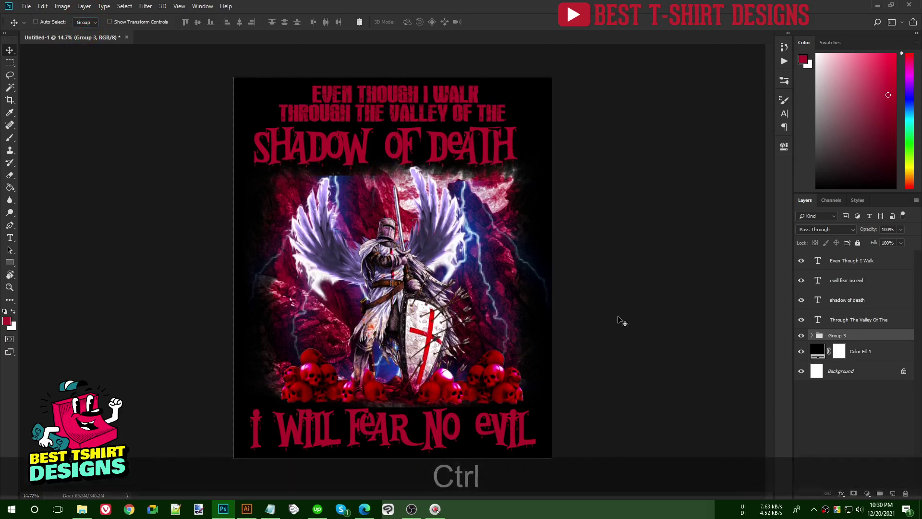
pyautogui.hotkey('ctrl', 't')
pyautogui.press('Return')
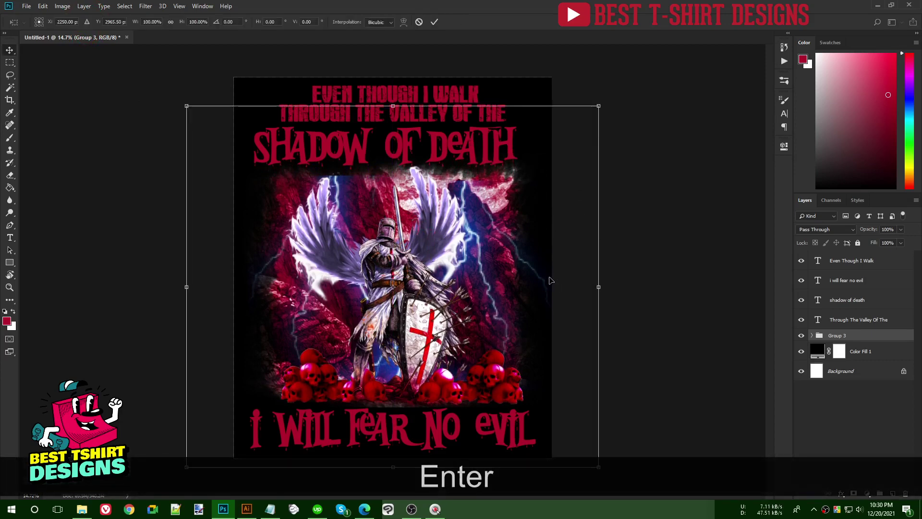
# Scale "shadow of death" to about 114% and center it above the knight artwork
pyautogui.click(469, 148)
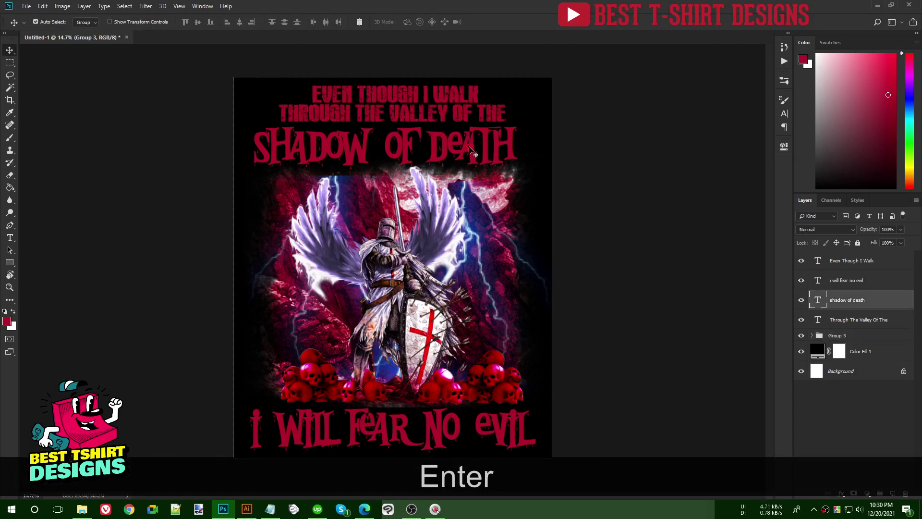
pyautogui.hotkey('ctrl', 't')
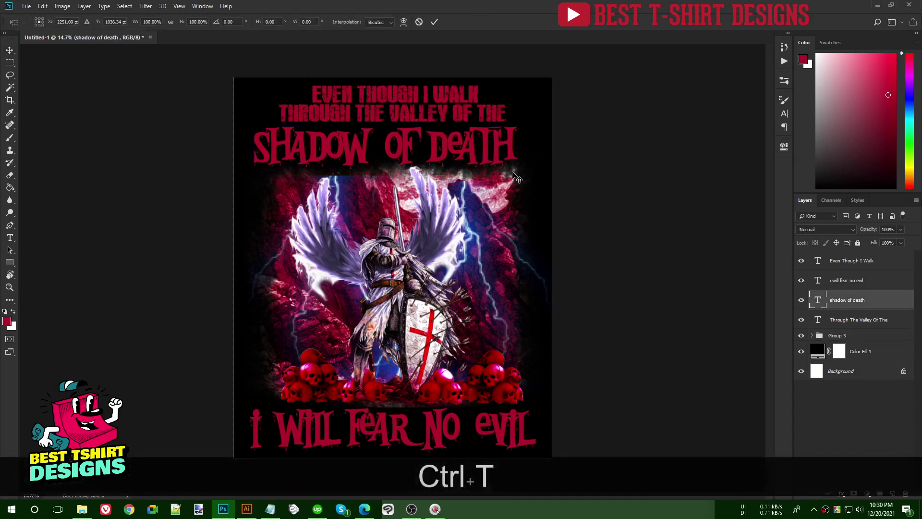
pyautogui.hotkey('shift', 'alt')
pyautogui.moveTo(545, 182); pyautogui.dragTo(549, 183)
pyautogui.press('Return')
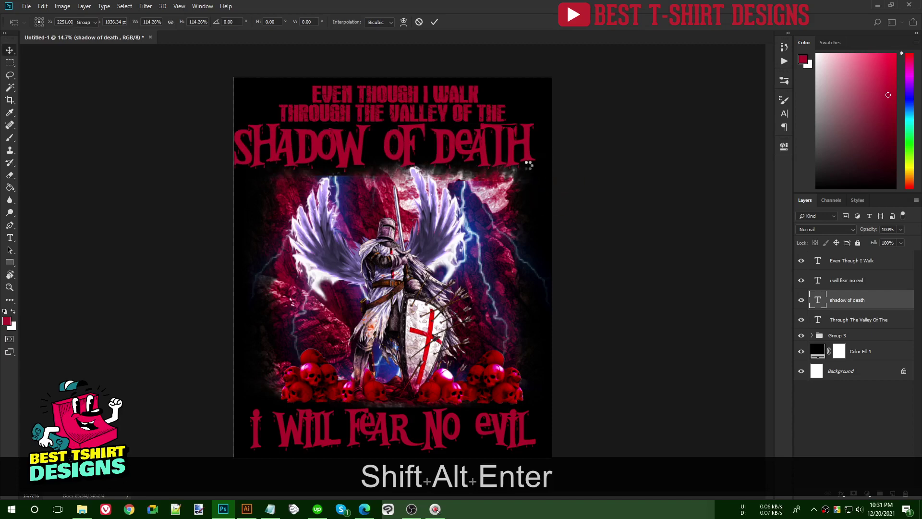
pyautogui.moveTo(510, 148); pyautogui.dragTo(520, 155)
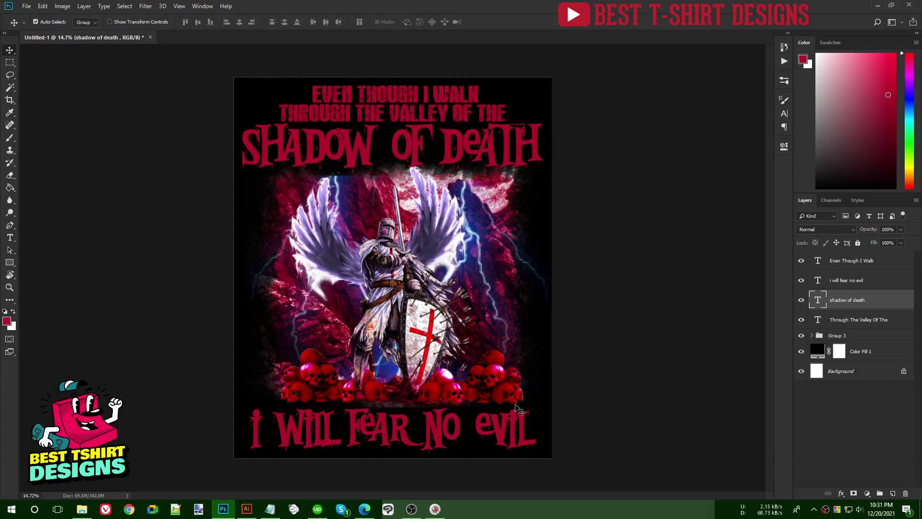
# Scale "i will fear no evil" to about 105% and move it up slightly, close beneath the skull piles
pyautogui.click(515, 436)
pyautogui.hotkey('ctrl', 't')
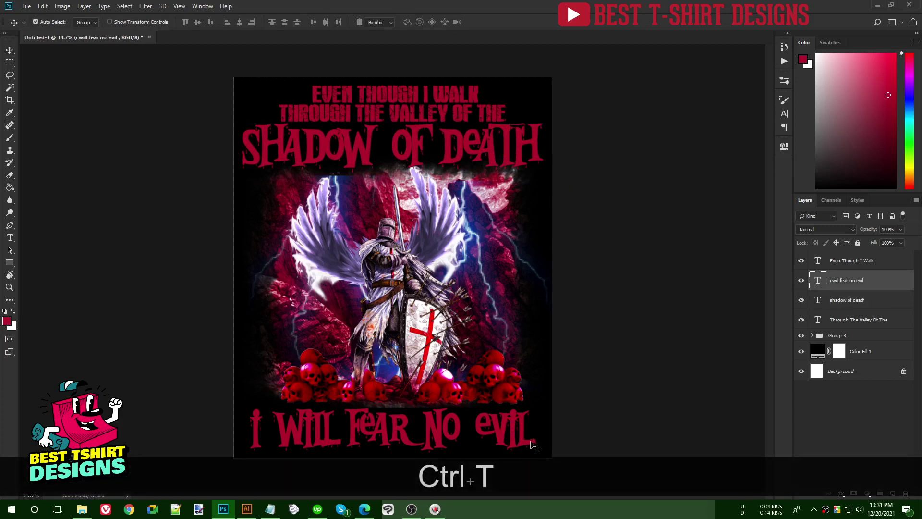
pyautogui.moveTo(543, 454); pyautogui.dragTo(549, 460)
pyautogui.hotkey('alt', 'shift', 'Return')
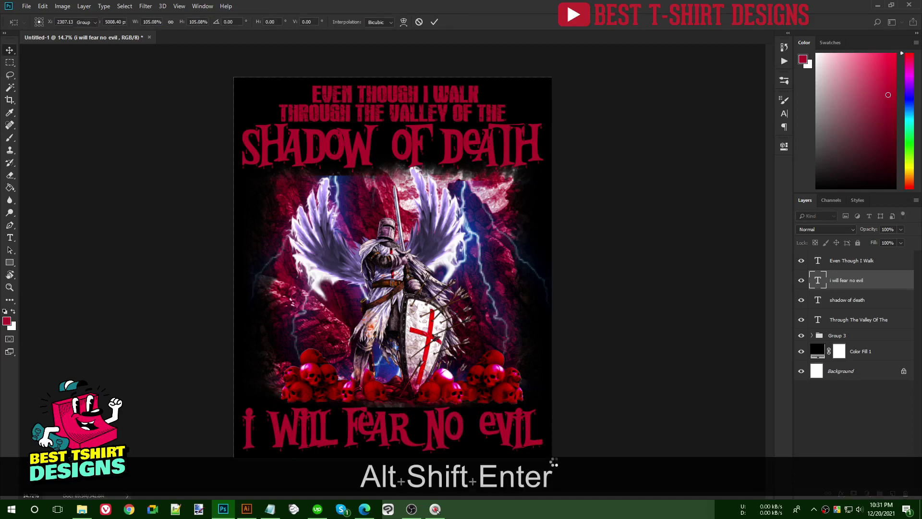
pyautogui.press('v')
pyautogui.moveTo(519, 427); pyautogui.dragTo(520, 421)
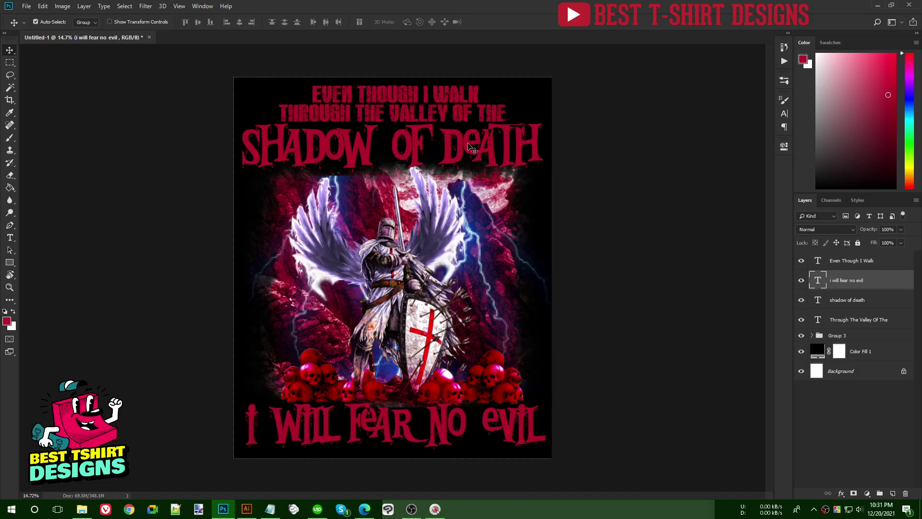
# Lower "shadow of death" slightly, then enlarge "Through The Valley Of The" to about 125.5% and place it just above that line
pyautogui.moveTo(469, 145); pyautogui.dragTo(468, 155)
pyautogui.moveTo(443, 114); pyautogui.dragTo(443, 120)
pyautogui.hotkey('ctrl', 't')
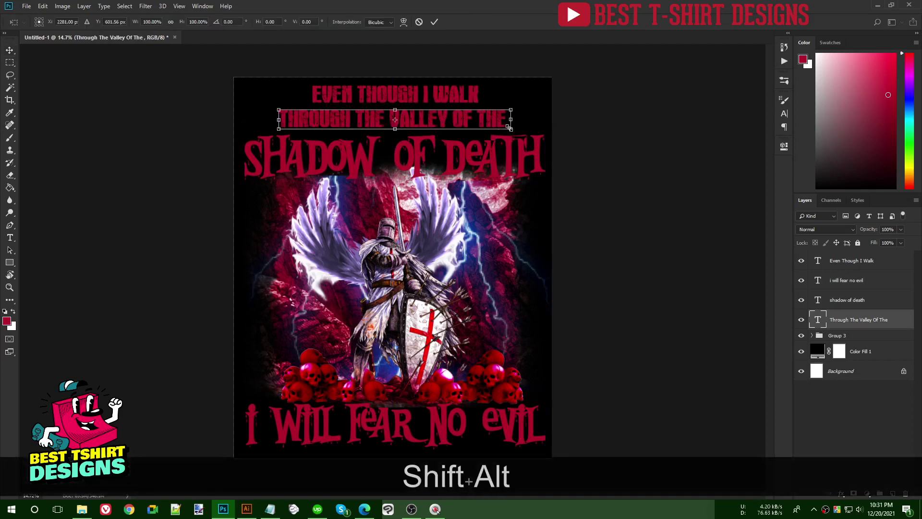
pyautogui.moveTo(509, 127); pyautogui.dragTo(540, 140)
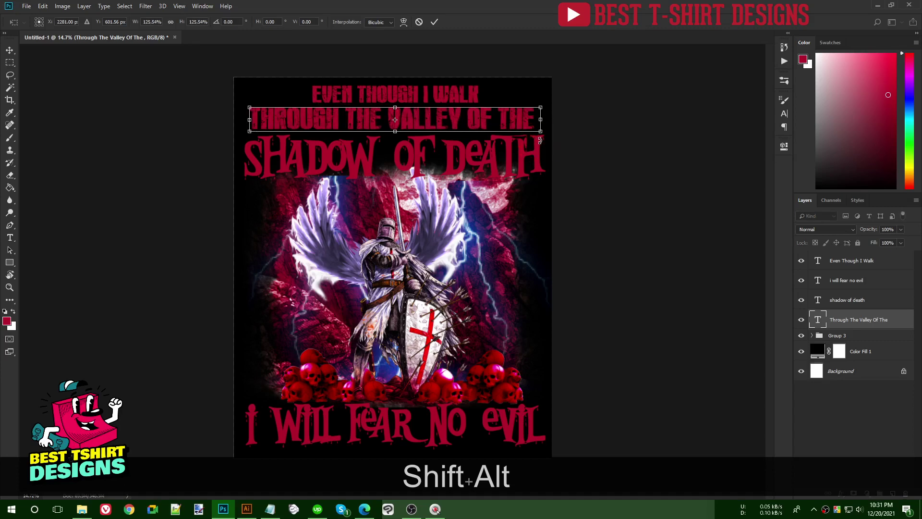
pyautogui.hotkey('shift', 'alt', 'Return')
pyautogui.press('v')
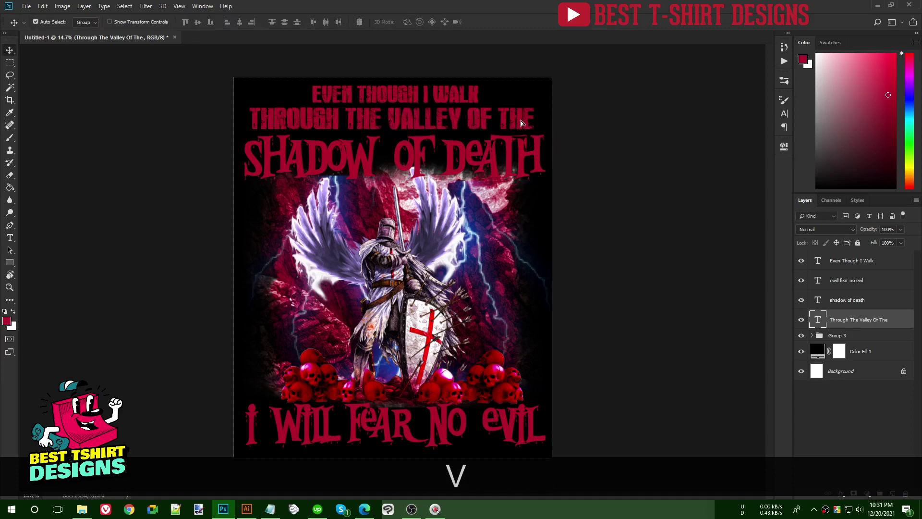
pyautogui.moveTo(520, 120); pyautogui.dragTo(523, 123)
pyautogui.hotkey('shift', 'Down')
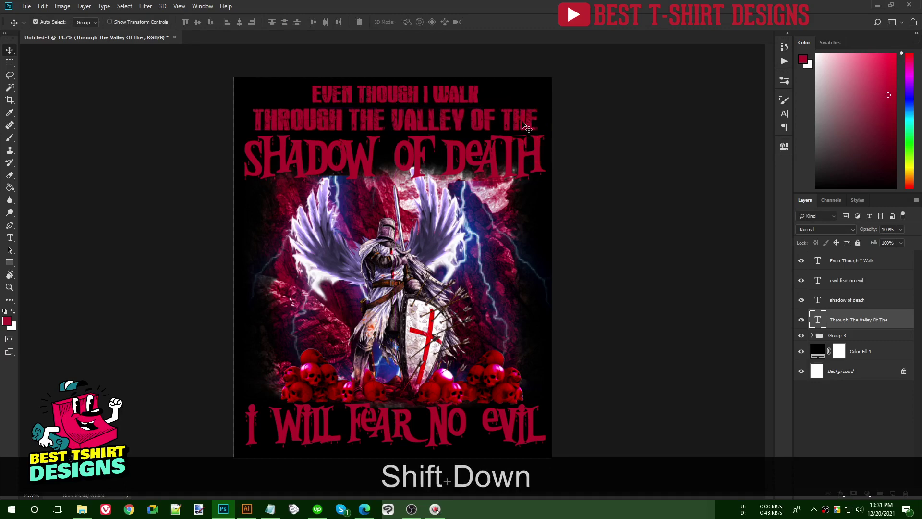
pyautogui.hotkey('shift', 'Down')
# Scale "Even Though I Walk" to about 121% and nudge it down closer to "Through The Valley Of The"
pyautogui.click(459, 99)
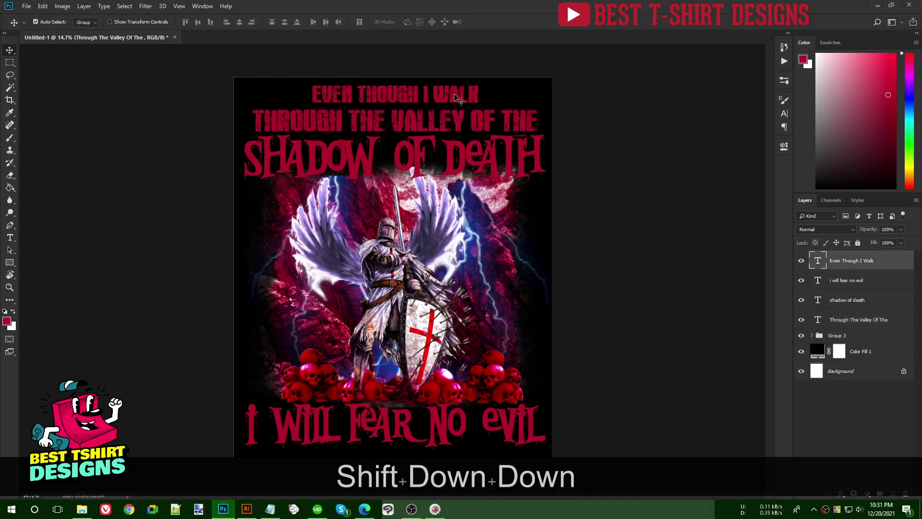
pyautogui.hotkey('ctrl', 't')
pyautogui.moveTo(480, 107); pyautogui.dragTo(498, 117)
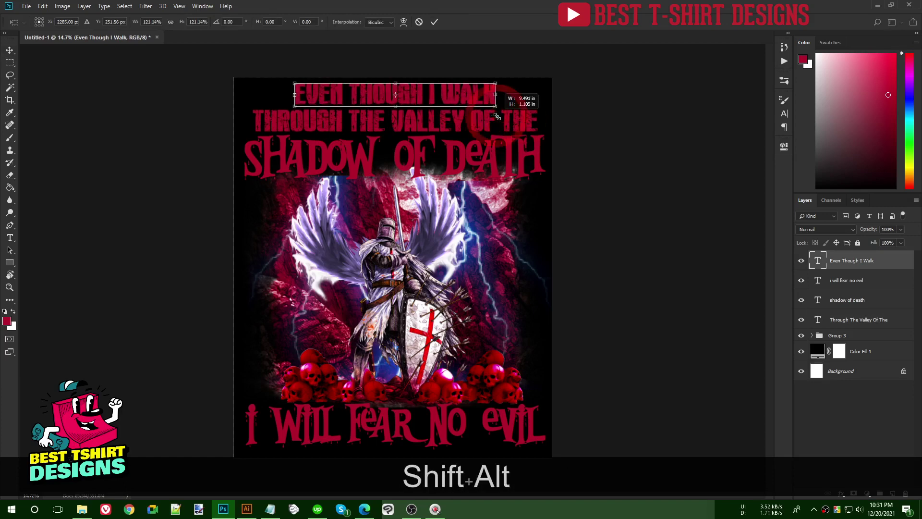
pyautogui.hotkey('shift', 'alt', 'Return')
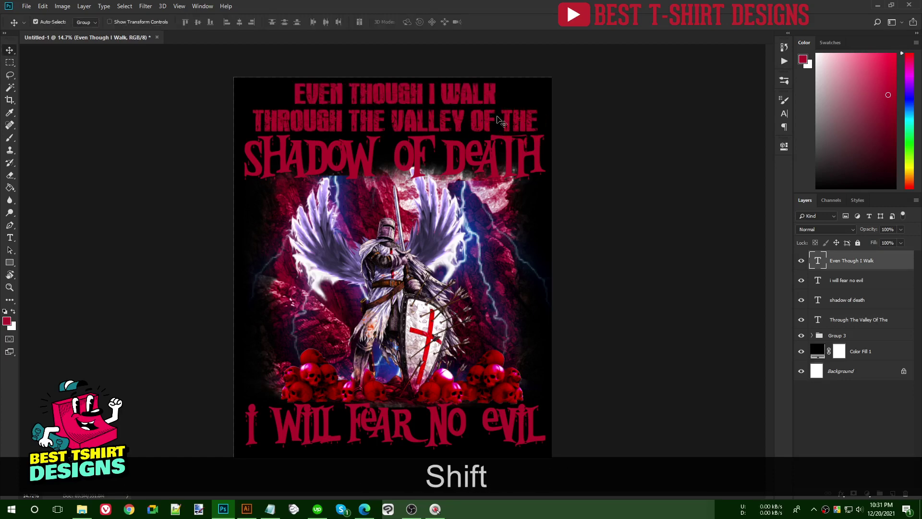
pyautogui.hotkey('shift', 'Down')
pyautogui.hotkey('shift', 'Down')
pyautogui.hotkey('shift', 'Up')
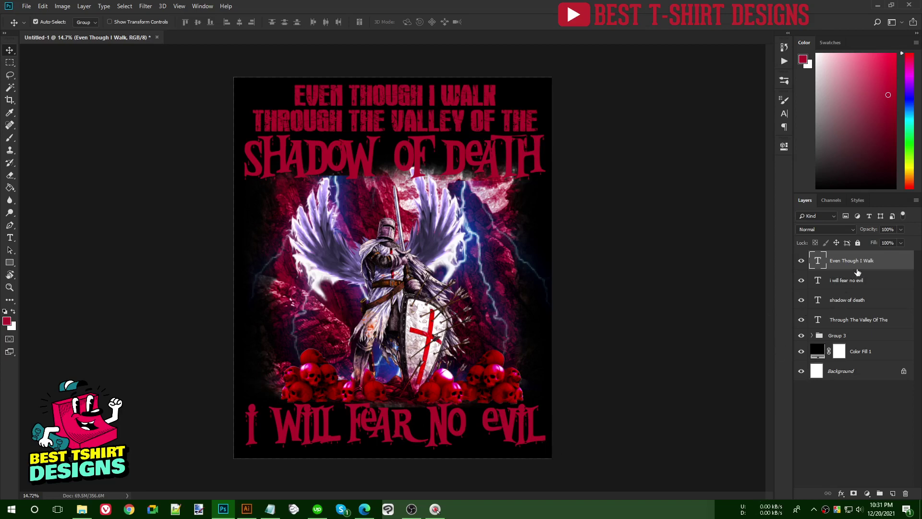
pyautogui.click(843, 303)
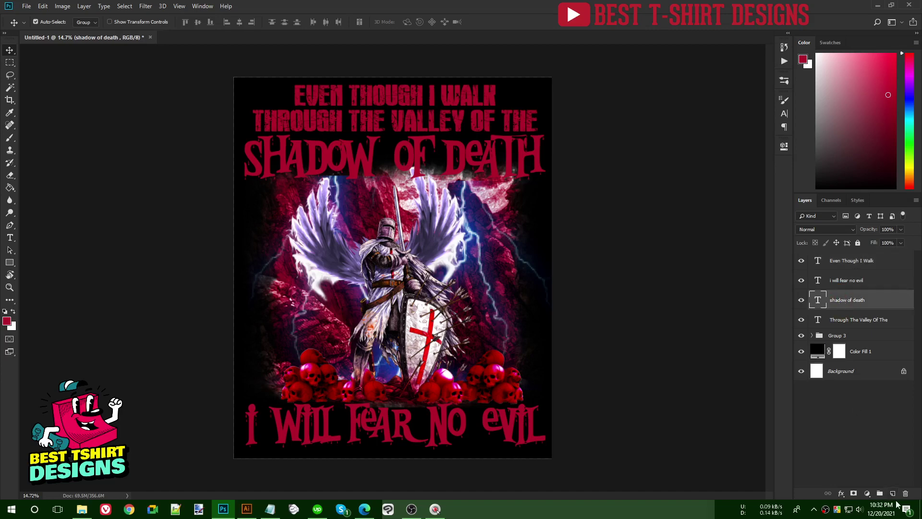
pyautogui.click(894, 494)
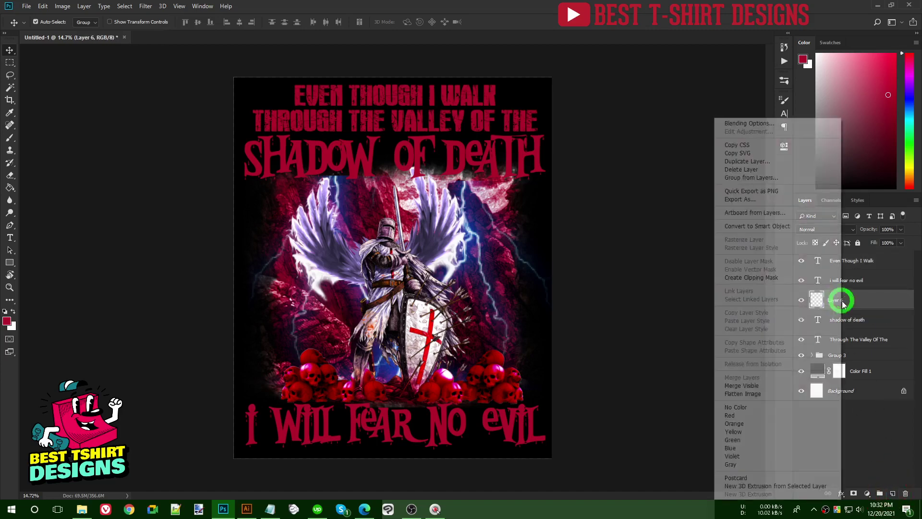
pyautogui.rightClick(841, 299)
pyautogui.click(745, 227)
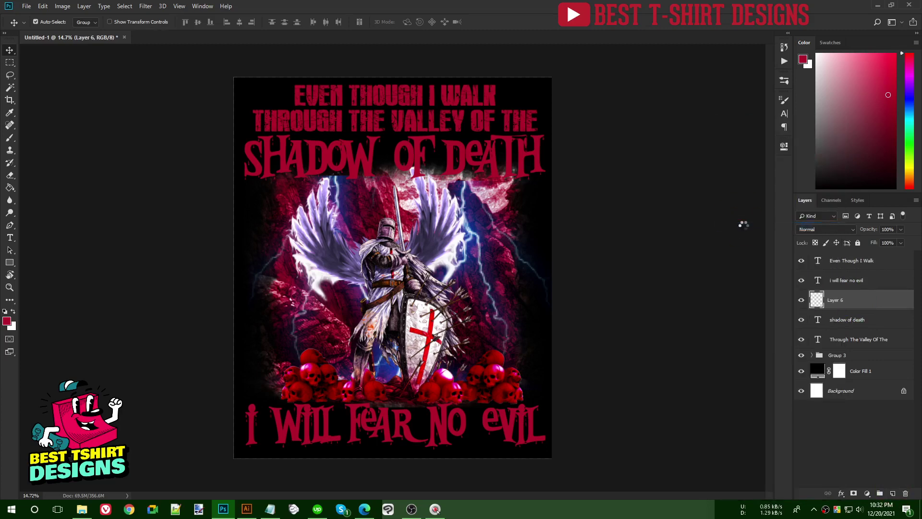
pyautogui.hotkey('ctrl', 'z')
pyautogui.hotkey('ctrl', 'z')
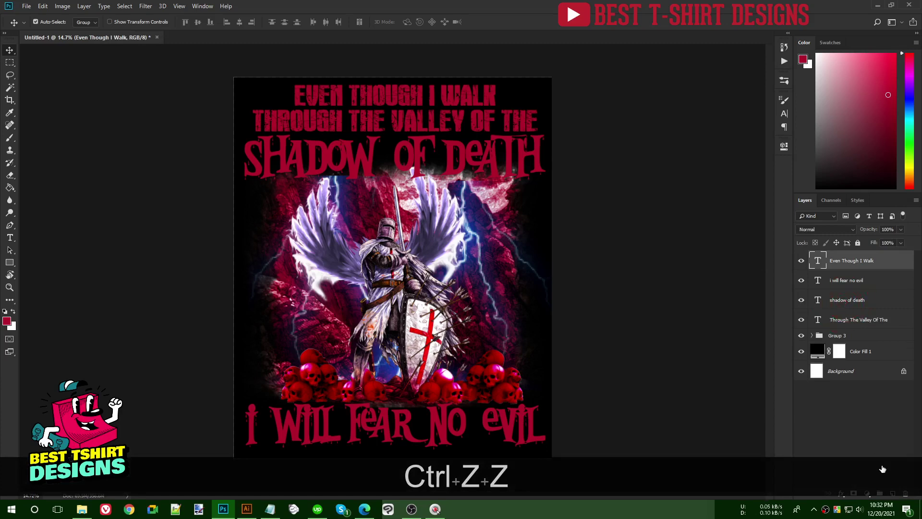
# Add a new layer above "shadow of death" and clip it to that text
pyautogui.click(893, 493)
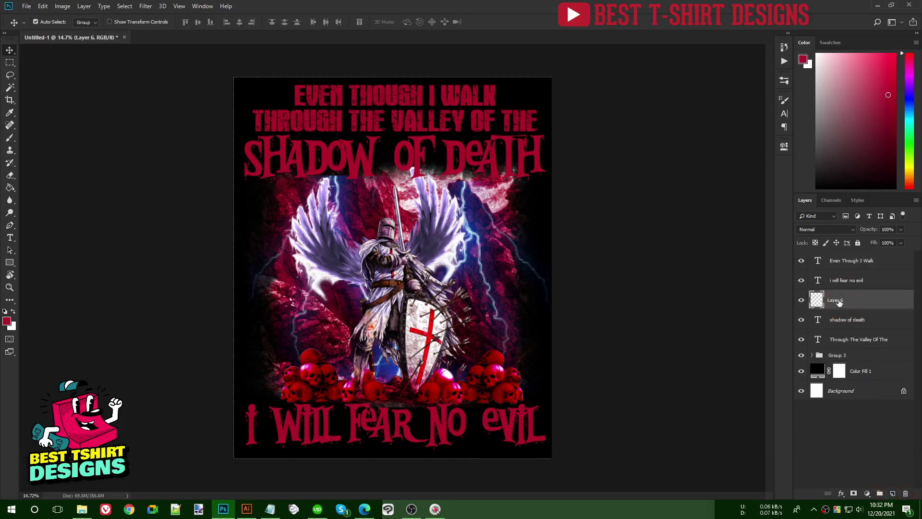
pyautogui.rightClick(838, 300)
pyautogui.click(758, 279)
# Using a large black brush in Dissolve mode, paint across the lower half of "shadow of death" on the clipped layer, then select the text layer
pyautogui.press('b')
pyautogui.click(816, 187)
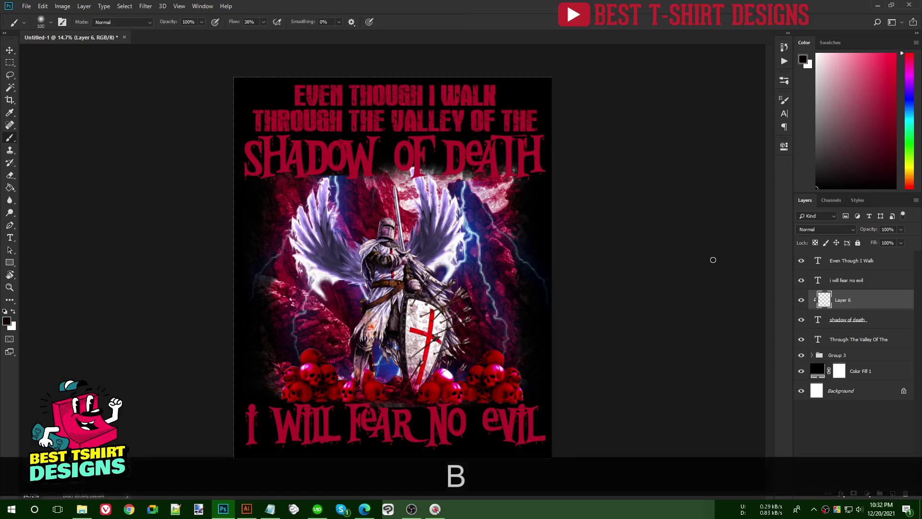
pyautogui.press(']')
pyautogui.press(']')
pyautogui.press(']')
pyautogui.press(']')
pyautogui.press(']')
pyautogui.press(']')
pyautogui.press(']')
pyautogui.press(']')
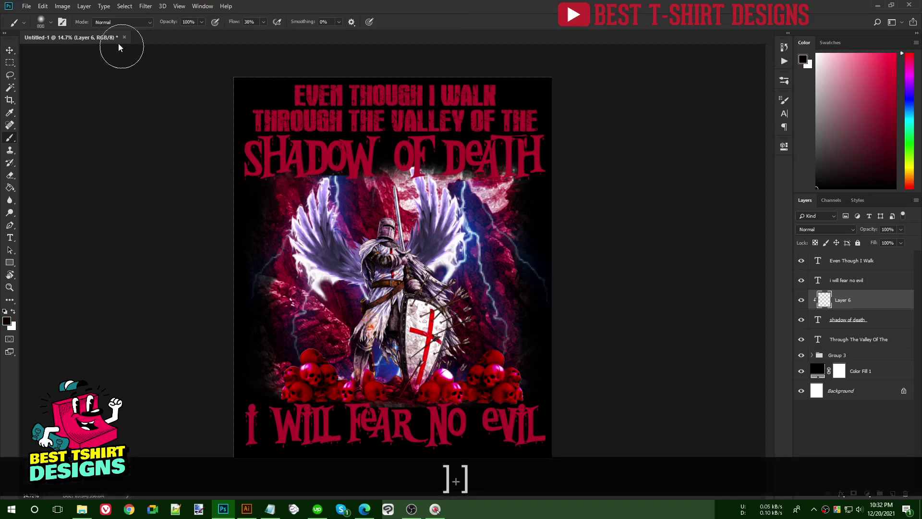
pyautogui.click(123, 22)
pyautogui.click(110, 37)
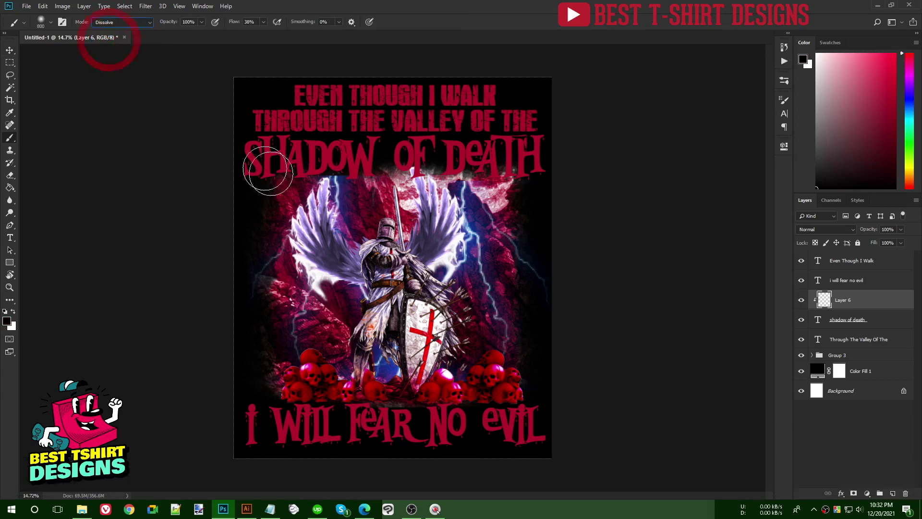
pyautogui.moveTo(268, 170)
pyautogui.mouseDown()
pyautogui.moveTo(282, 184)
pyautogui.moveTo(250, 177)
pyautogui.moveTo(562, 181)
pyautogui.moveTo(447, 185)
pyautogui.moveTo(543, 185)
pyautogui.moveTo(255, 182)
pyautogui.moveTo(574, 178)
pyautogui.moveTo(290, 195)
pyautogui.mouseUp()
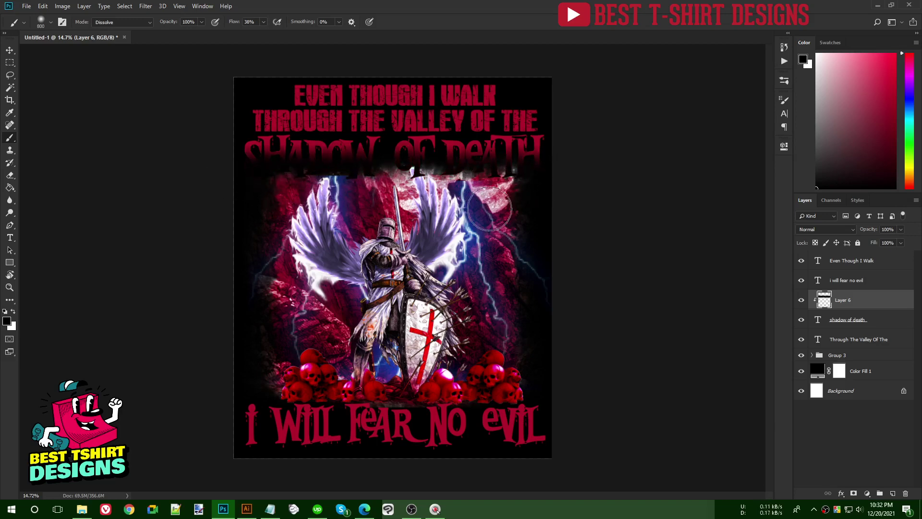
pyautogui.press('v')
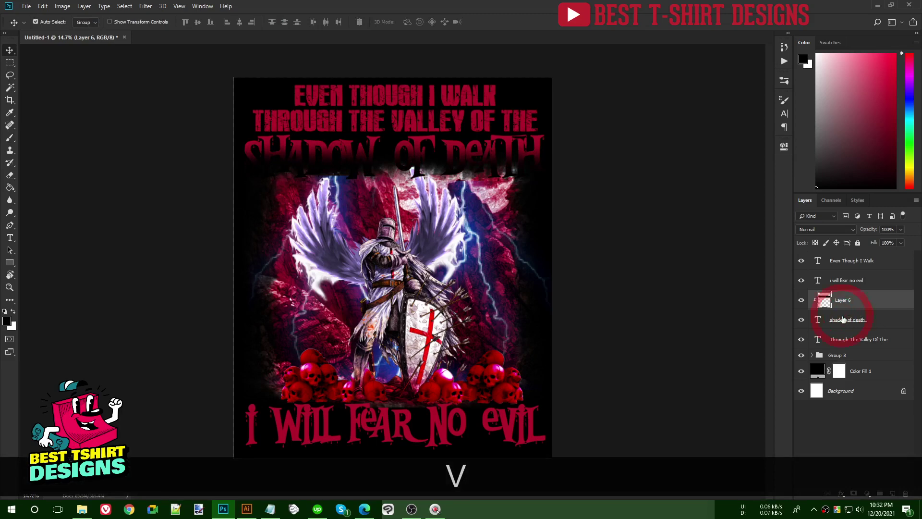
pyautogui.click(845, 320)
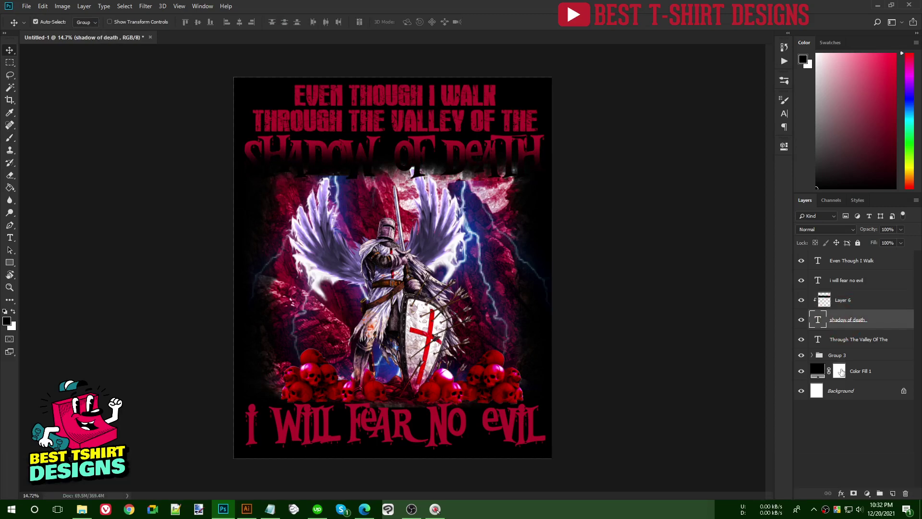
# Add an Inner Glow to the "shadow of death" text, with its colour sampled from the crimson lettering (#b1122c)
pyautogui.click(841, 493)
pyautogui.click(872, 439)
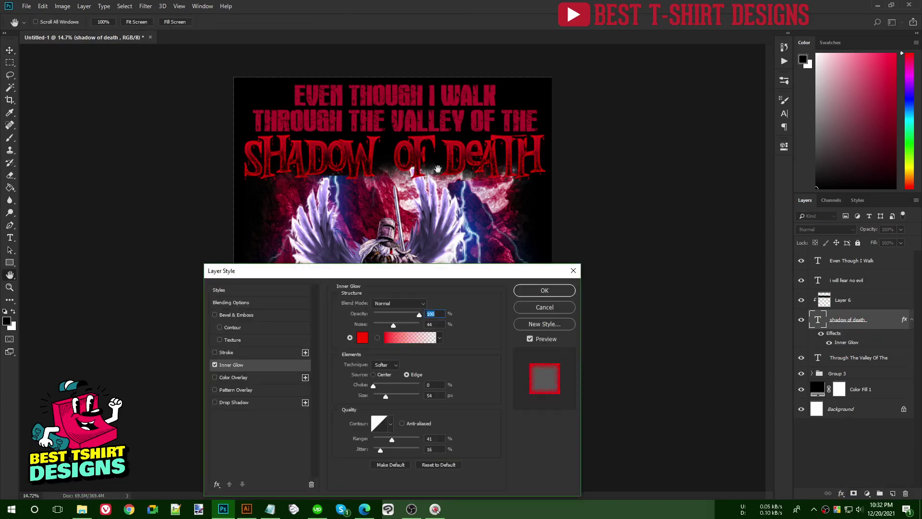
pyautogui.moveTo(409, 279); pyautogui.dragTo(462, 258)
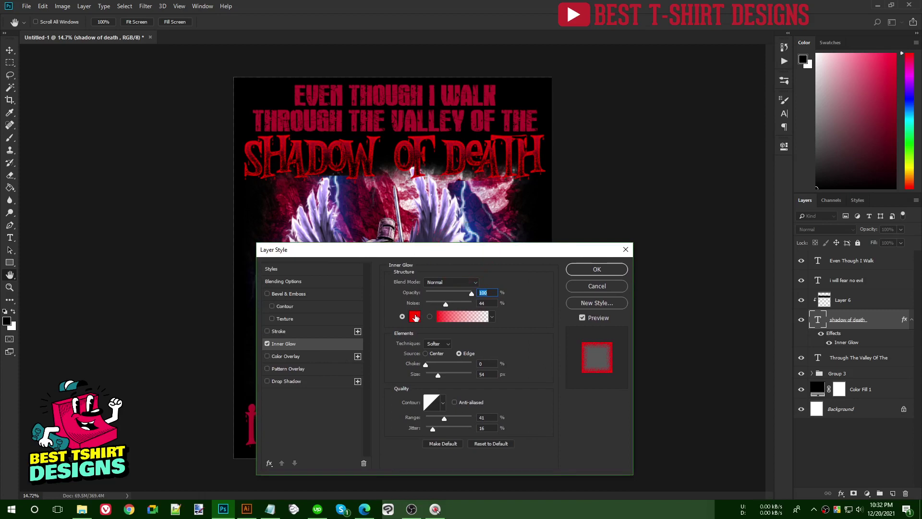
pyautogui.click(416, 317)
pyautogui.click(423, 87)
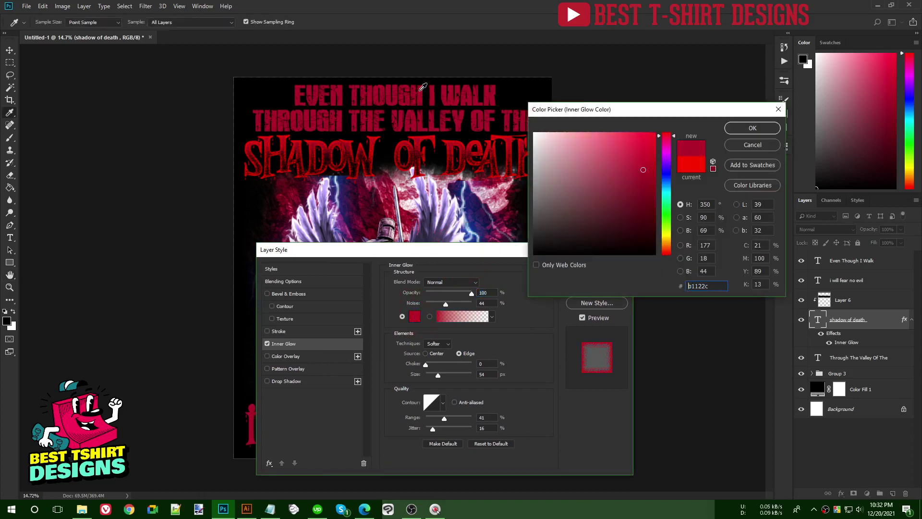
pyautogui.click(746, 129)
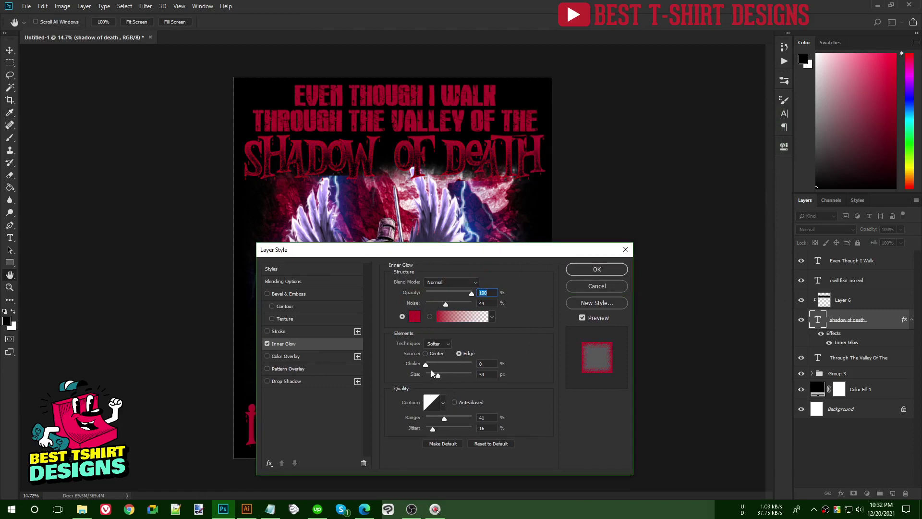
pyautogui.moveTo(441, 379); pyautogui.dragTo(441, 379)
pyautogui.click(609, 271)
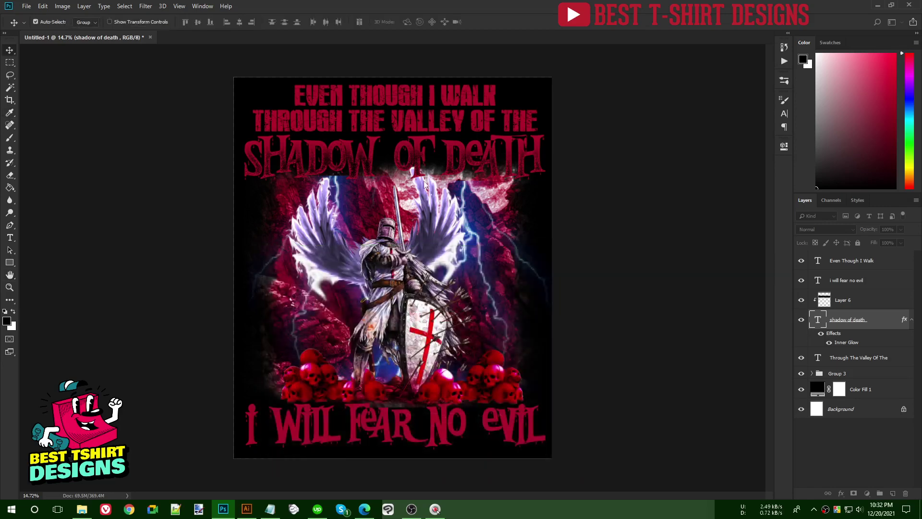
# Add a new layer above the "i will fear no evil" text and clip it to that text
pyautogui.press('v')
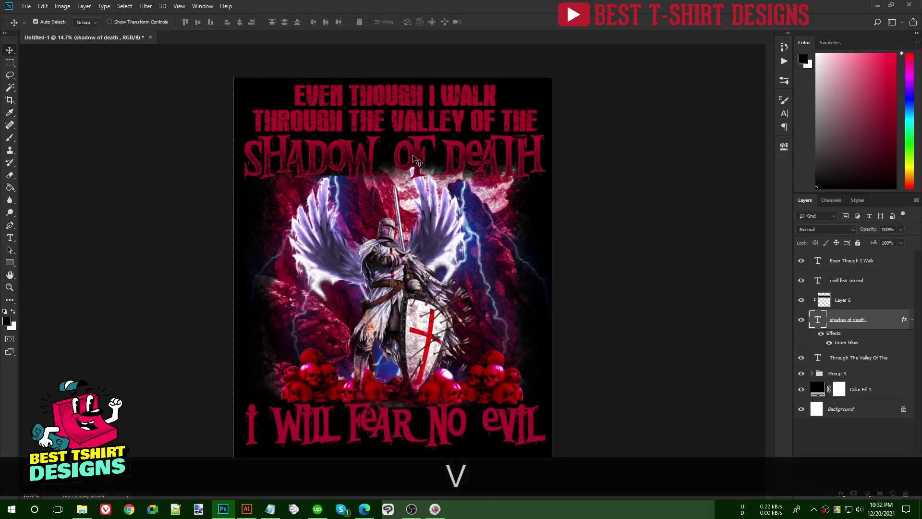
pyautogui.click(513, 429)
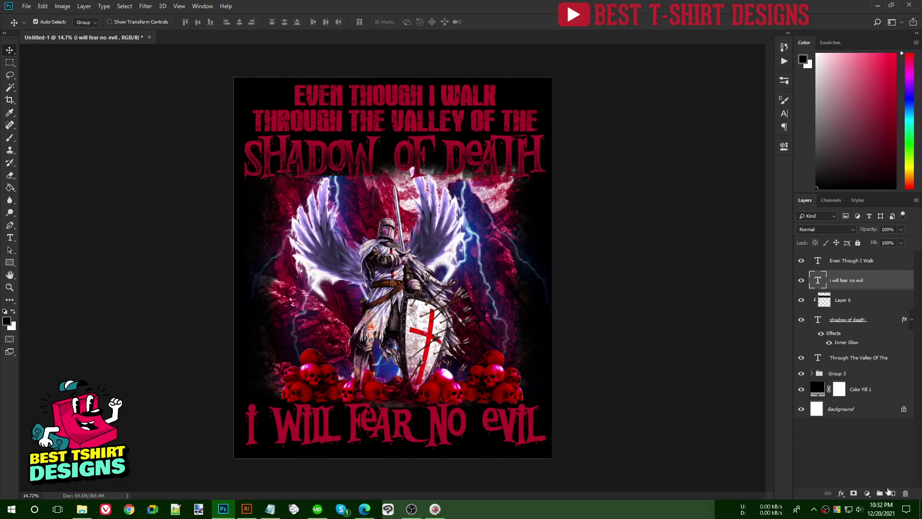
pyautogui.click(893, 493)
pyautogui.rightClick(840, 283)
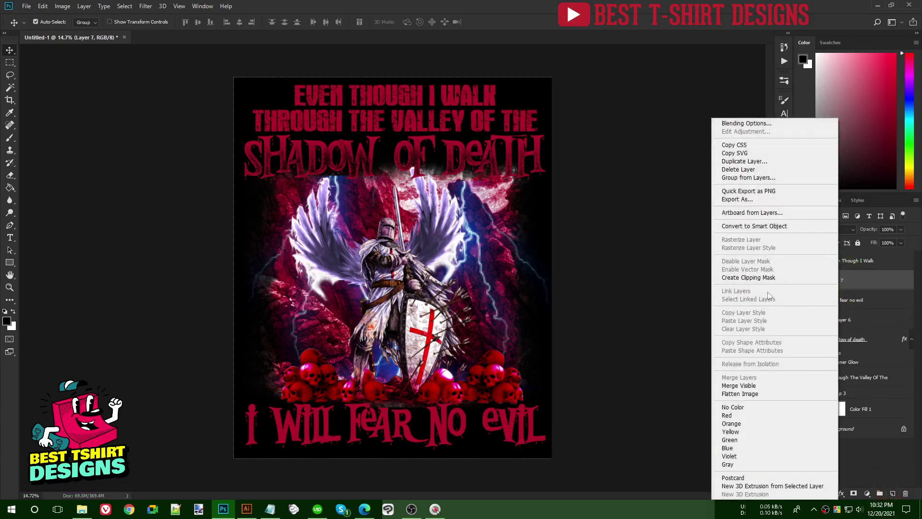
pyautogui.click(748, 278)
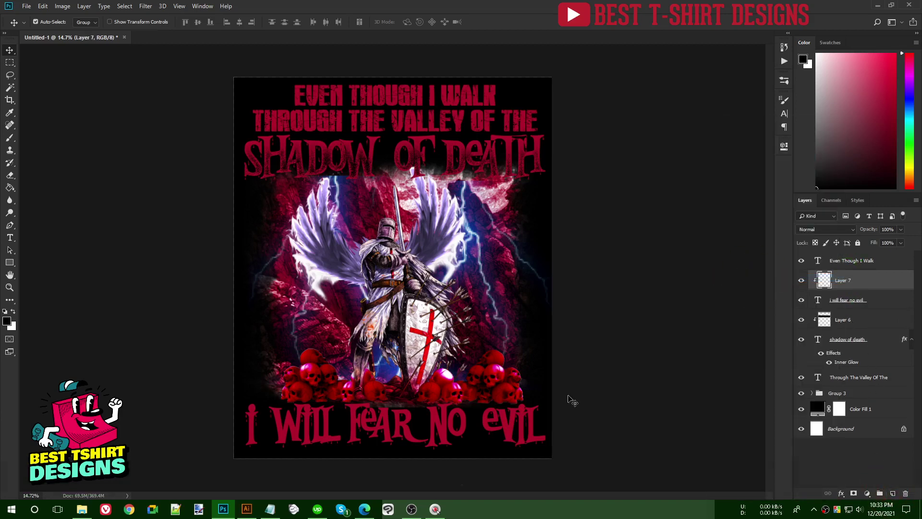
# Try painting black across the lower half of "i will fear no evil" with the Dissolve brush, and undo the strokes
pyautogui.press('b')
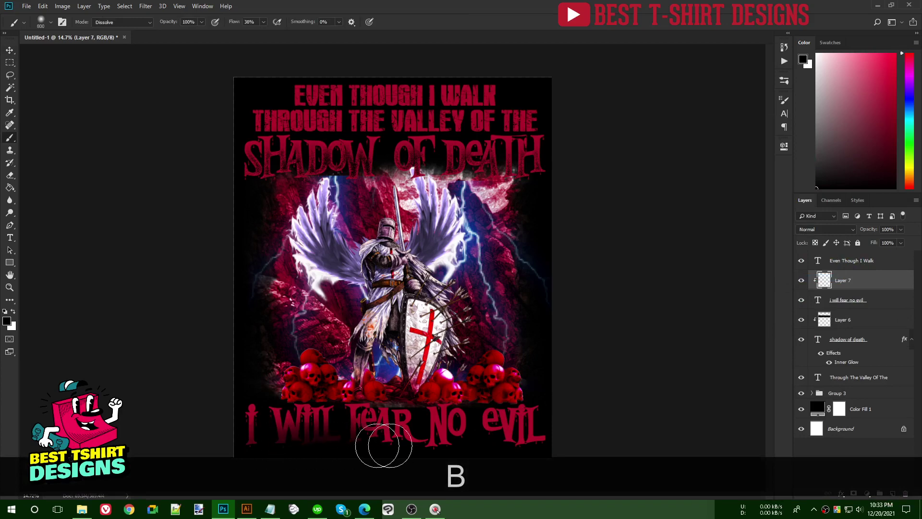
pyautogui.moveTo(383, 446)
pyautogui.mouseDown()
pyautogui.moveTo(553, 448)
pyautogui.moveTo(214, 452)
pyautogui.moveTo(301, 452)
pyautogui.moveTo(270, 446)
pyautogui.mouseUp()
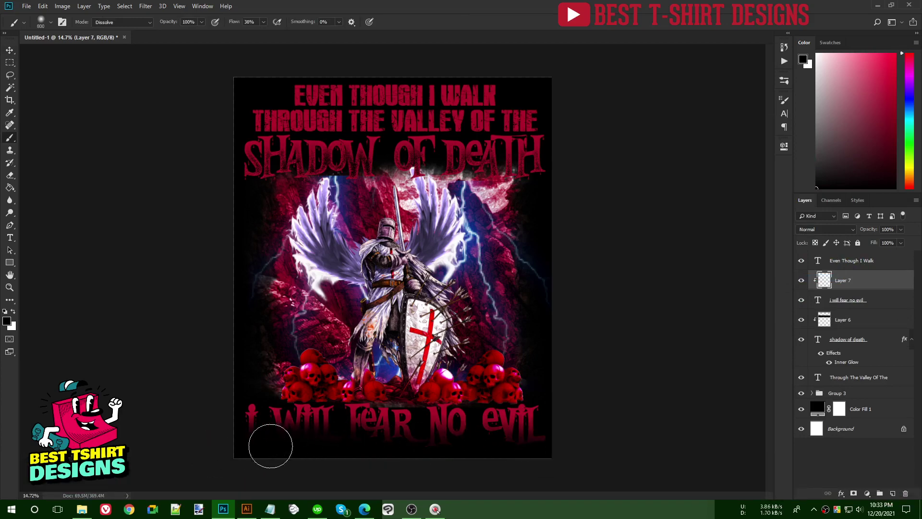
pyautogui.keyDown('alt'); pyautogui.rightClick(221, 445); pyautogui.keyUp('alt')
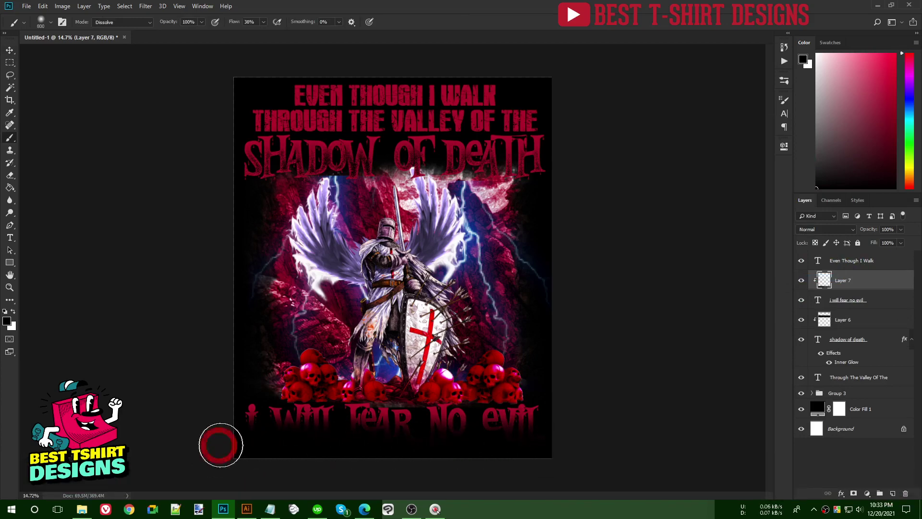
pyautogui.hotkey('ctrl', 'z')
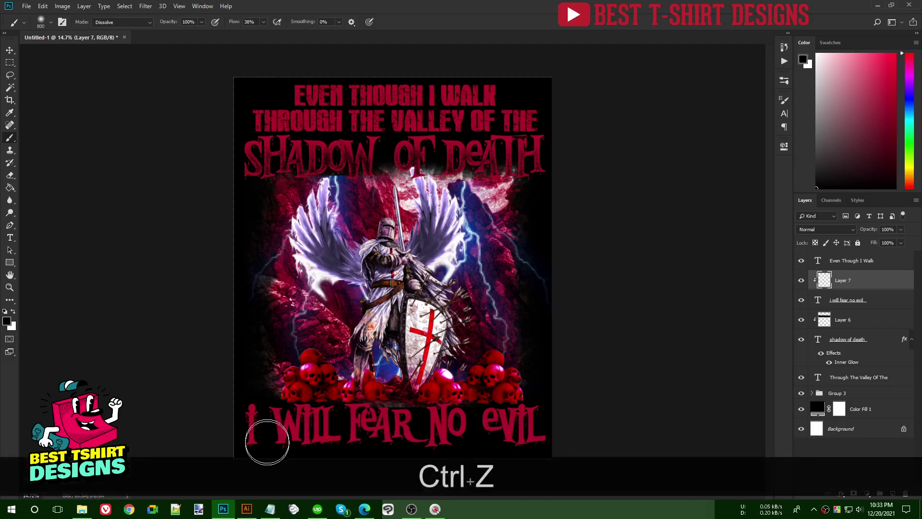
# Rasterize the "i will fear no evil" text layer
pyautogui.scroll(2, 268, 443)
pyautogui.scroll(-1, 446, 240)
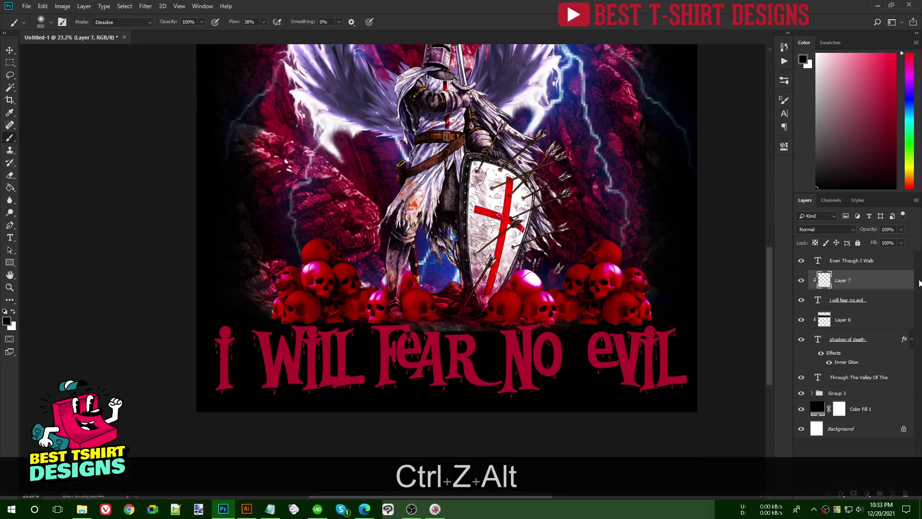
pyautogui.click(856, 299)
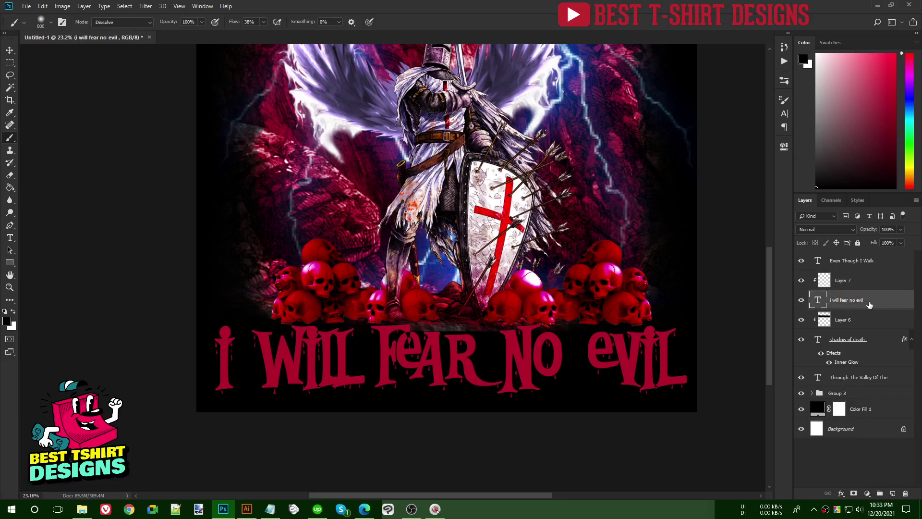
pyautogui.rightClick(849, 305)
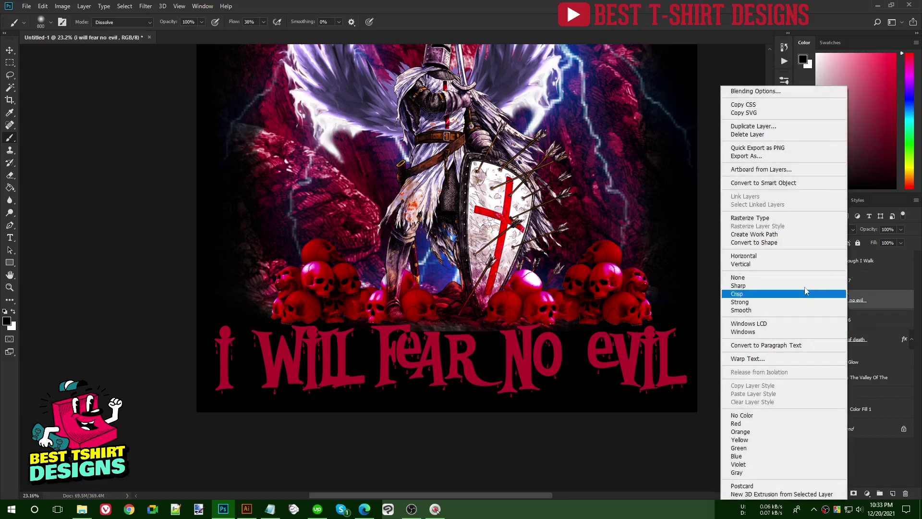
pyautogui.click(745, 222)
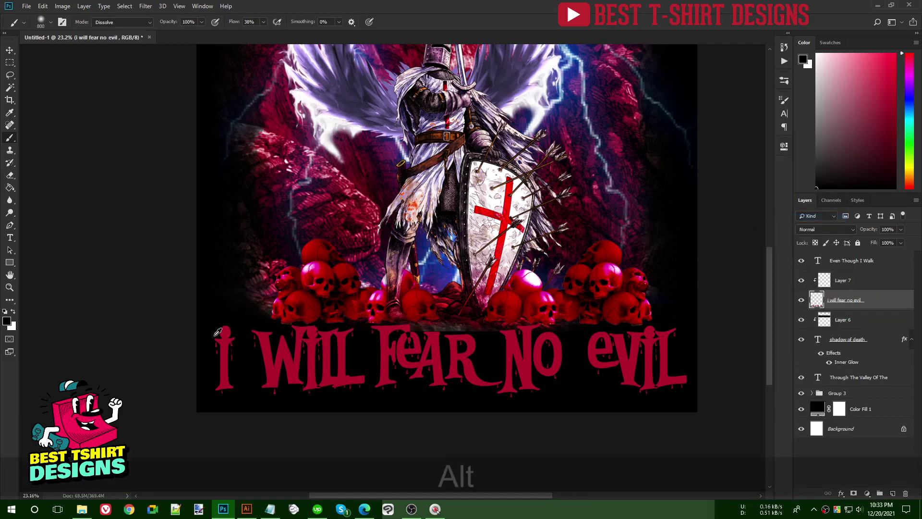
# Switch to the Eraser and reduce it to 60 px to fit the dot of the first "i"
pyautogui.keyDown('alt'); pyautogui.scroll(3, 236, 350); pyautogui.keyUp('alt')
pyautogui.keyDown('alt'); pyautogui.scroll(2, 237, 350); pyautogui.keyUp('alt')
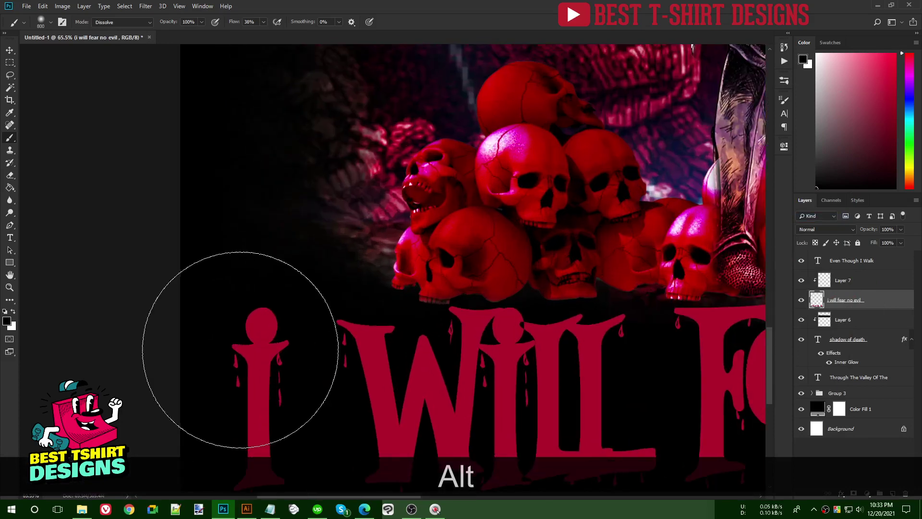
pyautogui.press('e')
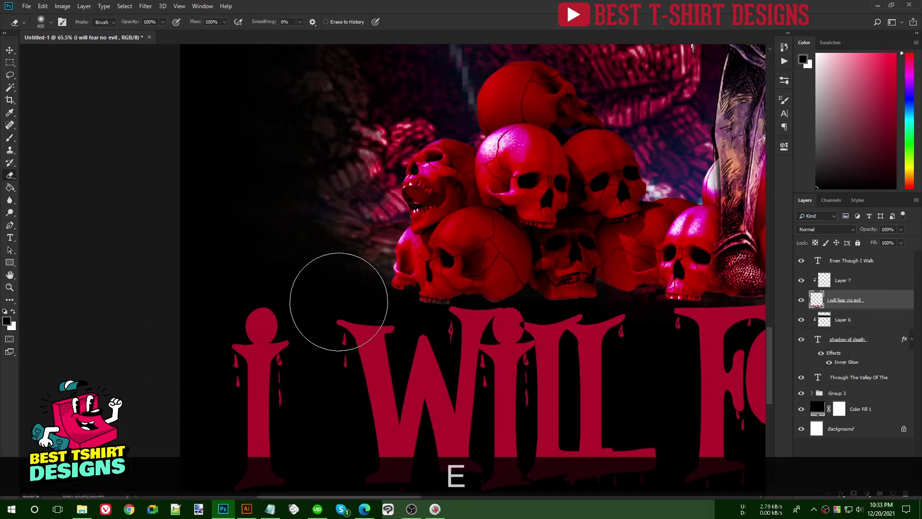
pyautogui.press('[')
pyautogui.press('[')
pyautogui.press('[')
pyautogui.press('[')
pyautogui.press('[')
pyautogui.press('[')
pyautogui.press('[')
pyautogui.press('[')
pyautogui.press('[')
pyautogui.press('[')
pyautogui.press('[')
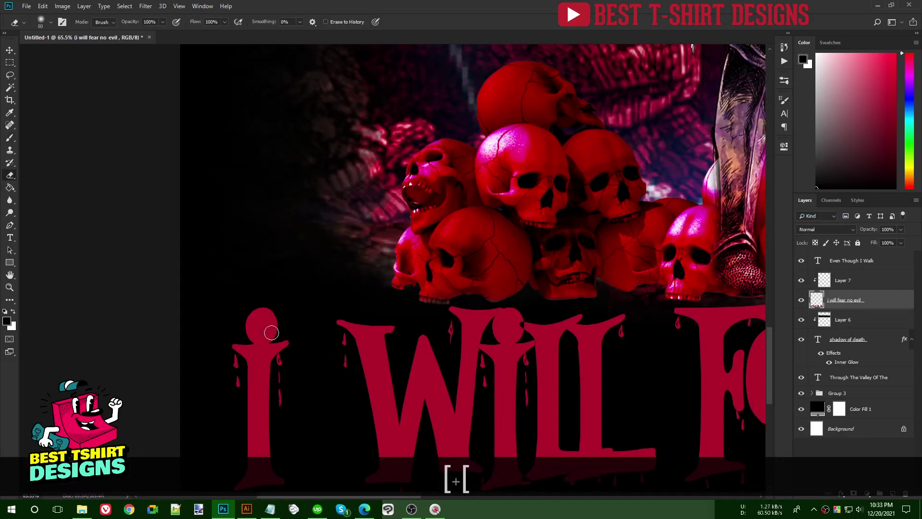
# Try erasing the dot of the first "i" with the soft eraser, and undo the erasing
pyautogui.moveTo(271, 332); pyautogui.dragTo(253, 333)
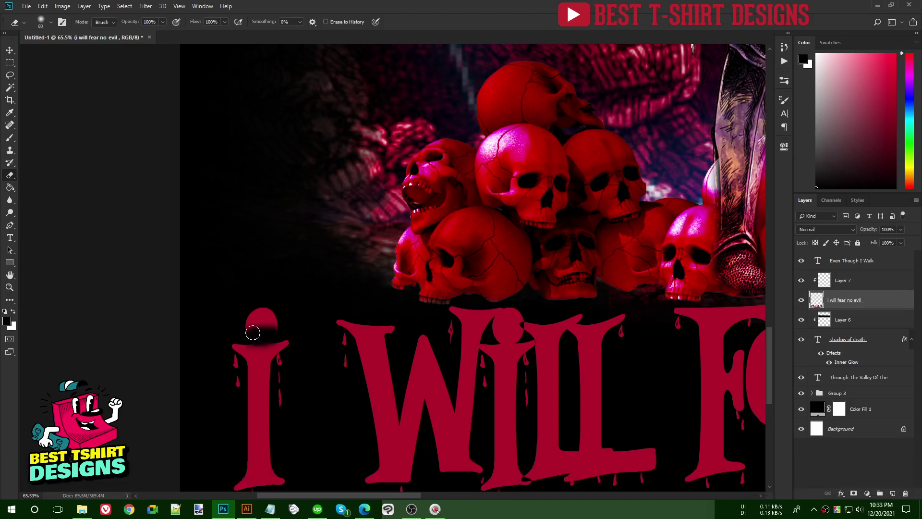
pyautogui.hotkey('ctrl', 'z')
pyautogui.hotkey('ctrl', 'z')
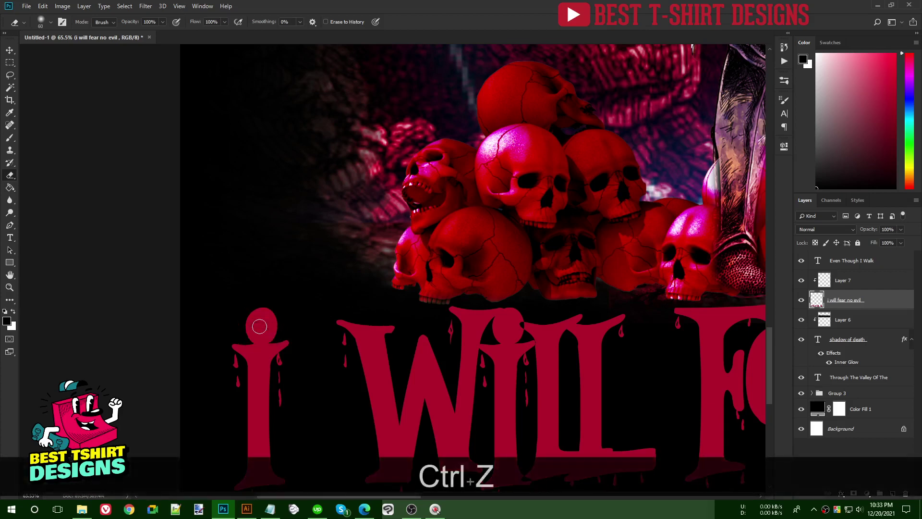
# Give the 60 px eraser a hard edge and completely erase the dot above the first "i"
pyautogui.click(51, 22)
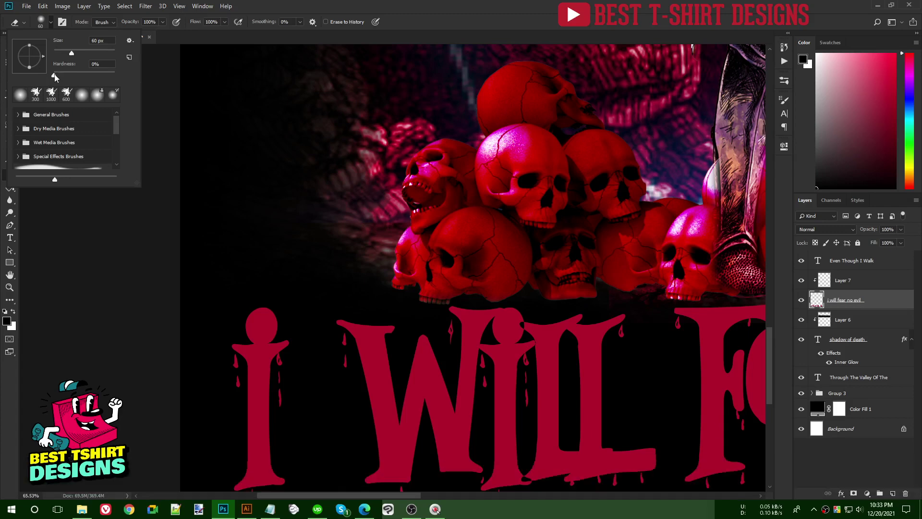
pyautogui.click(206, 272)
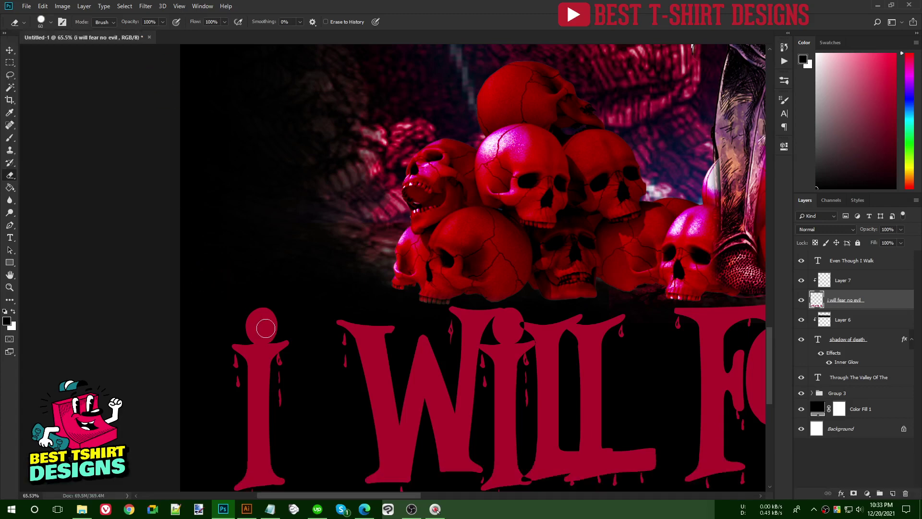
pyautogui.scroll(5, 250, 336)
pyautogui.moveTo(234, 332)
pyautogui.mouseDown()
pyautogui.moveTo(264, 319)
pyautogui.moveTo(278, 325)
pyautogui.moveTo(239, 333)
pyautogui.moveTo(286, 325)
pyautogui.moveTo(292, 307)
pyautogui.moveTo(284, 300)
pyautogui.mouseUp()
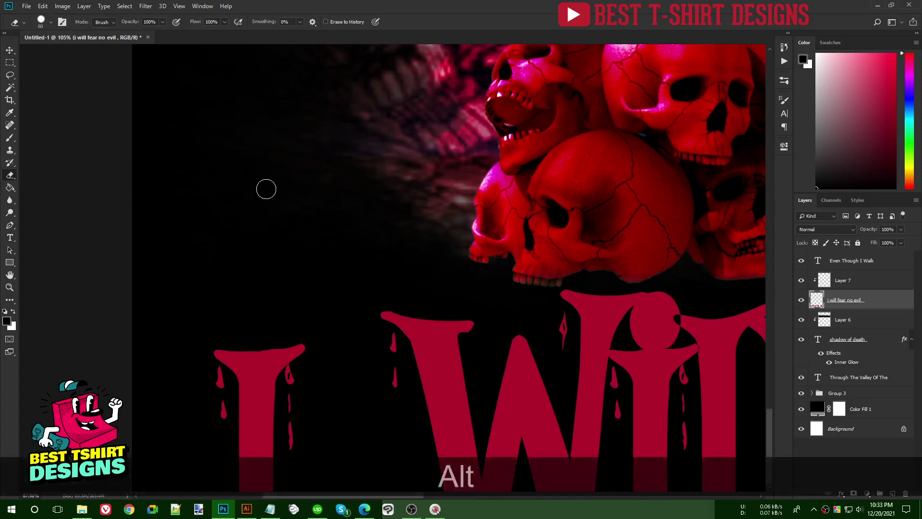
# Select the dotless first "I" with the rectangular marquee, scale it to about 121%, align it with "Will", and deselect
pyautogui.scroll(-5, 266, 190)
pyautogui.click(9, 63)
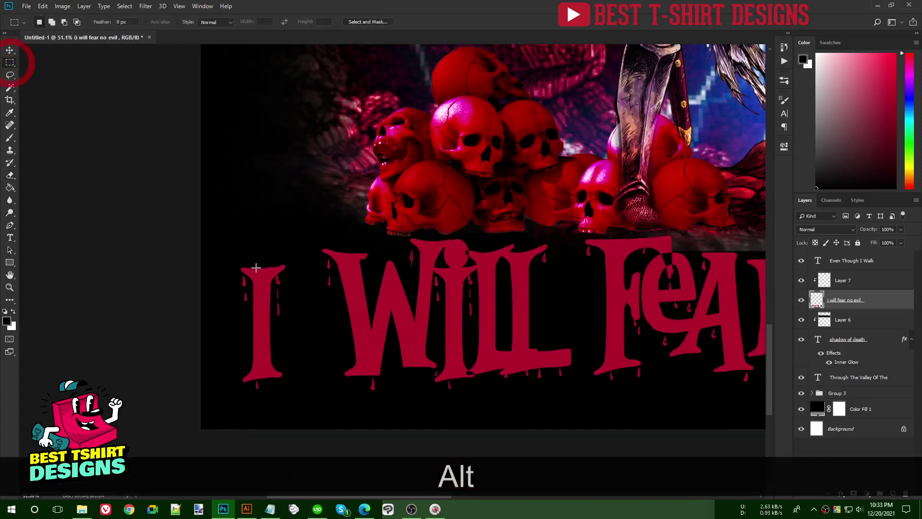
pyautogui.moveTo(221, 252); pyautogui.dragTo(299, 401)
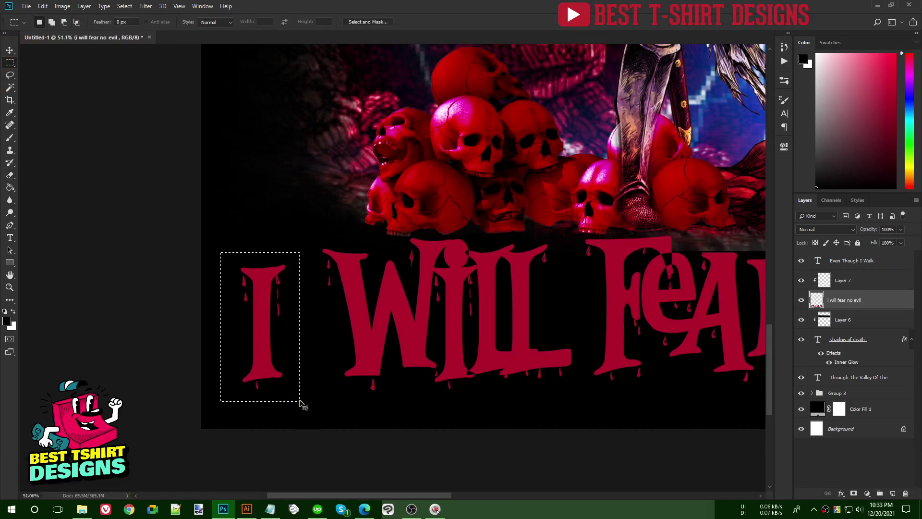
pyautogui.hotkey('ctrl', 't')
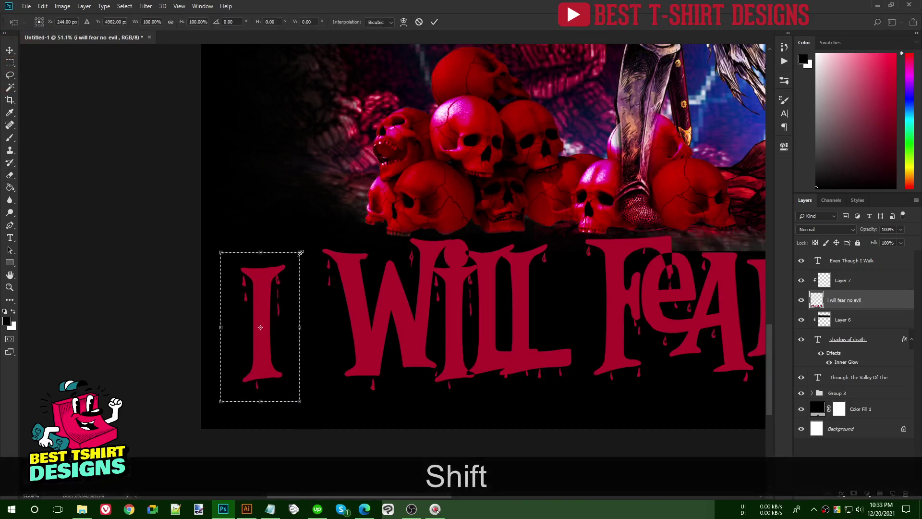
pyautogui.moveTo(299, 252); pyautogui.dragTo(316, 221)
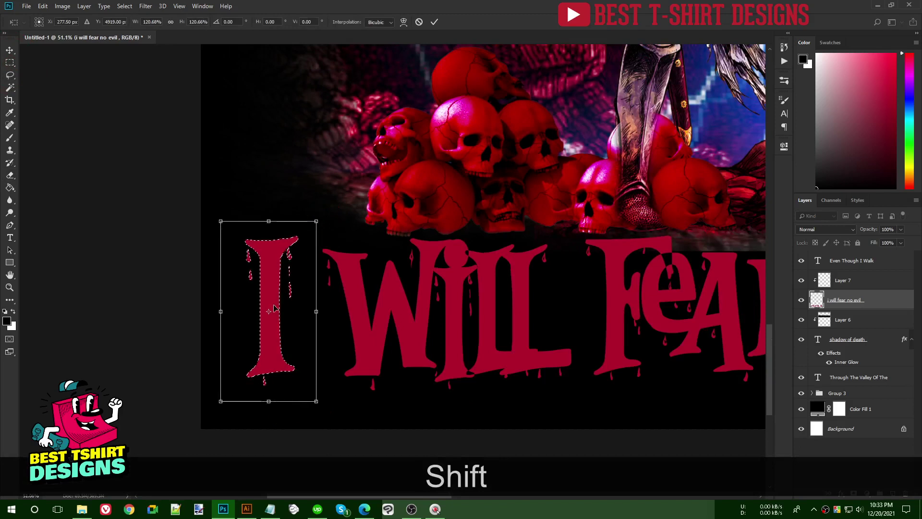
pyautogui.moveTo(269, 309); pyautogui.dragTo(274, 314)
pyautogui.press('Return')
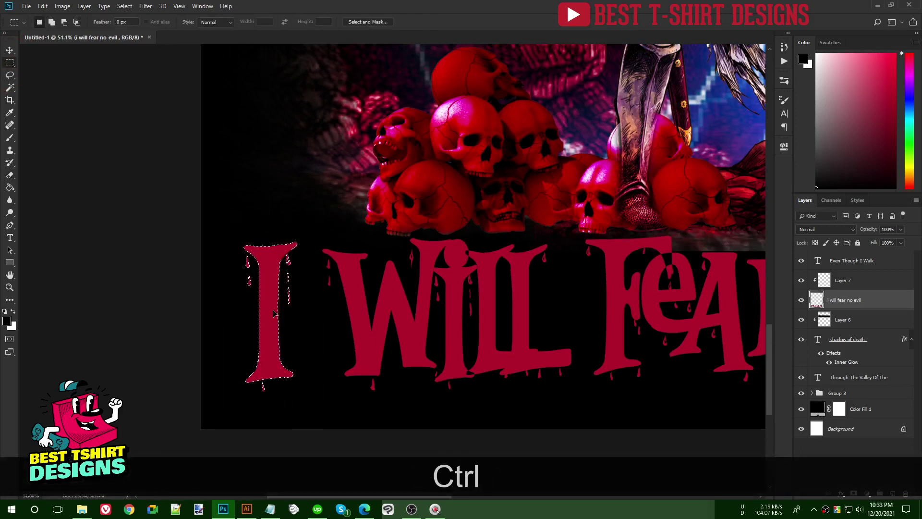
pyautogui.hotkey('ctrl', 'd')
# Delete the empty clipped Layer 7 above the rasterized "i will fear no evil" layer
pyautogui.scroll(-2, 209, 304)
pyautogui.scroll(-2, 209, 304)
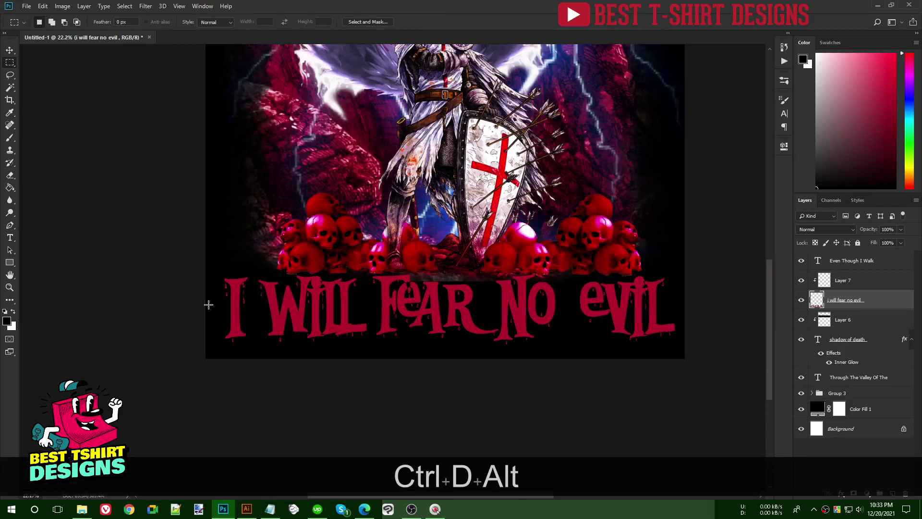
pyautogui.press('v')
pyautogui.scroll(-1, 503, 404)
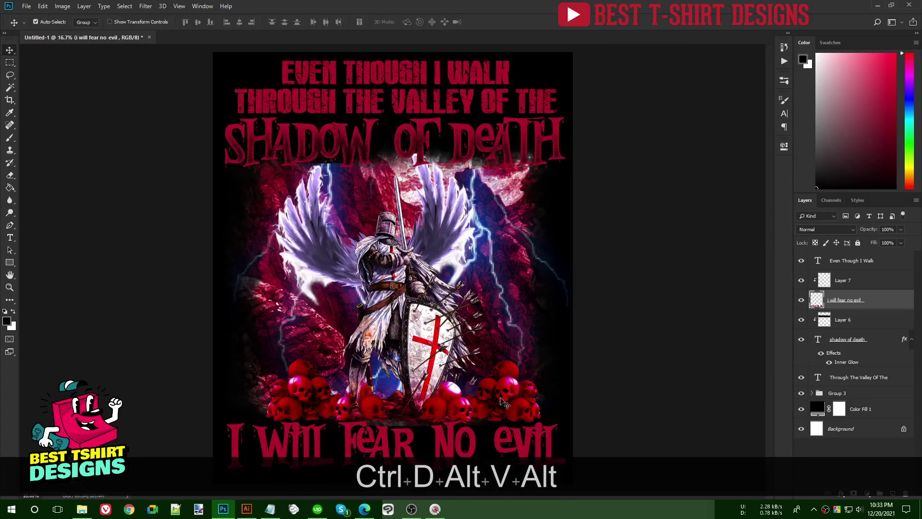
pyautogui.scroll(-1, 675, 331)
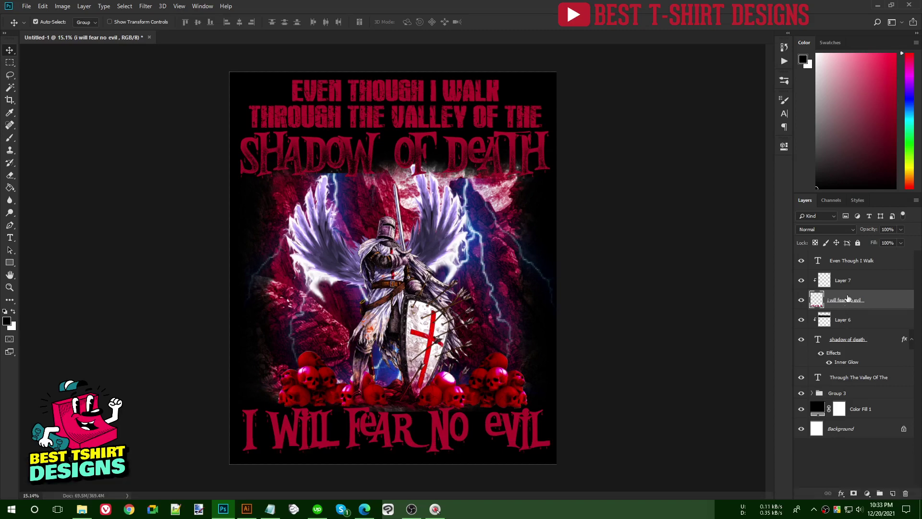
pyautogui.click(844, 281)
pyautogui.press('Delete')
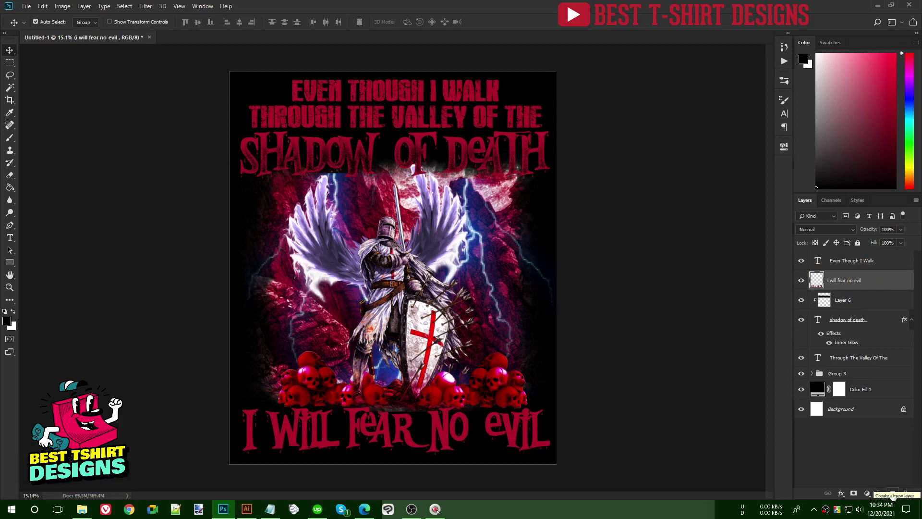
# Add a new layer clipped to "i will fear no evil" and shade the lower part of its letters with the 800 px soft black brush
pyautogui.click(893, 495)
pyautogui.rightClick(851, 282)
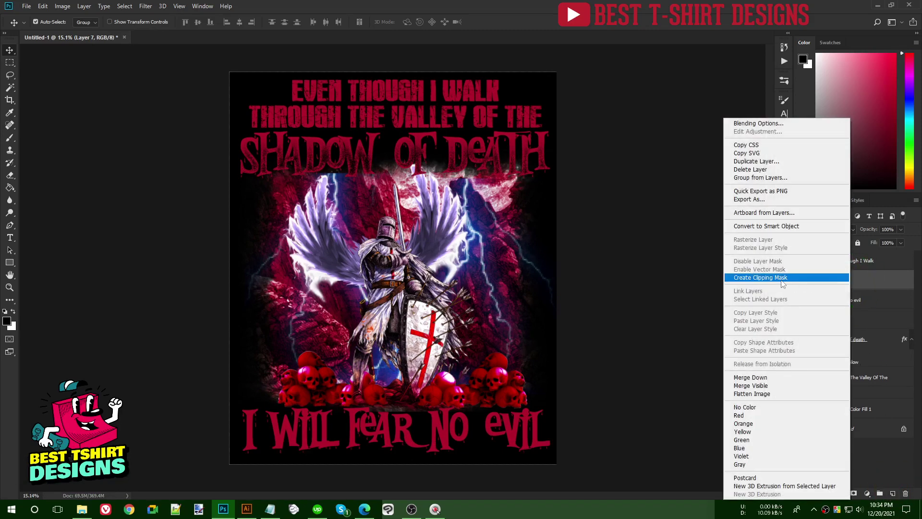
pyautogui.click(781, 278)
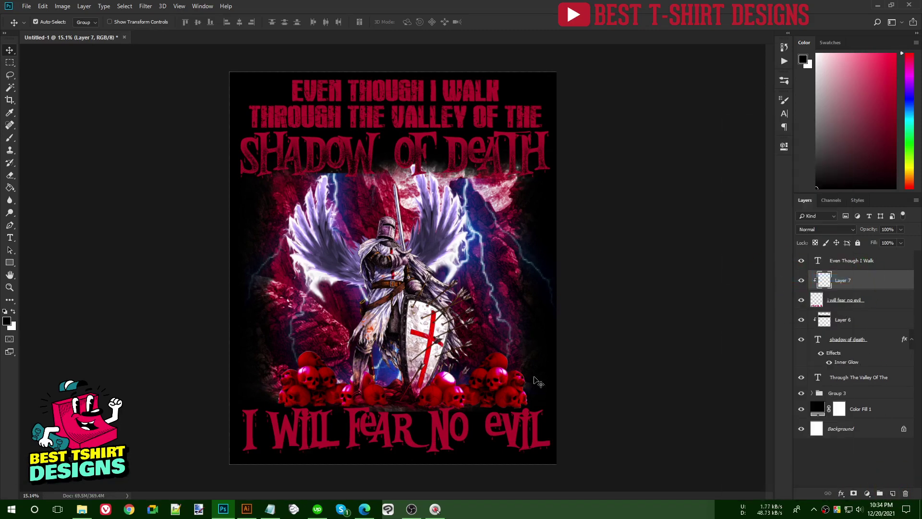
pyautogui.press('b')
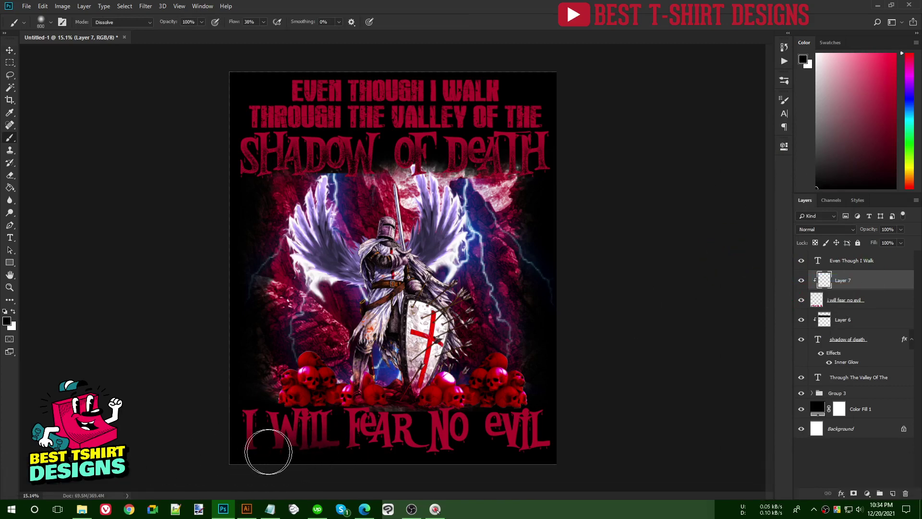
pyautogui.moveTo(268, 451)
pyautogui.mouseDown()
pyautogui.moveTo(548, 451)
pyautogui.moveTo(558, 452)
pyautogui.moveTo(374, 458)
pyautogui.moveTo(563, 459)
pyautogui.moveTo(226, 459)
pyautogui.moveTo(553, 449)
pyautogui.mouseUp()
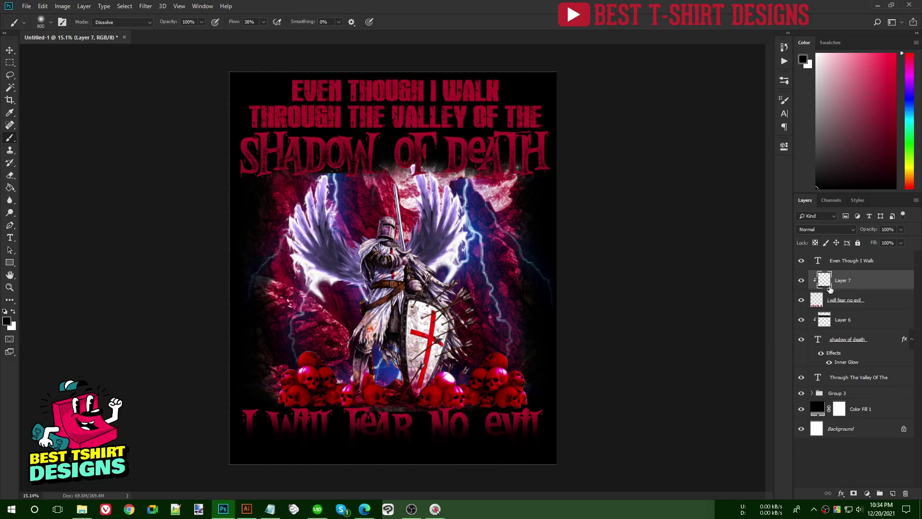
# Add a red edge Inner Glow with 100% opacity and 44% noise to the "i will fear no evil" layer, and deselect the layer
pyautogui.click(819, 299)
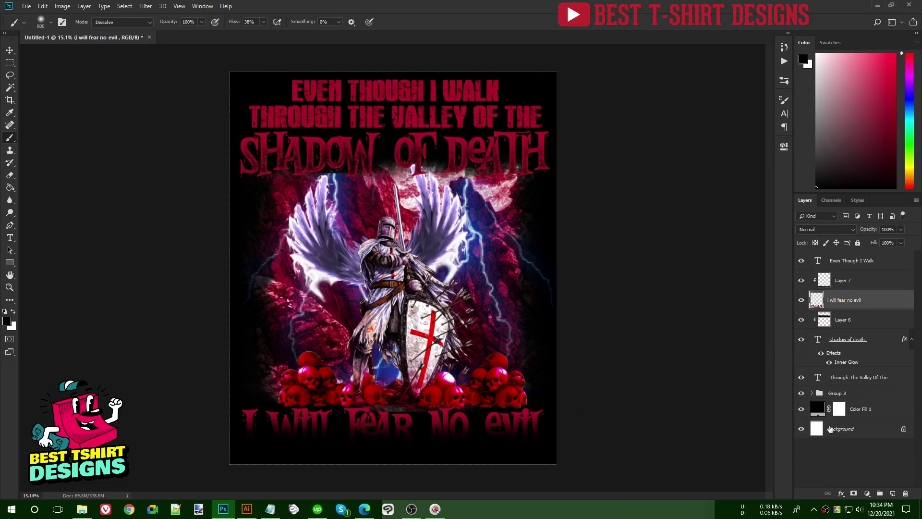
pyautogui.click(842, 494)
pyautogui.click(861, 437)
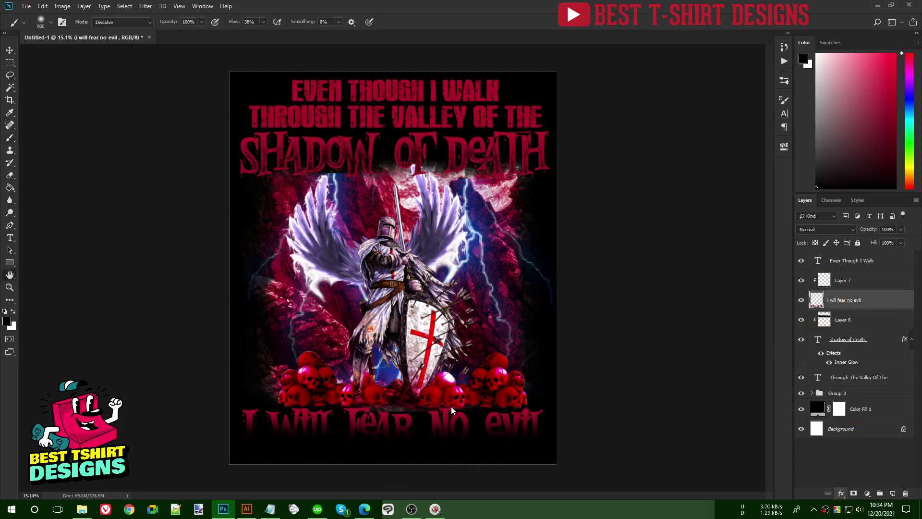
pyautogui.moveTo(374, 250); pyautogui.dragTo(525, 118)
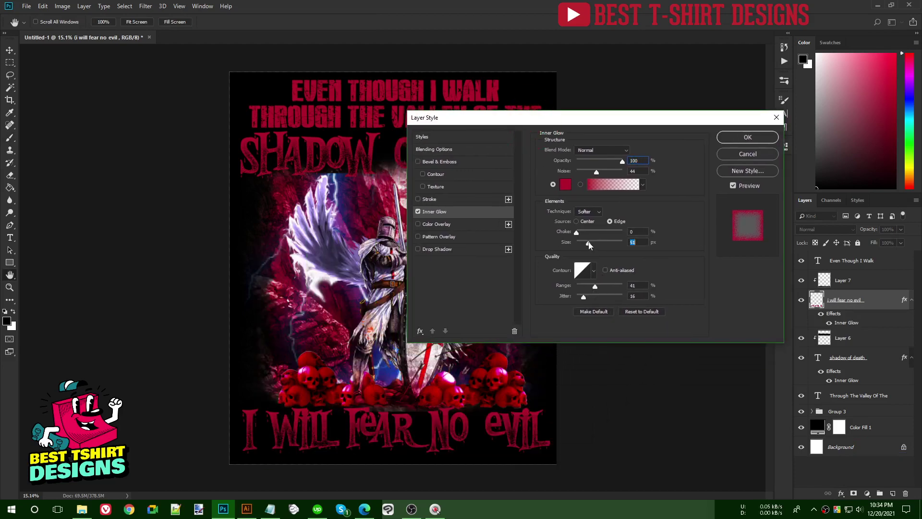
pyautogui.click(748, 136)
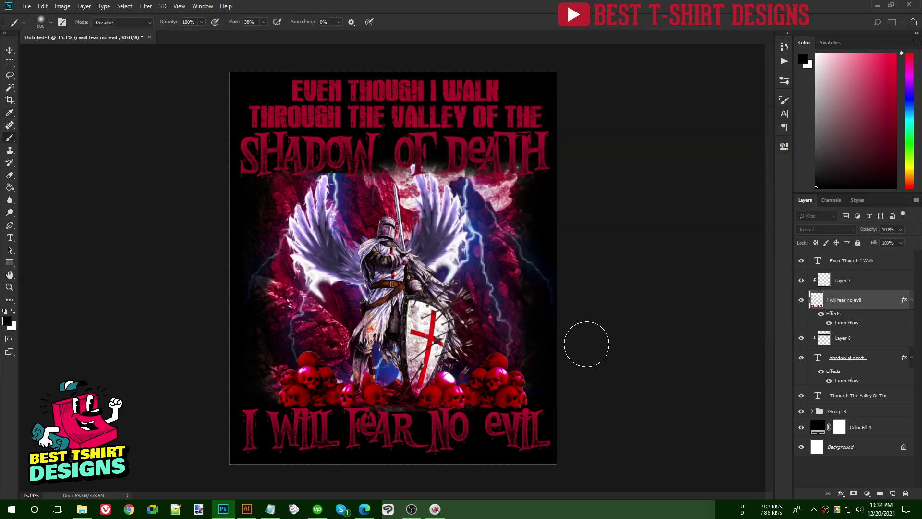
pyautogui.press('v')
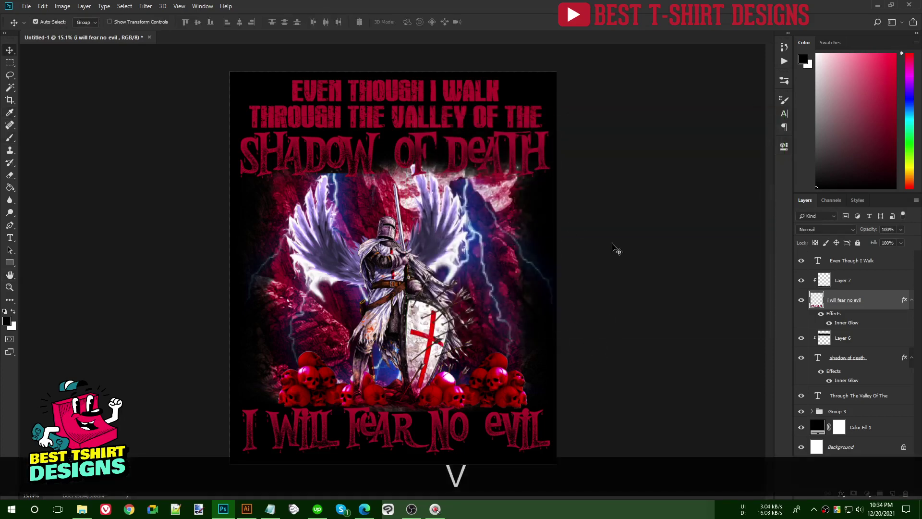
pyautogui.click(616, 249)
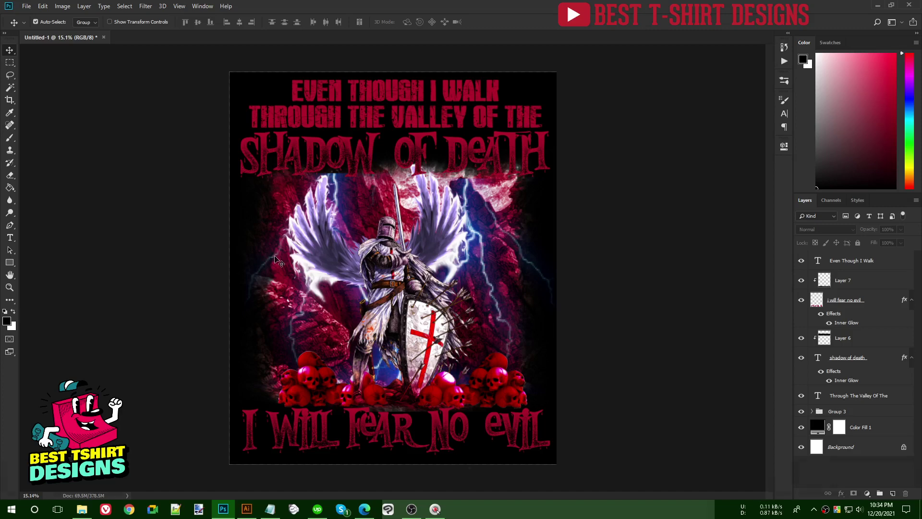
pyautogui.keyDown('alt'); pyautogui.scroll(-1, 278, 261); pyautogui.keyUp('alt')
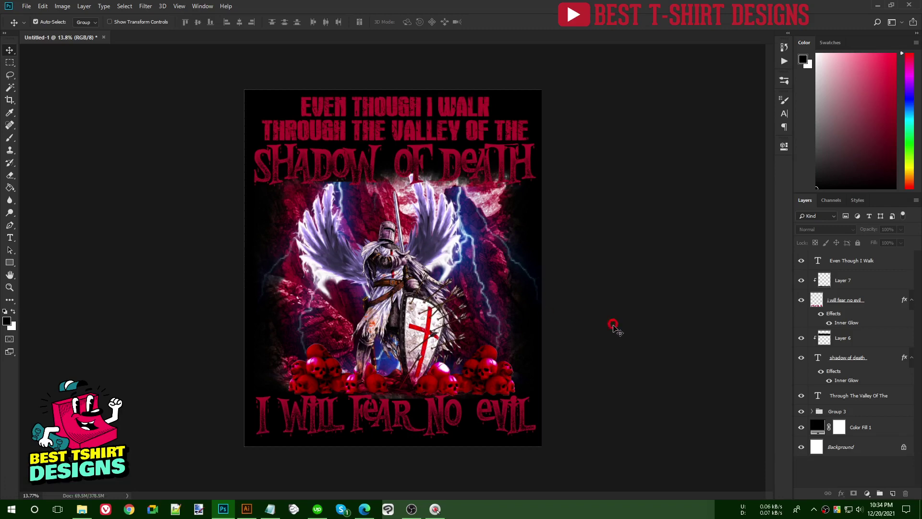
pyautogui.press('alt')
pyautogui.scroll(1, 452, 279)
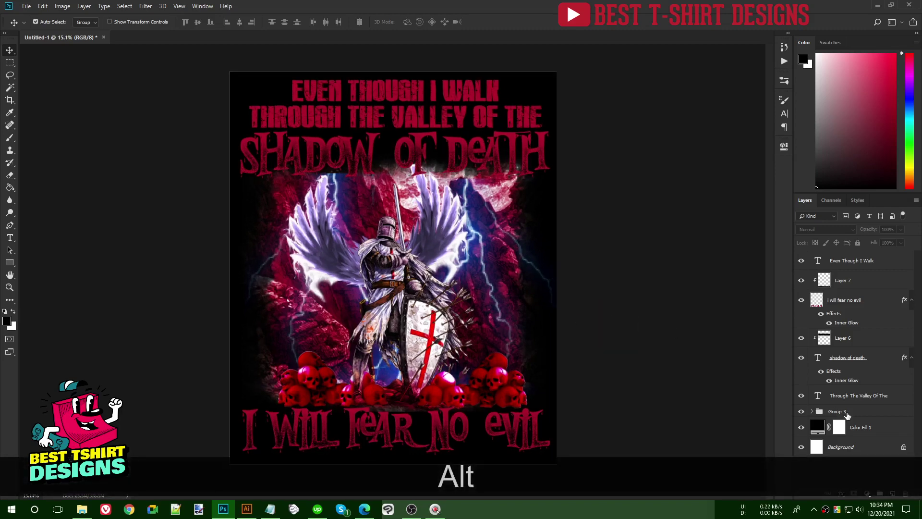
# On Layer 2 in Group 1, load the wings' outline as a selection, paint it with the crimson sampled from the text, and deselect
pyautogui.click(815, 412)
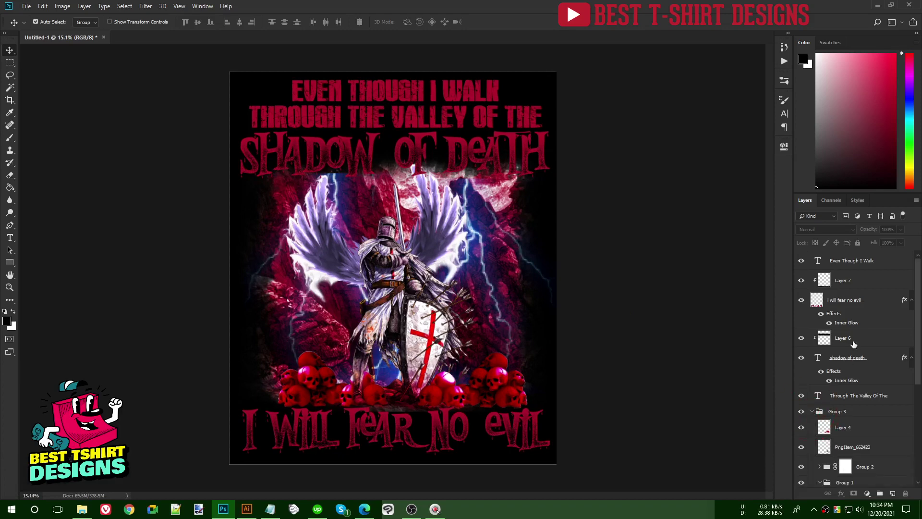
pyautogui.scroll(-5, 832, 342)
pyautogui.click(842, 359)
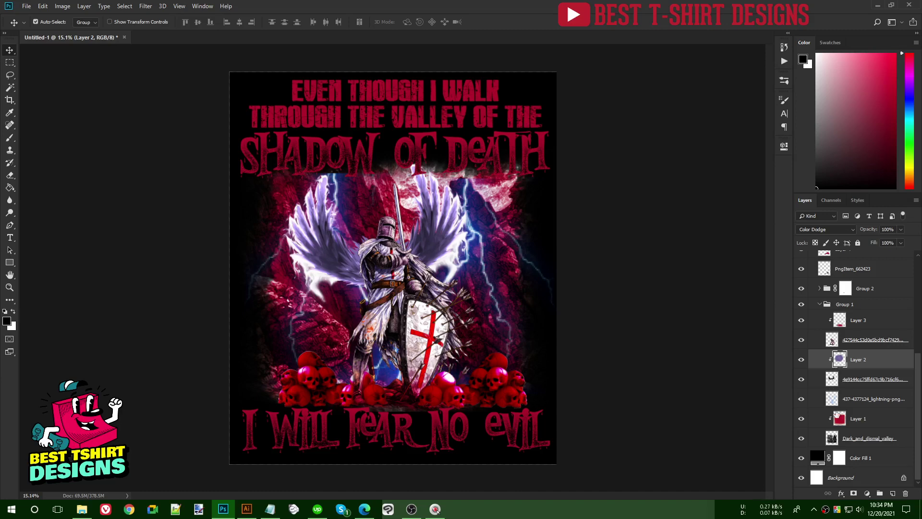
pyautogui.press('ctrl')
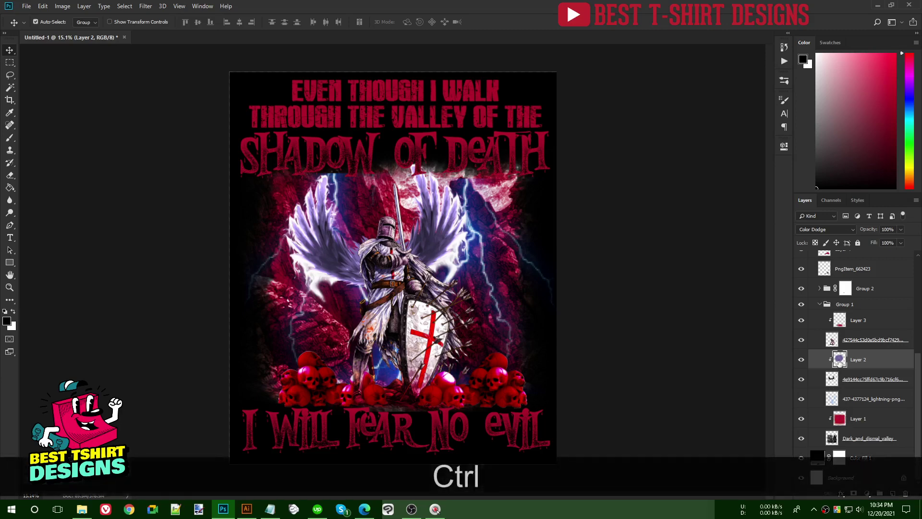
pyautogui.keyDown('ctrl'); pyautogui.click(839, 361); pyautogui.keyUp('ctrl')
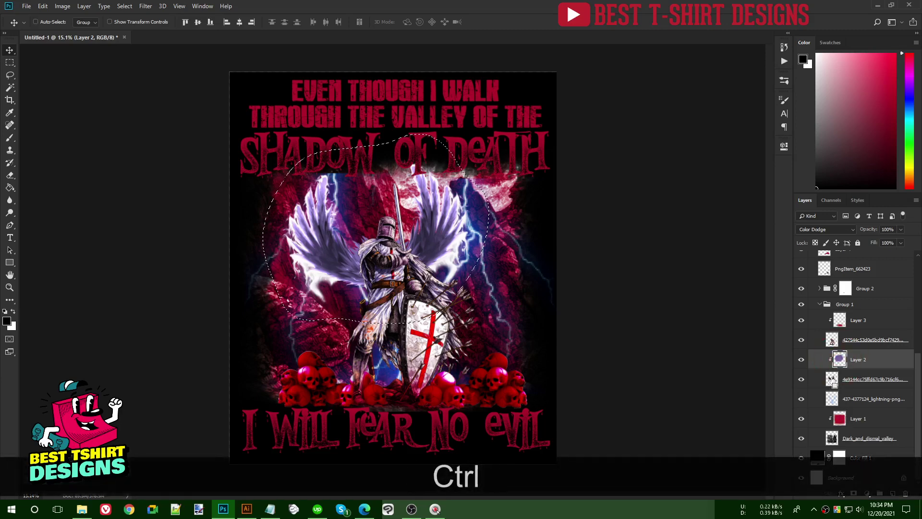
pyautogui.keyDown('ctrl'); pyautogui.click(834, 382); pyautogui.keyUp('ctrl')
pyautogui.press('b')
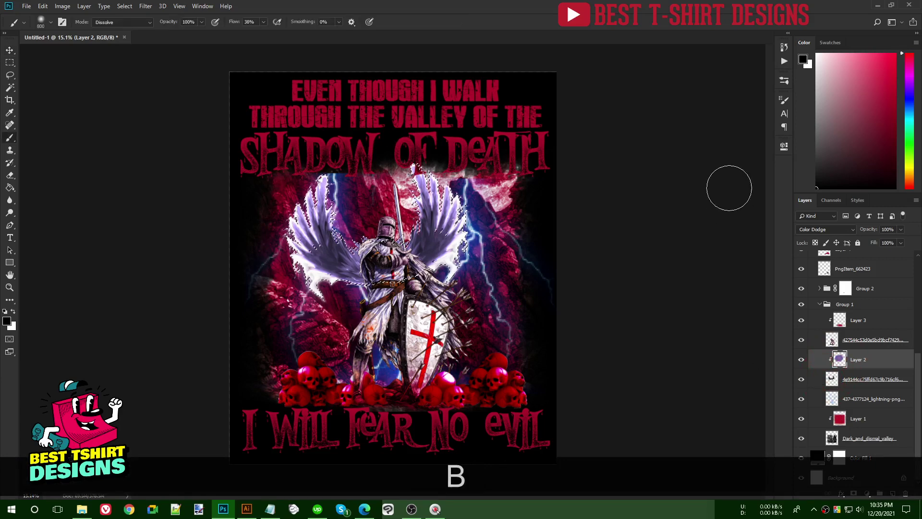
pyautogui.keyDown('alt'); pyautogui.click(463, 106); pyautogui.keyUp('alt')
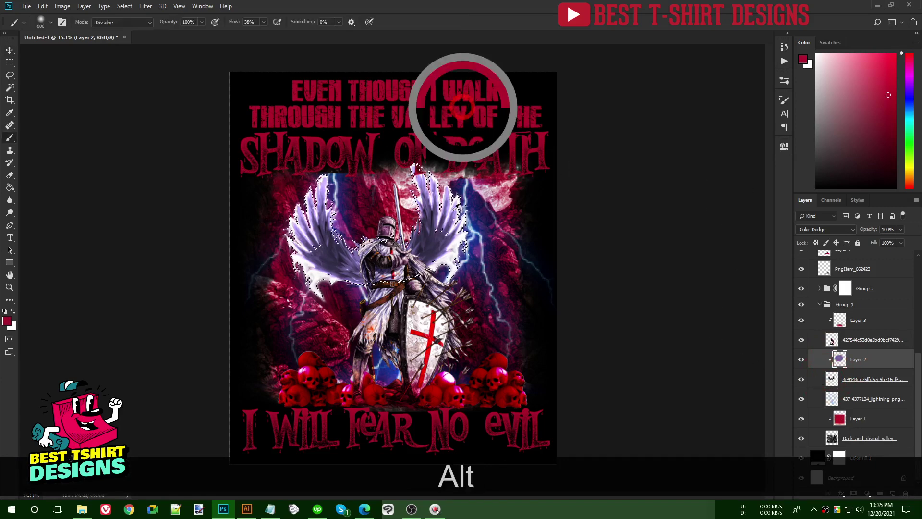
pyautogui.moveTo(447, 202)
pyautogui.mouseDown()
pyautogui.moveTo(422, 166)
pyautogui.moveTo(426, 177)
pyautogui.moveTo(432, 156)
pyautogui.moveTo(430, 220)
pyautogui.moveTo(403, 284)
pyautogui.moveTo(357, 292)
pyautogui.moveTo(325, 271)
pyautogui.moveTo(316, 202)
pyautogui.moveTo(331, 217)
pyautogui.moveTo(313, 246)
pyautogui.moveTo(319, 279)
pyautogui.moveTo(289, 255)
pyautogui.moveTo(297, 194)
pyautogui.moveTo(326, 243)
pyautogui.moveTo(367, 264)
pyautogui.moveTo(481, 212)
pyautogui.moveTo(462, 231)
pyautogui.moveTo(420, 158)
pyautogui.moveTo(442, 164)
pyautogui.moveTo(457, 279)
pyautogui.moveTo(370, 294)
pyautogui.moveTo(325, 329)
pyautogui.moveTo(317, 235)
pyautogui.moveTo(297, 247)
pyautogui.moveTo(302, 269)
pyautogui.moveTo(323, 235)
pyautogui.moveTo(413, 280)
pyautogui.mouseUp()
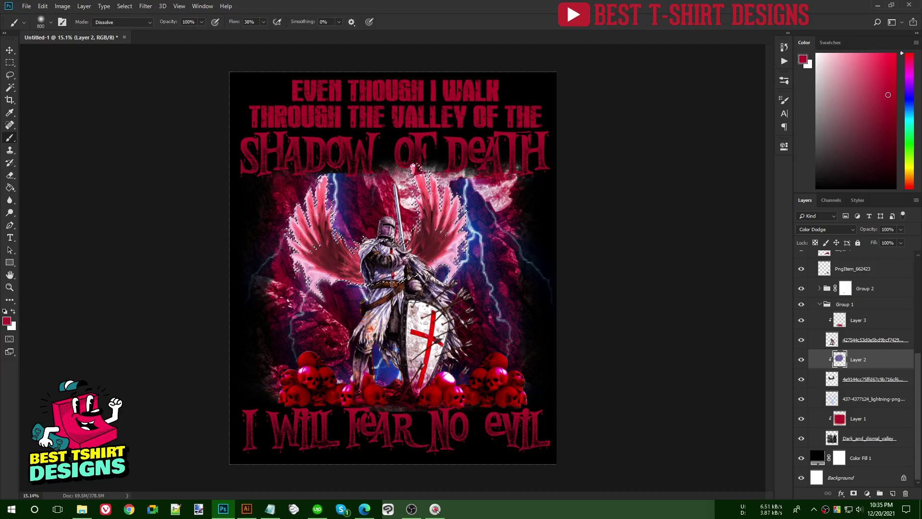
pyautogui.hotkey('ctrl', 'd')
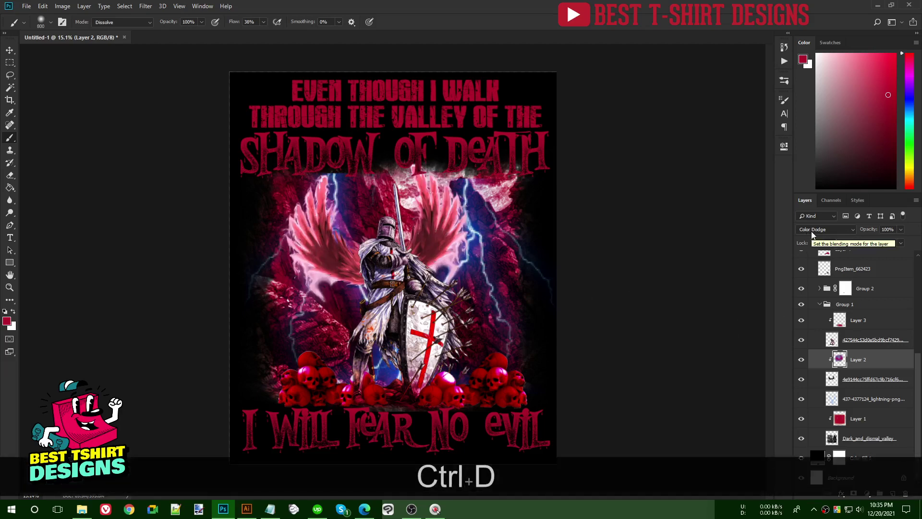
# Set the blending mode of Layer 2 above the wings to Overlay and deselect the layer
pyautogui.click(812, 232)
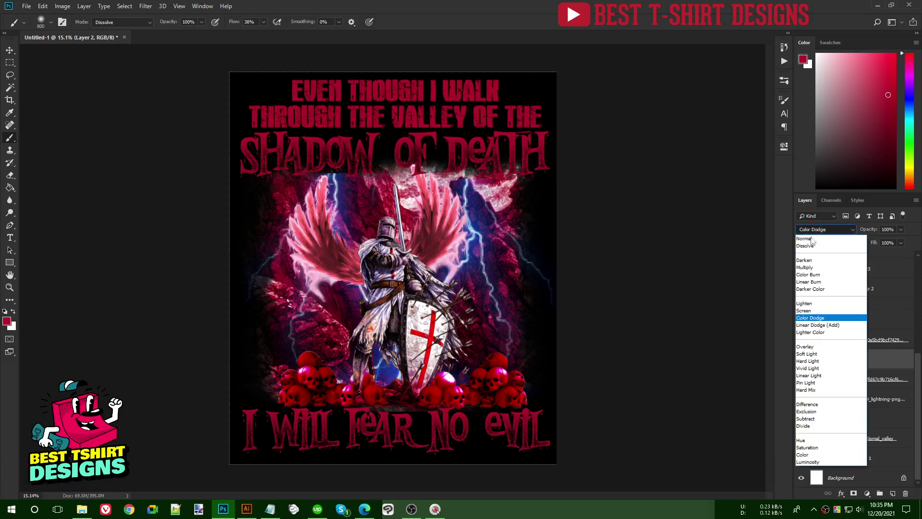
pyautogui.click(805, 347)
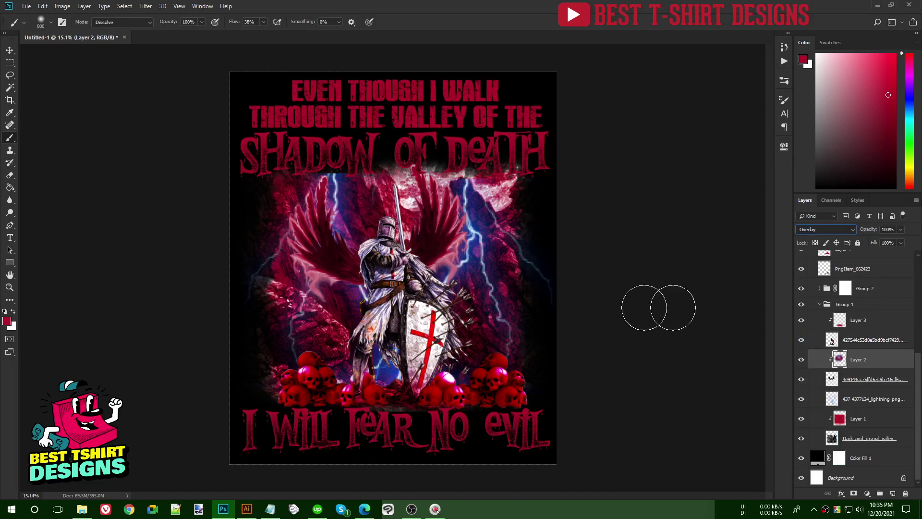
pyautogui.press('v')
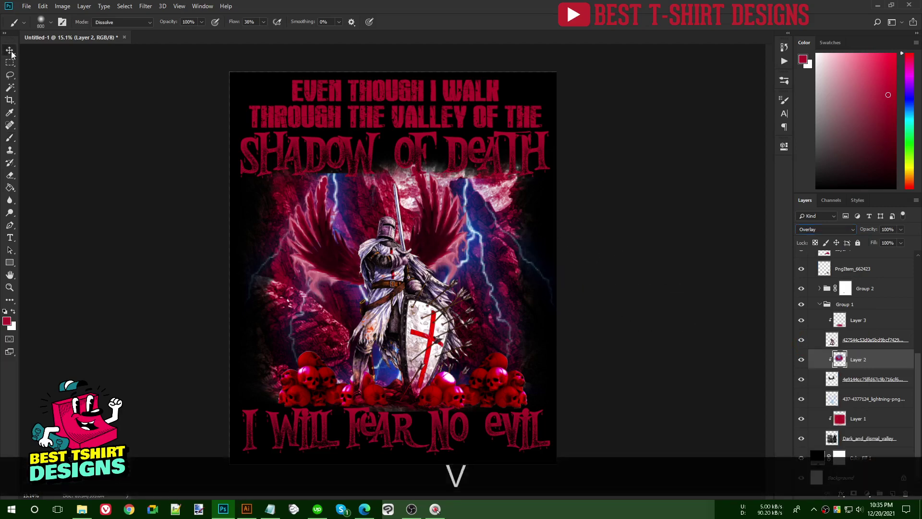
pyautogui.click(616, 278)
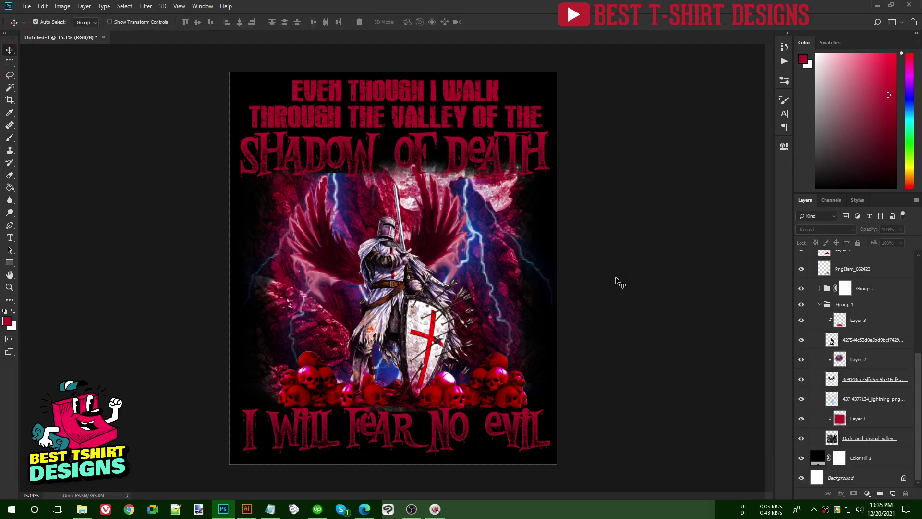
pyautogui.click(609, 275)
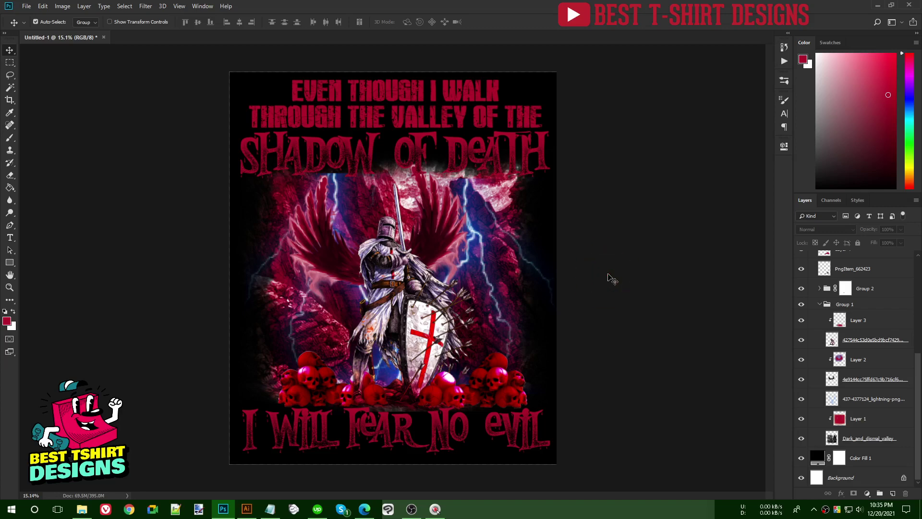